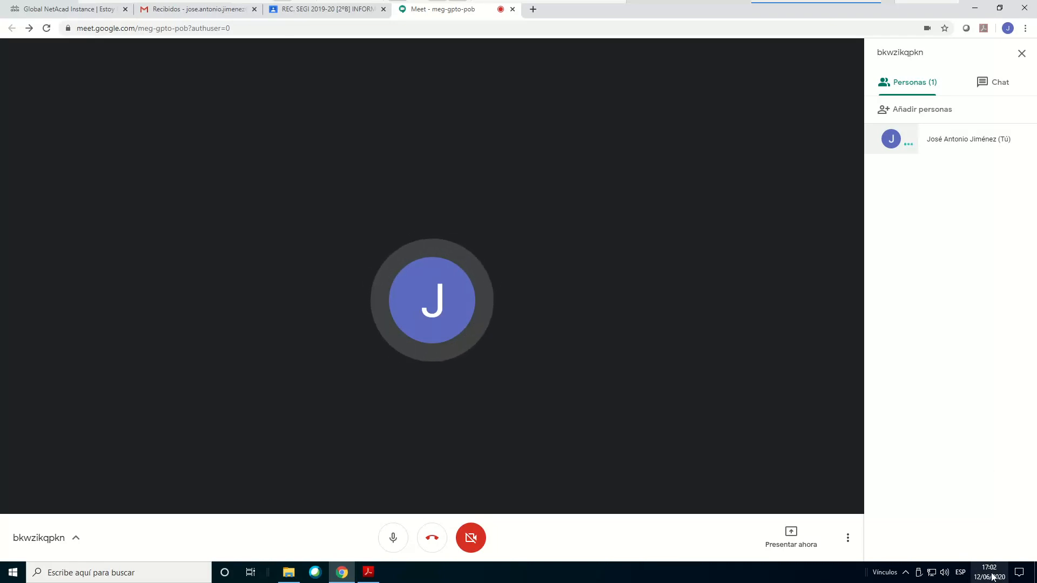
# Check today's date in the system calendar and open the classwork page of the REC. SEGI 2019-20 [2ºB] class
pyautogui.click(992, 575)
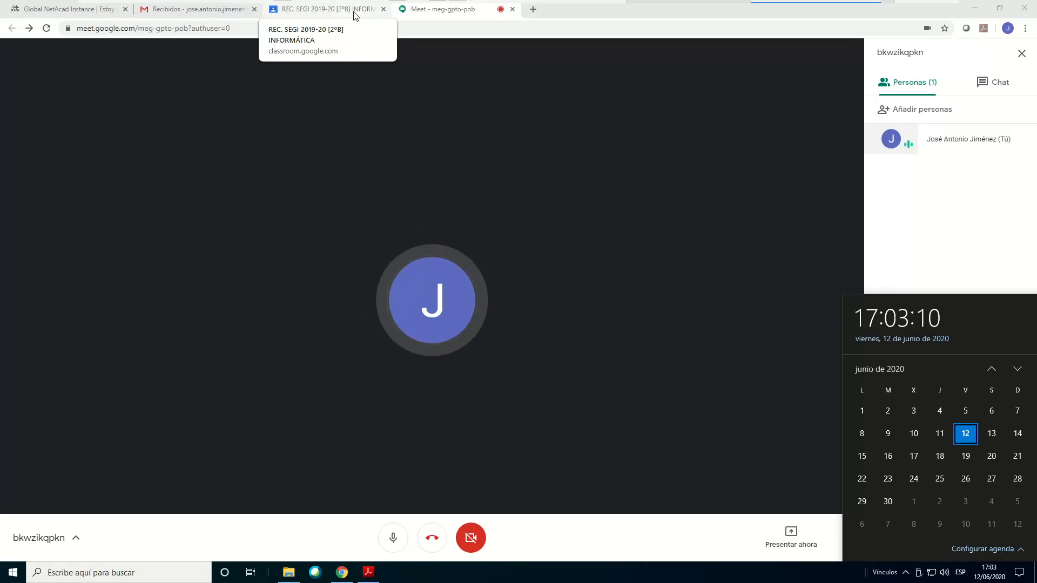
pyautogui.click(319, 12)
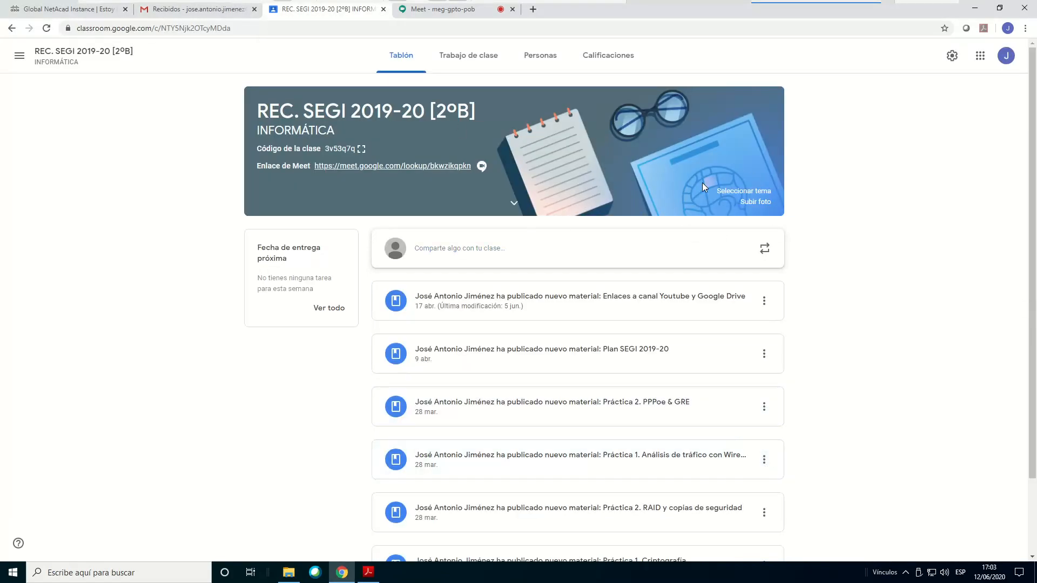
pyautogui.click(473, 57)
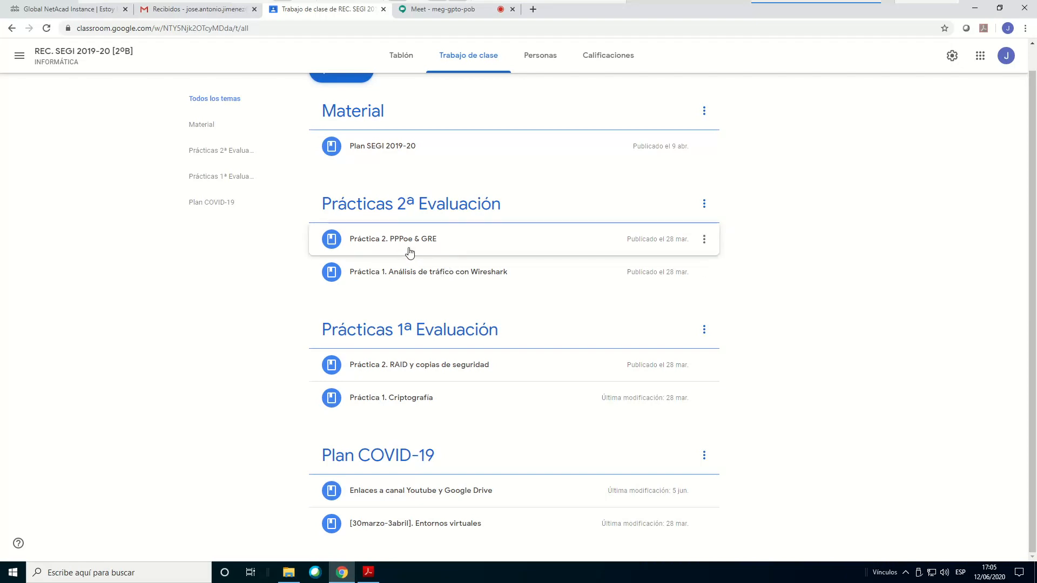
# Switch to the NetAcad teaching portal and open the modules list of the course [2ºB] CCNA1. INTRODUCCION A LAS REDES
pyautogui.click(90, 12)
pyautogui.scroll(-4, 486, 324)
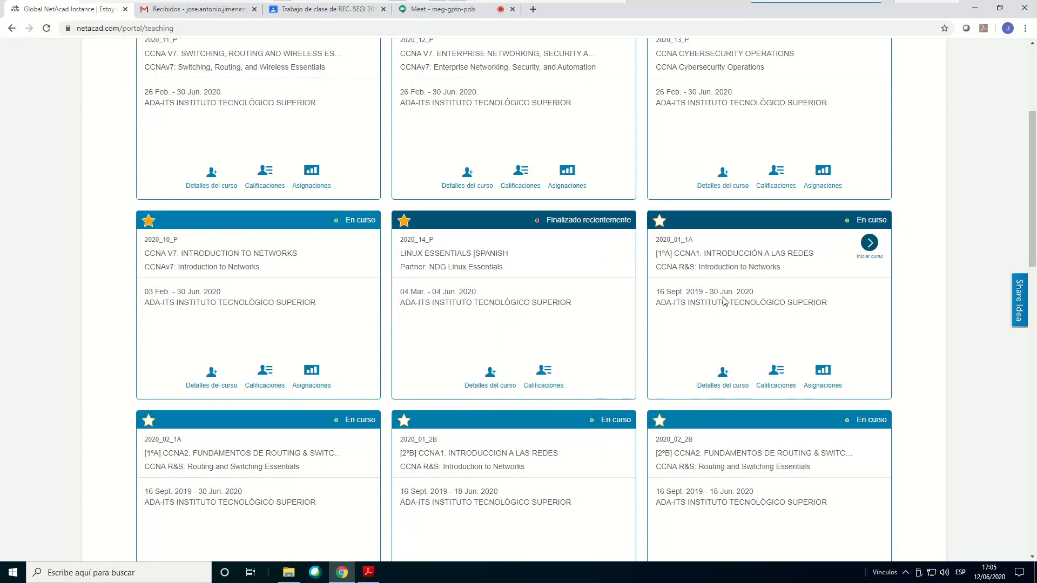
pyautogui.moveTo(709, 291); pyautogui.dragTo(751, 291)
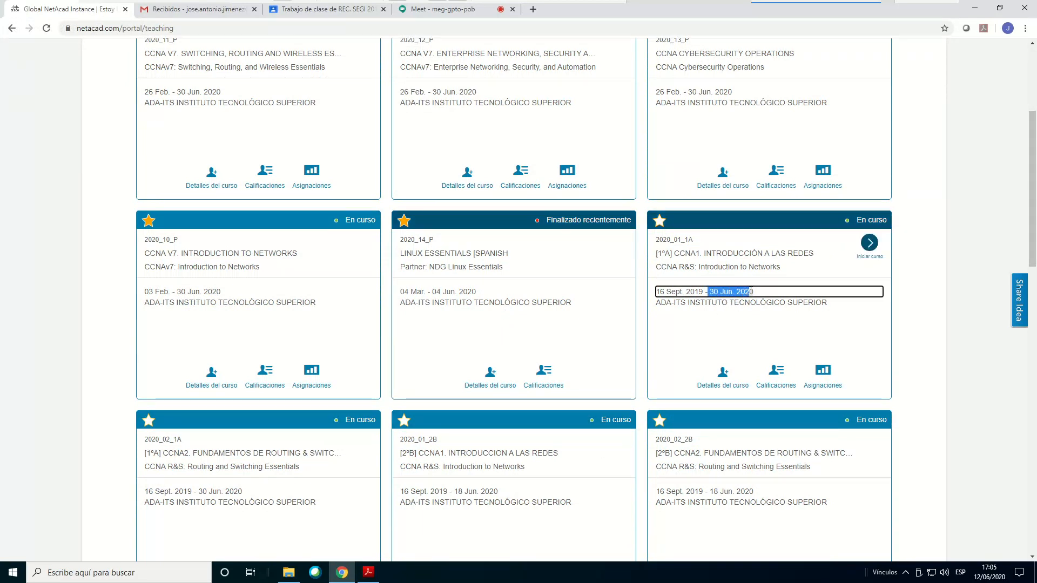
pyautogui.scroll(-1, 457, 475)
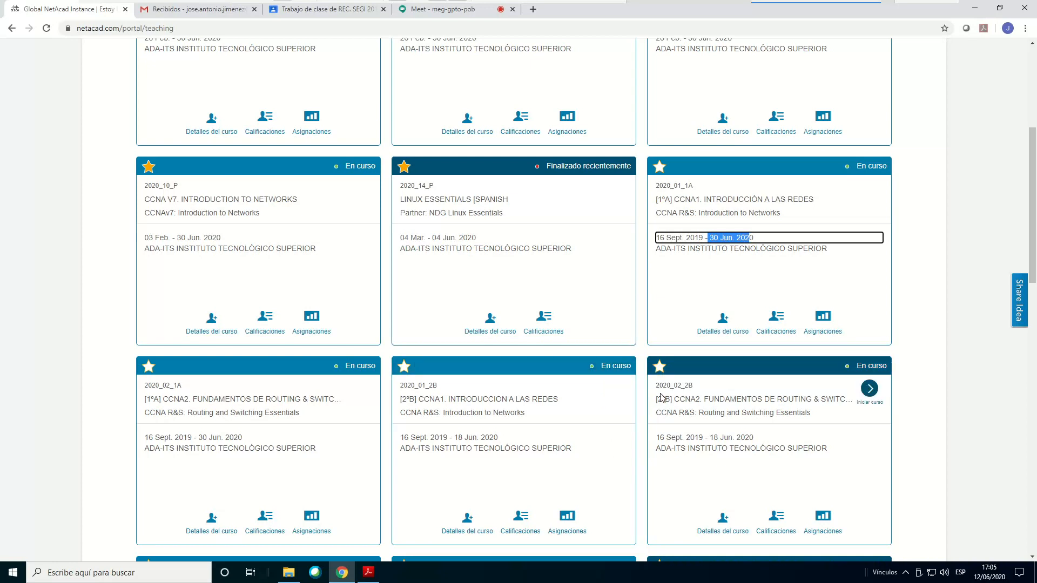
pyautogui.scroll(-3, 570, 351)
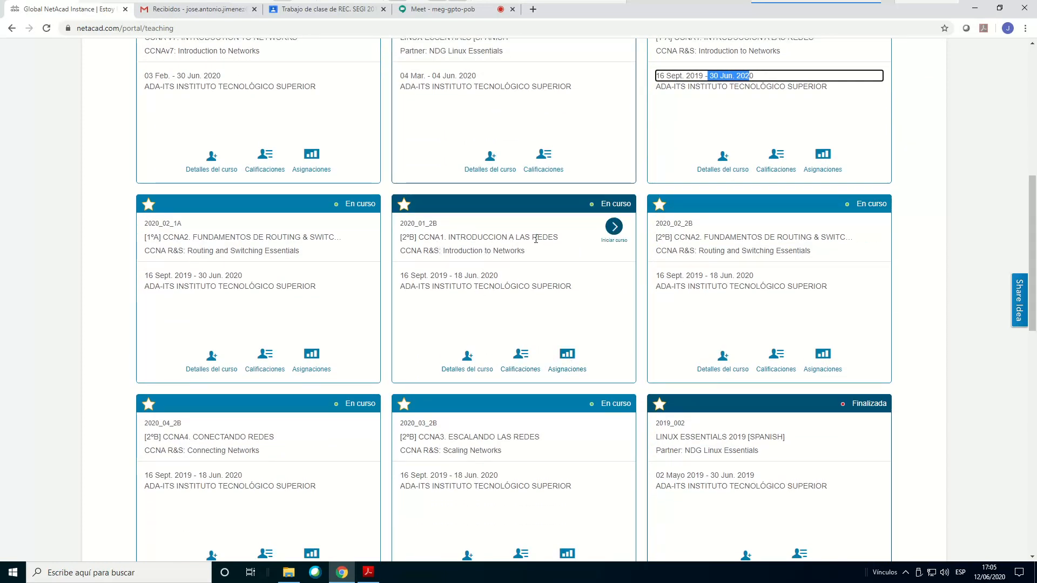
pyautogui.click(618, 232)
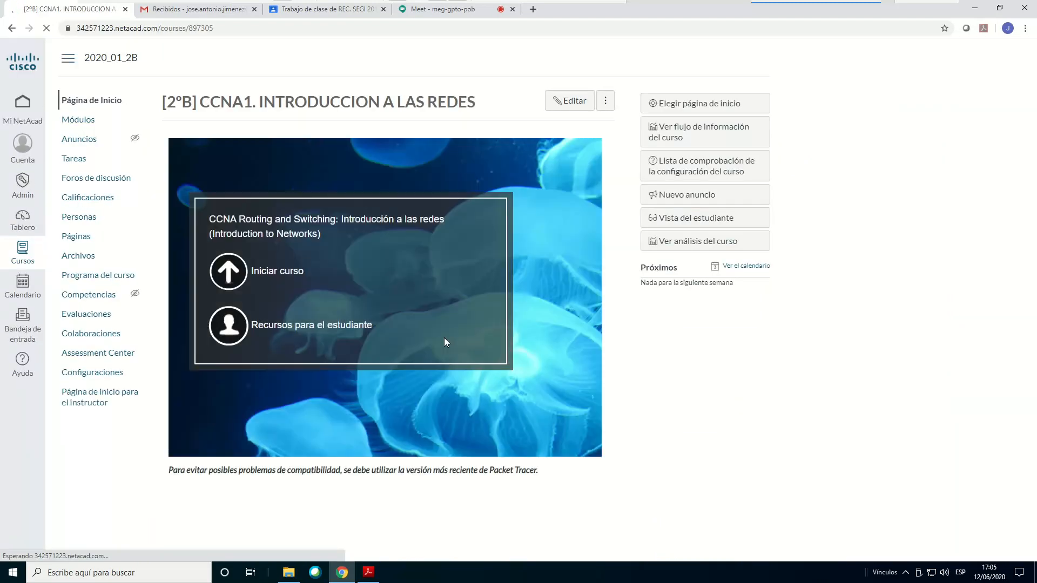
pyautogui.click(79, 120)
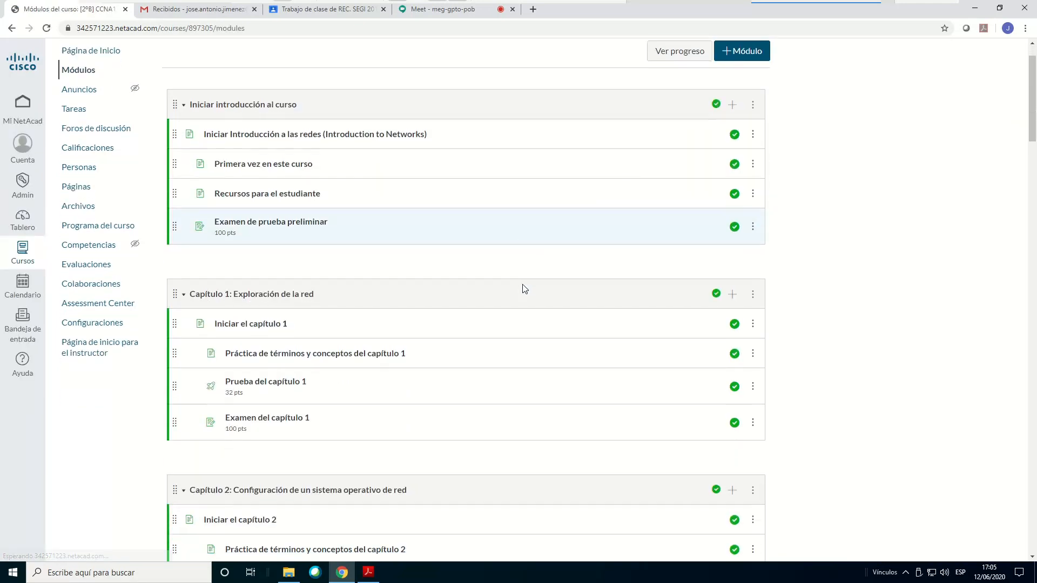
# Review the CCNA1 chapter list from the early chapters through Capítulo 9: Capa de transporte, including Ethernet, network layer, IP addressing and subnetting
pyautogui.scroll(-11, 522, 287)
pyautogui.scroll(-3, 523, 288)
pyautogui.scroll(4, 522, 288)
pyautogui.scroll(-5, 523, 289)
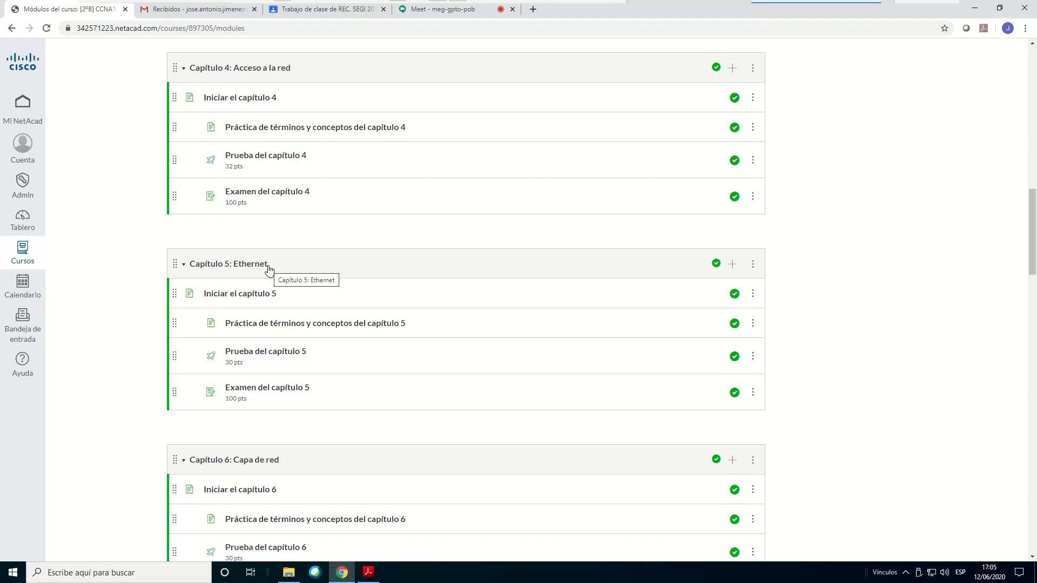
pyautogui.scroll(-1, 340, 270)
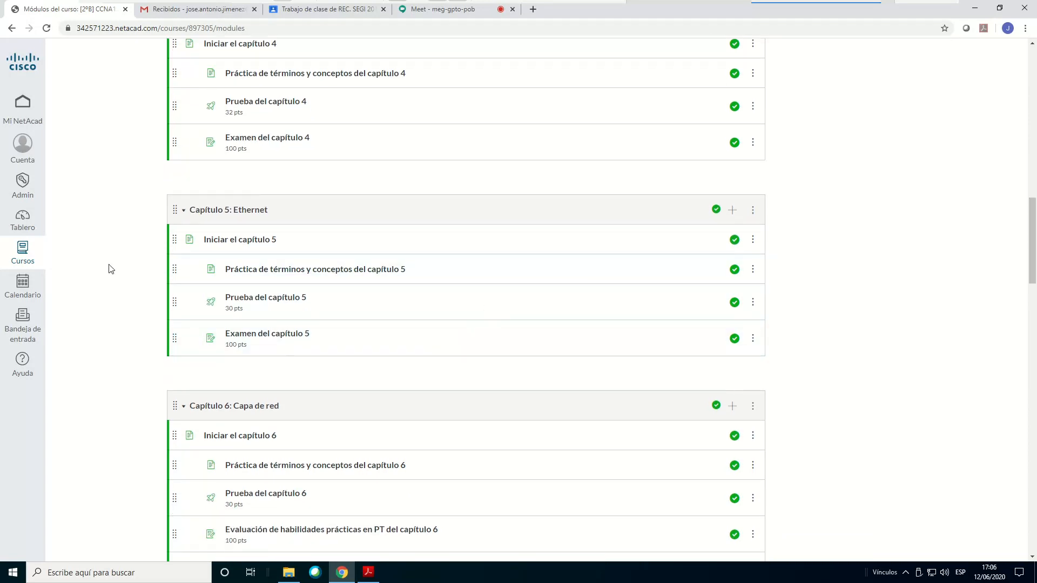
pyautogui.scroll(-4, 257, 230)
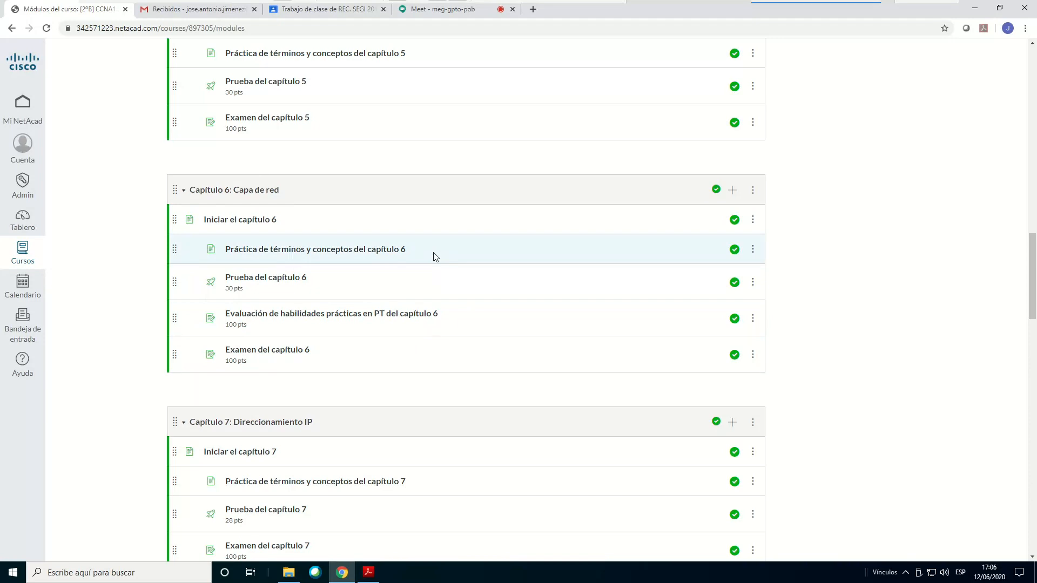
pyautogui.scroll(-1, 476, 225)
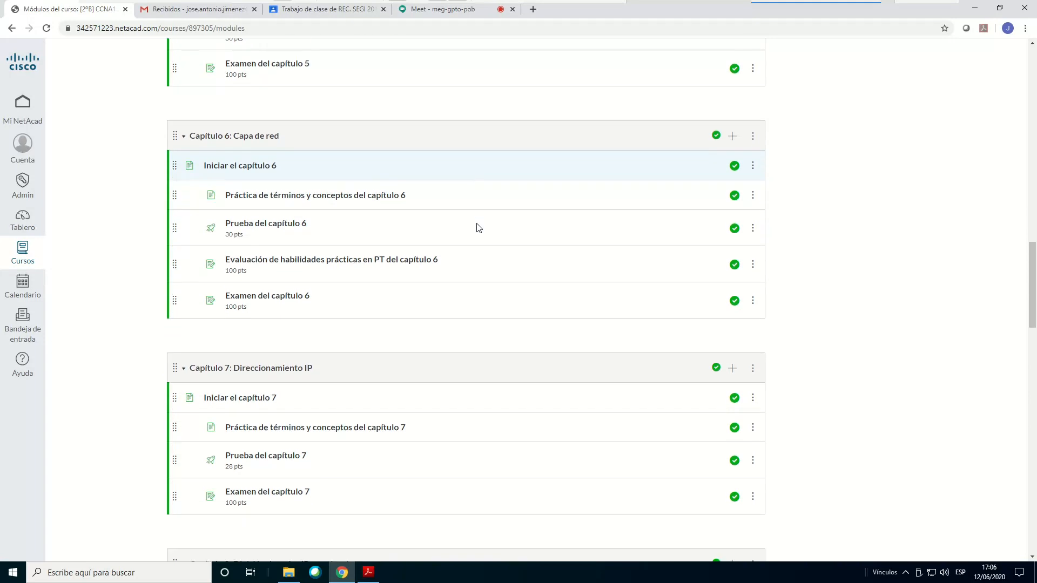
pyautogui.scroll(-1, 476, 225)
pyautogui.scroll(-2, 387, 400)
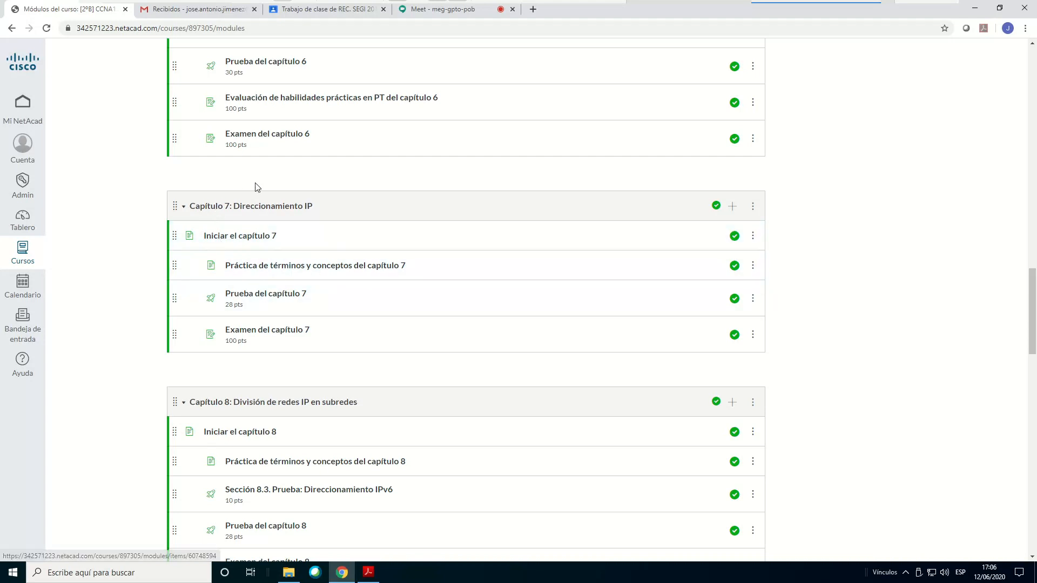
pyautogui.scroll(-1, 377, 216)
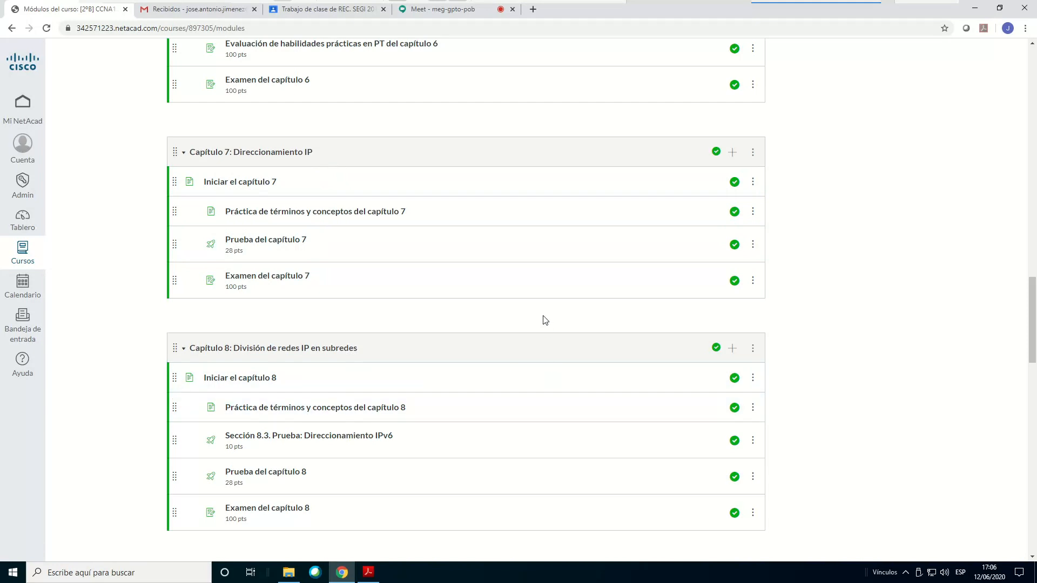
pyautogui.scroll(-4, 556, 328)
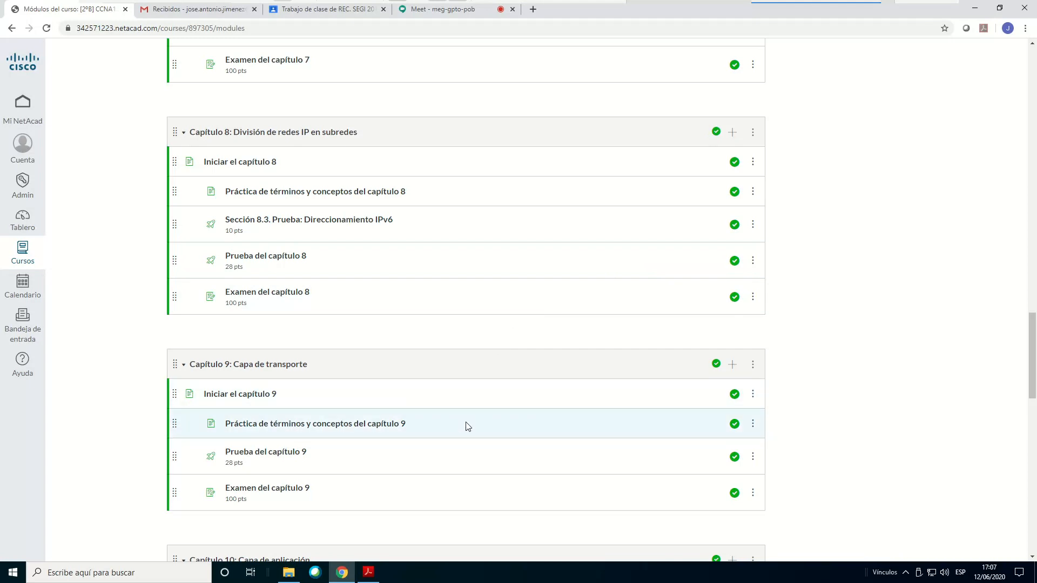
pyautogui.scroll(12, 468, 426)
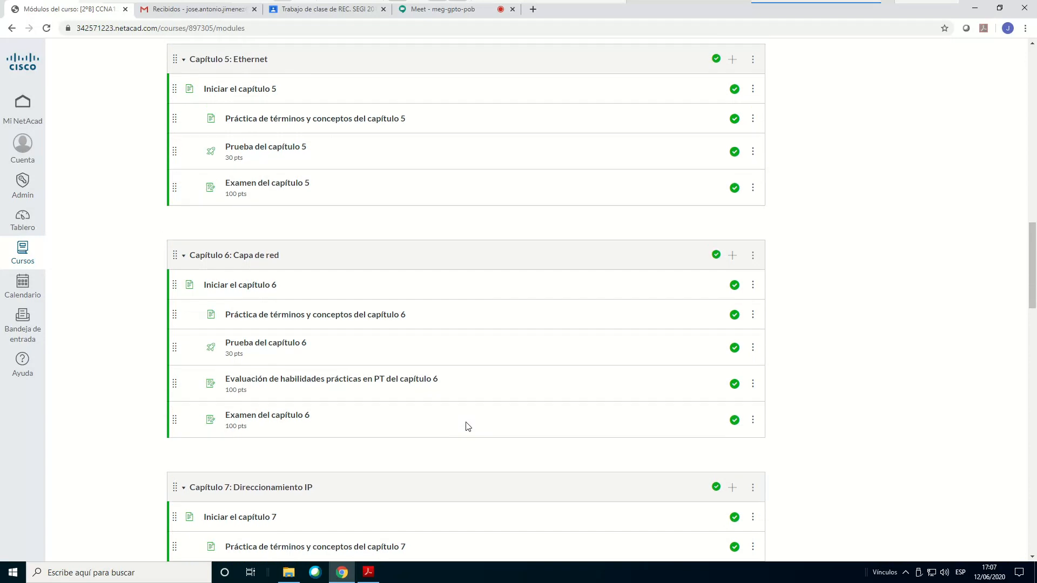
pyautogui.scroll(-11, 468, 426)
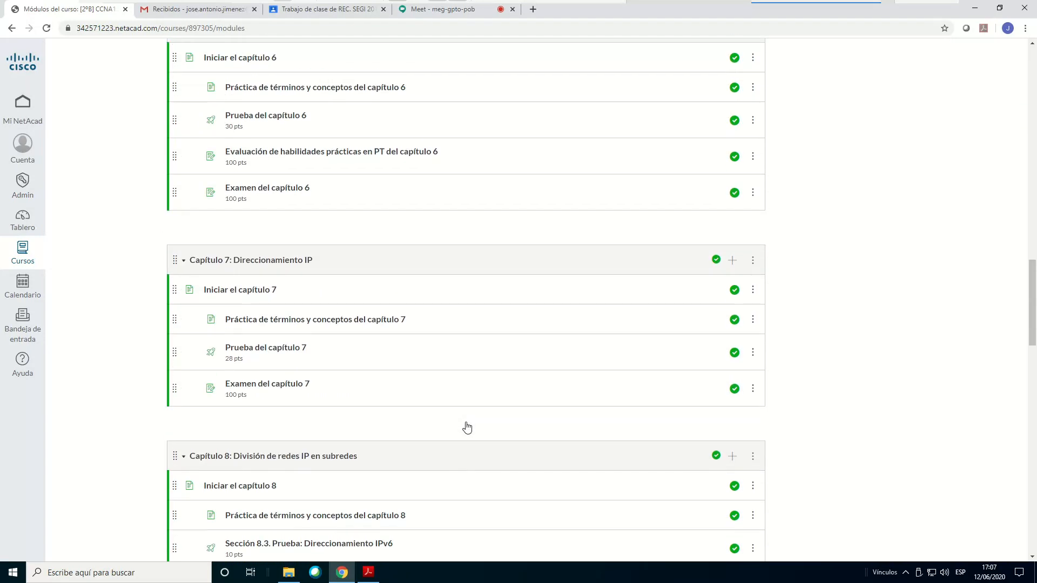
pyautogui.scroll(-1, 468, 427)
pyautogui.scroll(3, 468, 426)
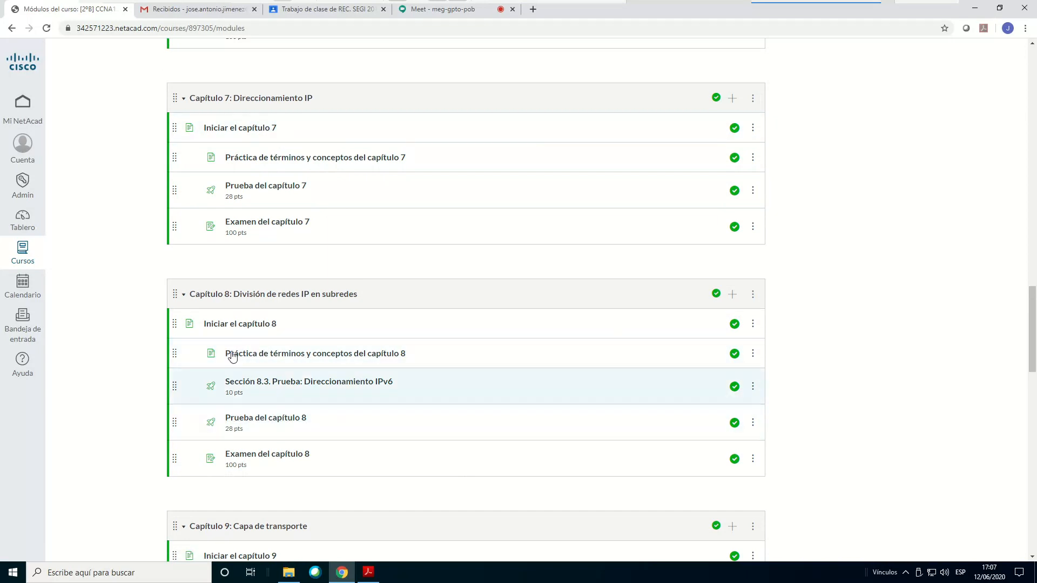
# Return to the list of taught courses and open the modules list of [2ºB] CCNA4. CONECTANDO REDES
pyautogui.click(24, 122)
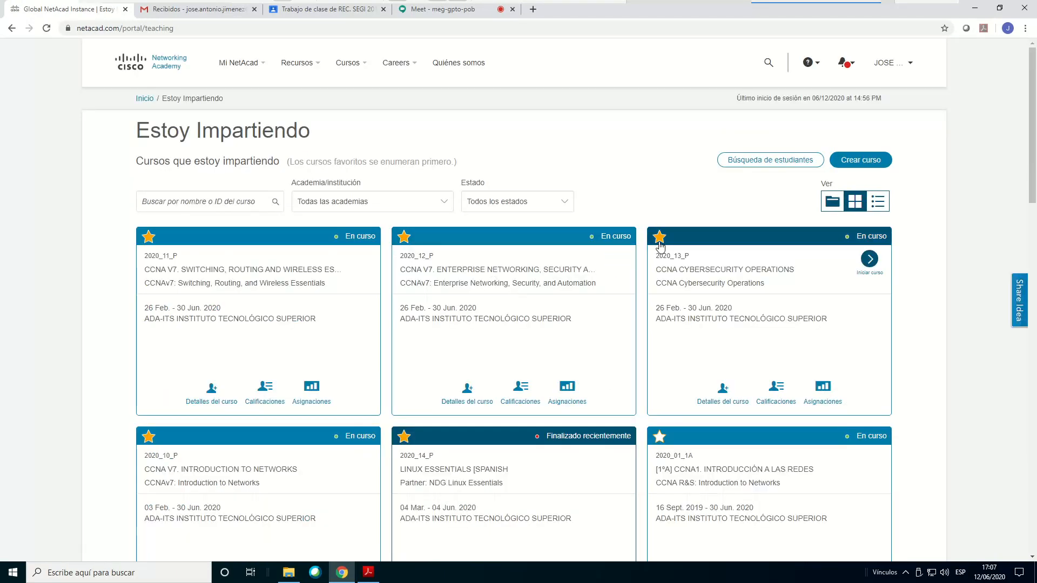
pyautogui.scroll(-6, 671, 280)
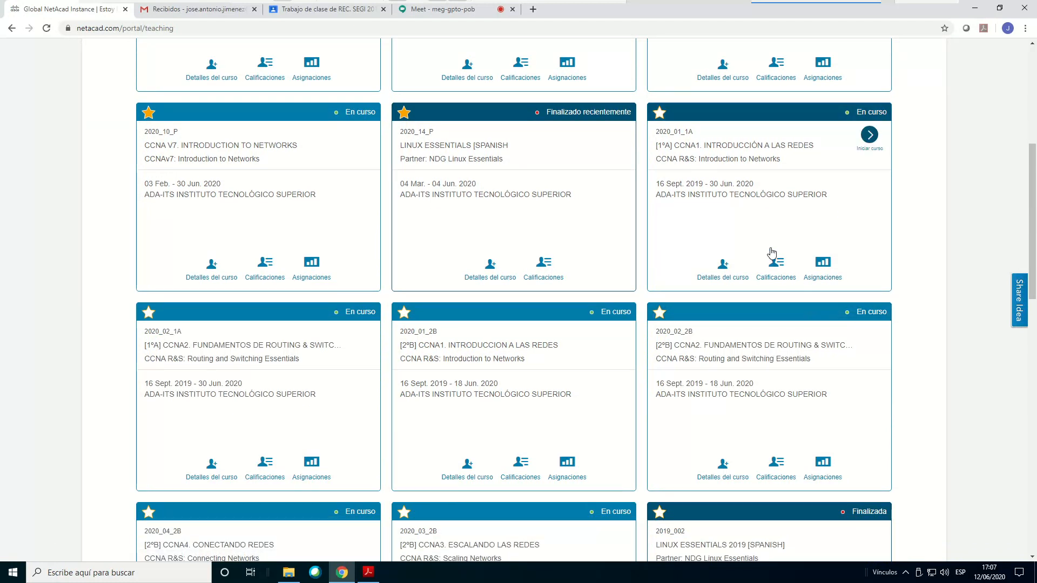
pyautogui.scroll(-1, 782, 270)
pyautogui.scroll(-2, 781, 268)
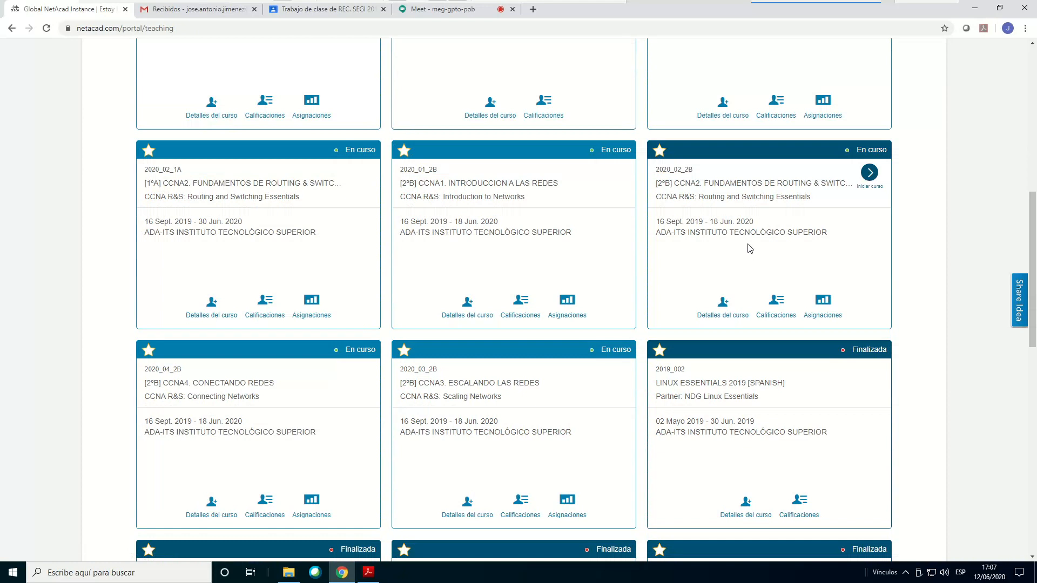
pyautogui.scroll(-1, 749, 249)
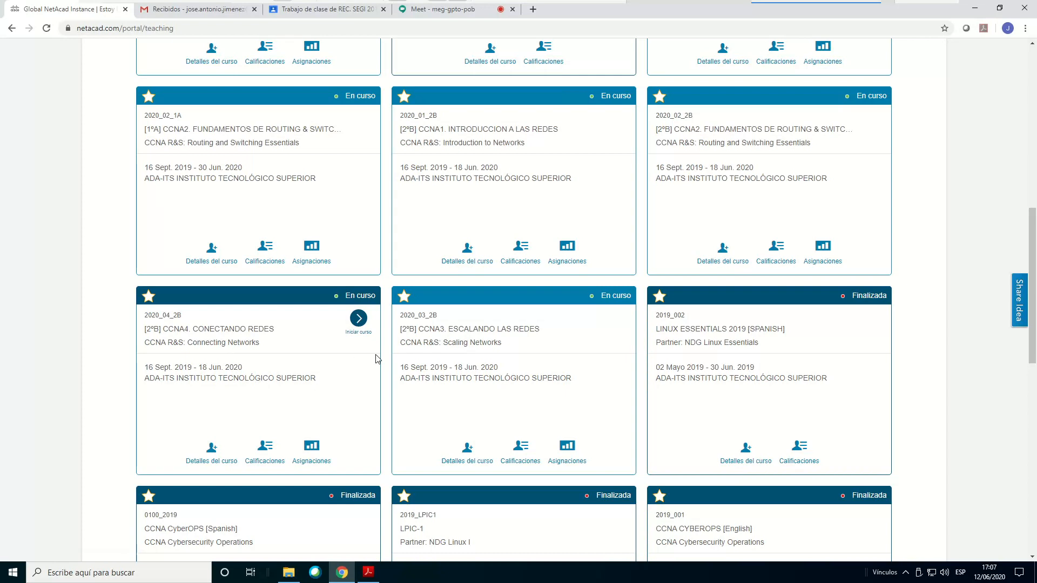
pyautogui.click(363, 327)
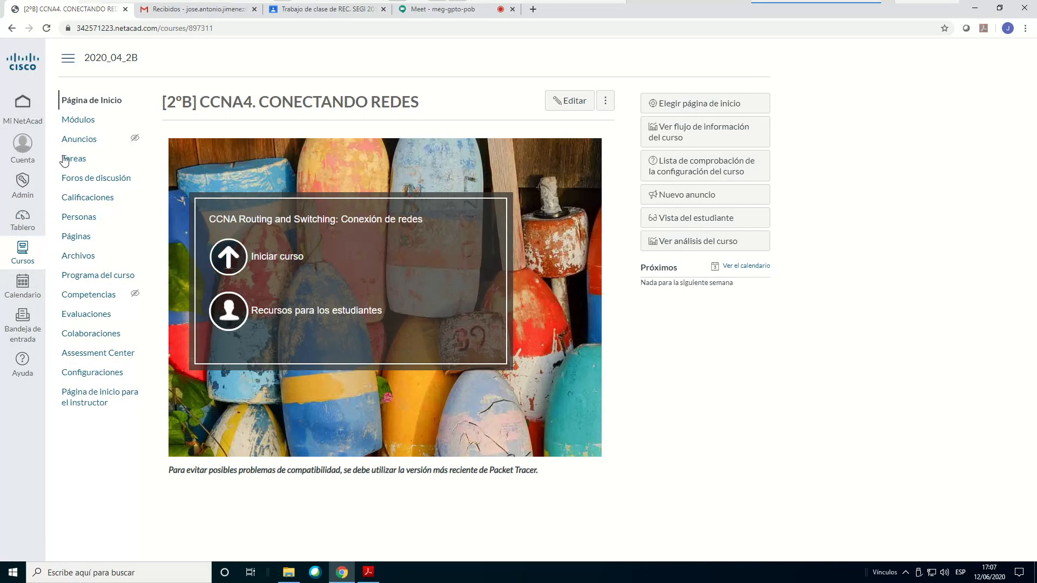
pyautogui.click(85, 121)
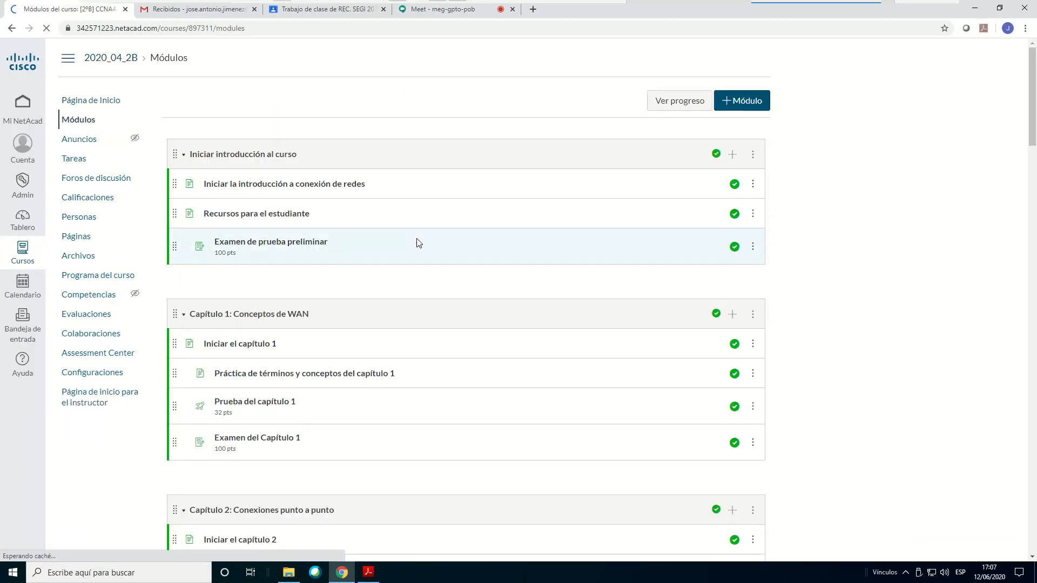
# Launch the content of Capítulo 3: Conexiones de sucursales and display the course's chapter and section index at Sección 3.0
pyautogui.scroll(-1, 417, 242)
pyautogui.scroll(-2, 415, 237)
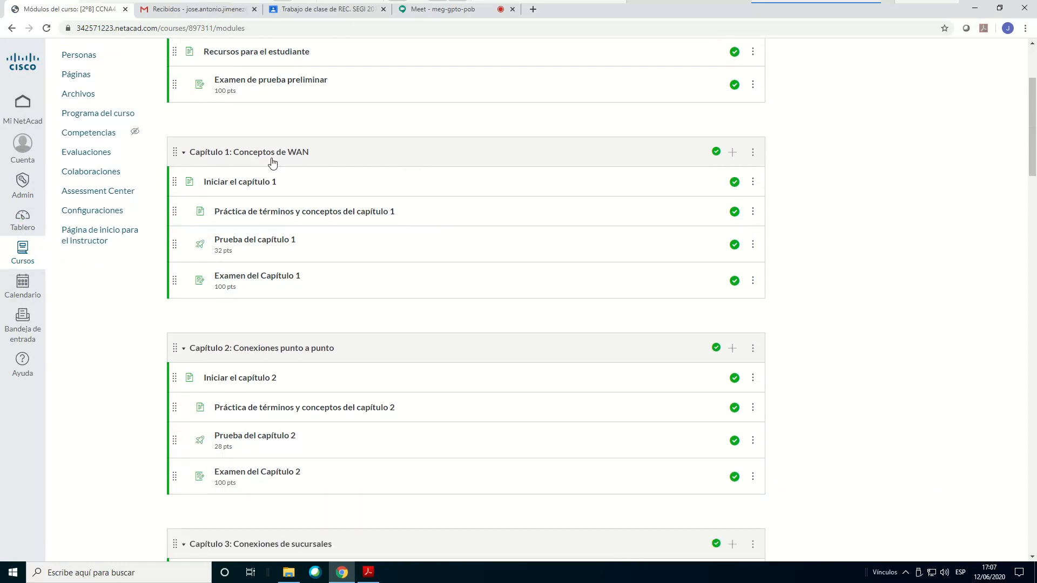
pyautogui.scroll(-1, 344, 354)
pyautogui.scroll(-1, 344, 353)
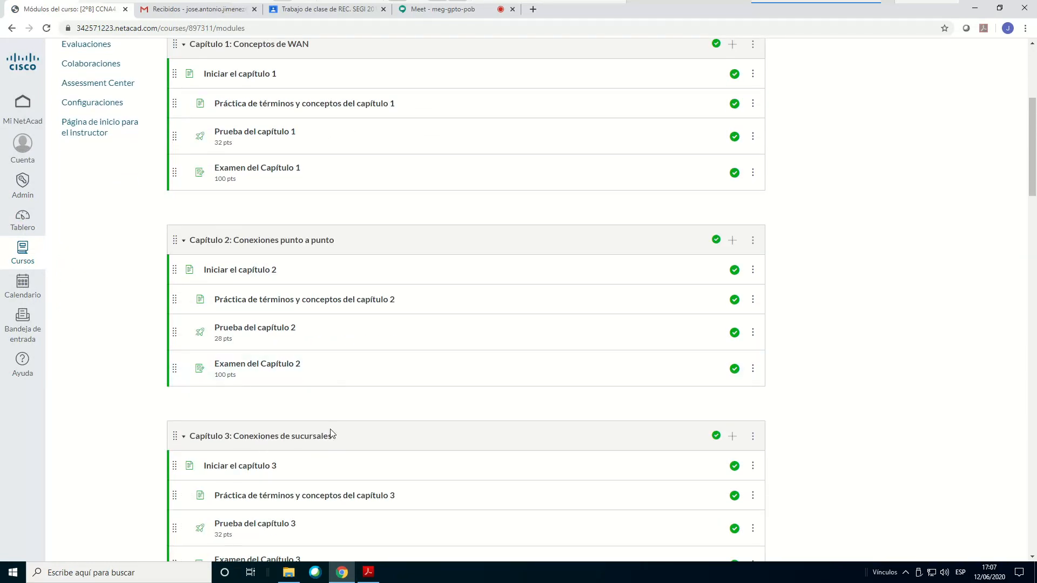
pyautogui.scroll(-2, 331, 435)
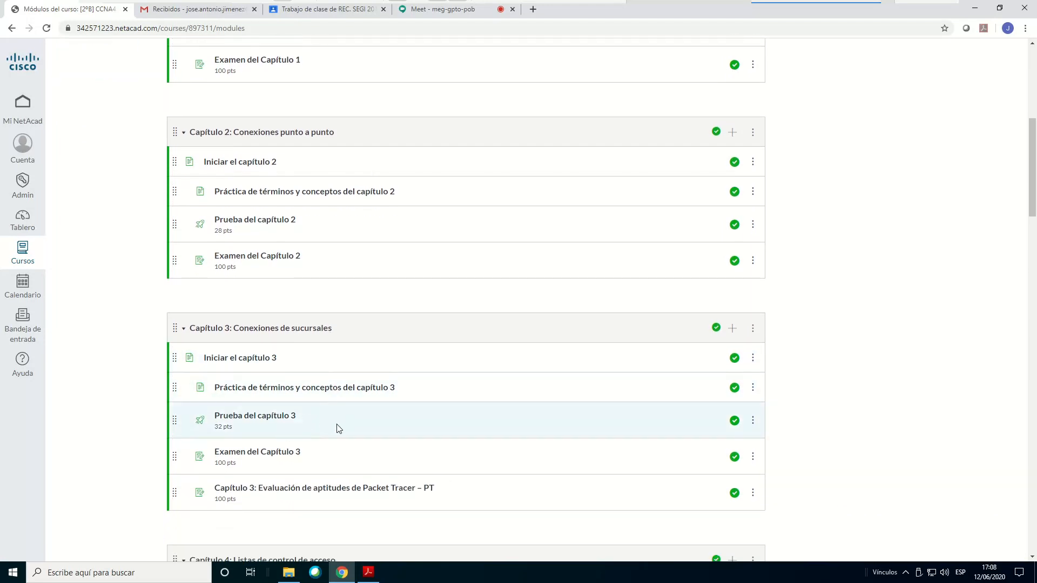
pyautogui.click(248, 365)
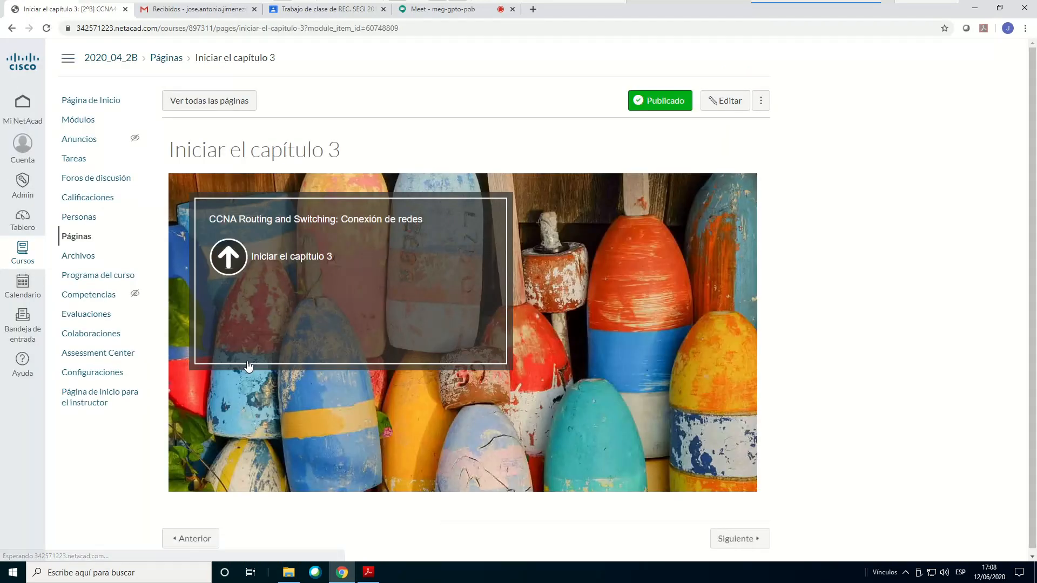
pyautogui.click(226, 257)
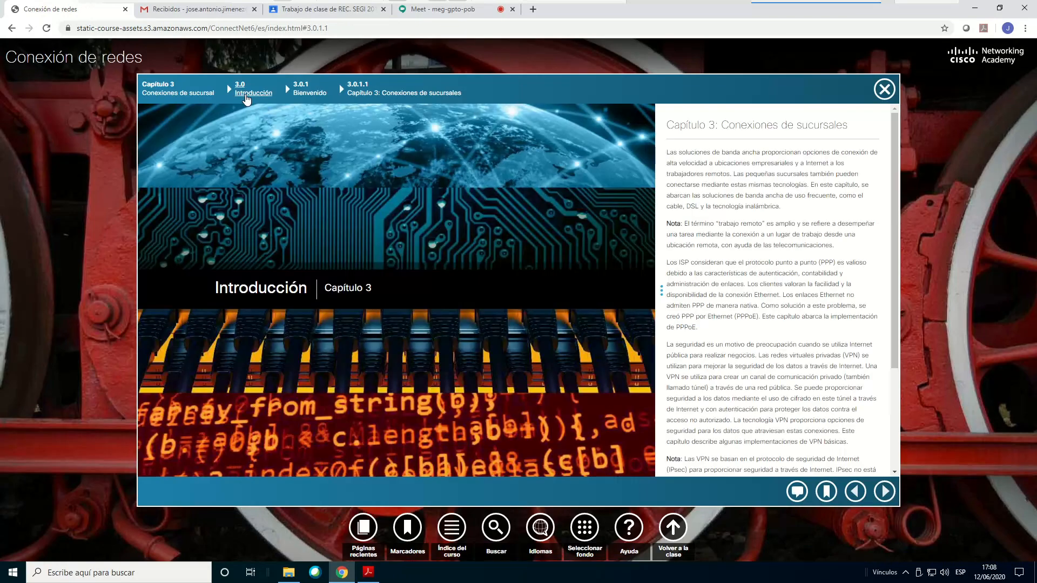
pyautogui.click(246, 97)
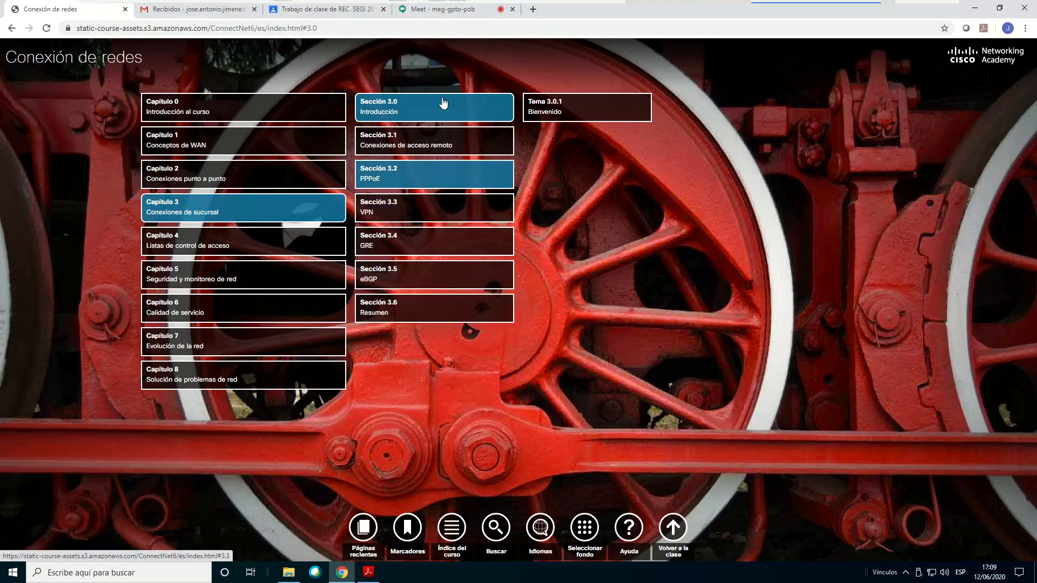
# Switch to Adobe Acrobat Reader and read the Wireshark practice's objectives, description and required material down to the start of Ejercicio 1
pyautogui.click(367, 575)
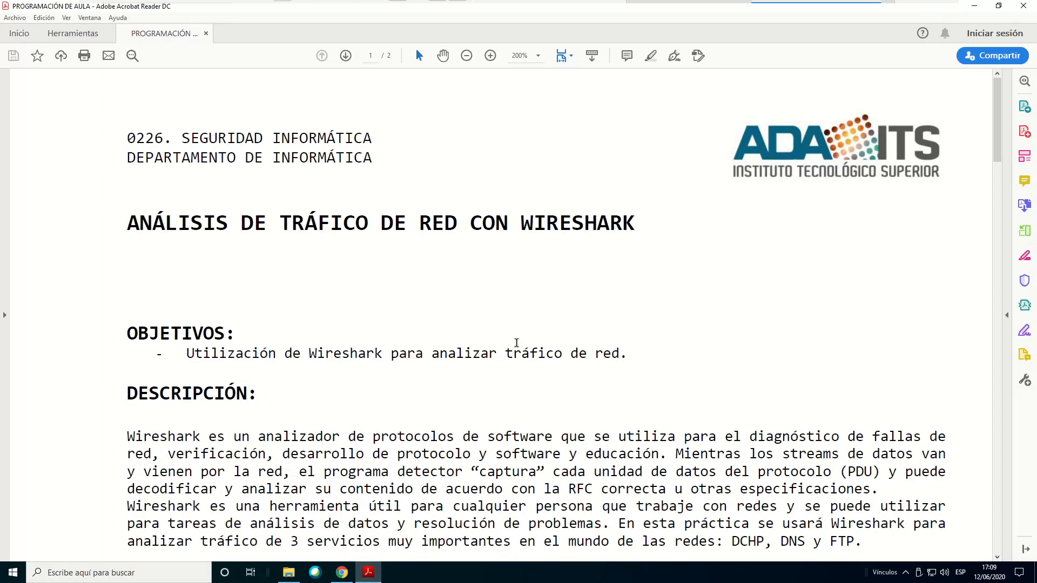
pyautogui.scroll(-2, 532, 316)
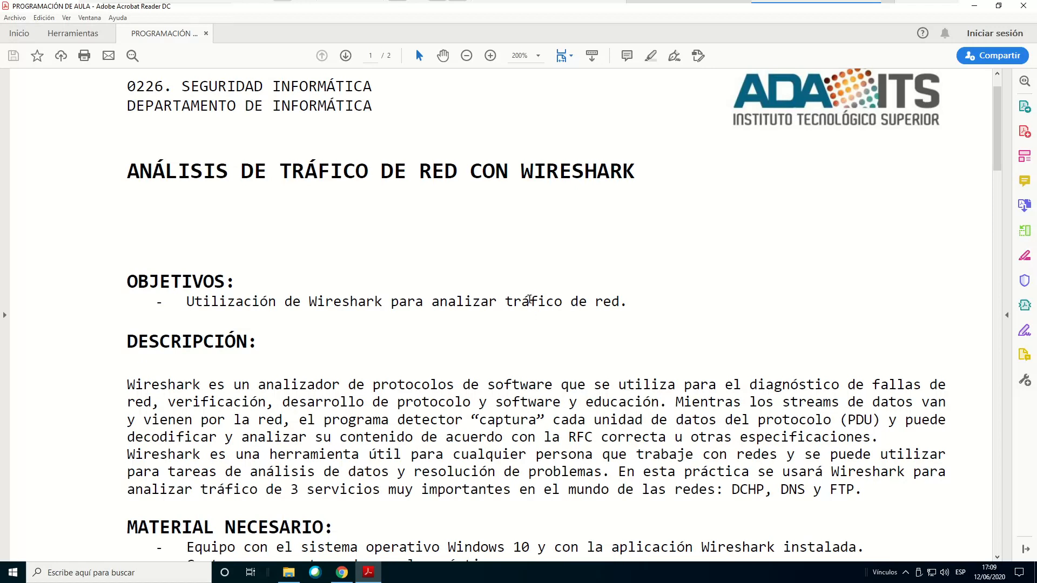
pyautogui.scroll(-3, 508, 329)
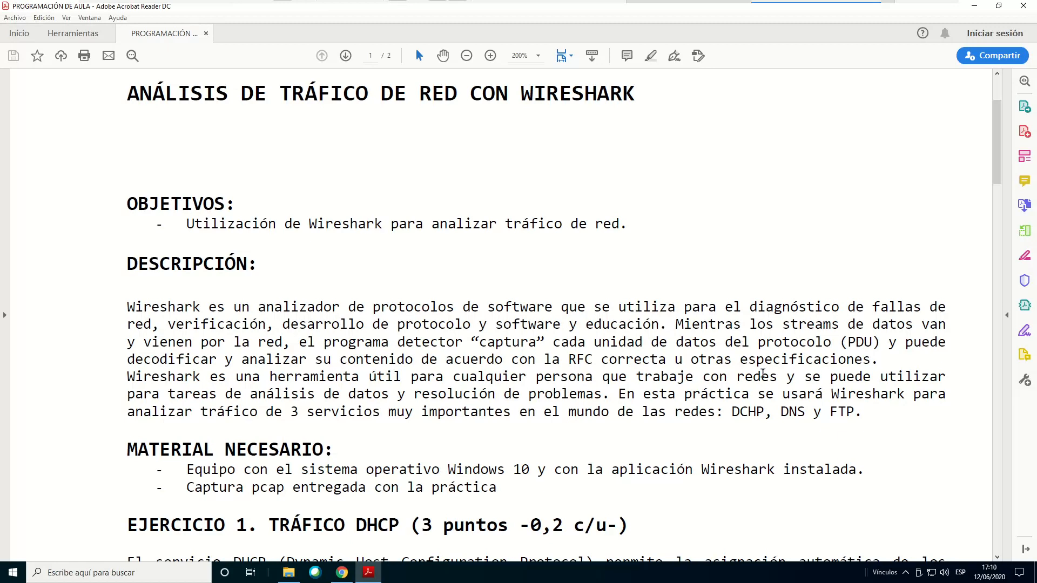
pyautogui.scroll(-1, 650, 254)
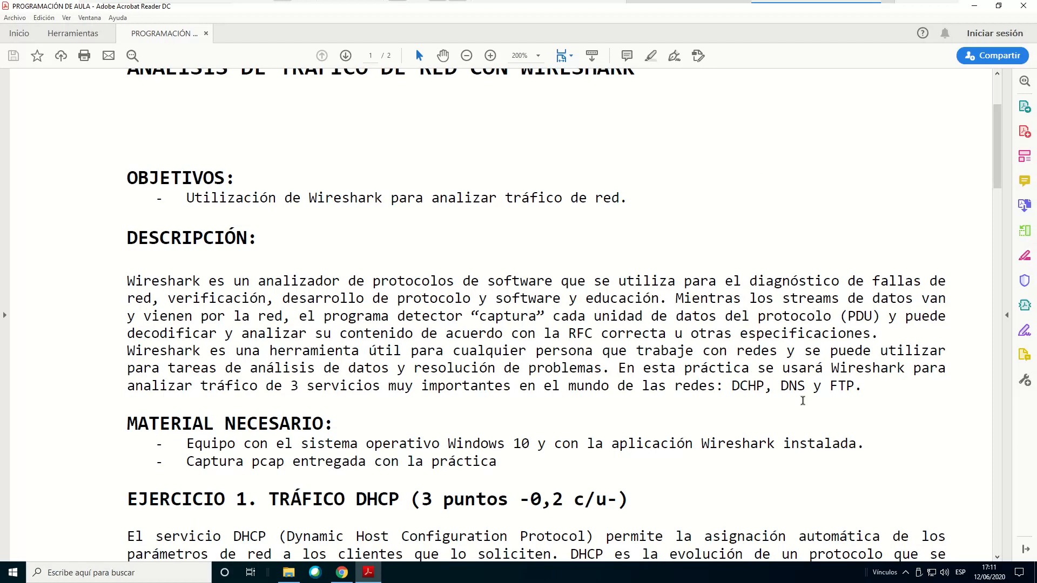
# Open the practice's capture file captura.pcapng from the 2ª evaluación folder in Wireshark
pyautogui.scroll(-3, 793, 216)
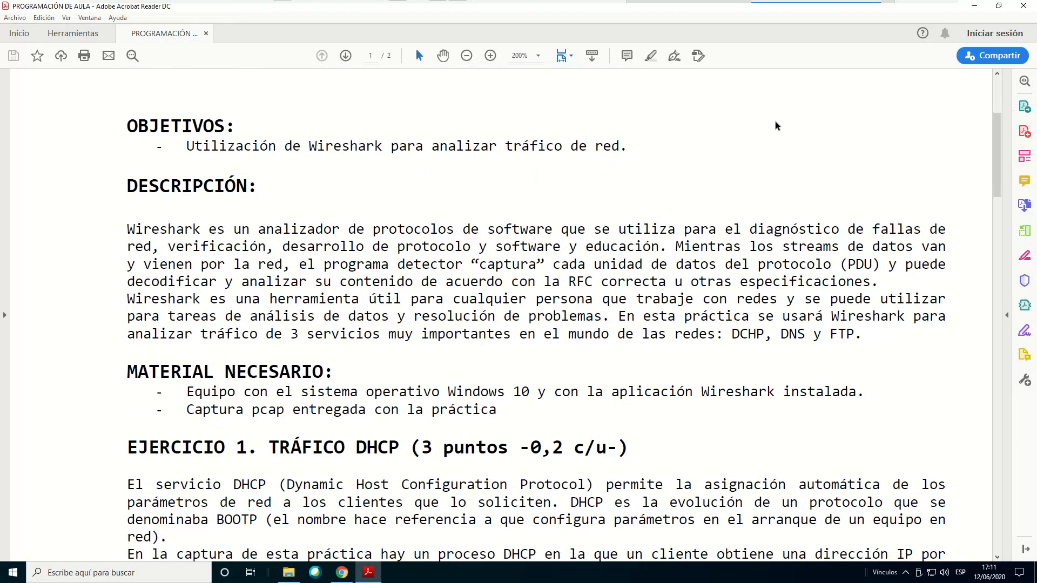
pyautogui.scroll(-2, 778, 125)
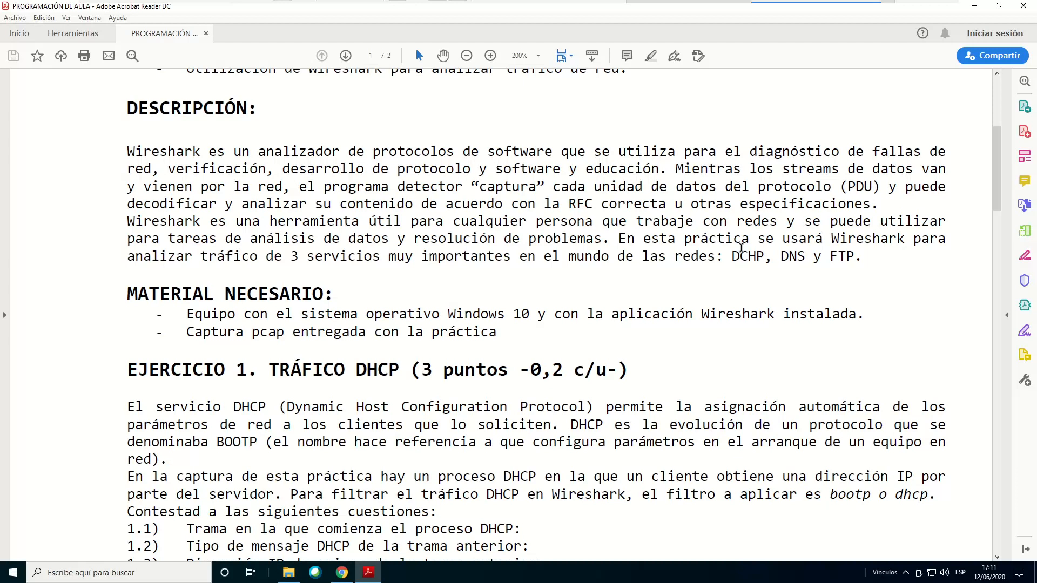
pyautogui.scroll(-3, 718, 238)
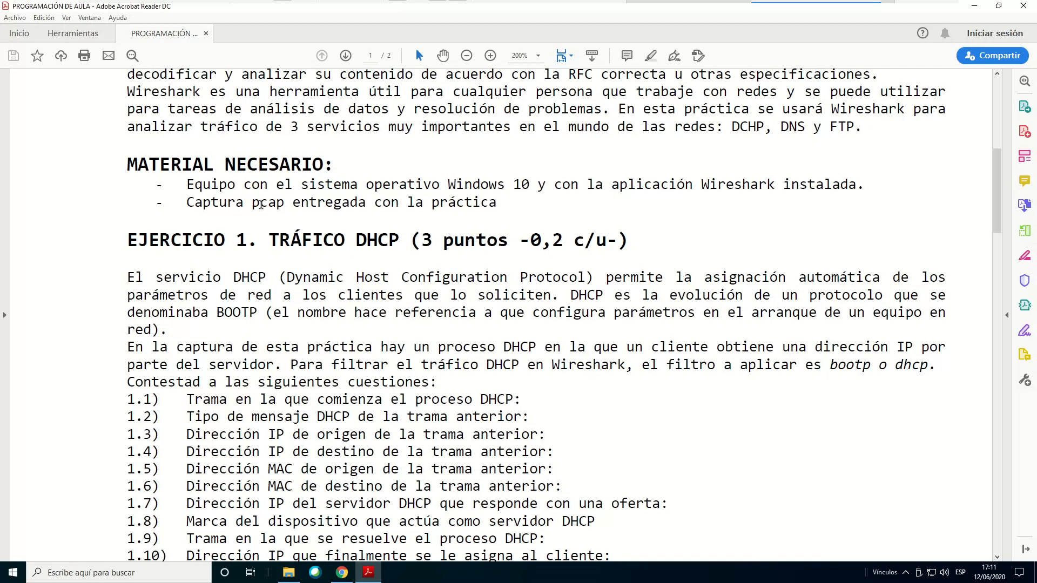
pyautogui.moveTo(295, 581)
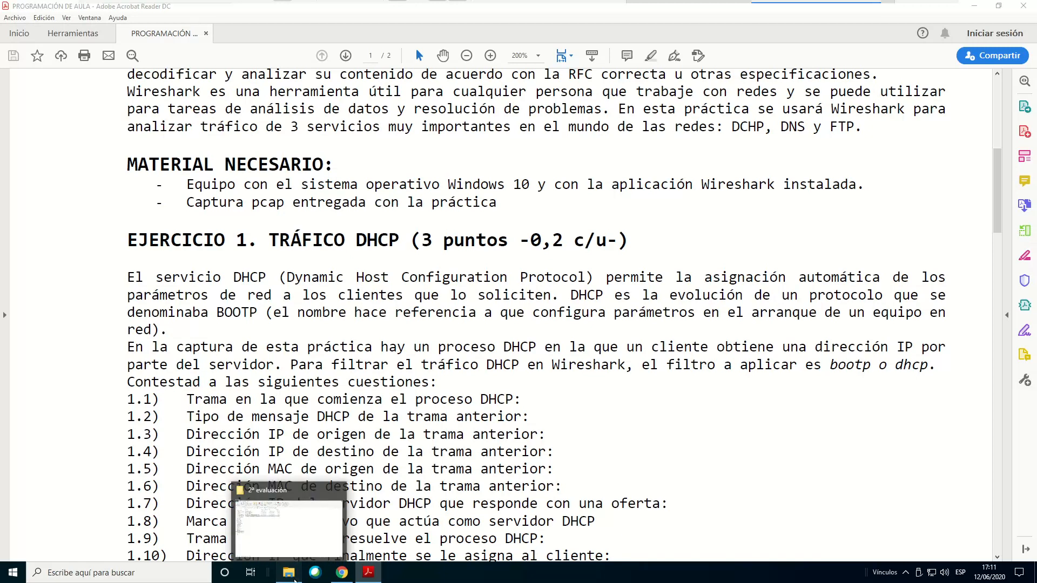
pyautogui.click(295, 581)
pyautogui.click(152, 118)
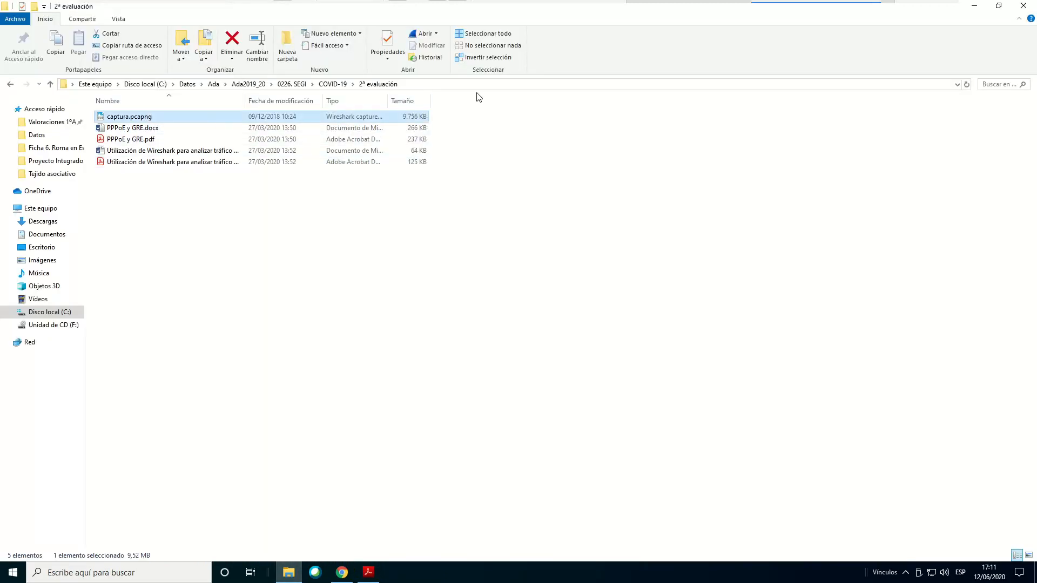
pyautogui.doubleClick(141, 117)
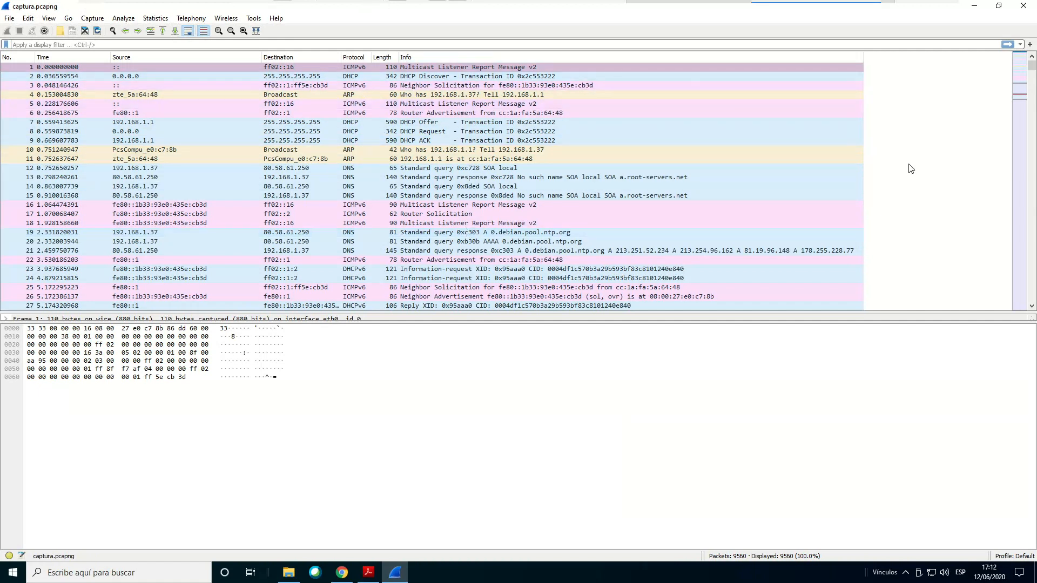
# Look through the captured packets, return to the first one, and enlarge the packet details area to show its protocol layers
pyautogui.scroll(-17, 907, 166)
pyautogui.scroll(-20, 907, 166)
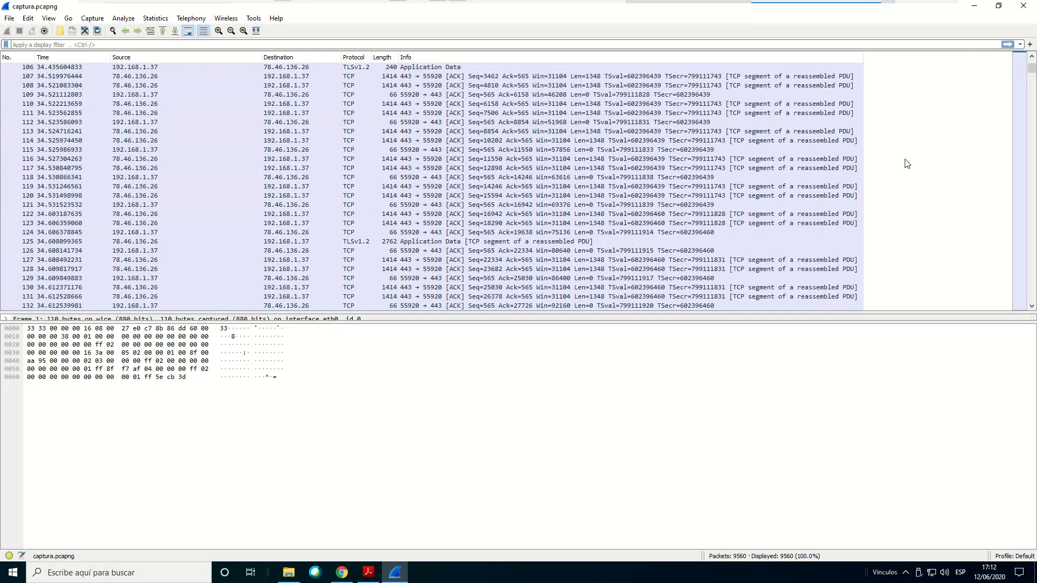
pyautogui.scroll(-20, 907, 163)
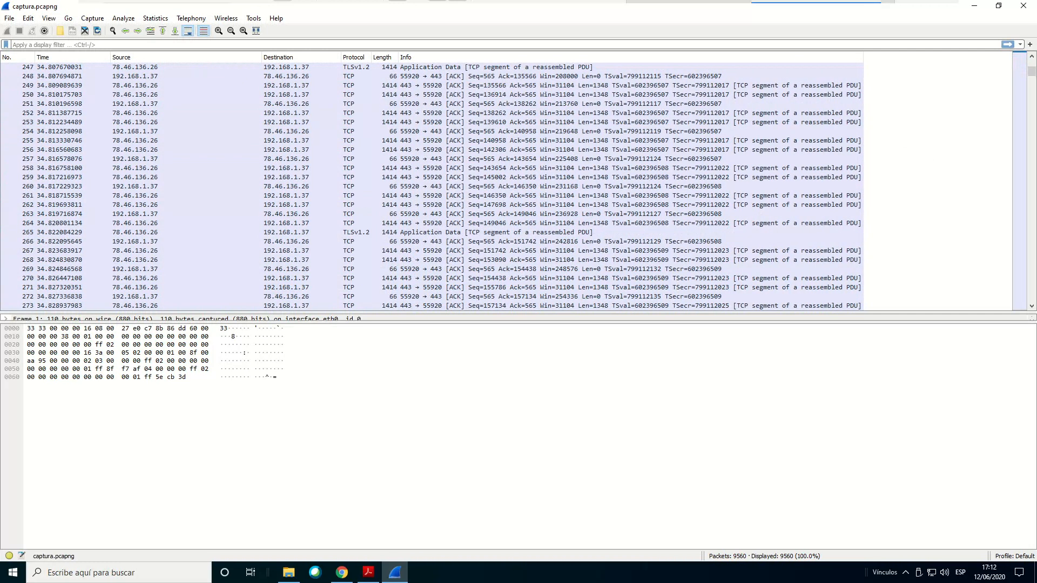
pyautogui.moveTo(1033, 75); pyautogui.dragTo(1034, 53)
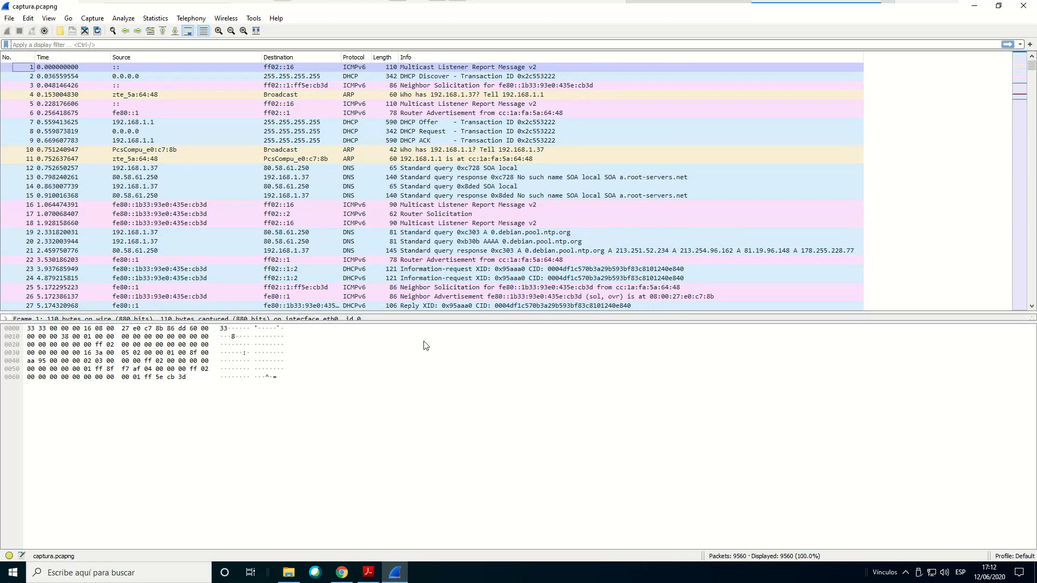
pyautogui.moveTo(440, 321); pyautogui.dragTo(457, 374)
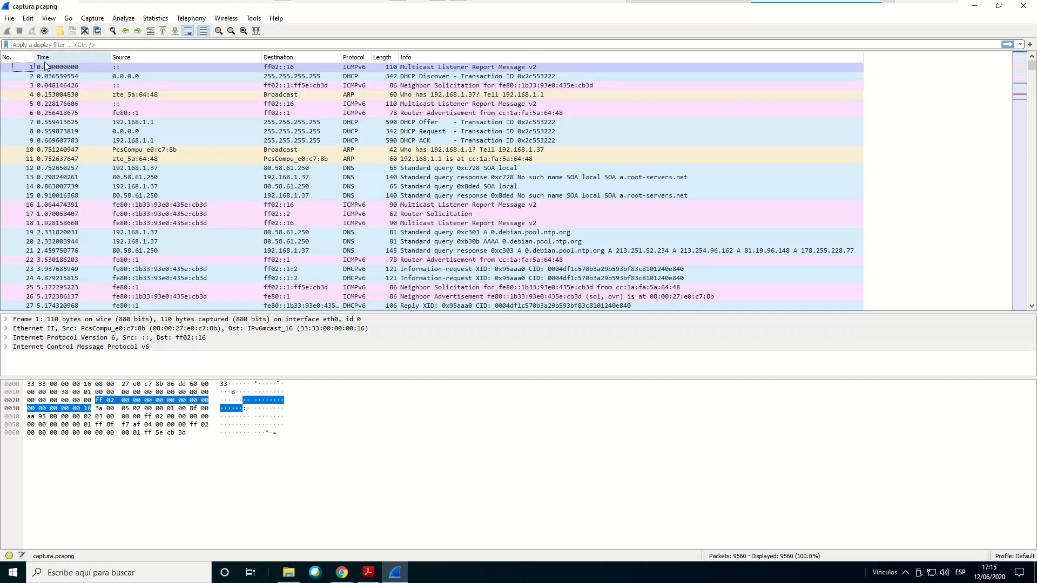
# Inspect packets 2 to 7 one by one and return to packet 3, the ICMPv6 Neighbor Solicitation
pyautogui.click(26, 77)
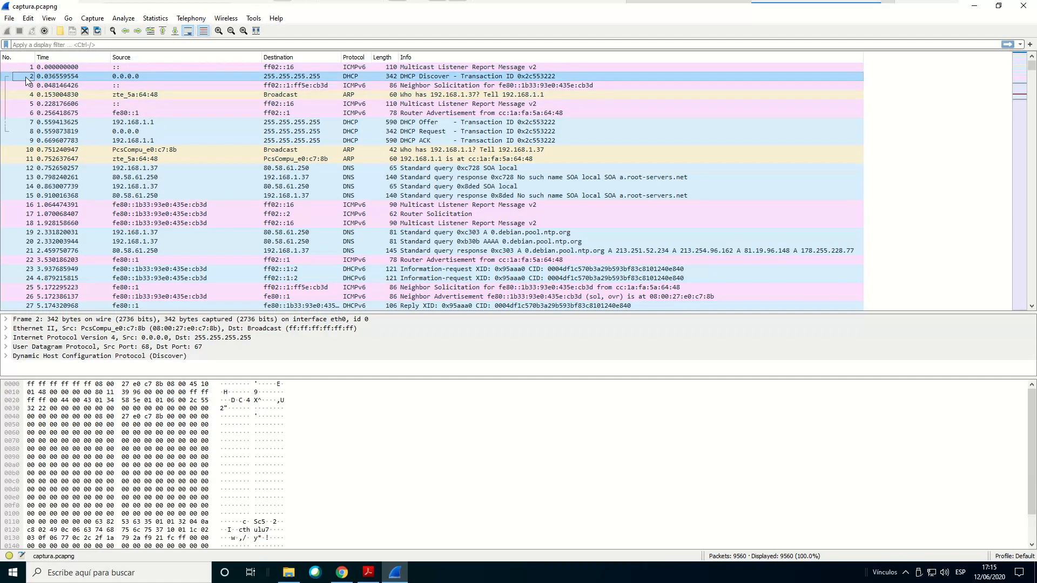
pyautogui.click(20, 85)
pyautogui.click(14, 98)
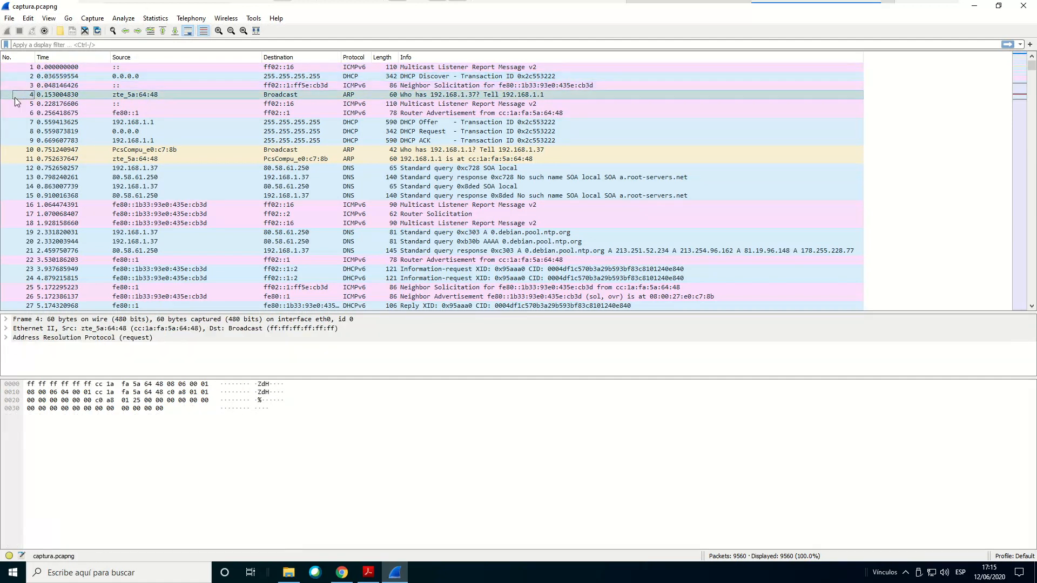
pyautogui.click(18, 104)
pyautogui.click(17, 114)
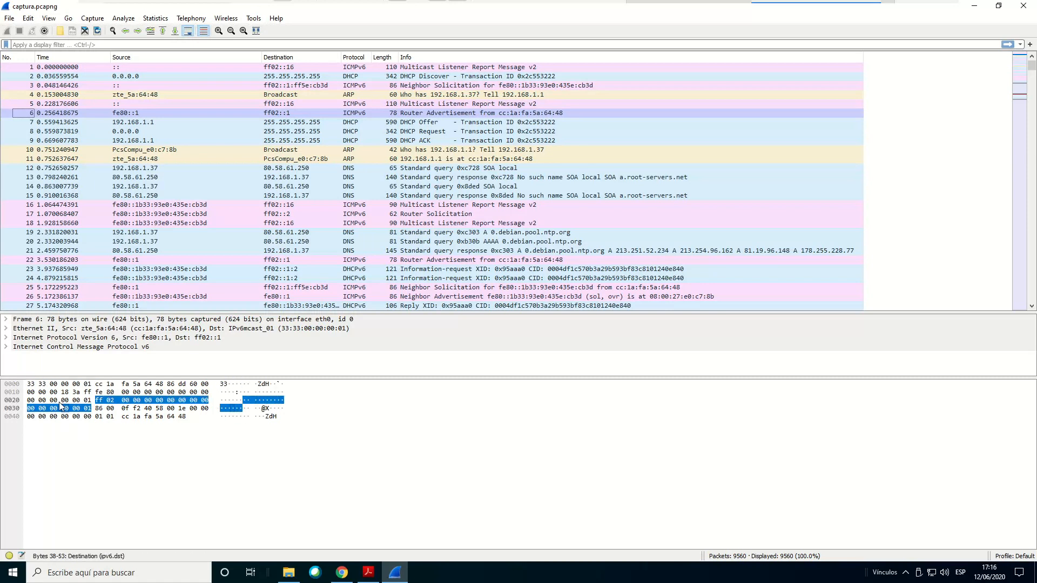
pyautogui.click(24, 122)
pyautogui.click(23, 85)
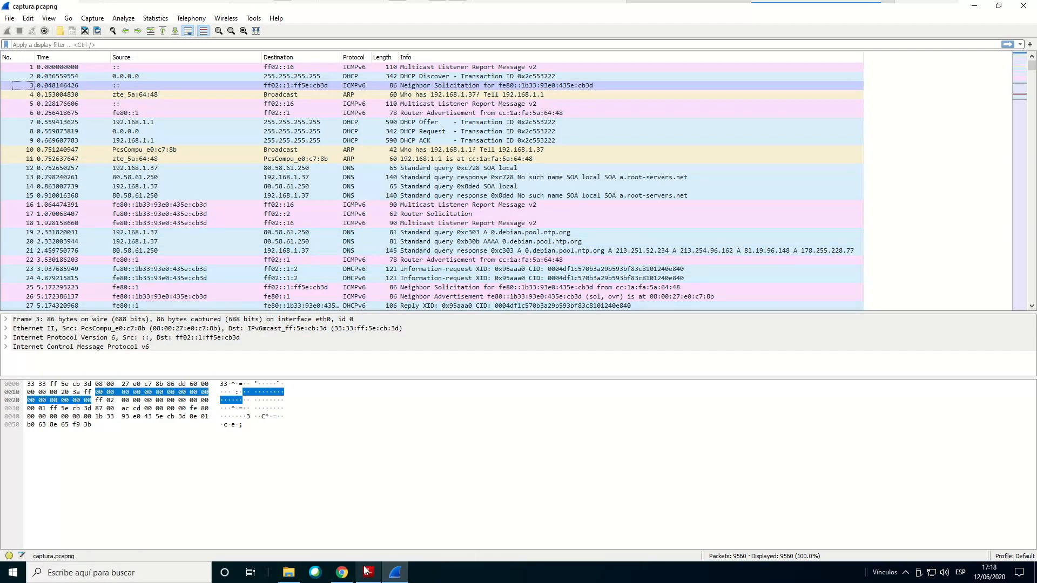
# Switch to Adobe Acrobat Reader and review Ejercicio 1 through Ejercicio 2, highlighting the titles TRÁFICO DHCP and TRÁFICO DNS
pyautogui.click(373, 579)
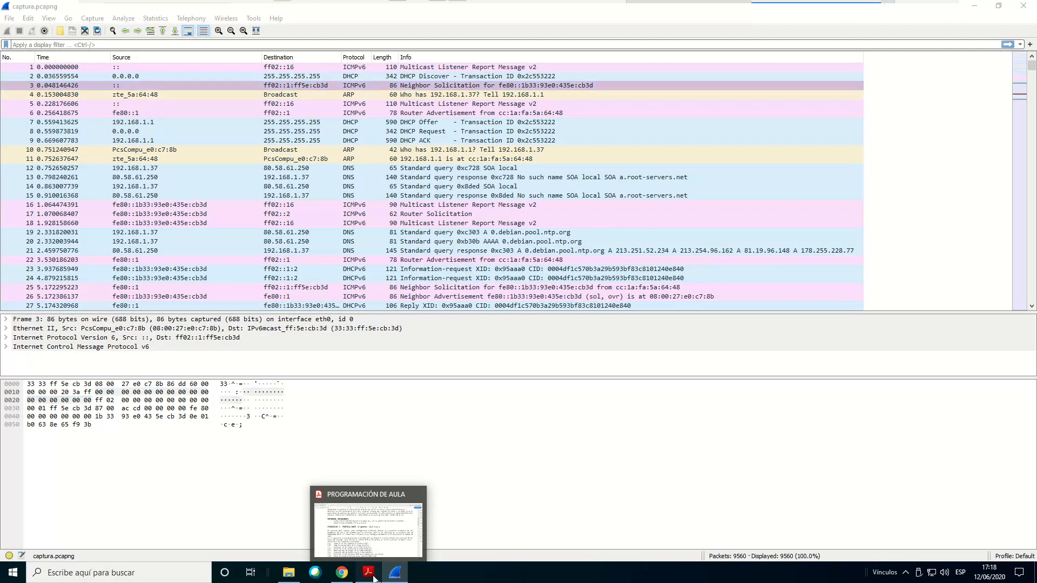
pyautogui.scroll(-2, 437, 219)
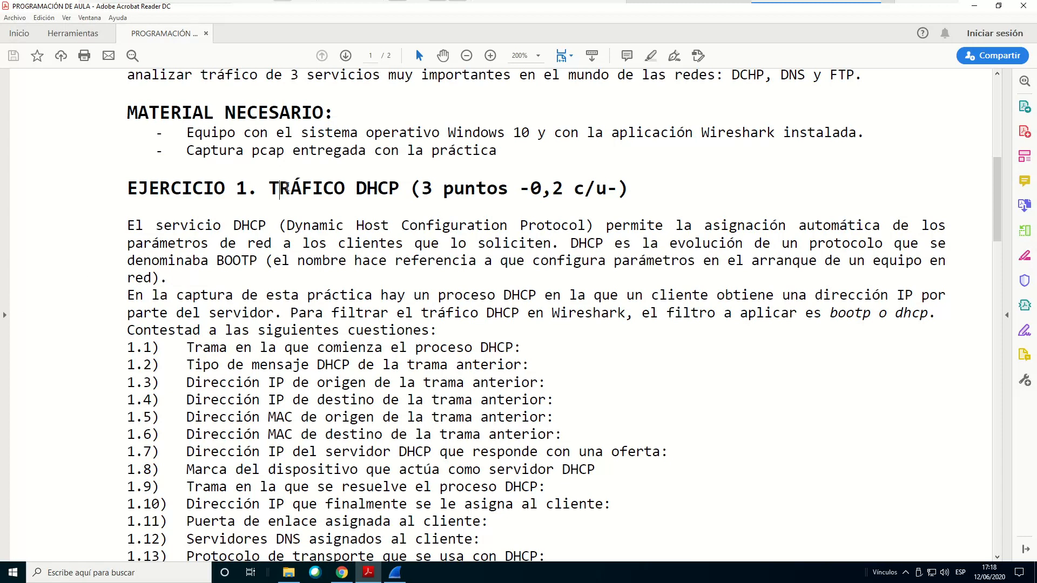
pyautogui.moveTo(279, 190); pyautogui.dragTo(399, 191)
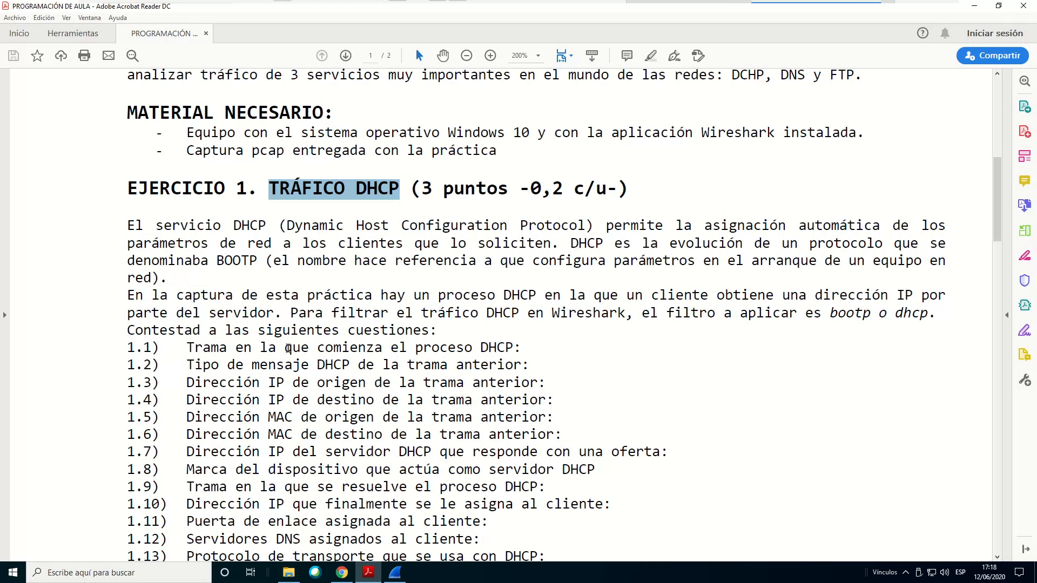
pyautogui.scroll(-3, 288, 348)
pyautogui.scroll(-2, 294, 333)
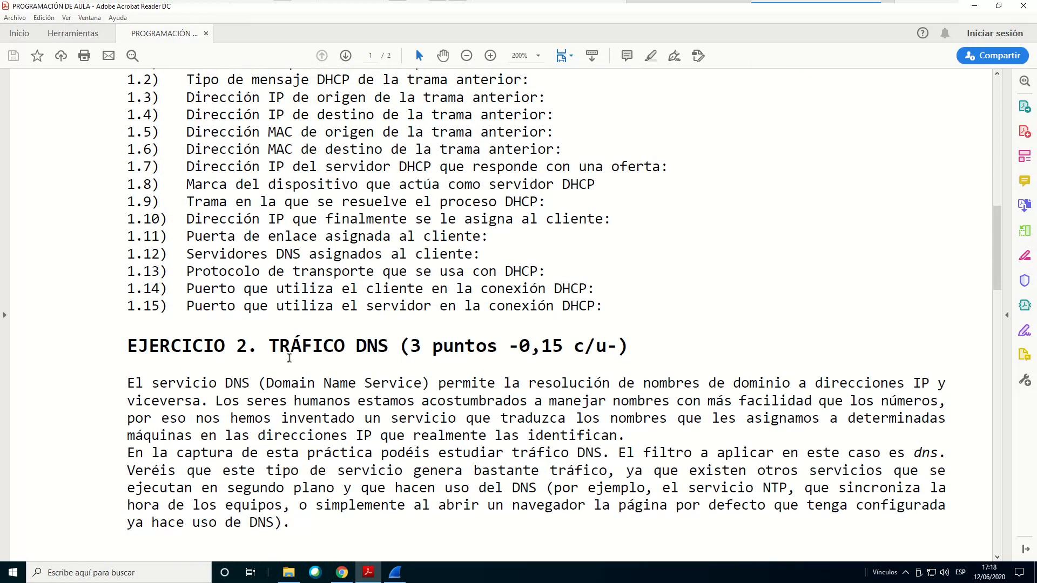
pyautogui.moveTo(280, 350); pyautogui.dragTo(389, 359)
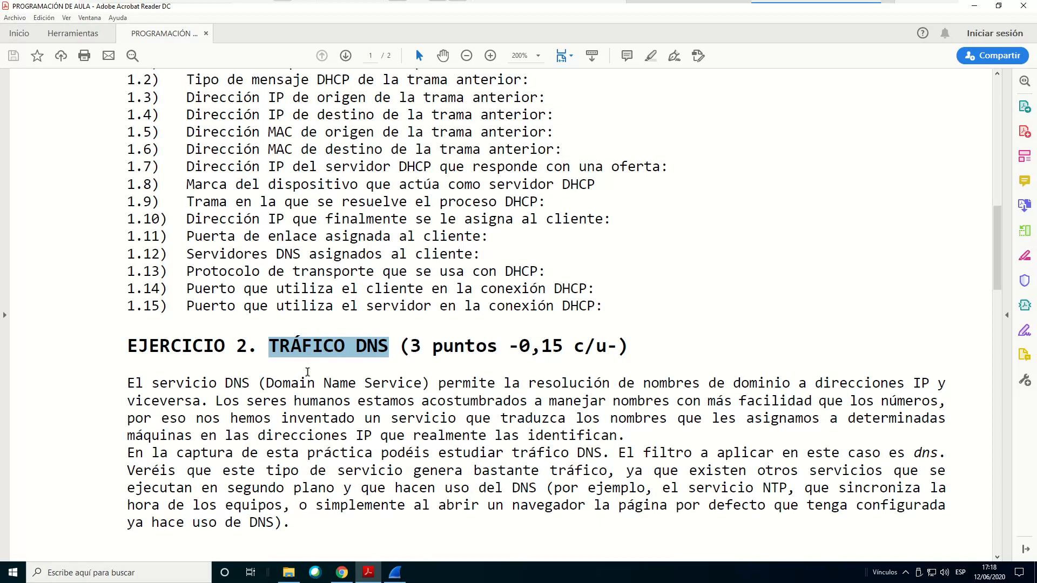
# Review the DNS questions and the Ejercicio 3 statement and questions, highlighting the title TRÁFICO FTP
pyautogui.scroll(-6, 345, 316)
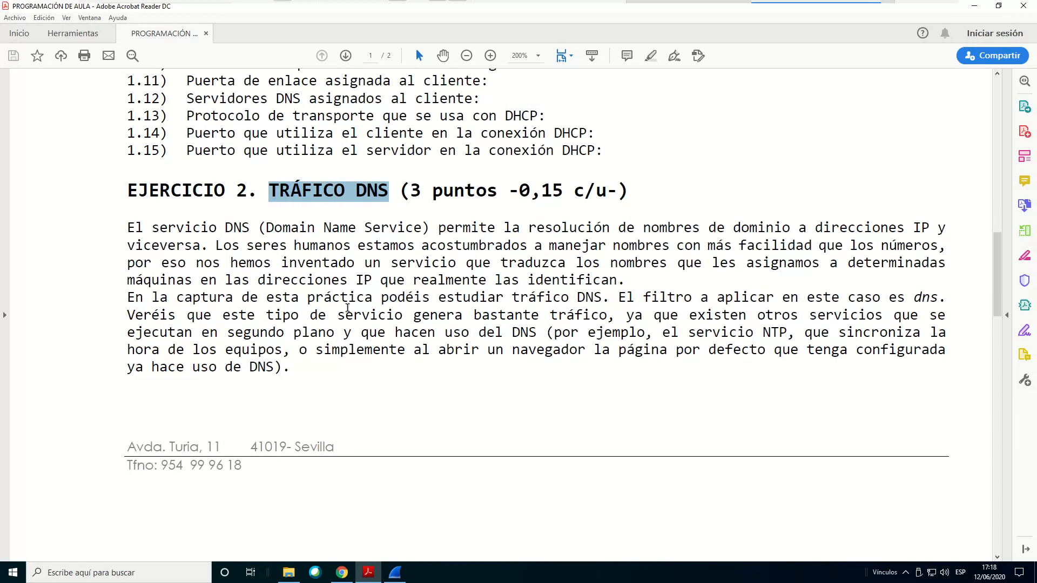
pyautogui.scroll(-9, 341, 320)
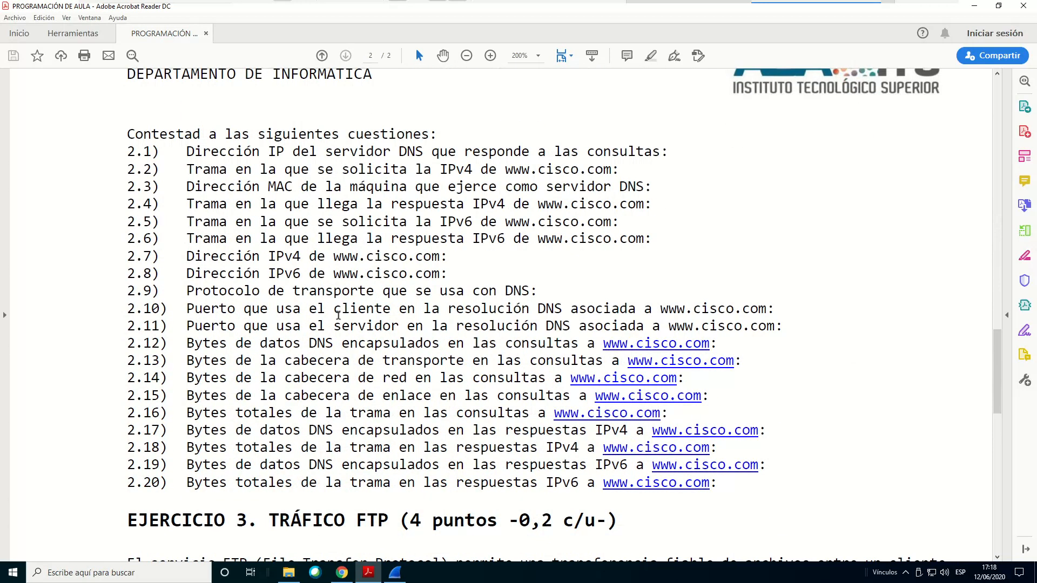
pyautogui.moveTo(270, 339); pyautogui.dragTo(387, 345)
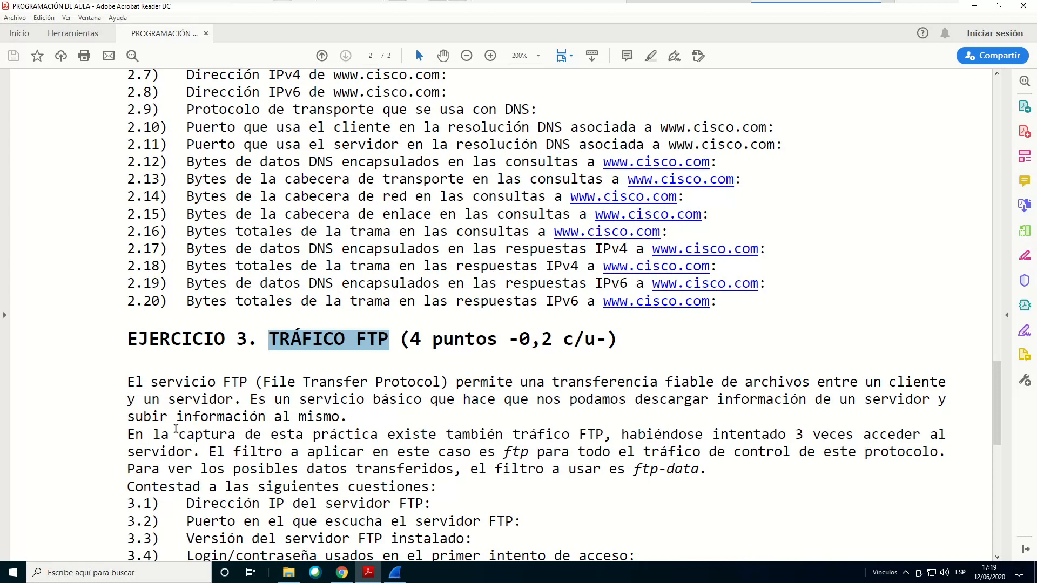
pyautogui.scroll(-2, 216, 440)
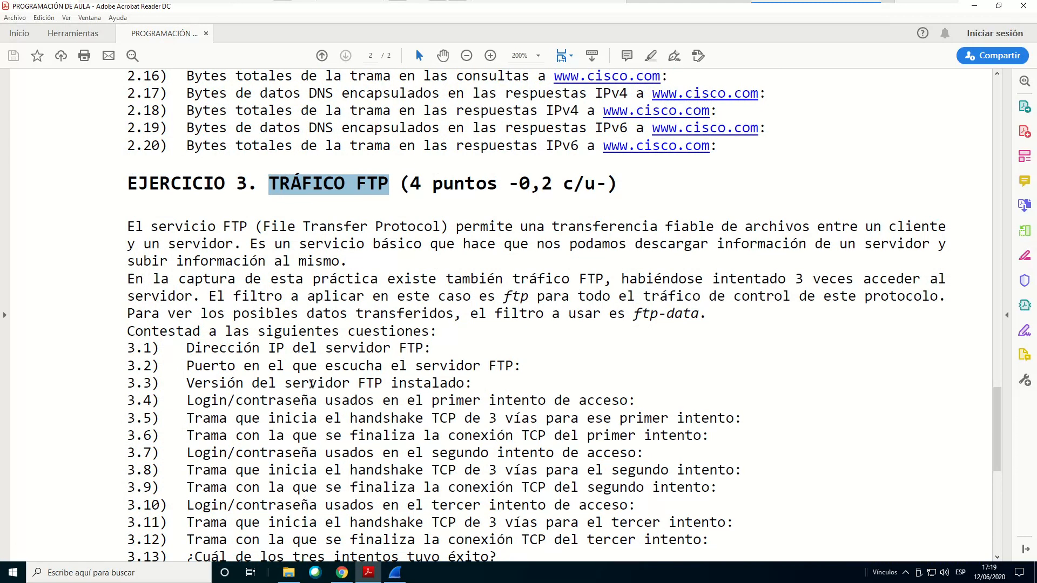
# Go back to Ejercicio 1 and highlight the bootp filter named in its statement, then clear the selection
pyautogui.scroll(7, 312, 384)
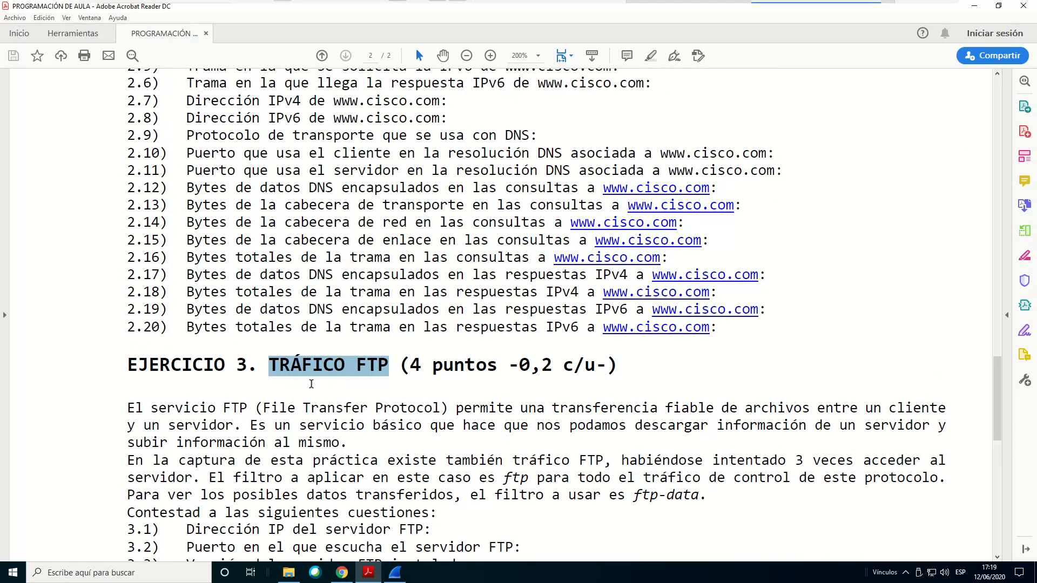
pyautogui.scroll(5, 312, 383)
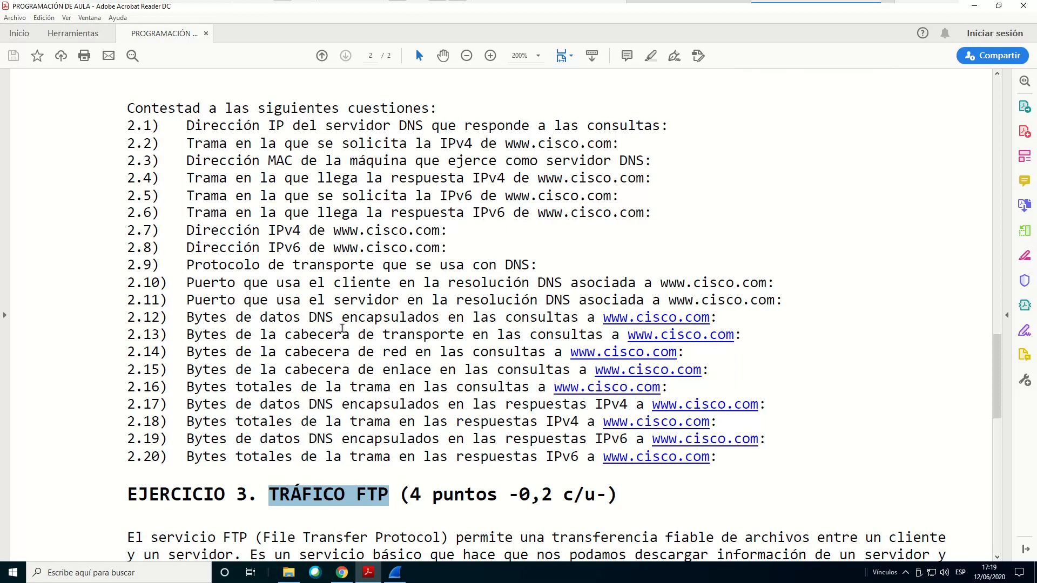
pyautogui.scroll(9, 342, 328)
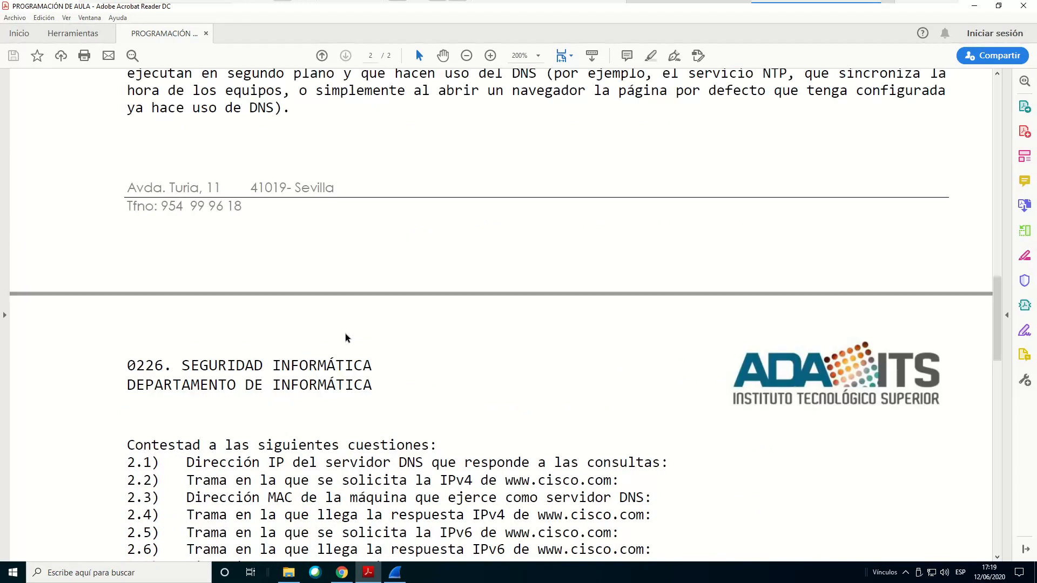
pyautogui.scroll(8, 346, 341)
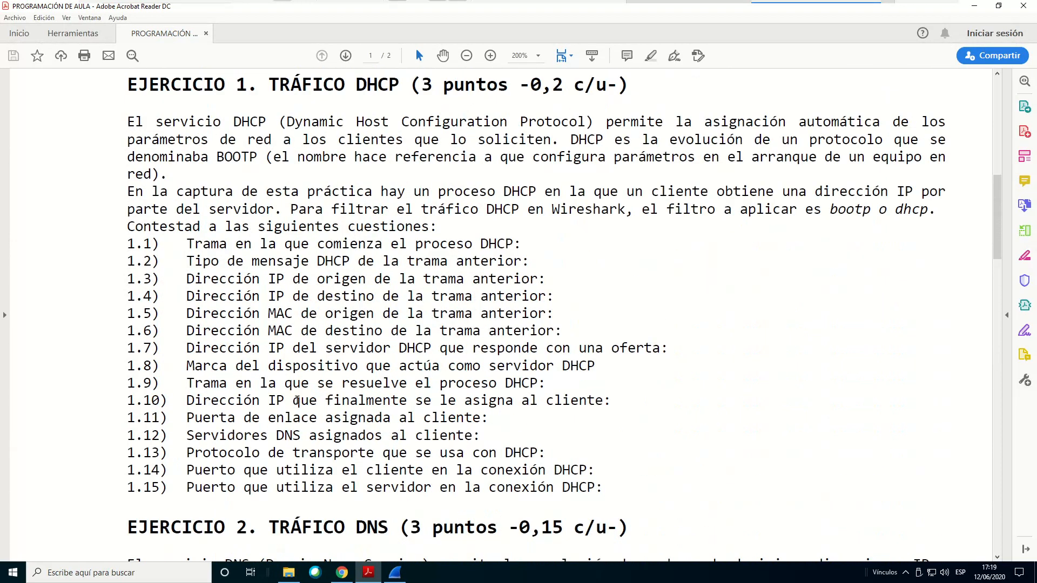
pyautogui.scroll(1, 273, 164)
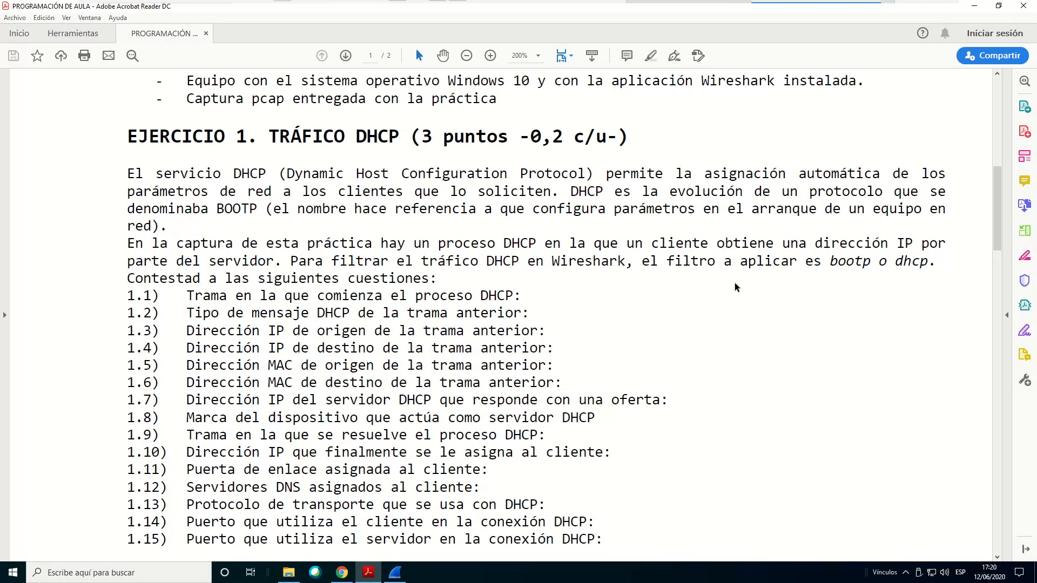
pyautogui.moveTo(831, 263); pyautogui.dragTo(862, 266)
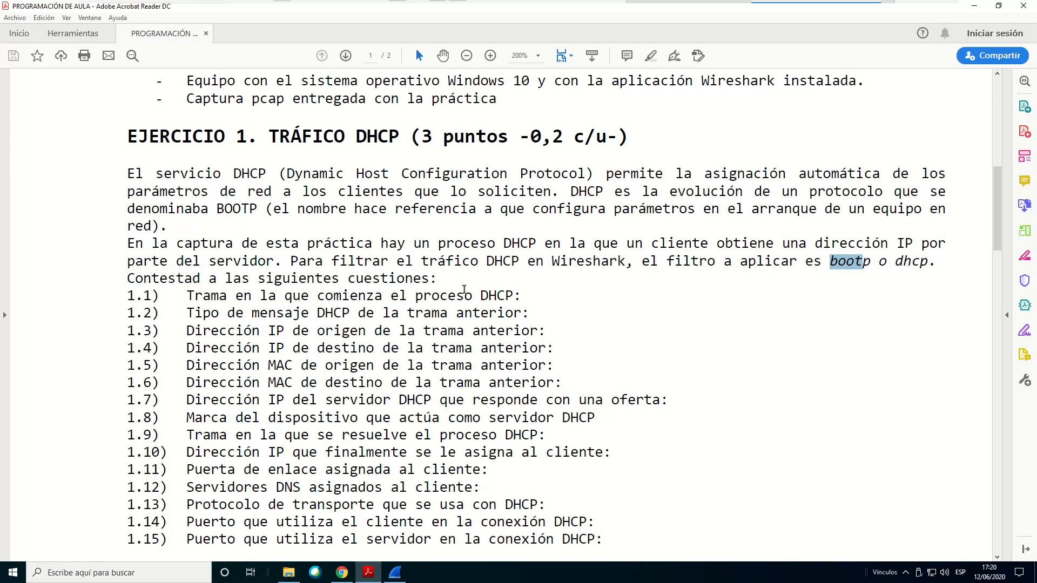
pyautogui.click(810, 294)
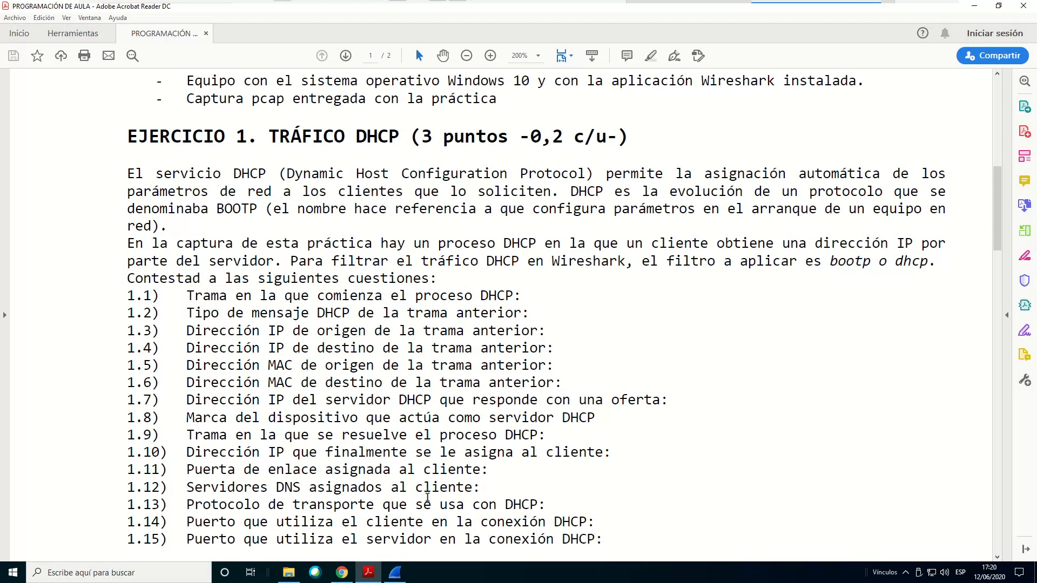
# Switch to Wireshark and look through the unfiltered packet list to its end, then return to the first packet
pyautogui.click(404, 578)
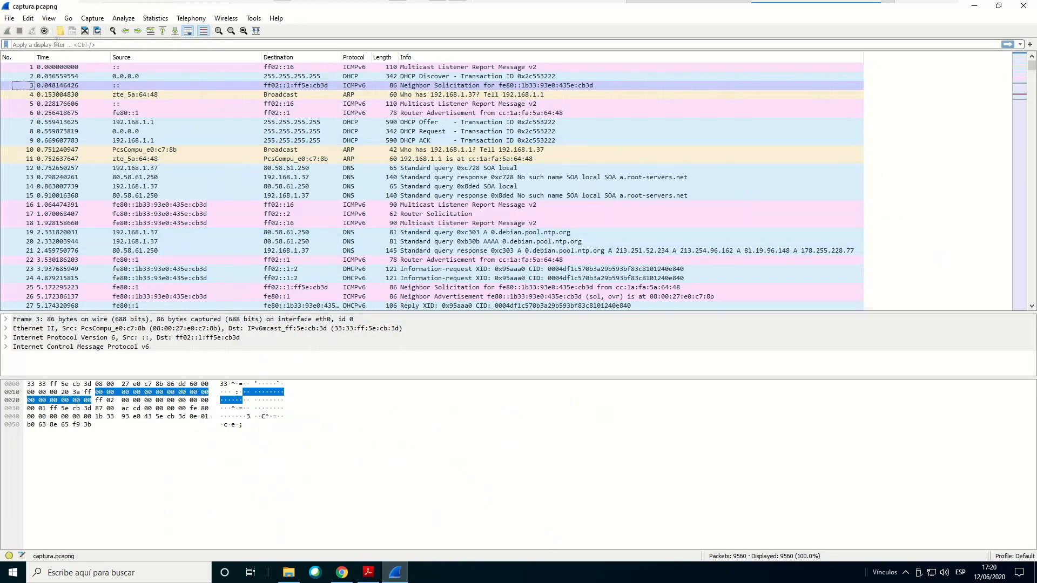
pyautogui.click(42, 45)
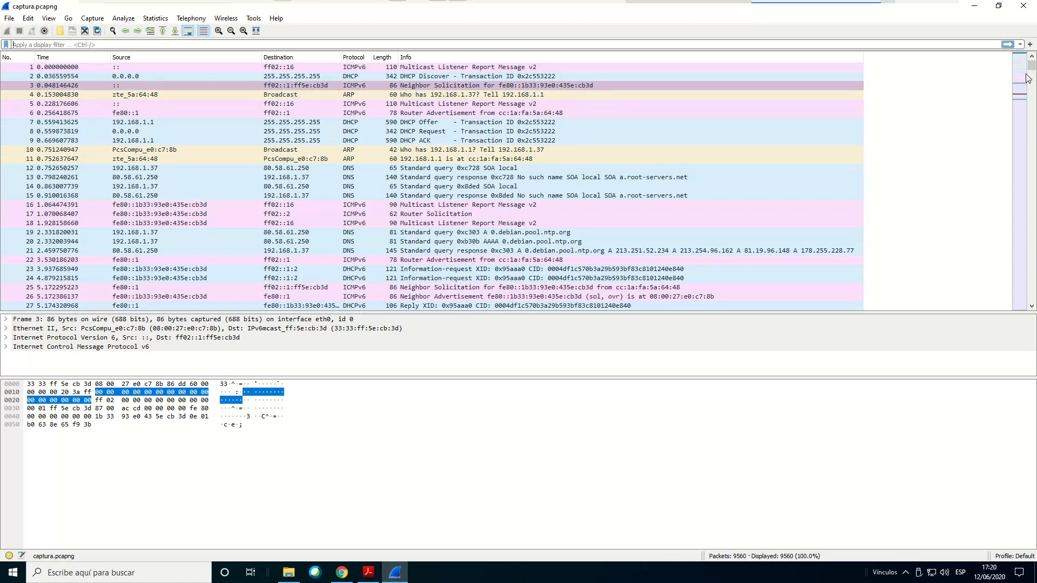
pyautogui.moveTo(1032, 66); pyautogui.dragTo(1032, 298)
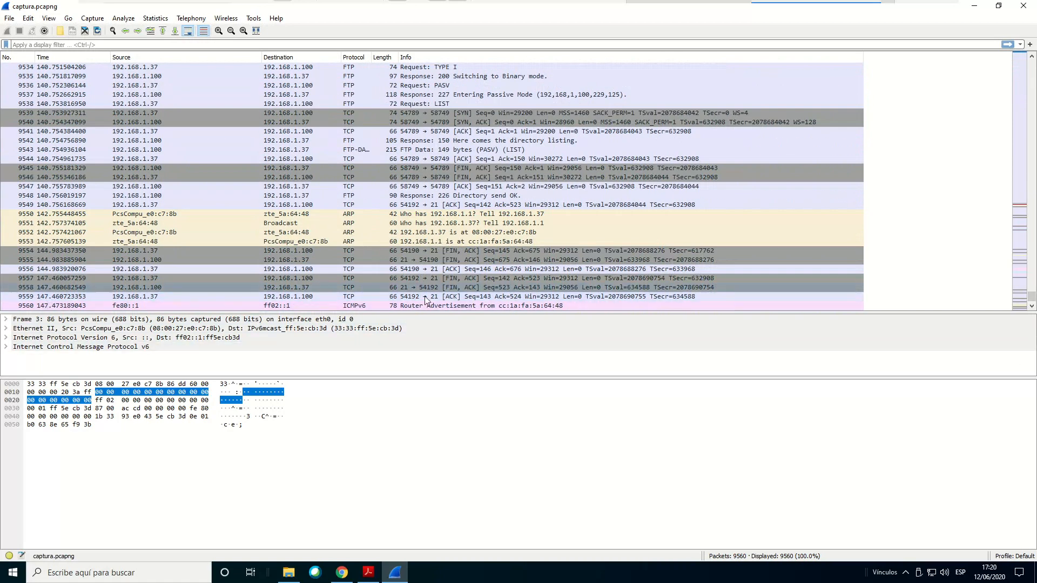
pyautogui.moveTo(1031, 297); pyautogui.dragTo(999, 47)
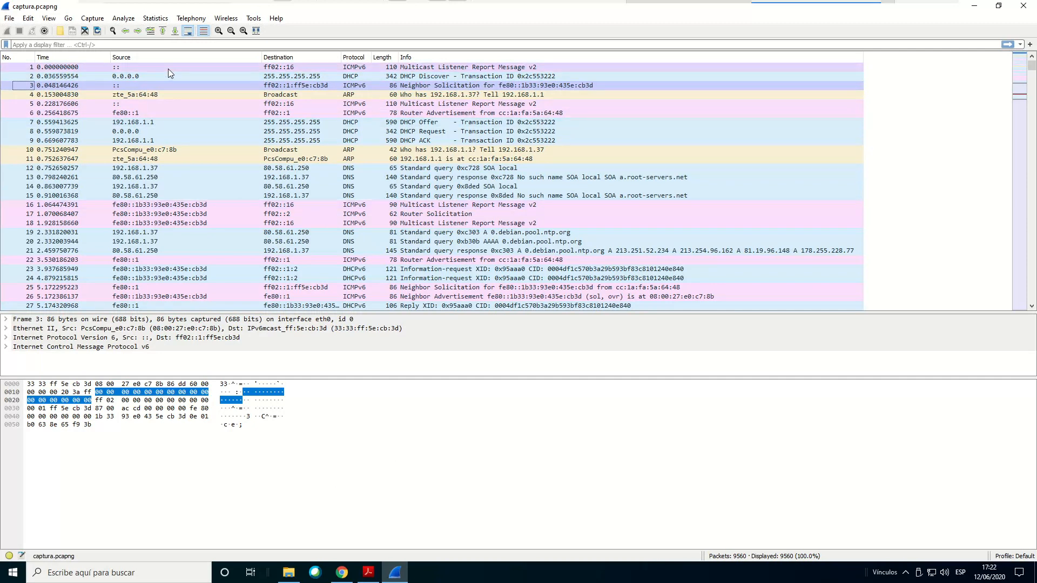
# Filter the captured packets with the display filter bootp
pyautogui.click(142, 45)
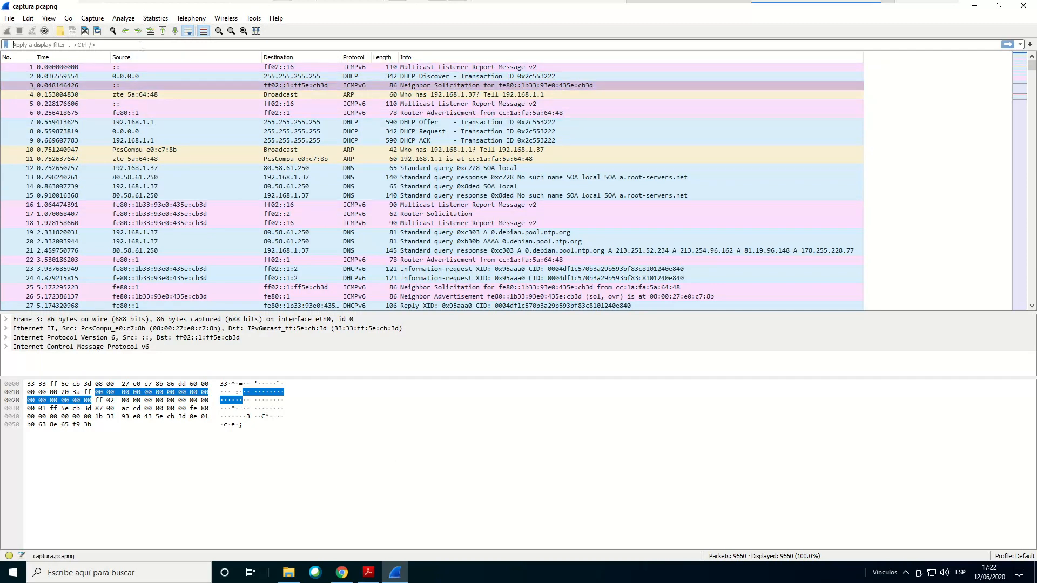
pyautogui.write('dhcp')
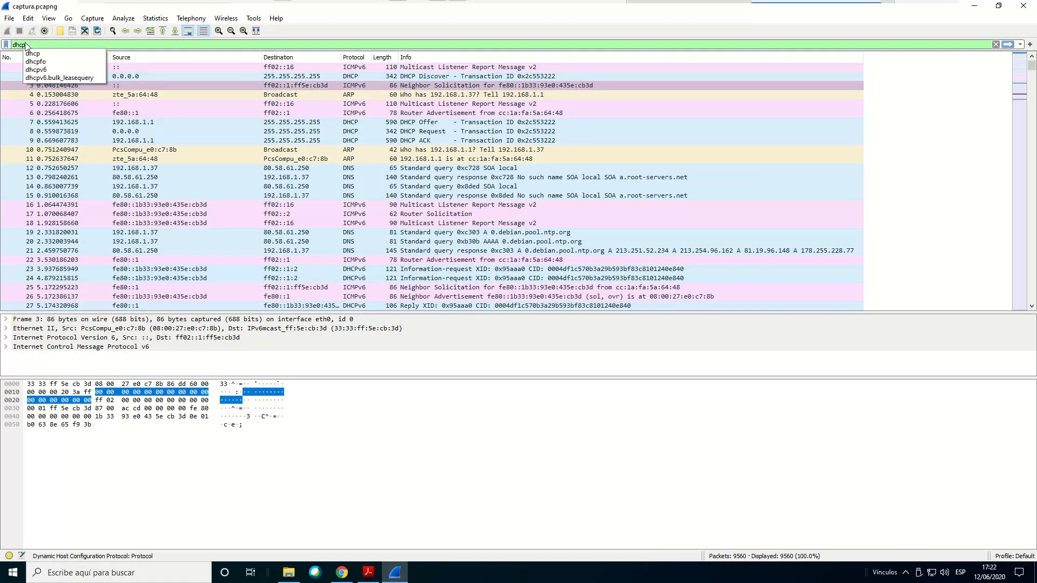
pyautogui.moveTo(29, 46); pyautogui.dragTo(6, 37)
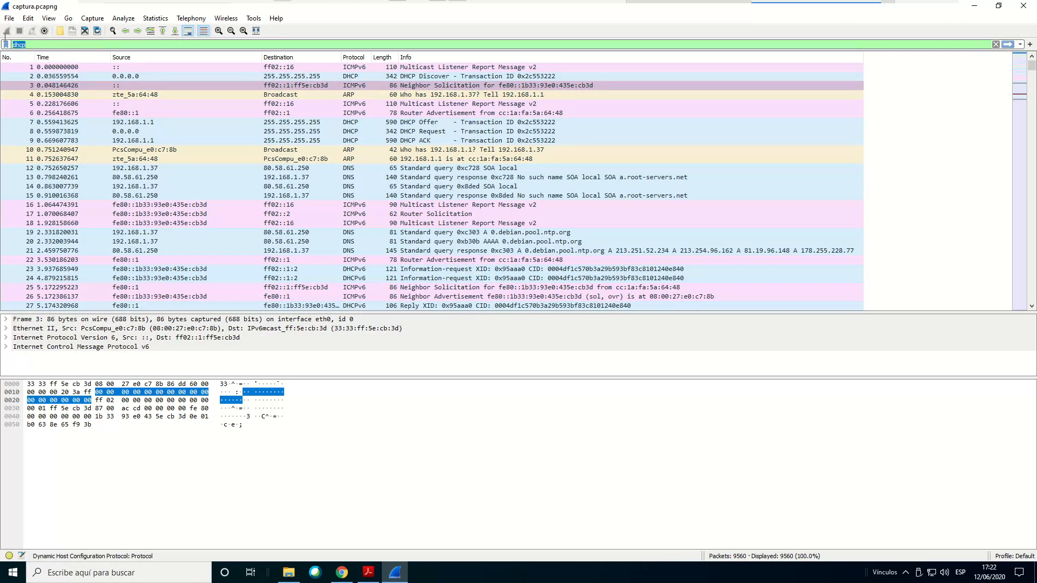
pyautogui.write('boo')
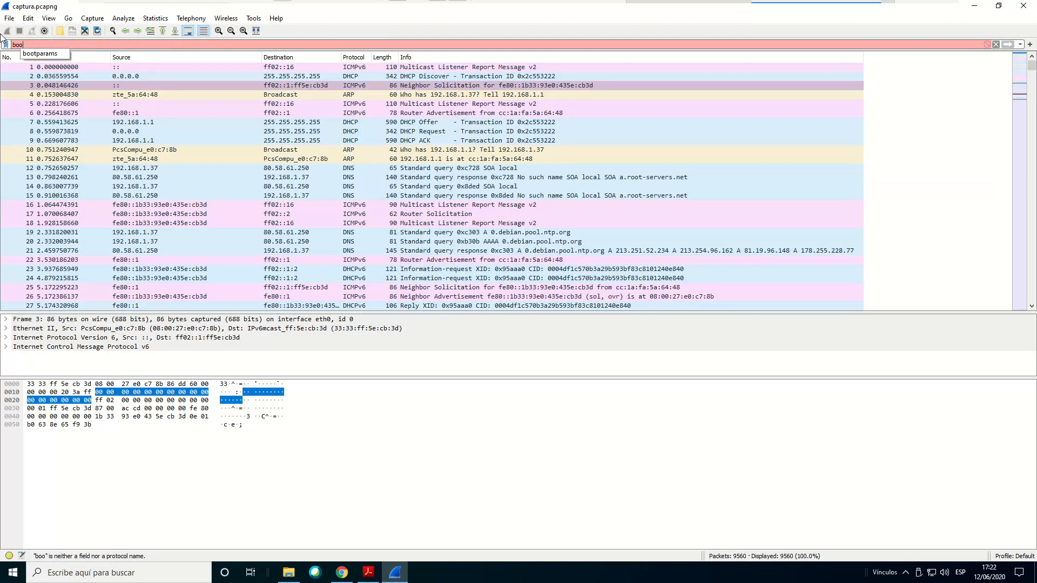
pyautogui.press('BackSpace')
pyautogui.write('tp')
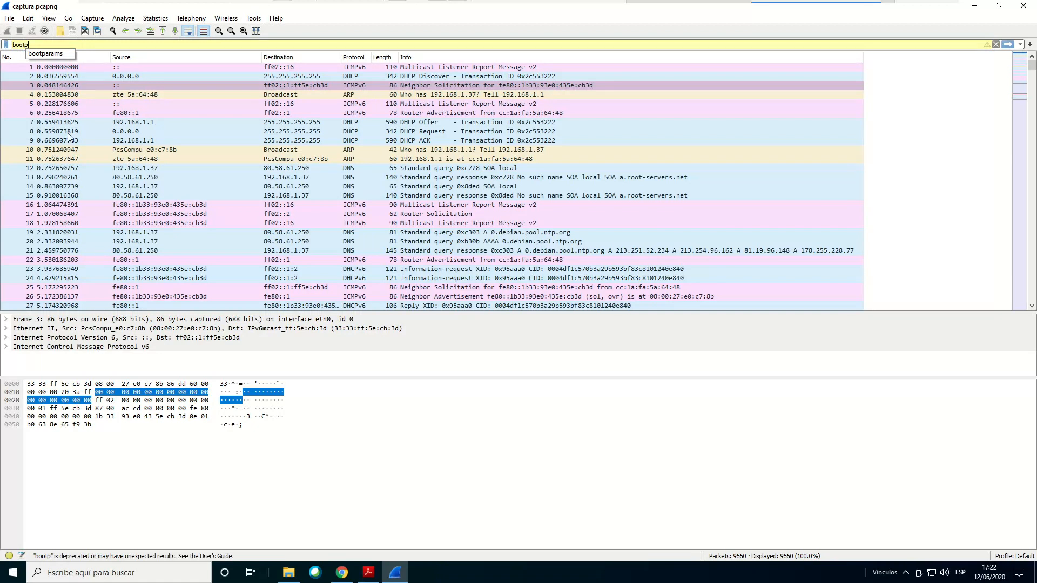
pyautogui.press('Return')
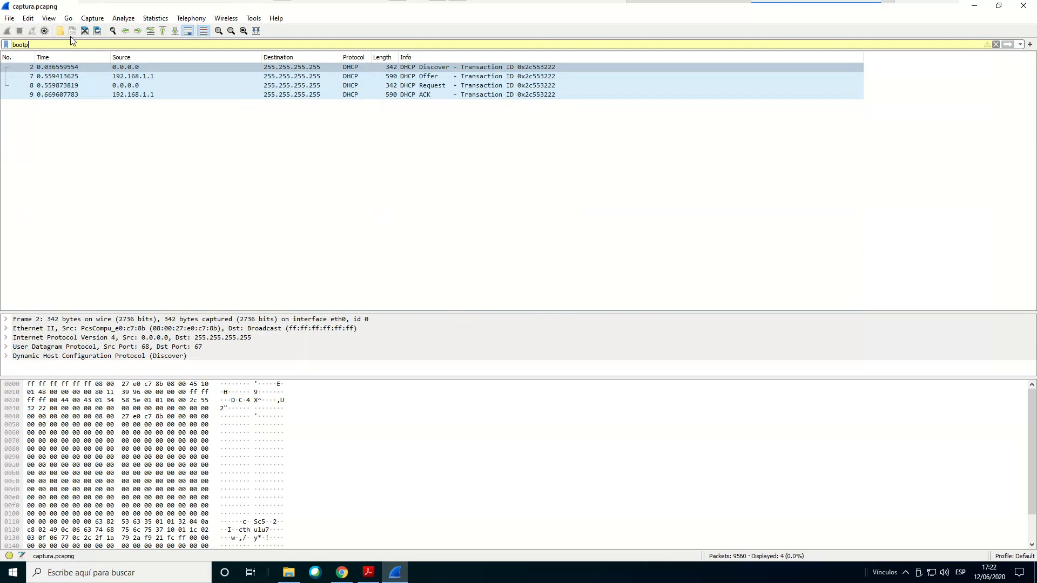
# Replace the display filter with dhcp, apply it and select the DHCP Discover packet
pyautogui.moveTo(38, 43); pyautogui.dragTo(2, 45)
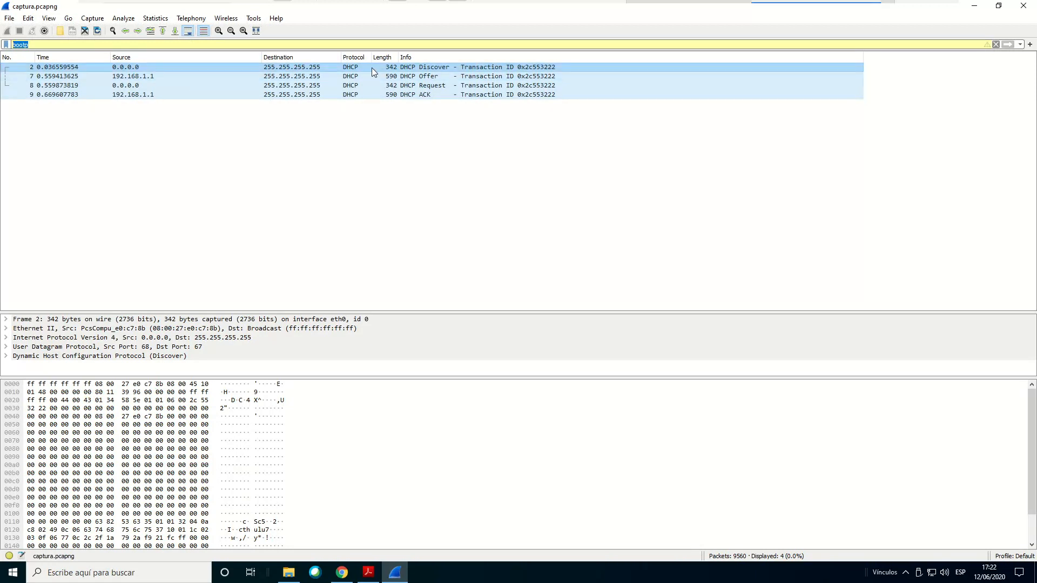
pyautogui.write('dhcp')
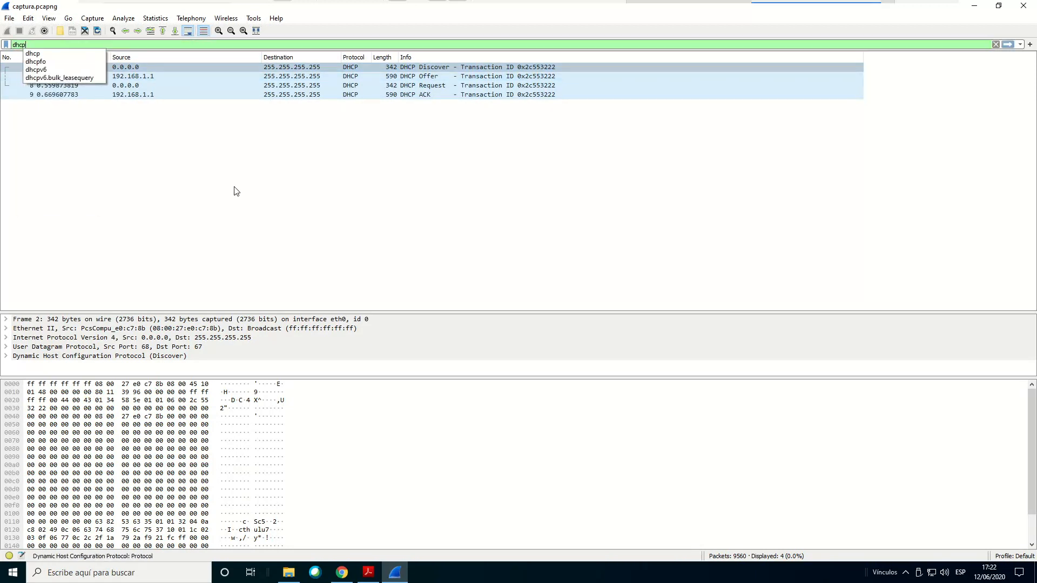
pyautogui.press('Return')
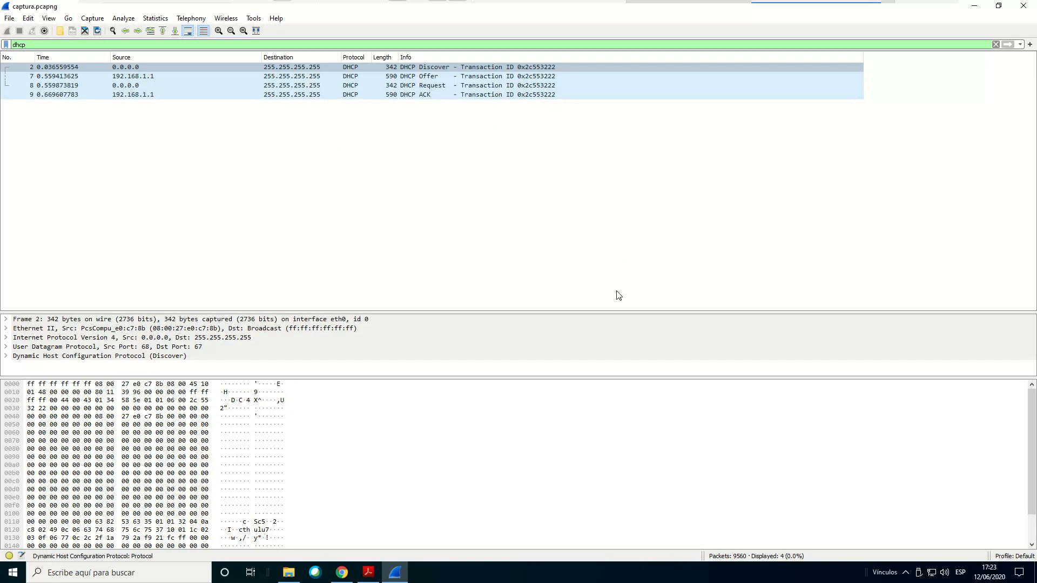
pyautogui.click(440, 68)
pyautogui.click(429, 68)
# Switch to Adobe Acrobat Reader, highlight question 1.1 about the frame where the DHCP process starts, and return to Wireshark
pyautogui.moveTo(370, 579)
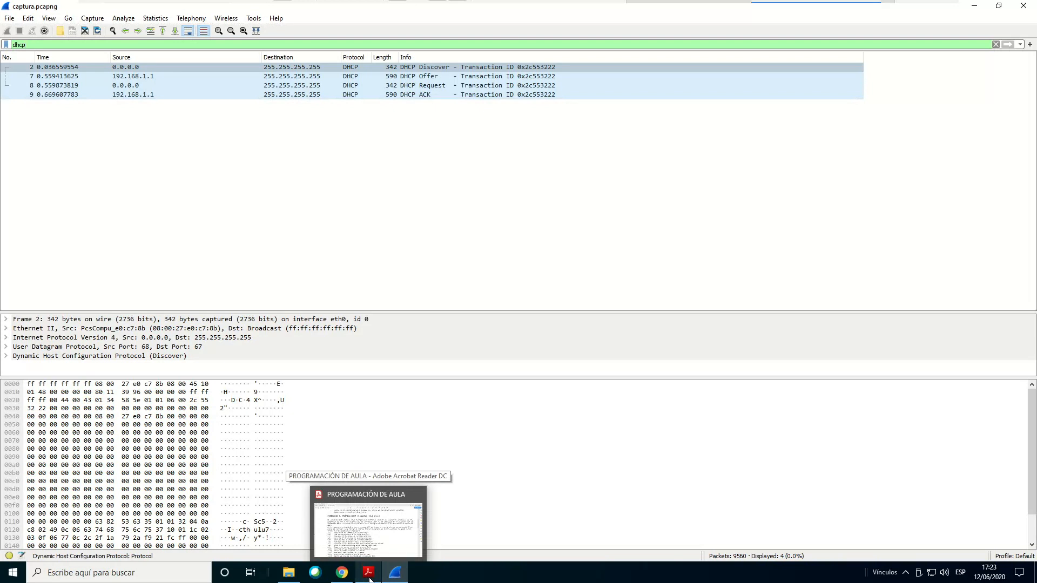
pyautogui.click(370, 580)
pyautogui.scroll(-1, 201, 269)
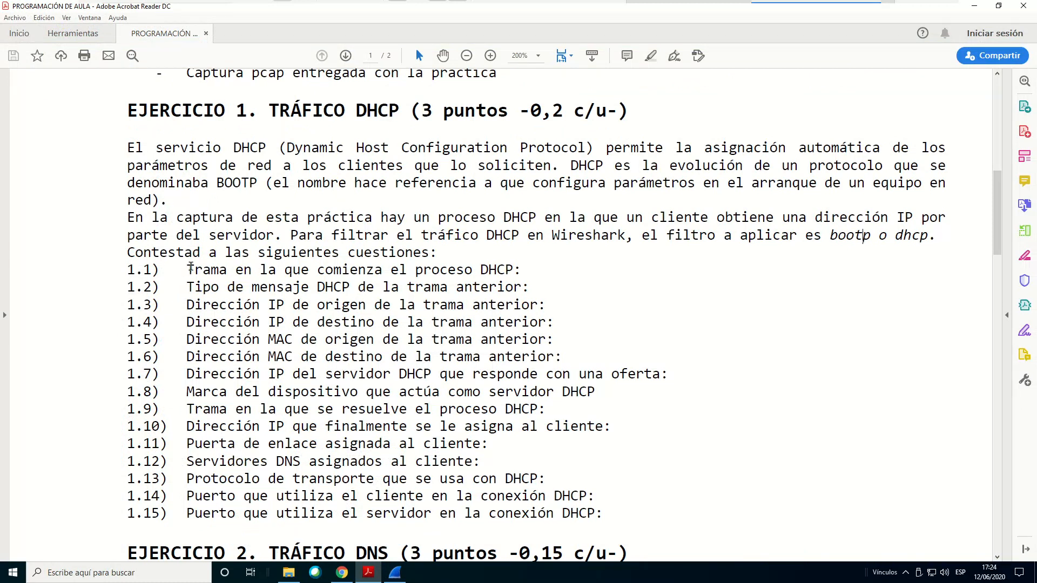
pyautogui.moveTo(189, 268); pyautogui.dragTo(519, 269)
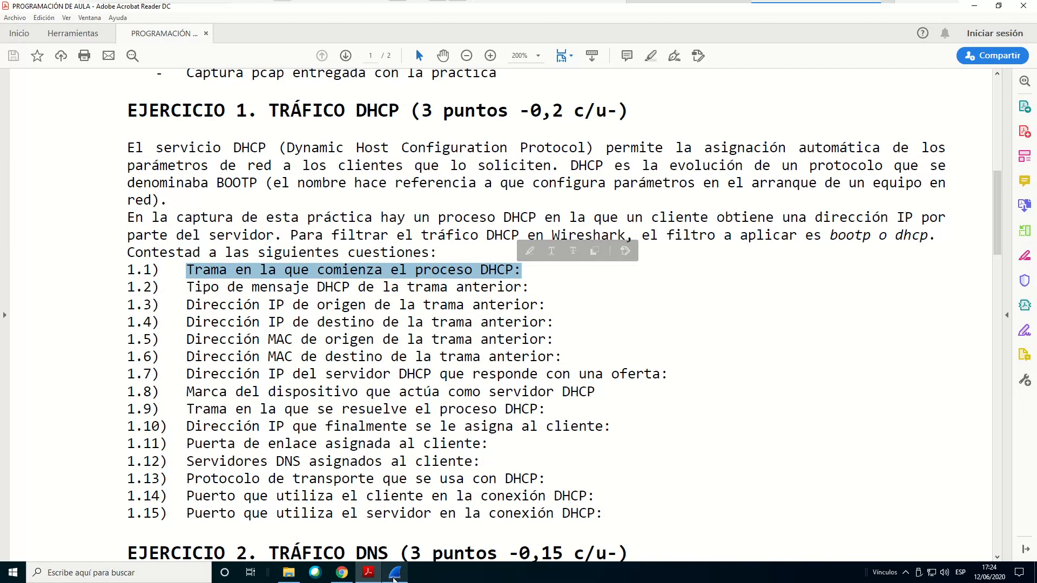
pyautogui.click(394, 577)
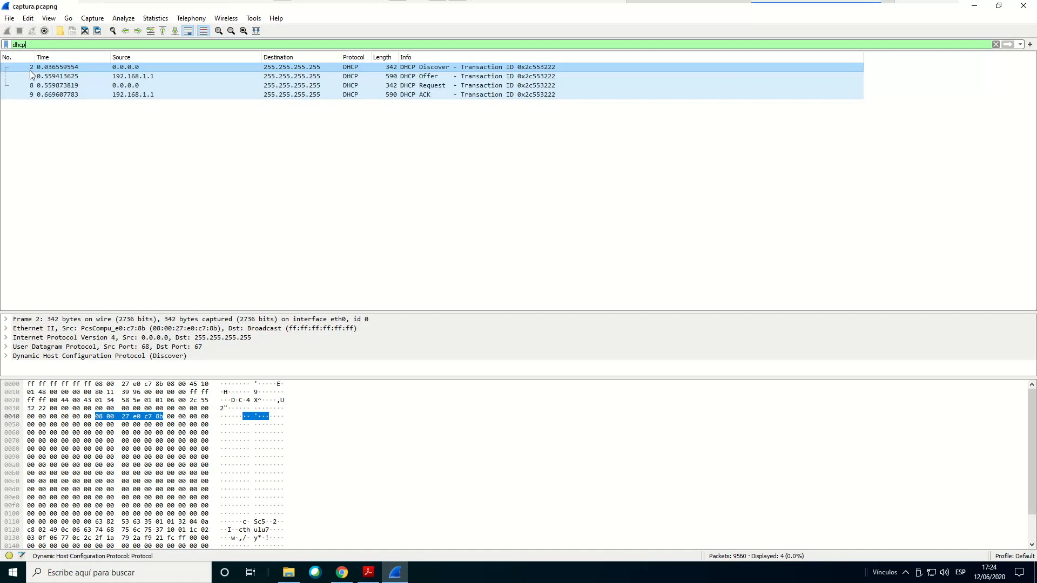
# Highlight question 1.2 on the DHCP message type in the Acrobat Reader document, then go back to the Wireshark capture
pyautogui.click(363, 575)
pyautogui.moveTo(219, 287); pyautogui.dragTo(519, 285)
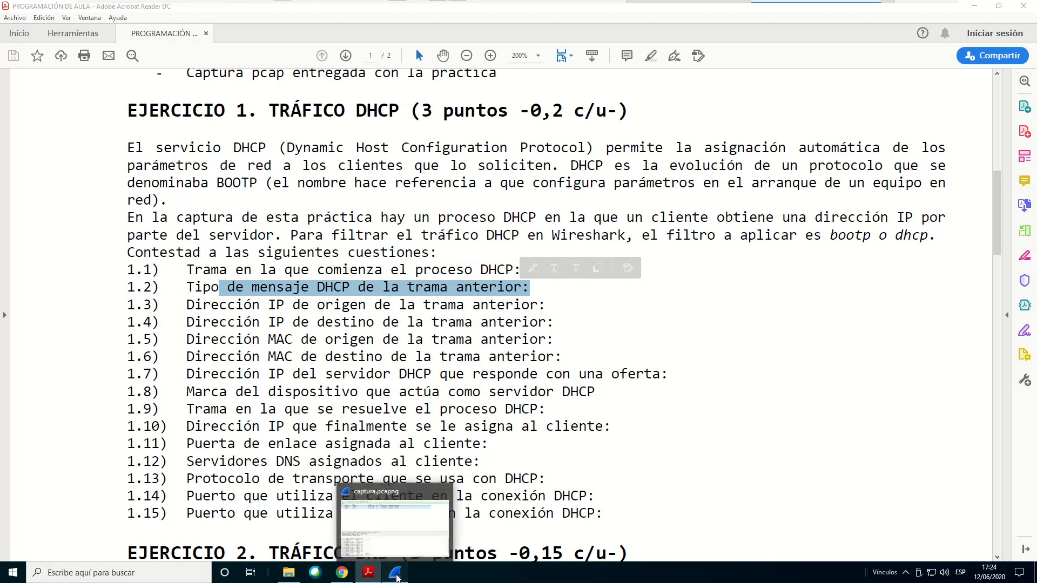
pyautogui.click(397, 577)
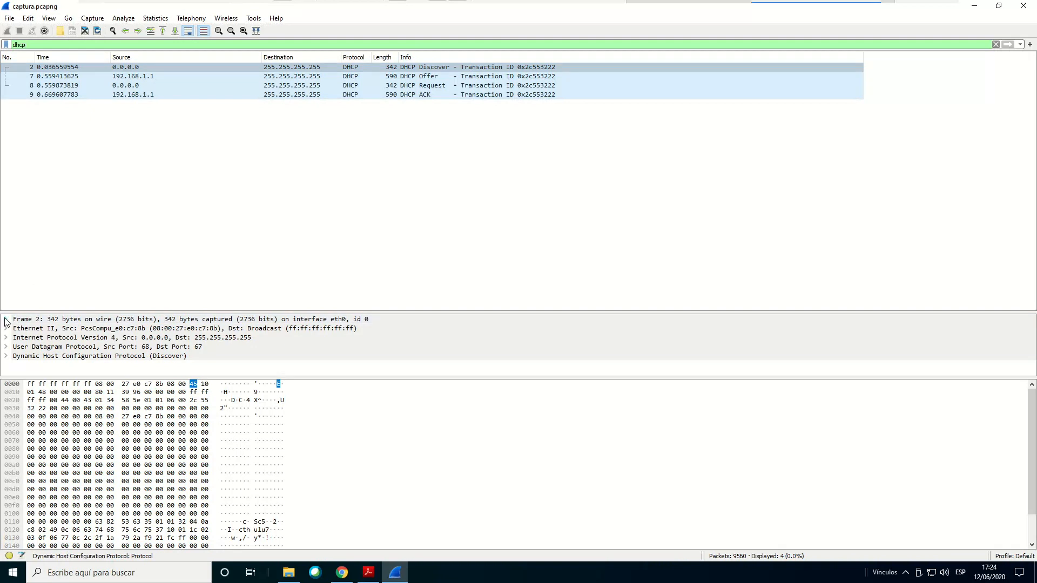
# Expand the Frame 2 details, enlarge the packet details area and review the frame's fields
pyautogui.click(6, 321)
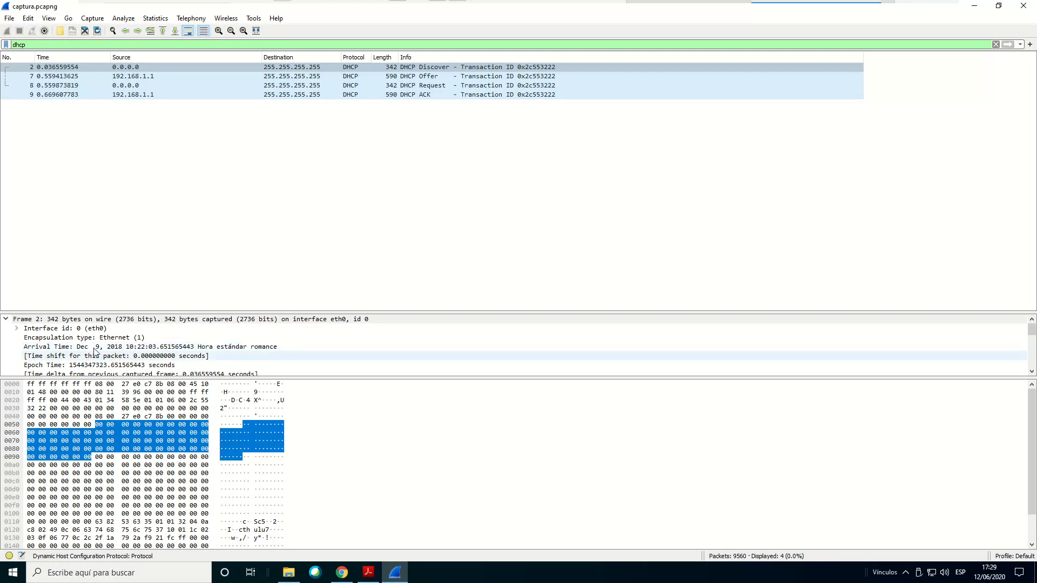
pyautogui.click(38, 322)
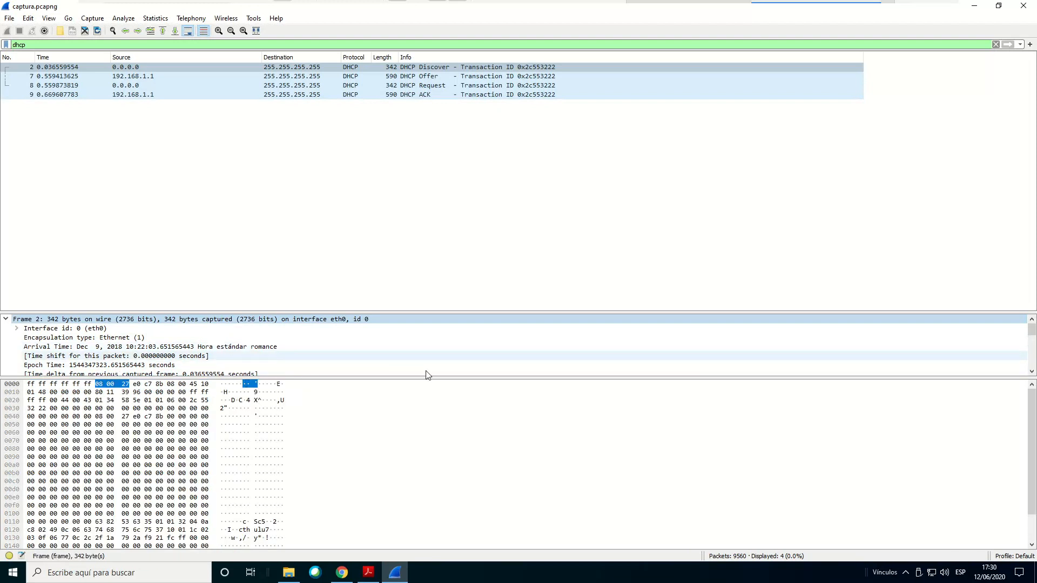
pyautogui.moveTo(396, 377); pyautogui.dragTo(417, 455)
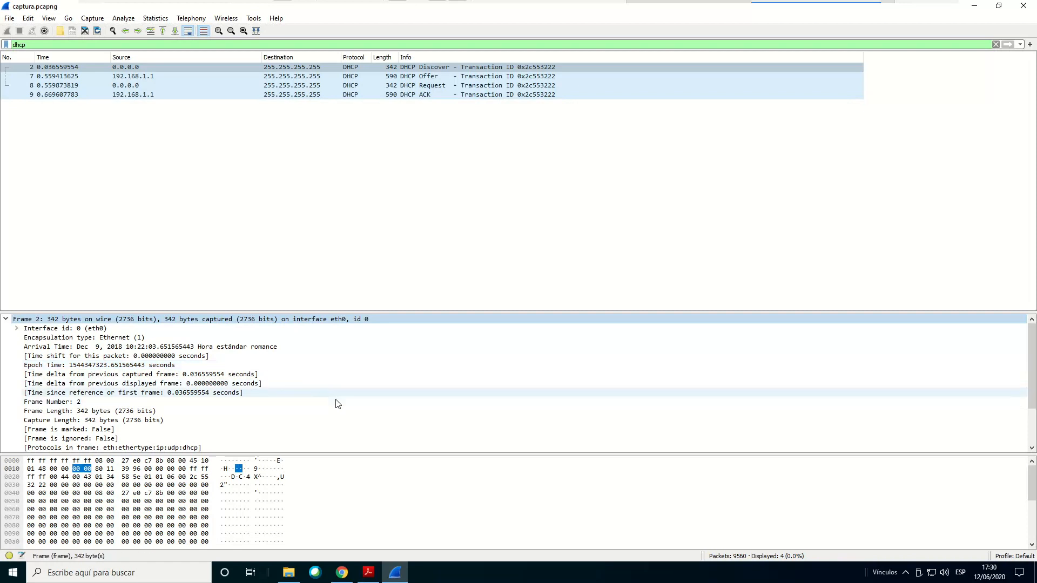
pyautogui.scroll(-1, 377, 373)
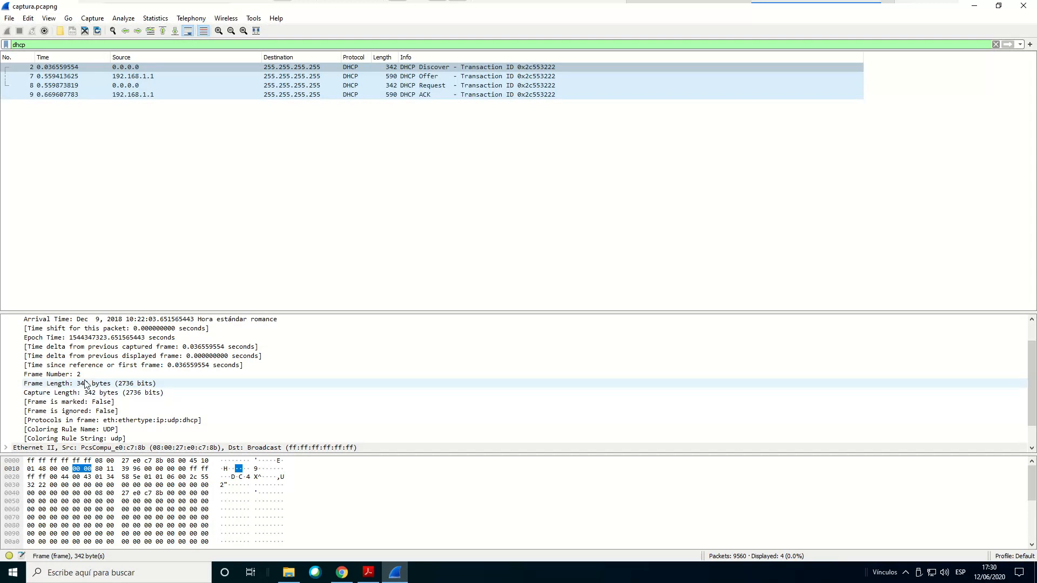
pyautogui.scroll(-1, 306, 396)
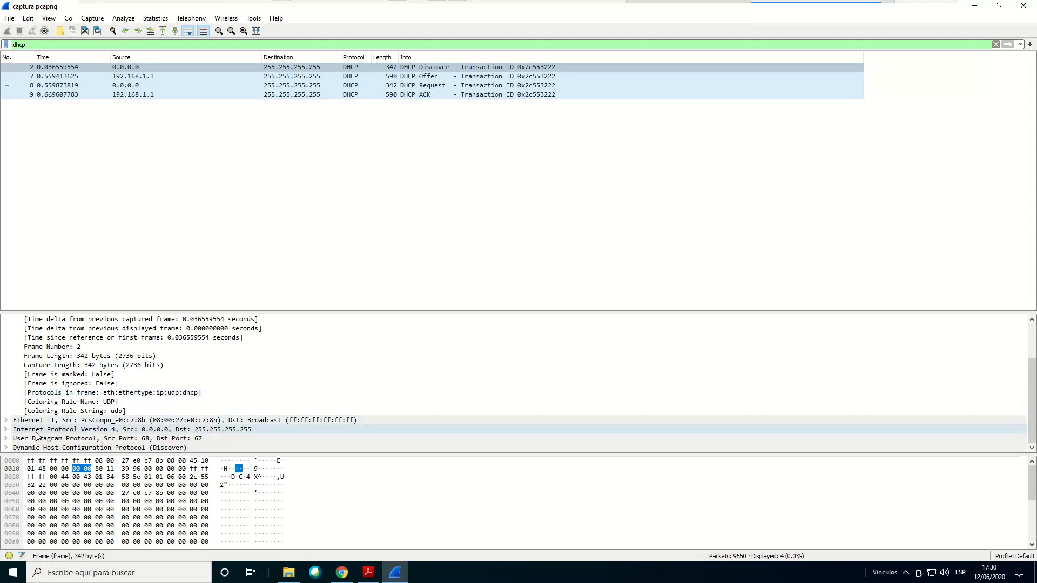
# Expand the Ethernet II and Internet Protocol Version 4 headers of the Discover packet and review their fields
pyautogui.click(7, 422)
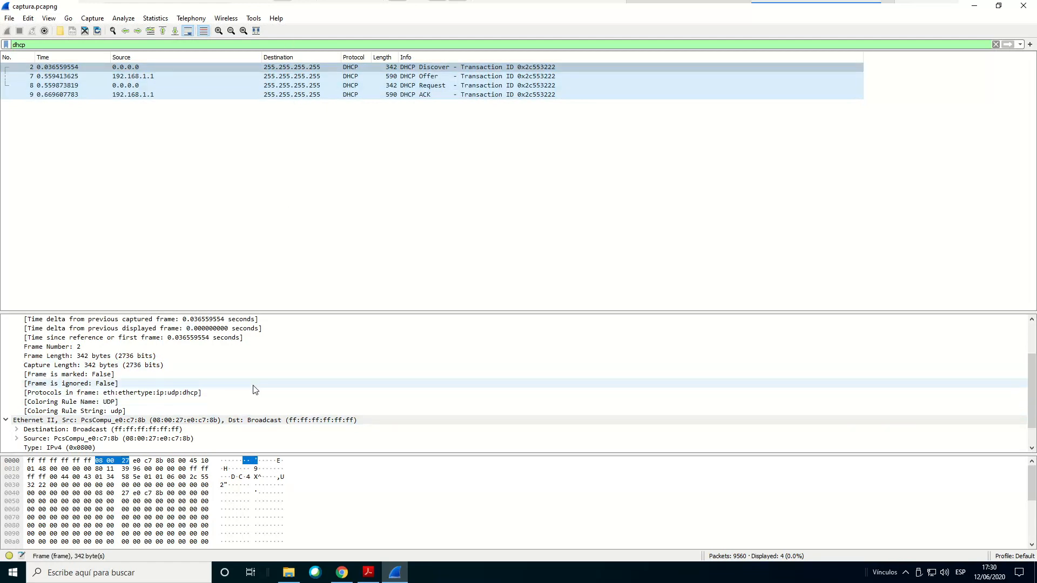
pyautogui.scroll(-1, 254, 390)
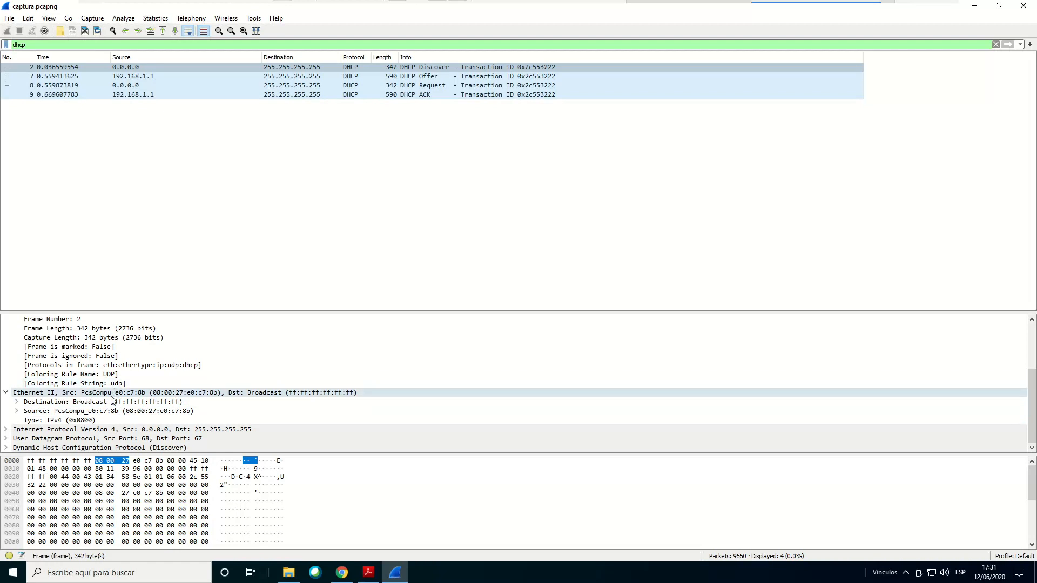
pyautogui.click(7, 430)
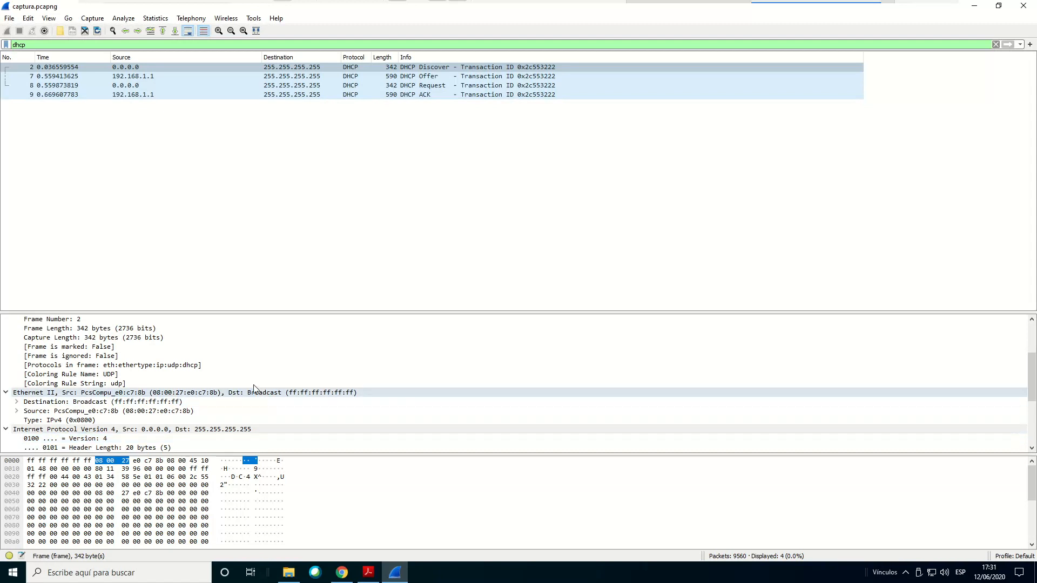
pyautogui.scroll(-2, 270, 374)
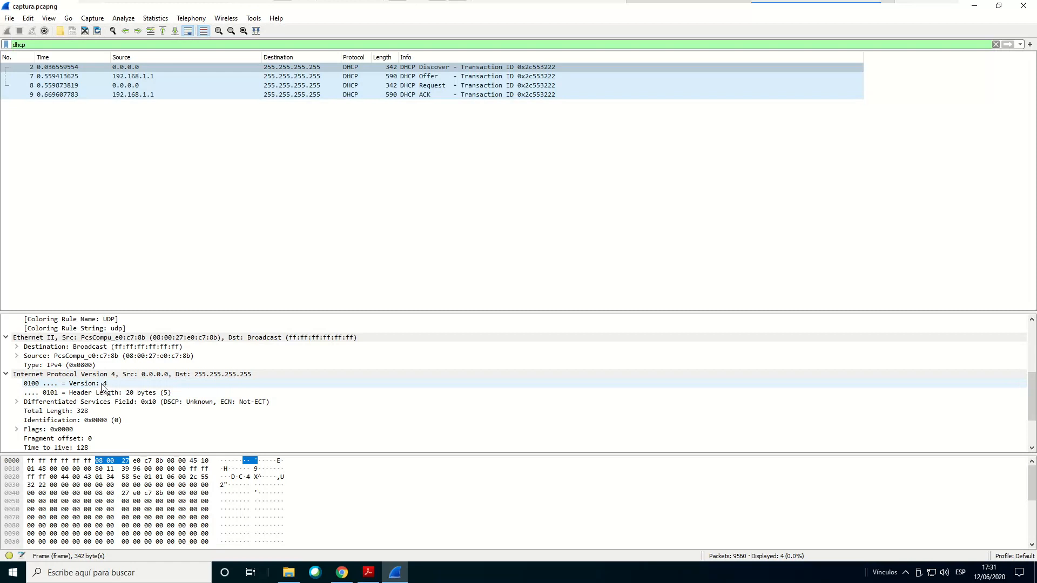
pyautogui.scroll(-2, 101, 380)
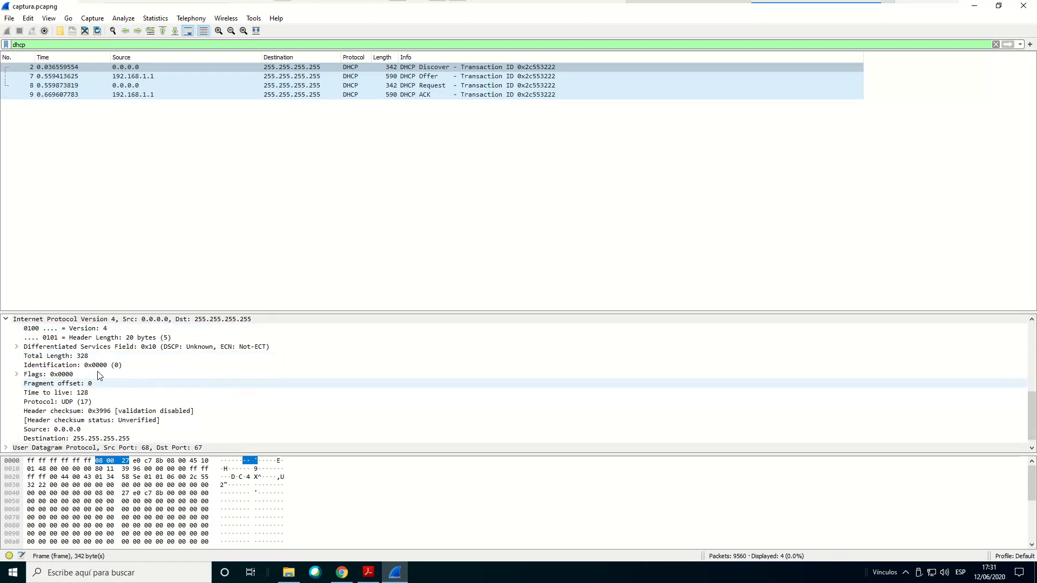
pyautogui.scroll(-1, 97, 357)
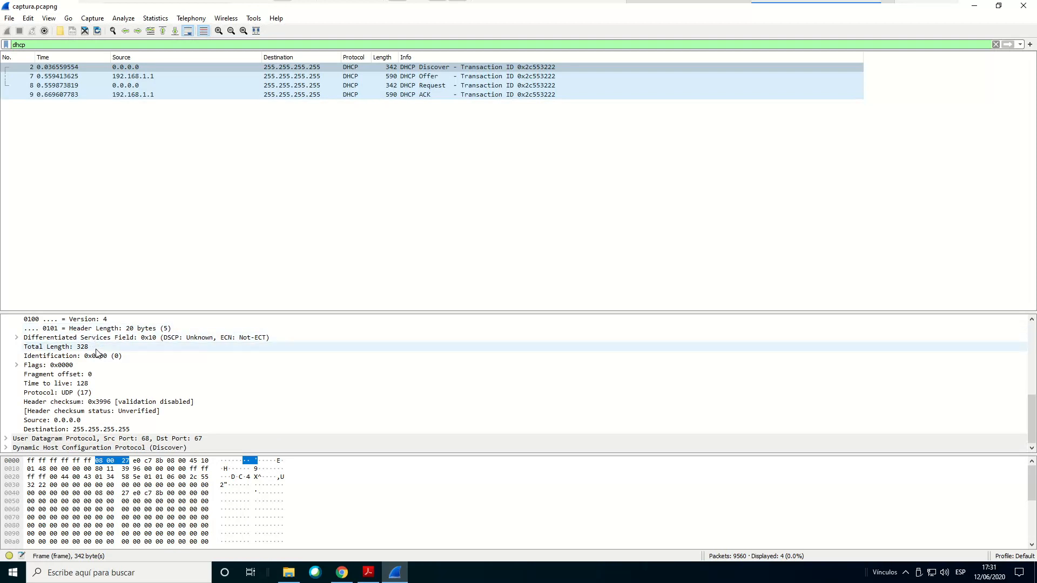
# Expand the User Datagram Protocol and Dynamic Host Configuration Protocol sections and review their fields down to the DHCP options
pyautogui.click(6, 439)
pyautogui.scroll(-2, 173, 406)
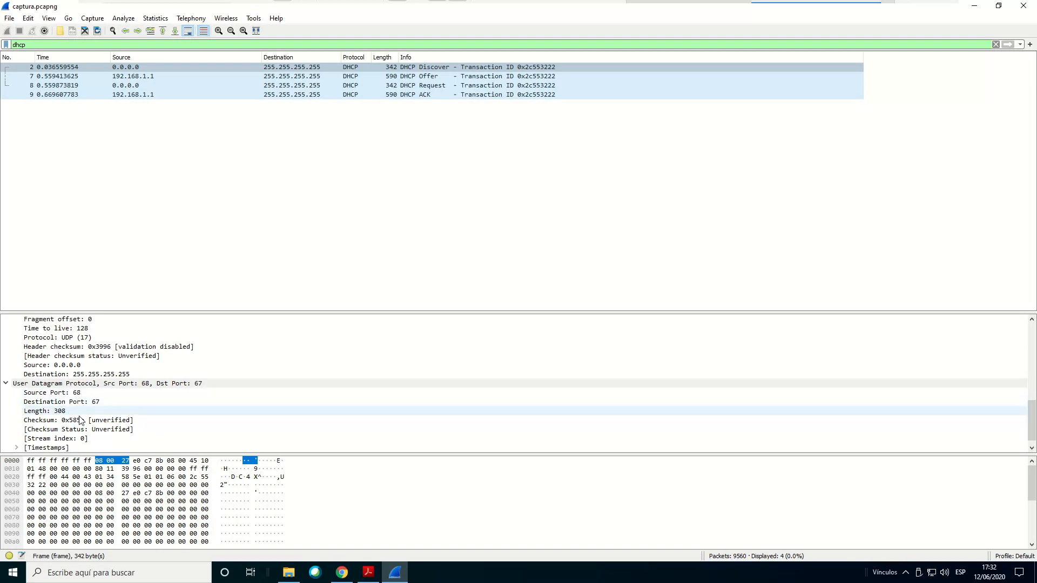
pyautogui.scroll(-1, 74, 407)
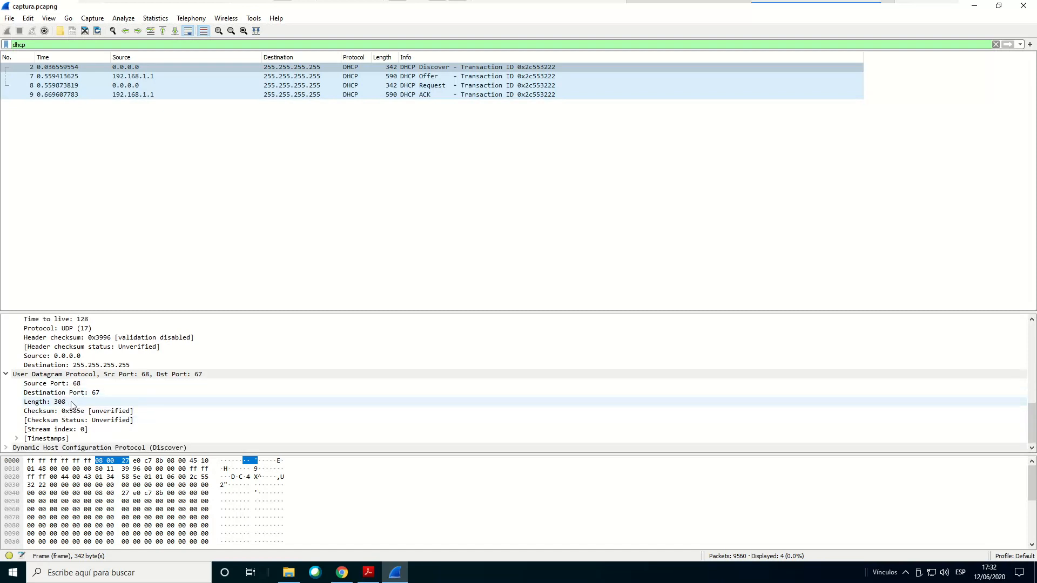
pyautogui.click(6, 448)
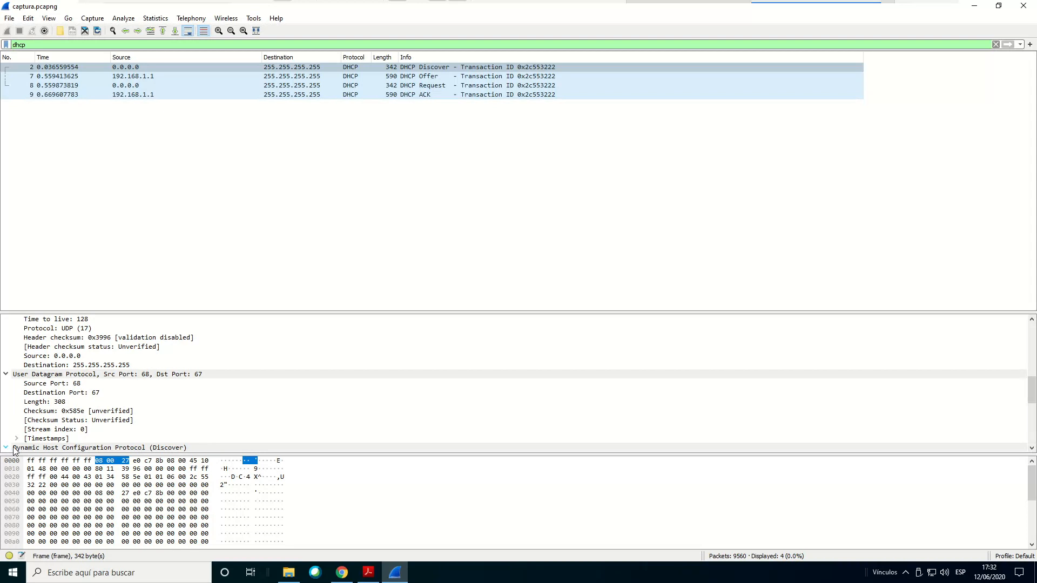
pyautogui.scroll(-2, 156, 441)
pyautogui.scroll(-2, 156, 442)
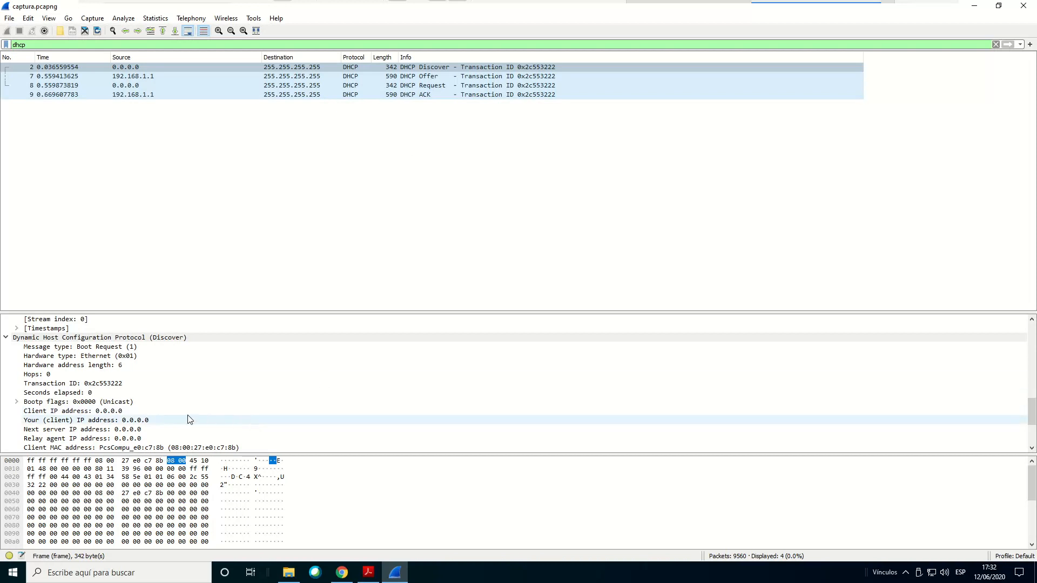
pyautogui.scroll(-1, 167, 393)
pyautogui.scroll(-2, 130, 367)
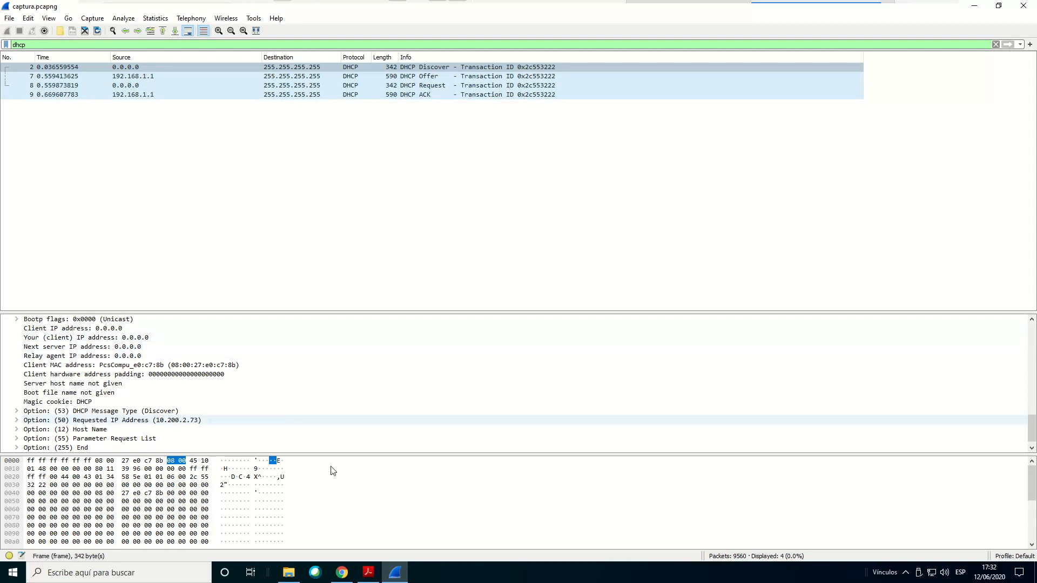
# Switch to the Acrobat Reader document, highlight question number 1.3 on the source IP address, and return to the Wireshark capture
pyautogui.click(366, 574)
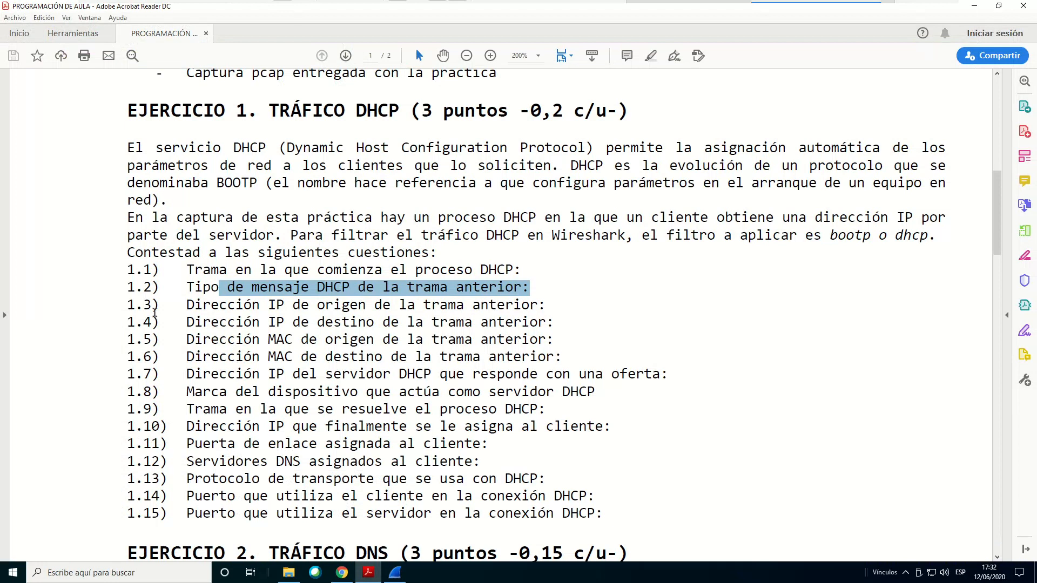
pyautogui.moveTo(126, 305); pyautogui.dragTo(168, 309)
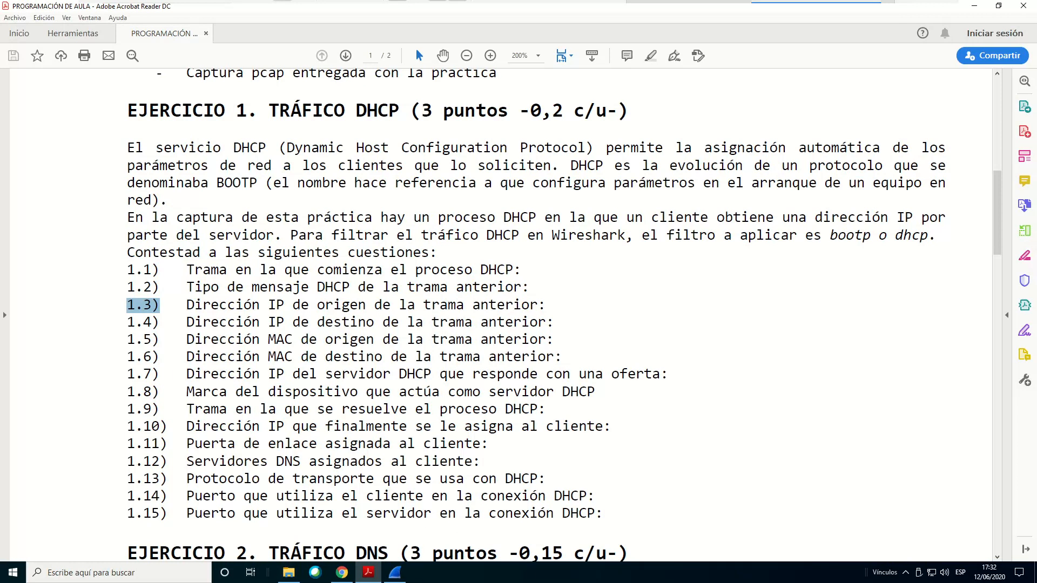
pyautogui.click(401, 577)
# Highlight question 1.4 on the destination IP address in the Acrobat Reader document, then select the DHCP Discover packet in Wireshark to check its destination
pyautogui.click(243, 323)
pyautogui.moveTo(243, 323); pyautogui.dragTo(556, 327)
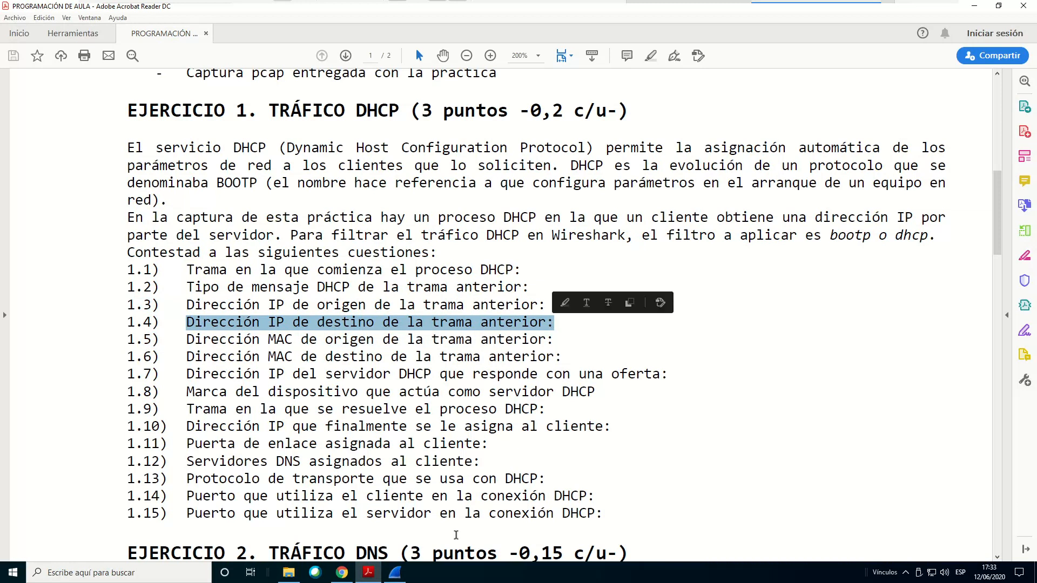
pyautogui.click(396, 572)
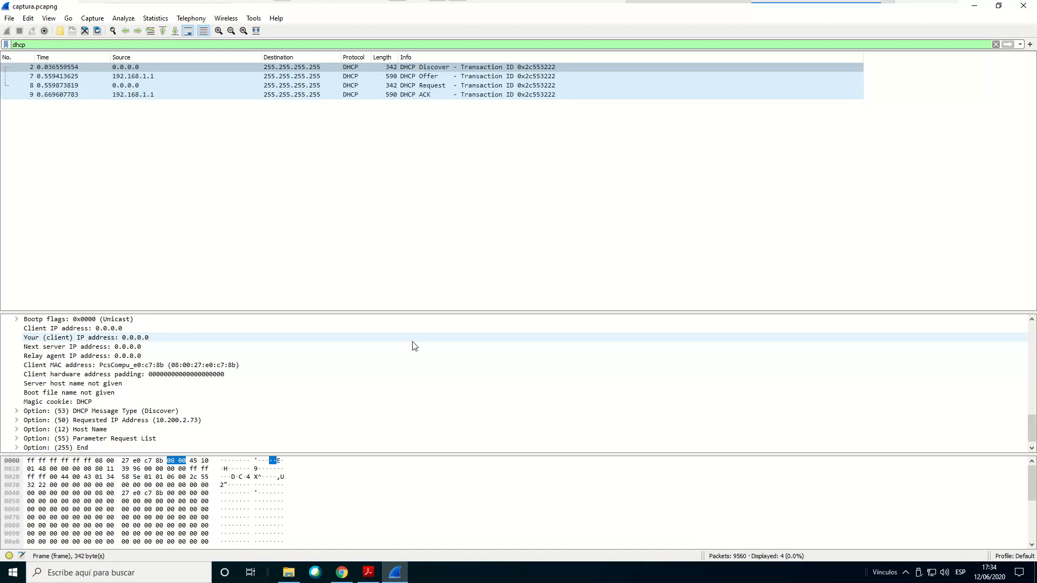
pyautogui.click(283, 71)
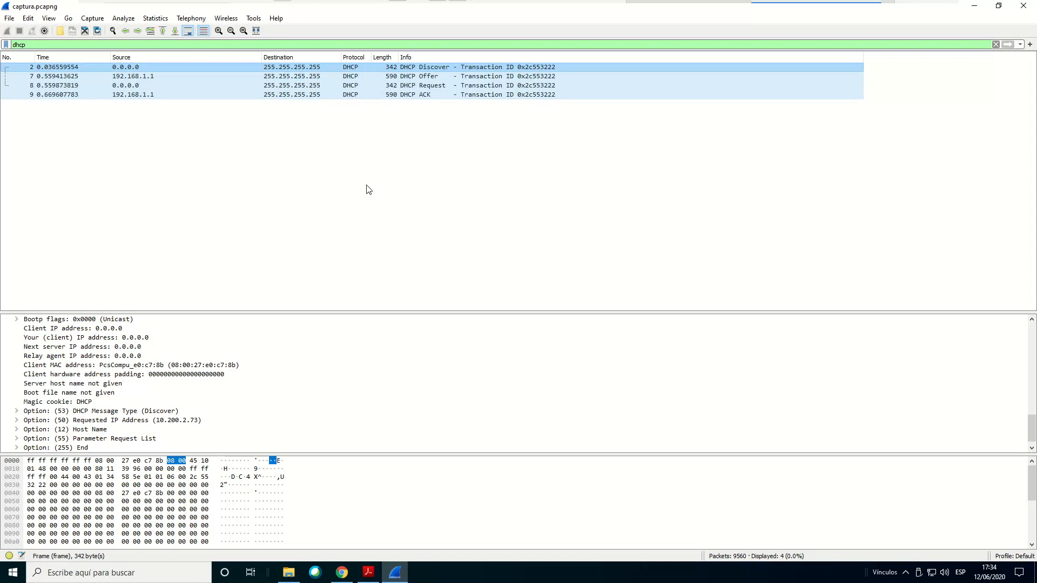
# Consult the Ejercicio 1 questions in Acrobat Reader, then select the source MAC address in the Discover packet's Ethernet II header in Wireshark
pyautogui.click(375, 576)
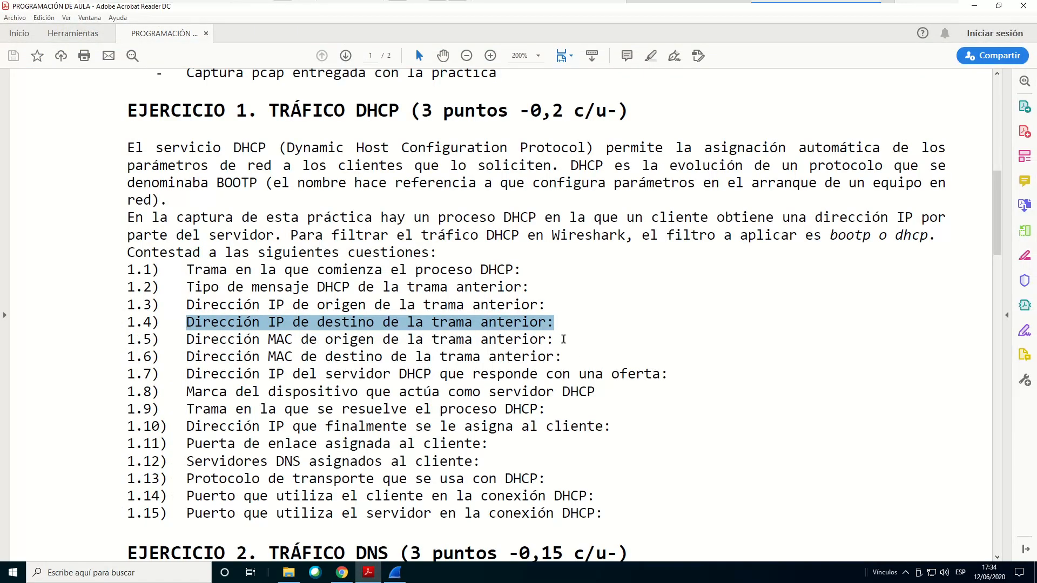
pyautogui.moveTo(410, 571)
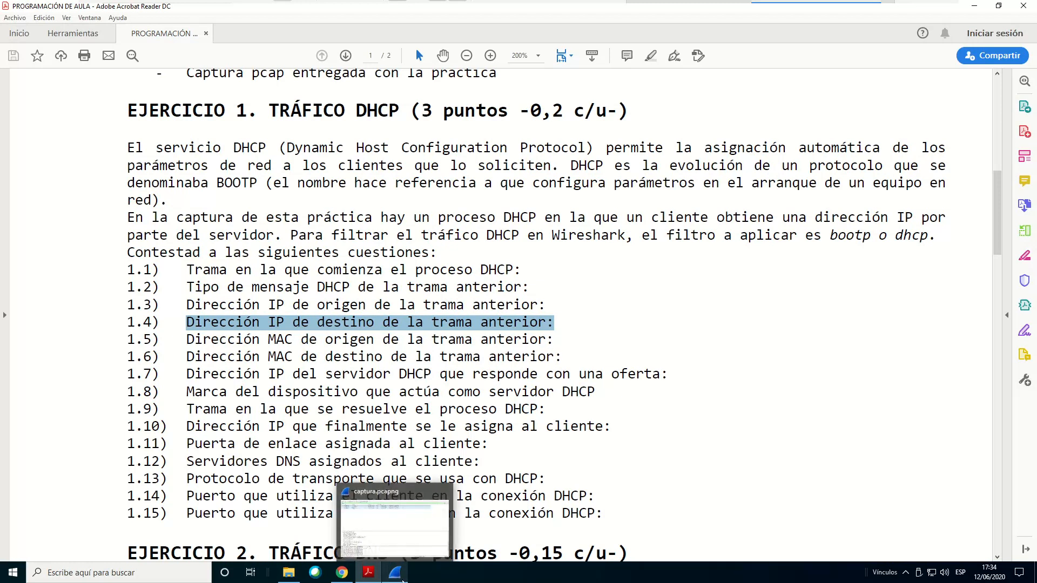
pyautogui.click(378, 513)
pyautogui.click(75, 68)
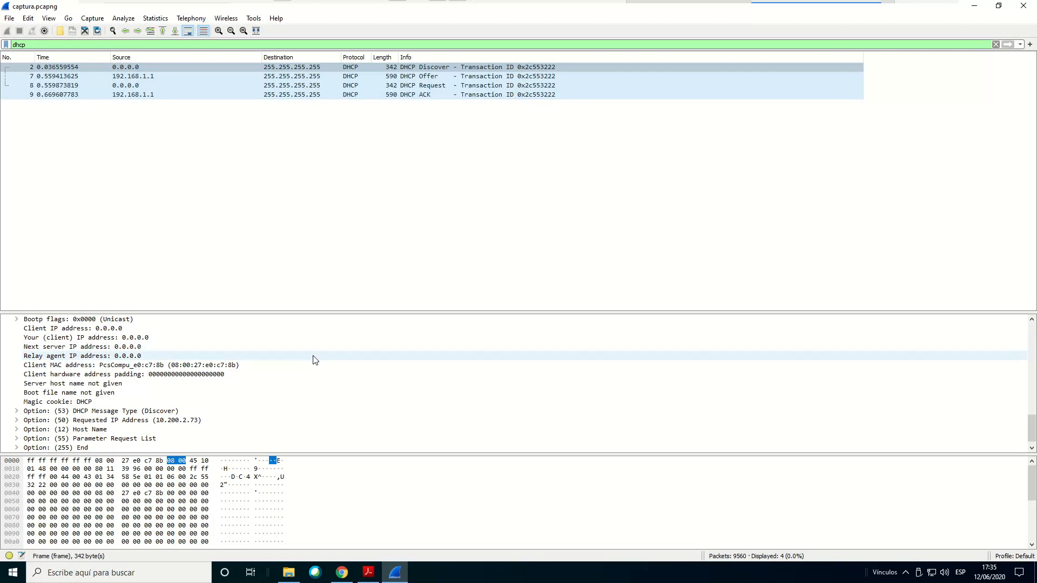
pyautogui.scroll(8, 318, 365)
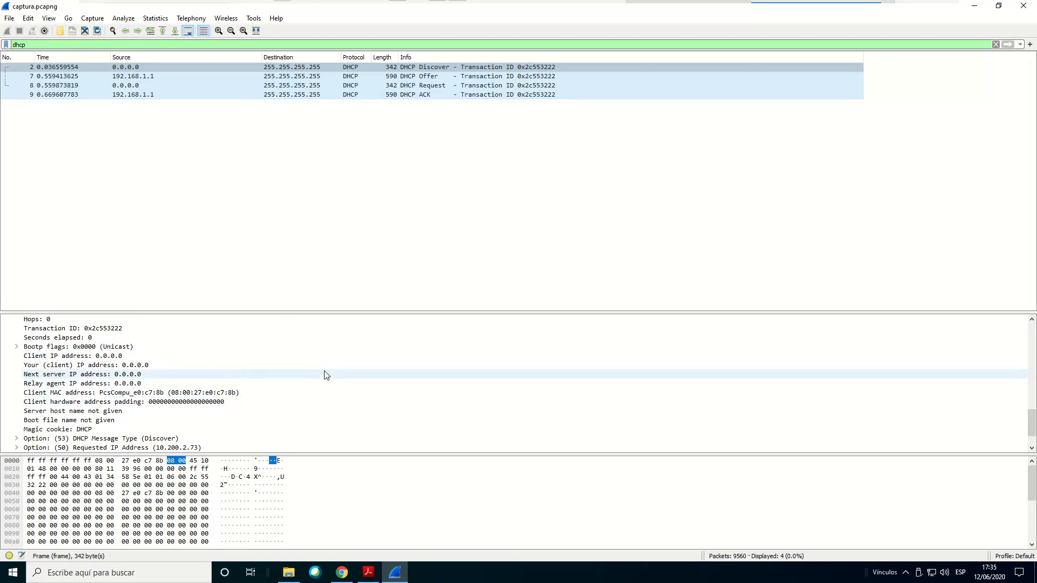
pyautogui.scroll(5, 326, 374)
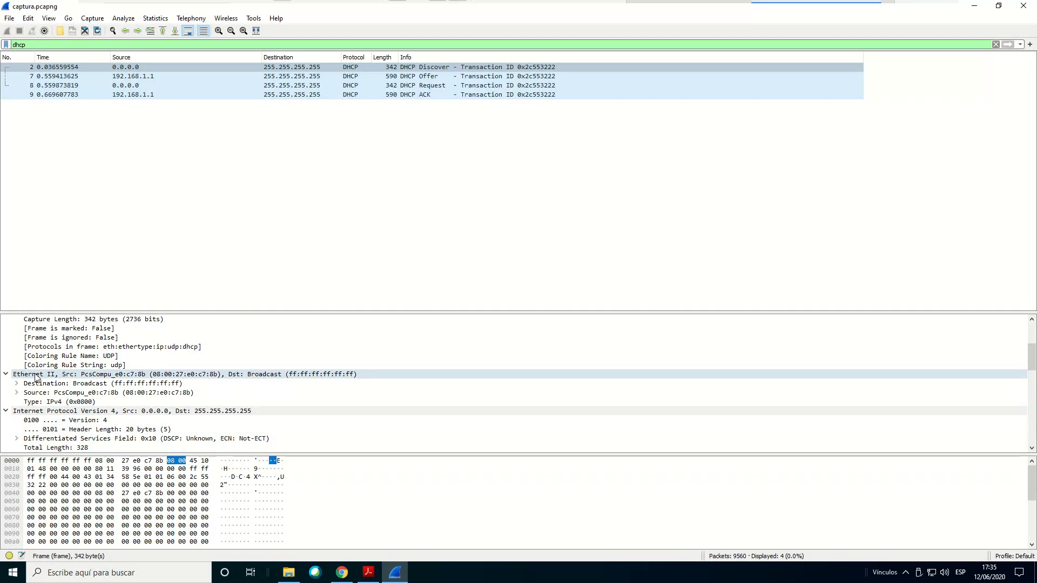
pyautogui.click(37, 377)
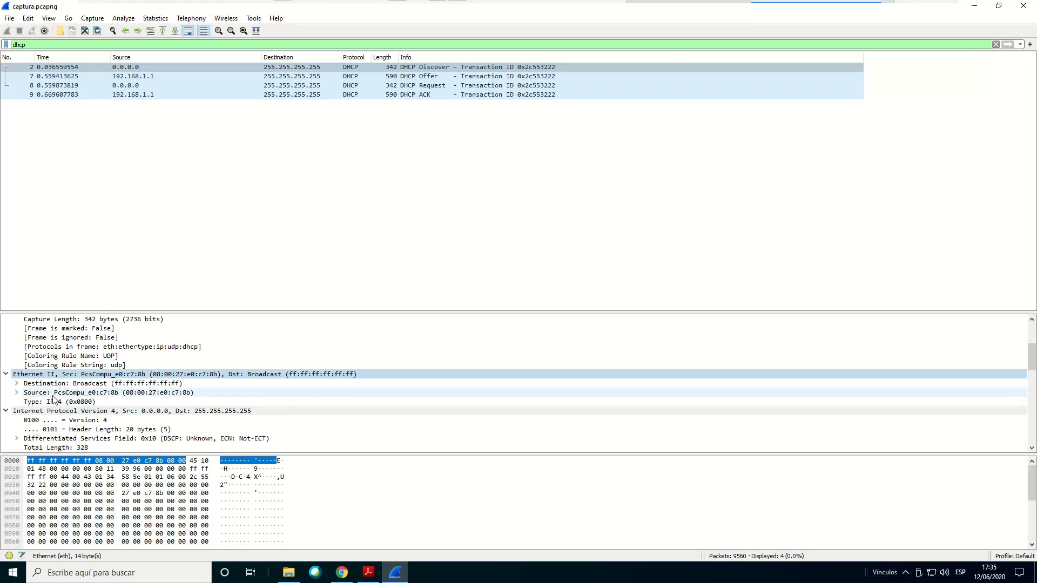
pyautogui.click(86, 393)
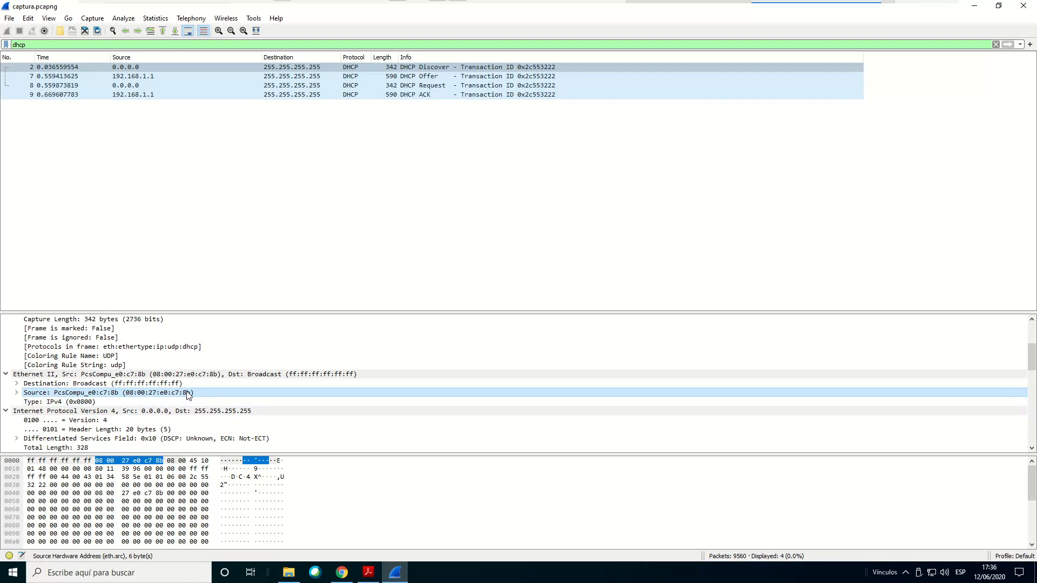
# Highlight question 1.6 on the destination MAC address in Acrobat Reader, then select the Discover packet's Ethernet II destination field in Wireshark
pyautogui.click(371, 575)
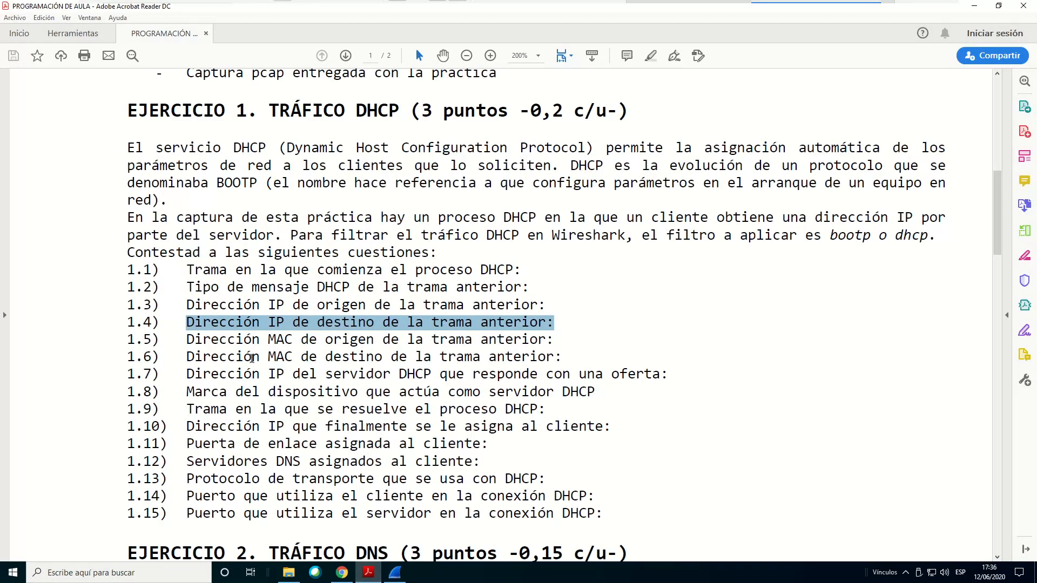
pyautogui.moveTo(187, 358); pyautogui.dragTo(568, 374)
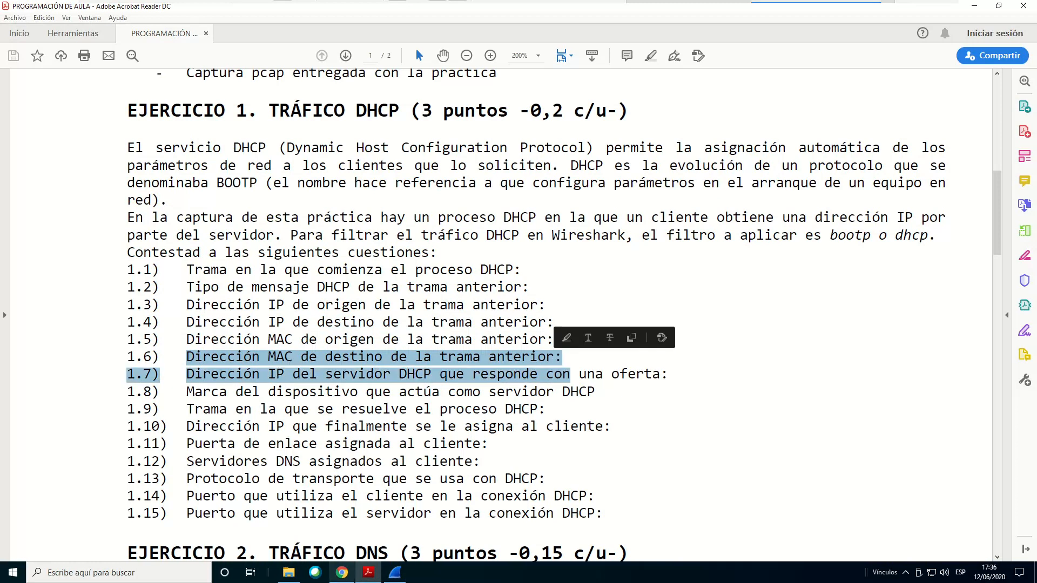
pyautogui.click(385, 576)
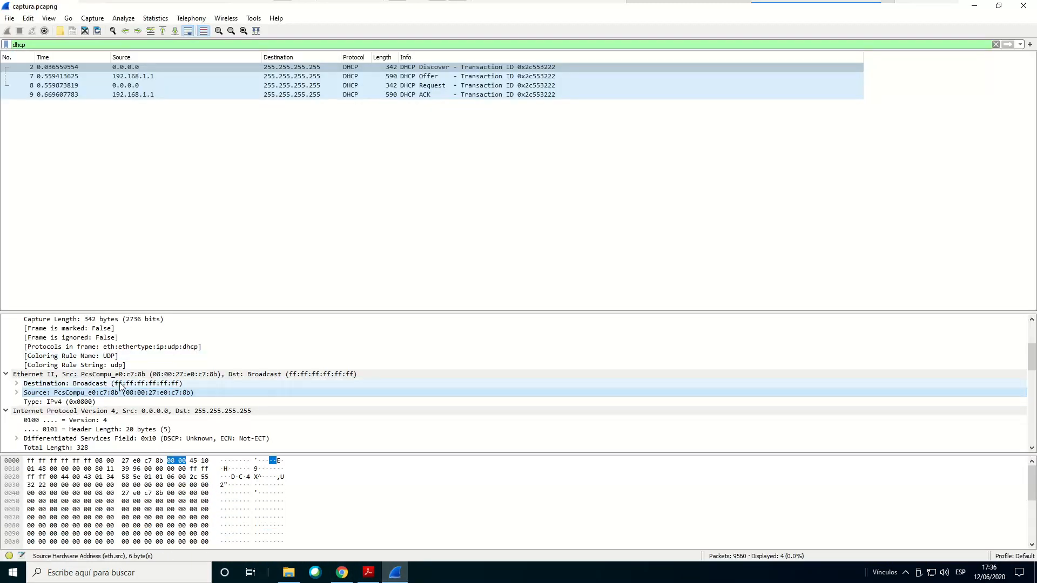
pyautogui.click(120, 385)
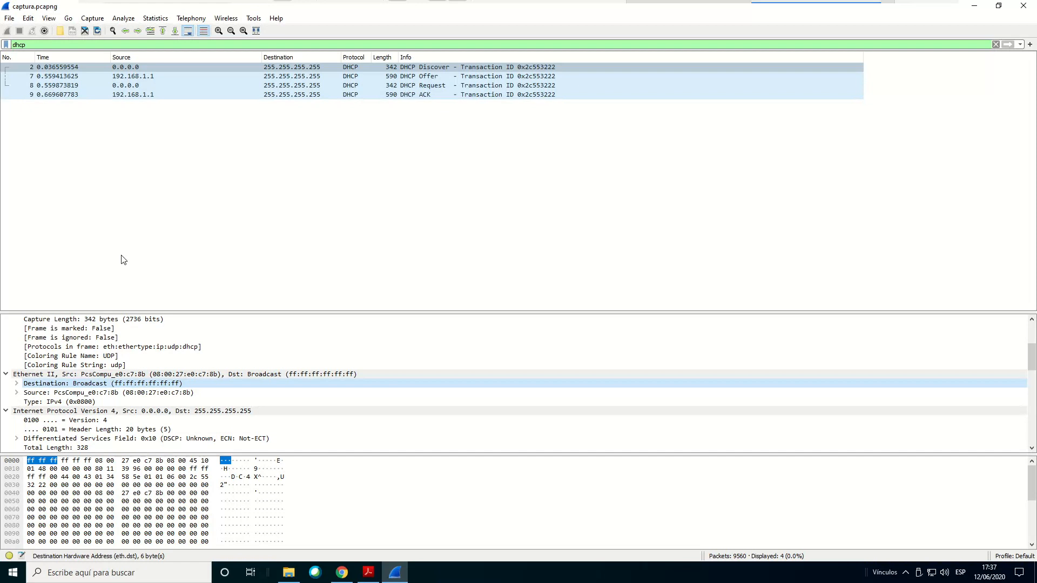
# Highlight question 1.7 on the offering DHCP server's IP address in Acrobat Reader, then select the DHCP Offer packet in Wireshark to check its addresses
pyautogui.click(367, 572)
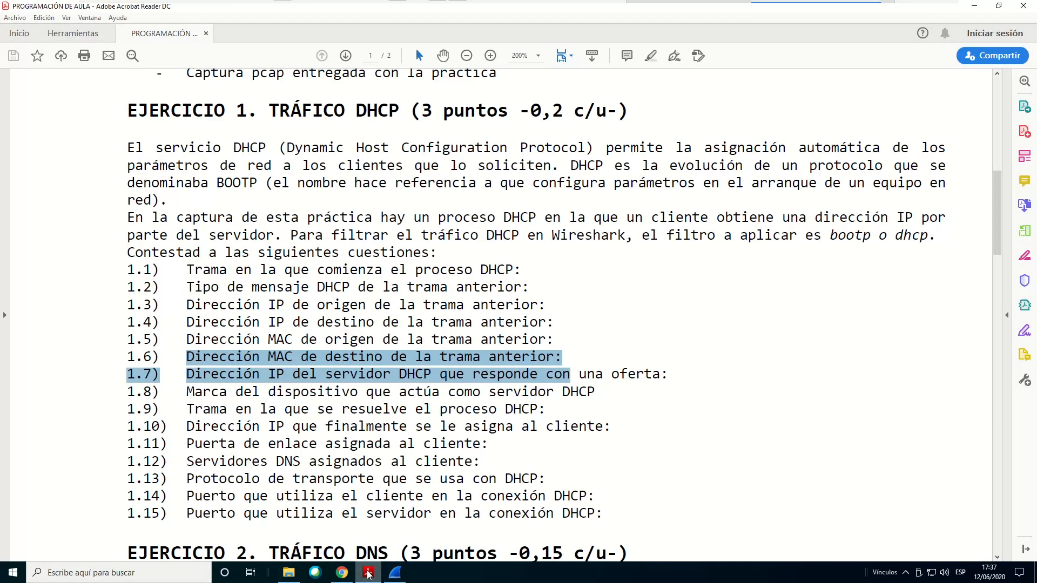
pyautogui.click(278, 429)
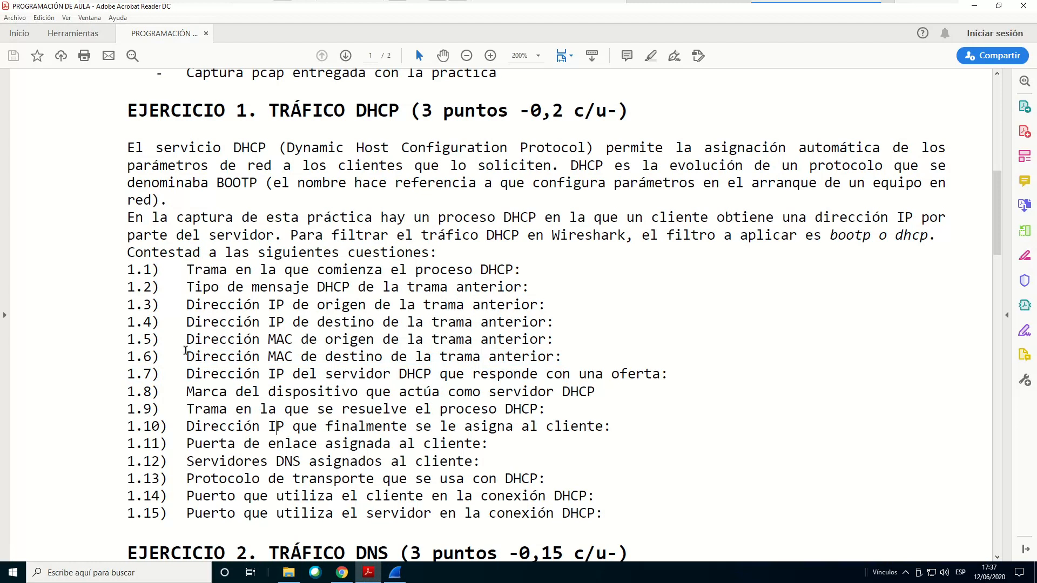
pyautogui.moveTo(187, 375); pyautogui.dragTo(650, 376)
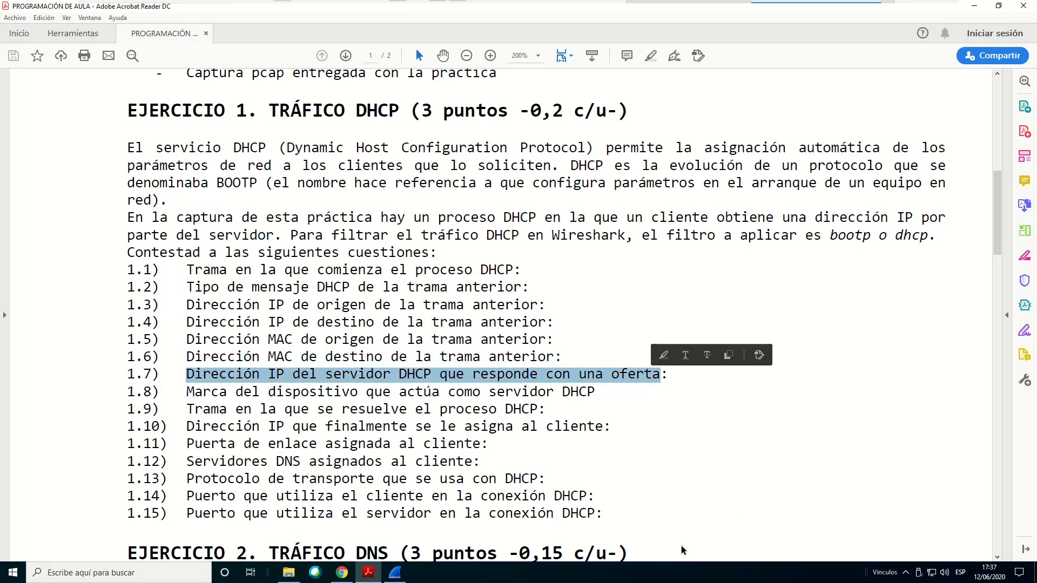
pyautogui.moveTo(400, 578)
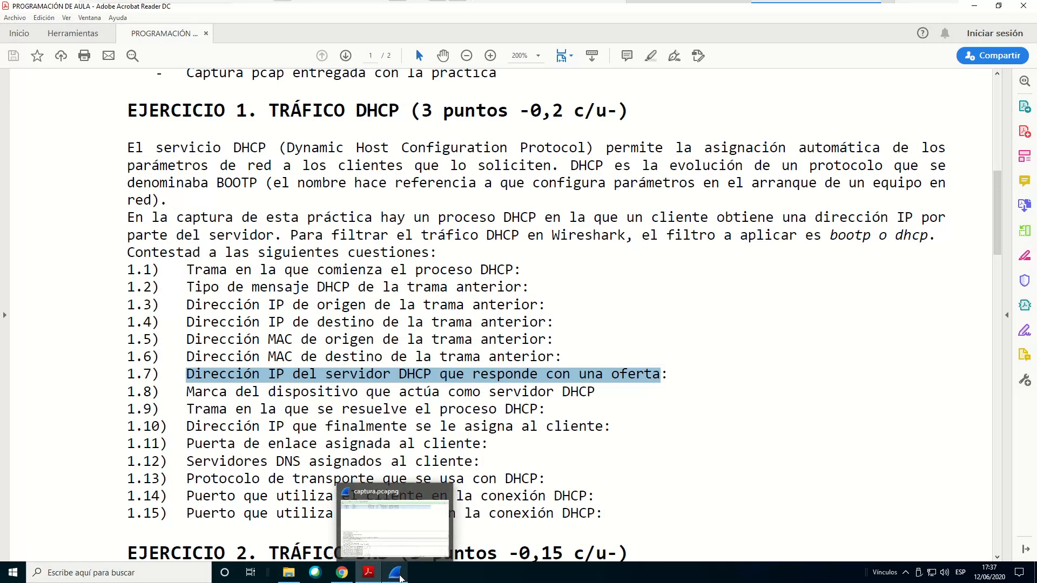
pyautogui.click(400, 579)
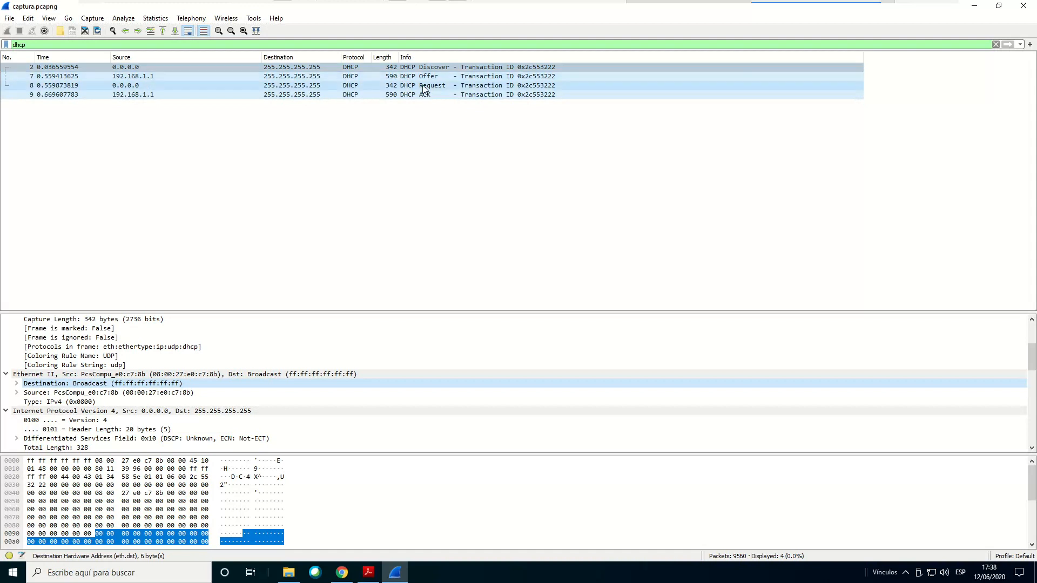
pyautogui.click(143, 79)
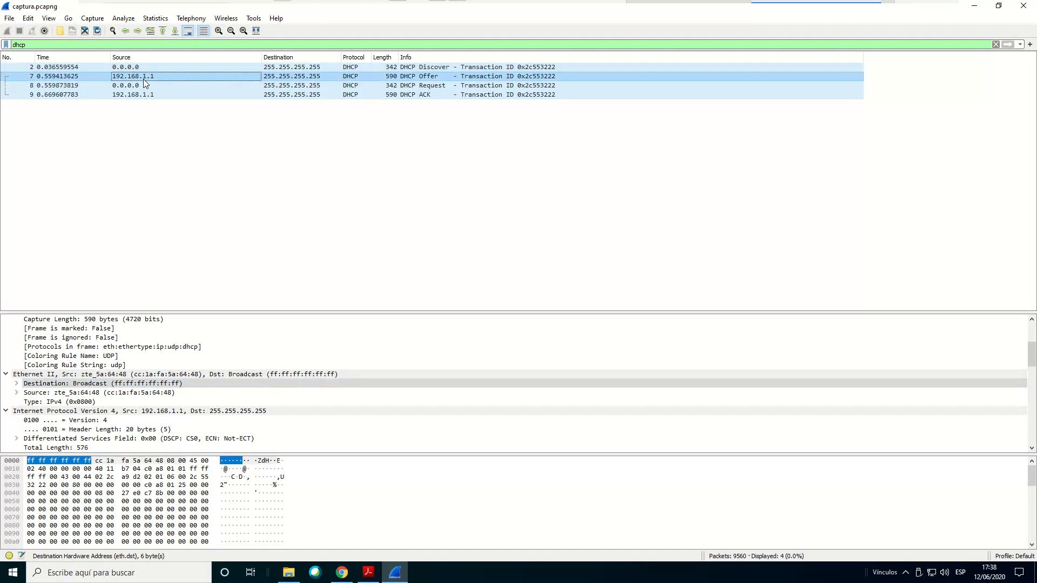
pyautogui.click(293, 80)
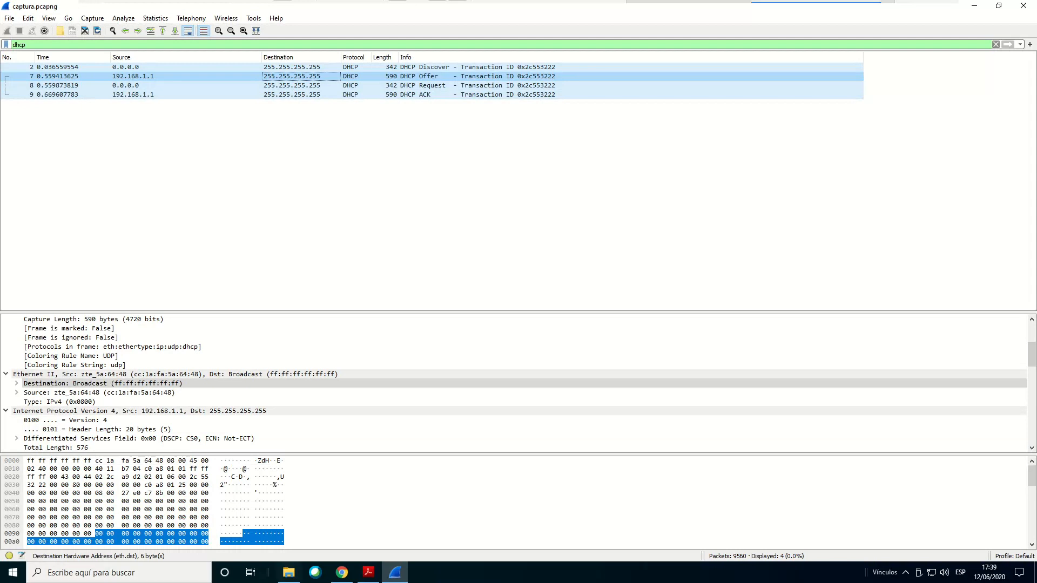
# Highlight question 1.8 on the DHCP server's brand in Acrobat Reader, then select the Offer packet's Ethernet II source MAC address in Wireshark
pyautogui.click(368, 571)
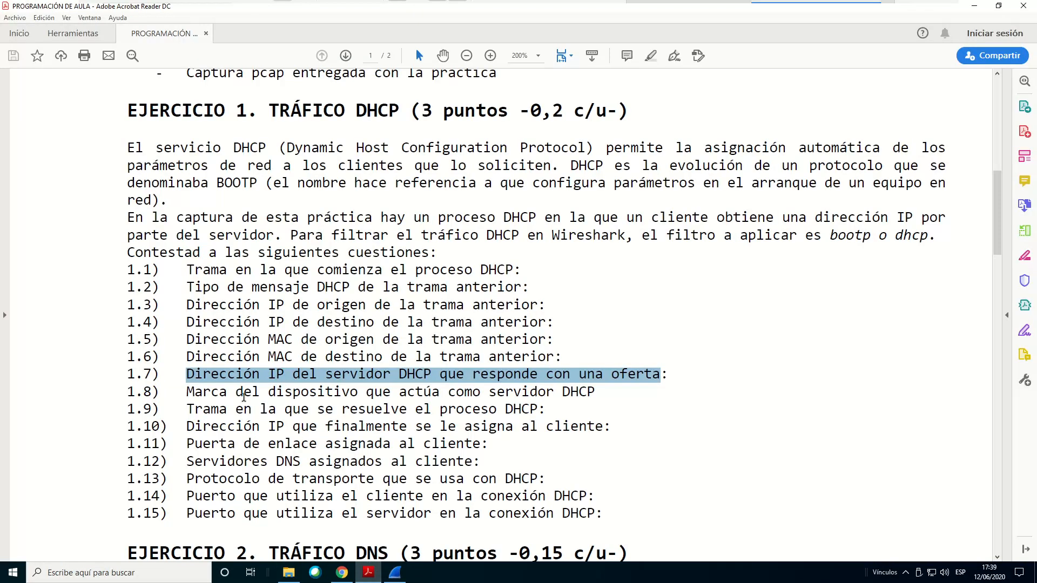
pyautogui.moveTo(236, 392); pyautogui.dragTo(594, 397)
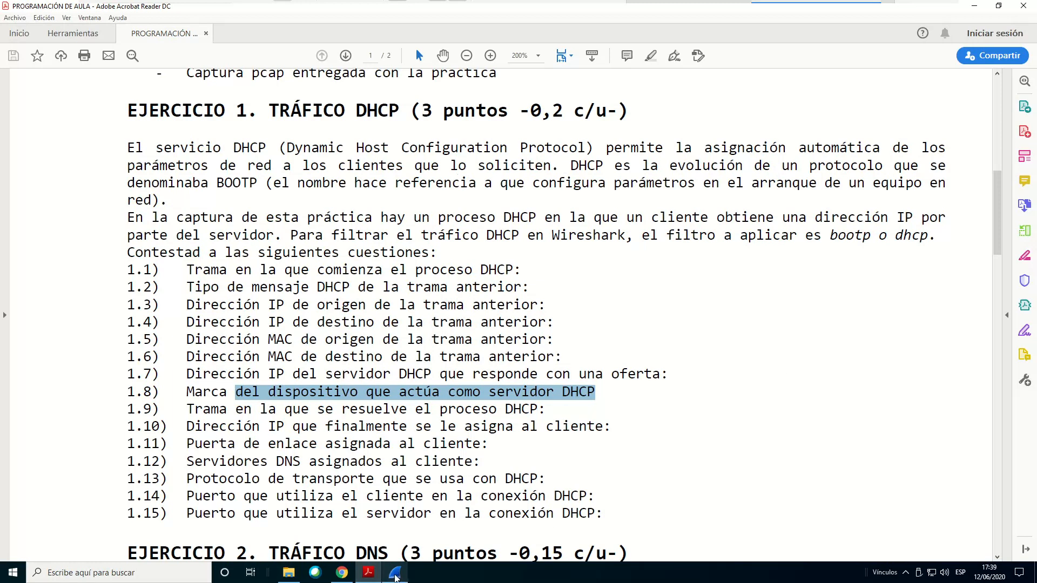
pyautogui.click(396, 574)
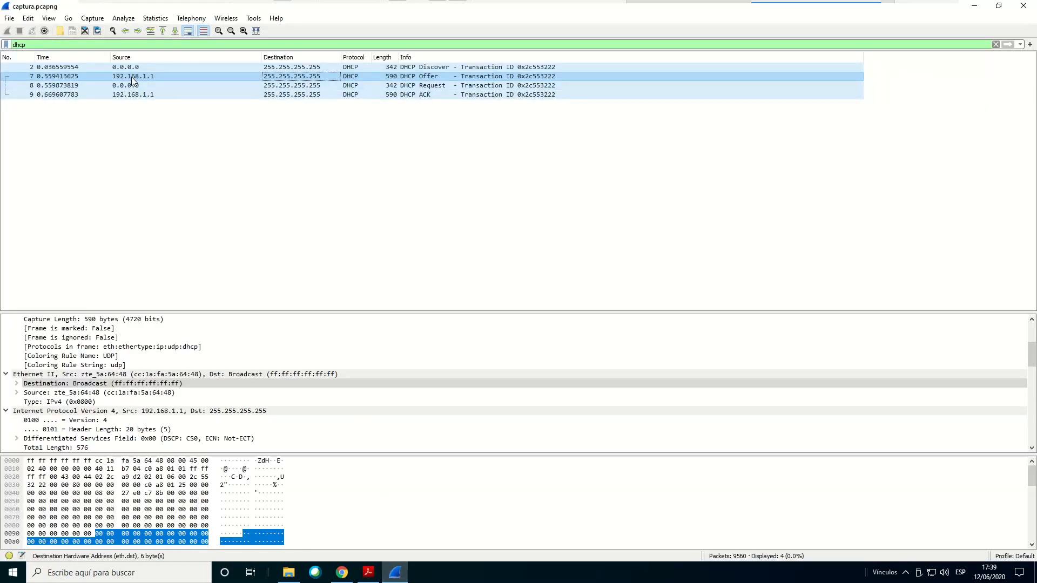
pyautogui.click(51, 375)
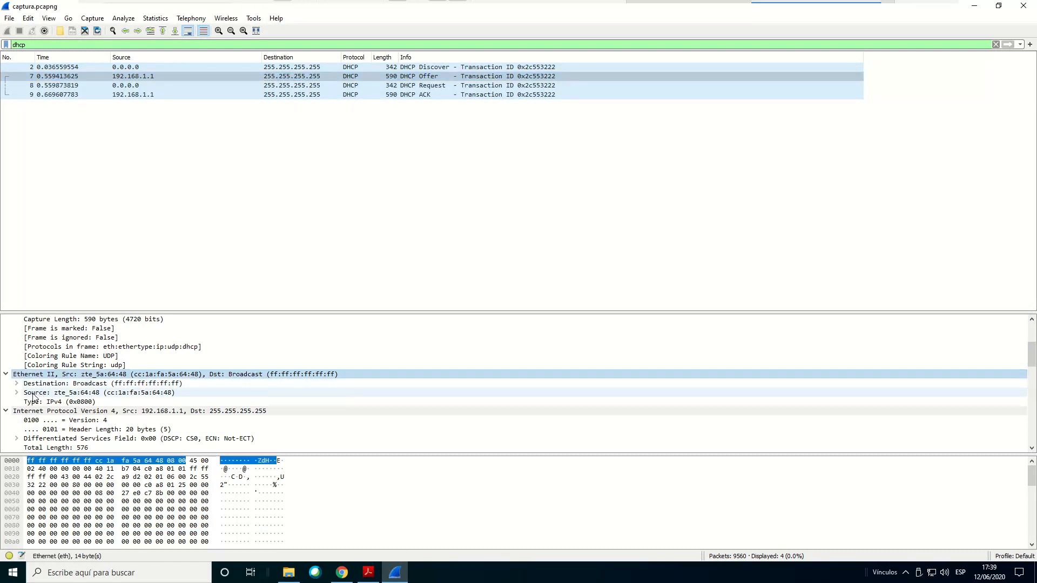
pyautogui.click(46, 394)
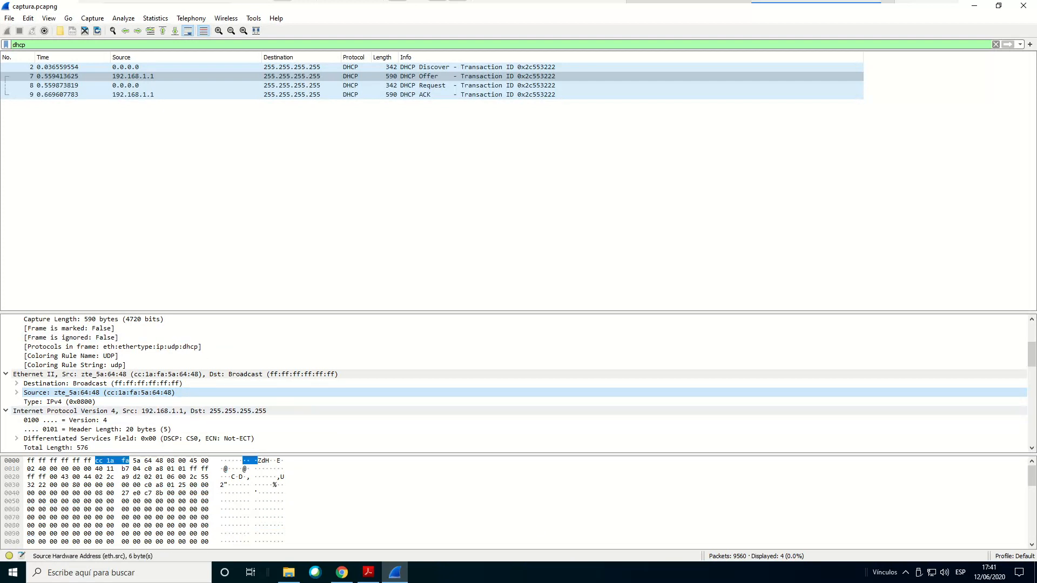
# Consult question 1.9 in Acrobat Reader, then compare the Discover, Offer and ACK packets in Wireshark, ending on the DHCP ACK frame
pyautogui.click(368, 573)
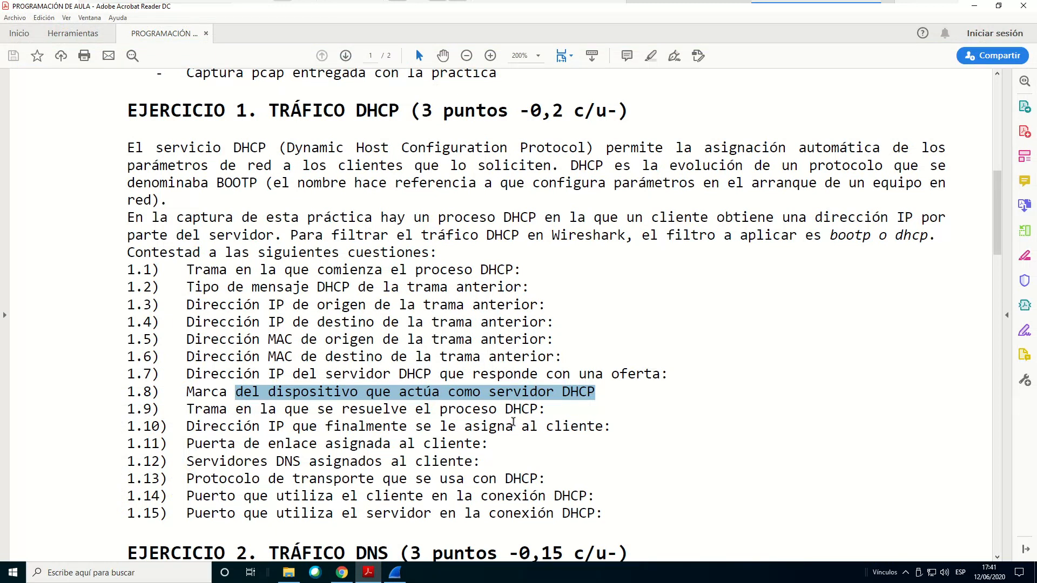
pyautogui.click(394, 573)
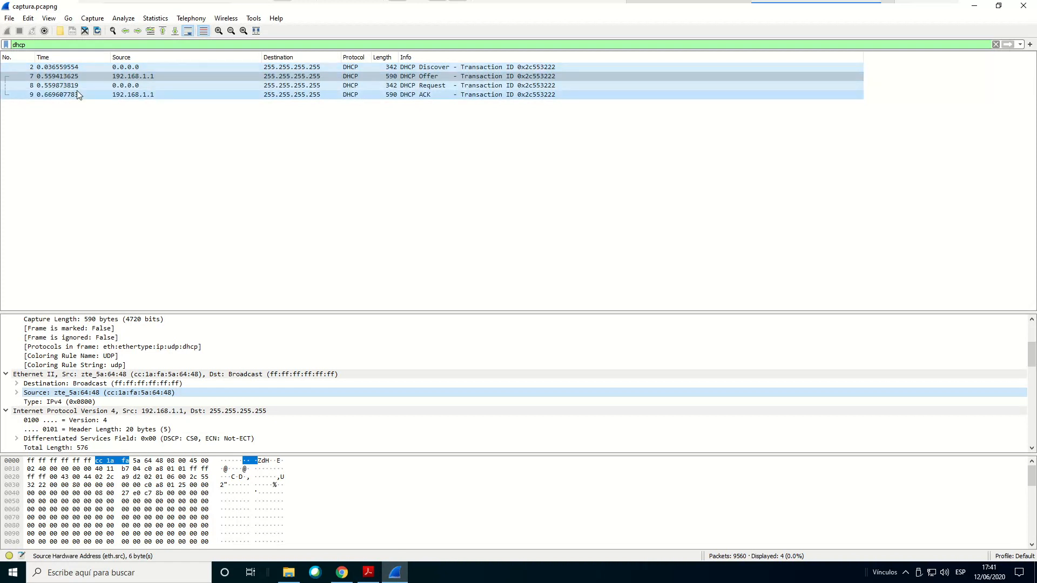
pyautogui.click(24, 67)
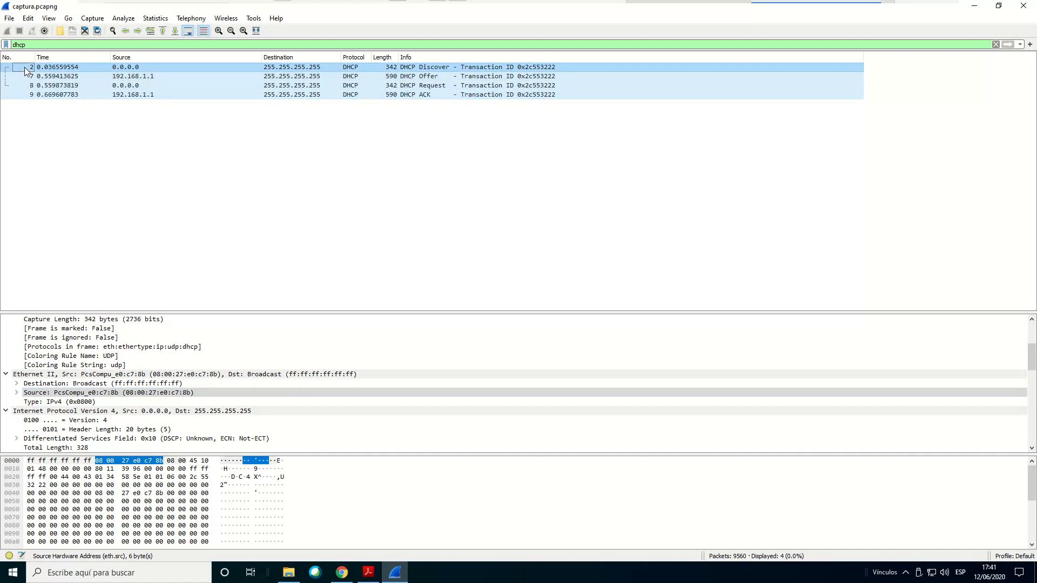
pyautogui.click(15, 94)
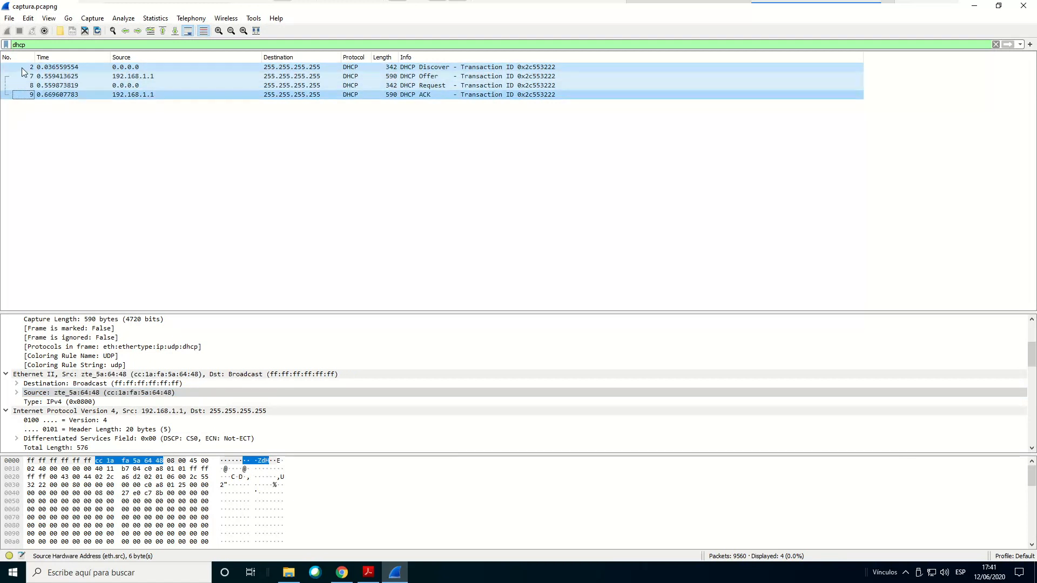
pyautogui.click(21, 68)
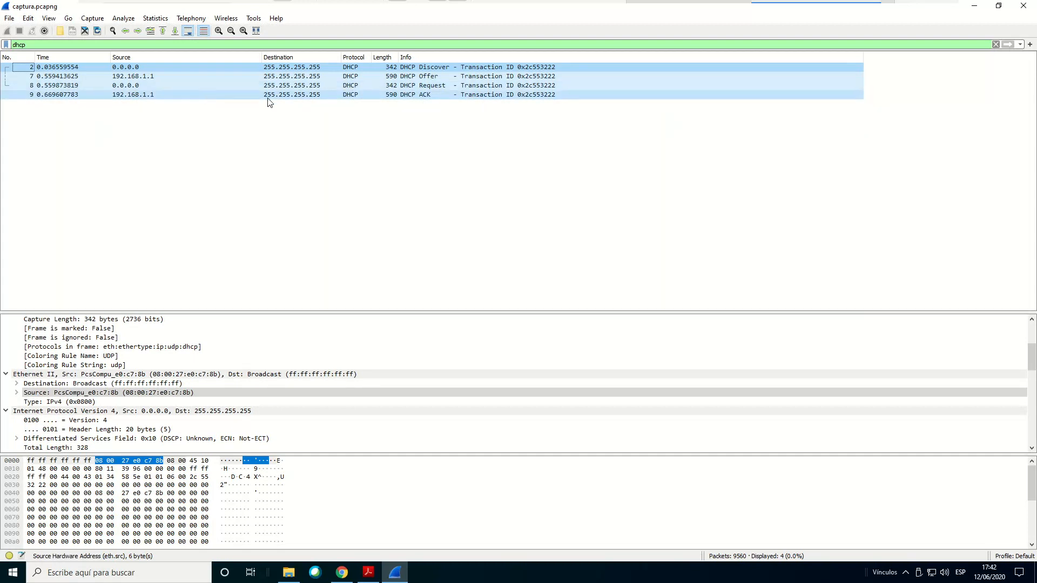
pyautogui.click(422, 99)
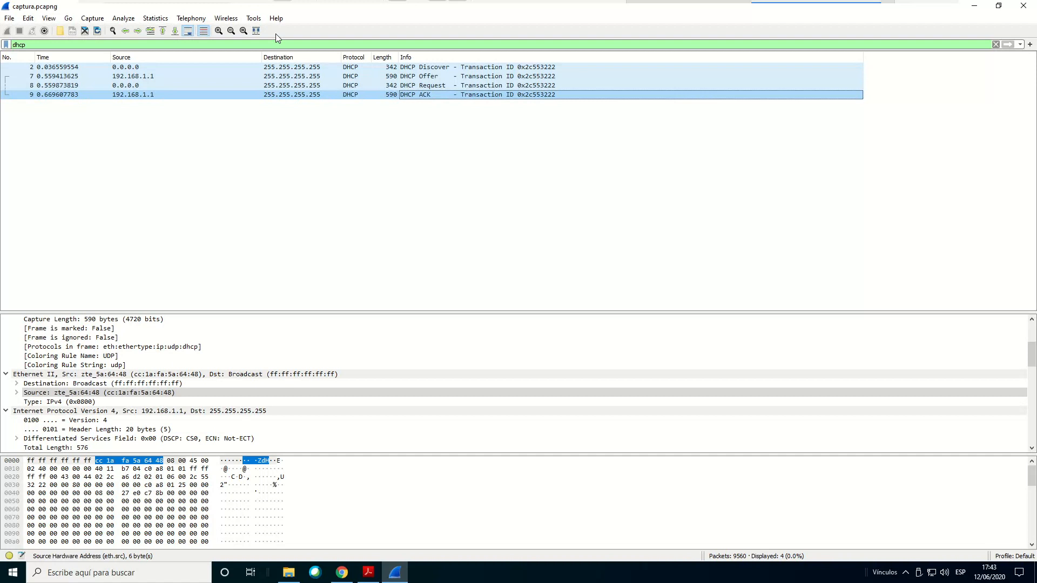
pyautogui.click(453, 77)
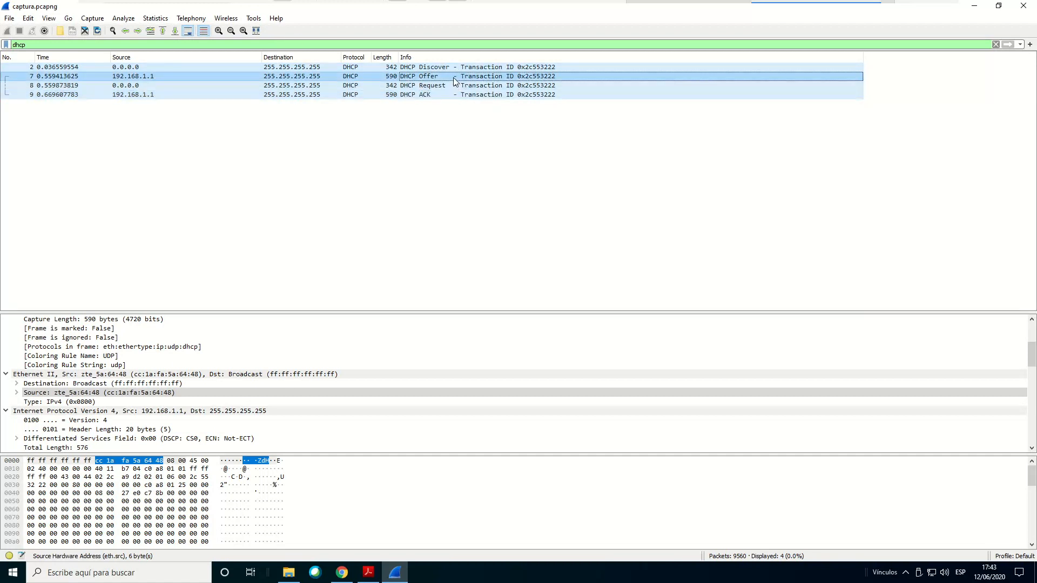
pyautogui.click(424, 98)
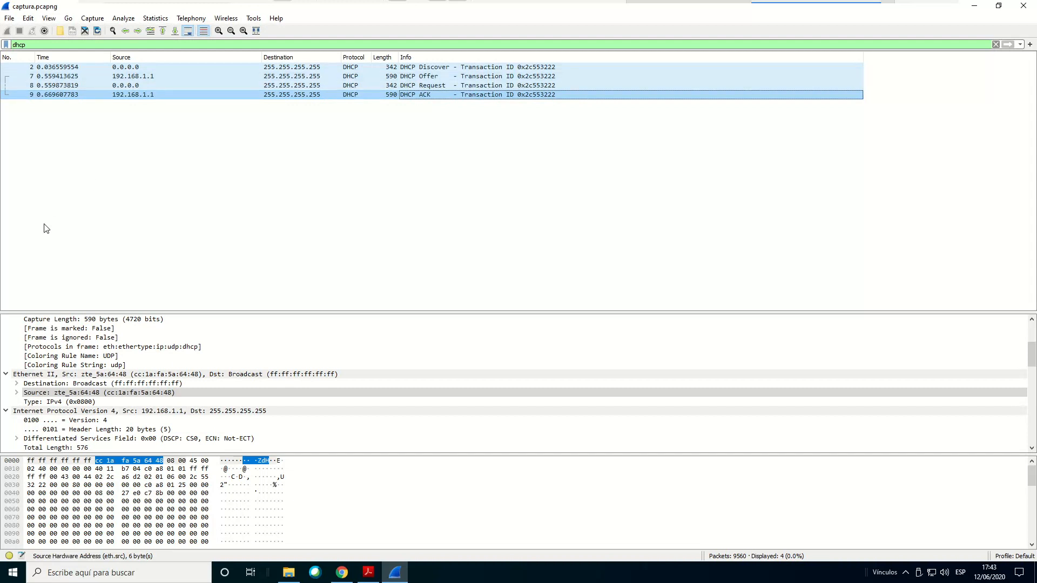
pyautogui.click(31, 94)
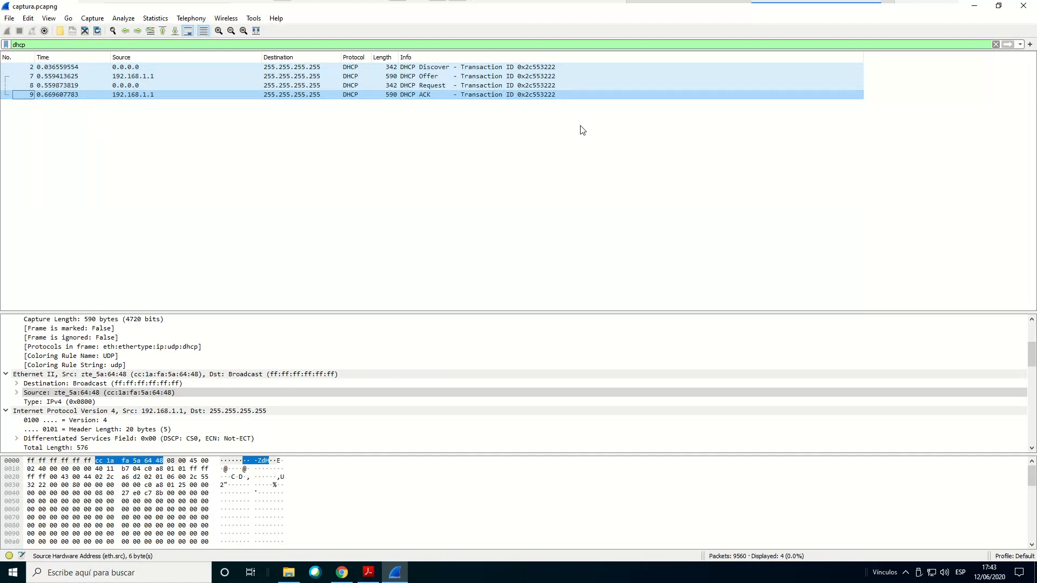
# Select the "Your (client) IP address" field in the ACK packet's Dynamic Host Configuration Protocol section
pyautogui.scroll(-10, 172, 337)
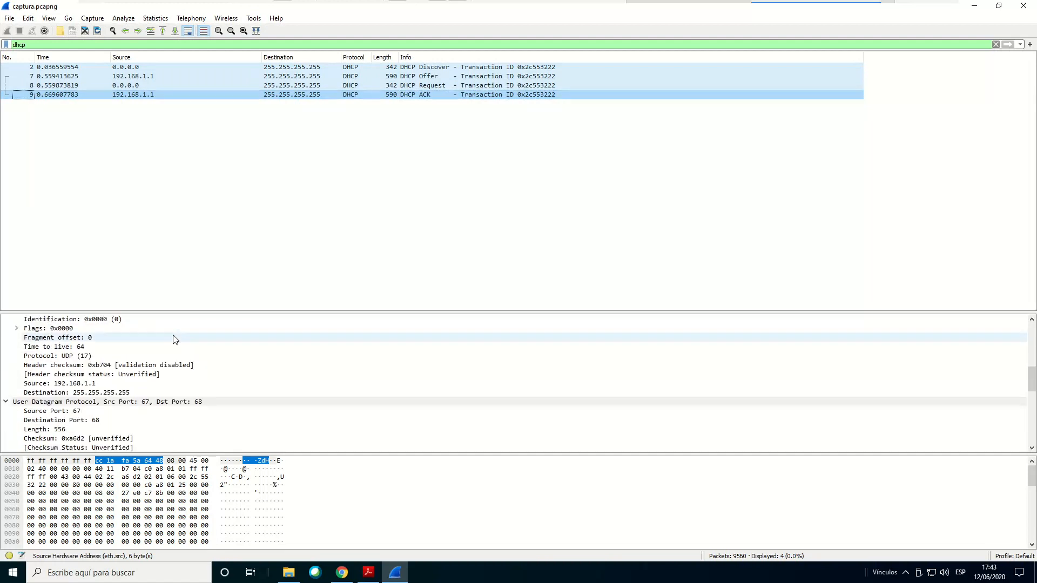
pyautogui.scroll(2, 174, 339)
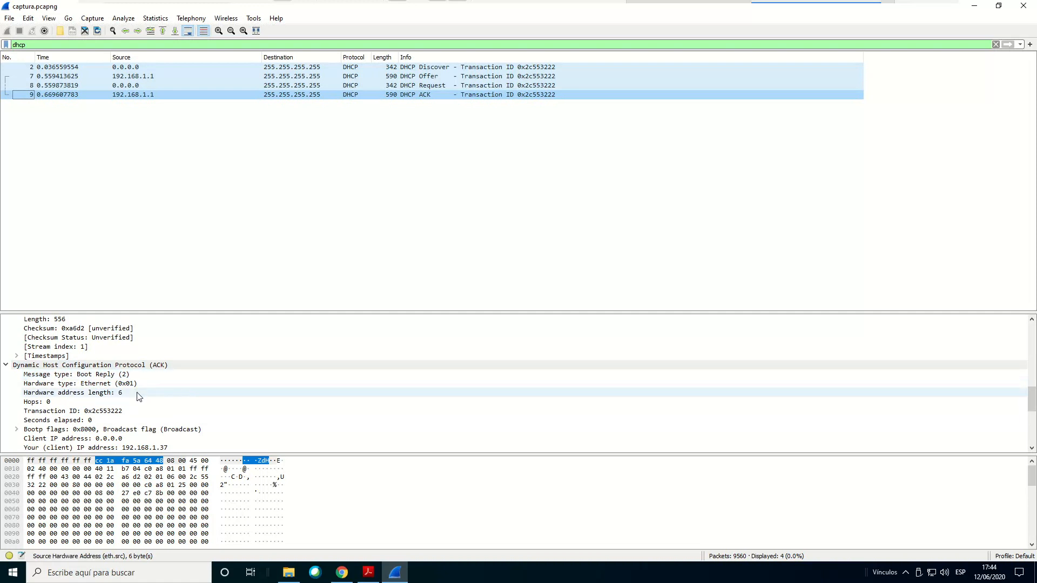
pyautogui.scroll(-1, 140, 397)
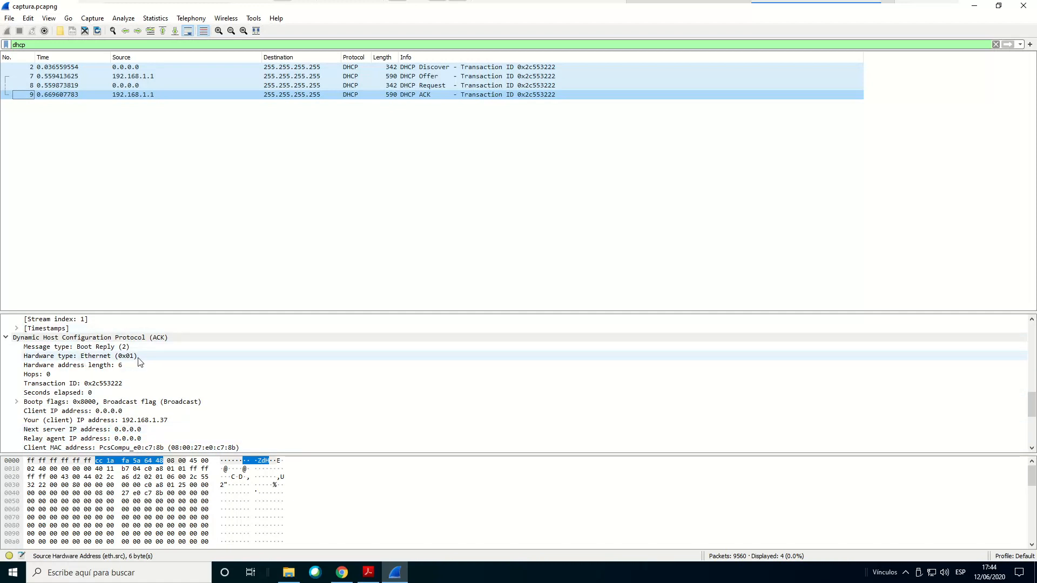
pyautogui.scroll(-1, 136, 362)
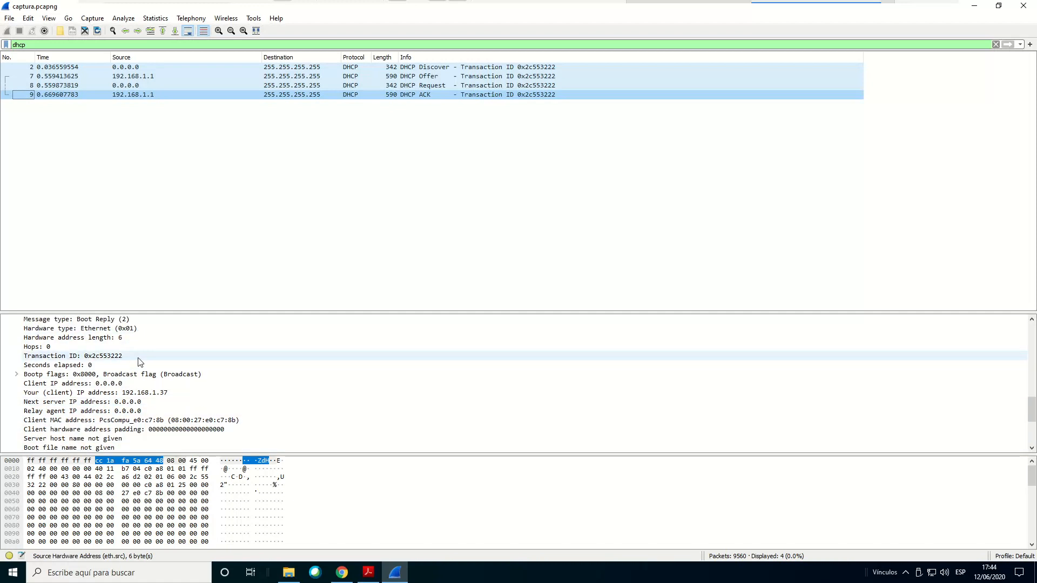
pyautogui.click(97, 393)
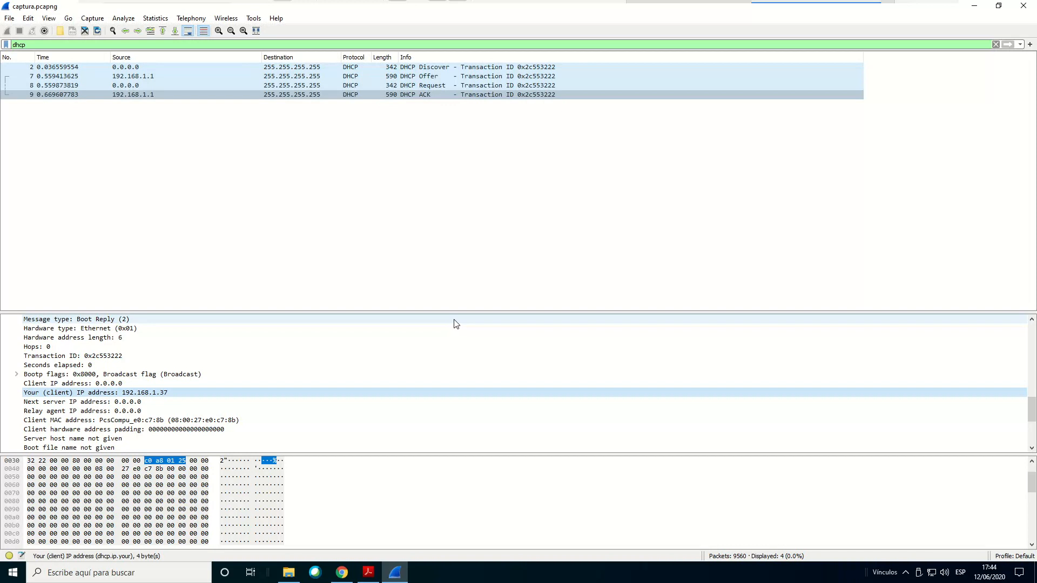
# Highlight question 1.11 on the client's assigned gateway in Acrobat Reader, then return to captura.pcapng in Wireshark
pyautogui.click(368, 572)
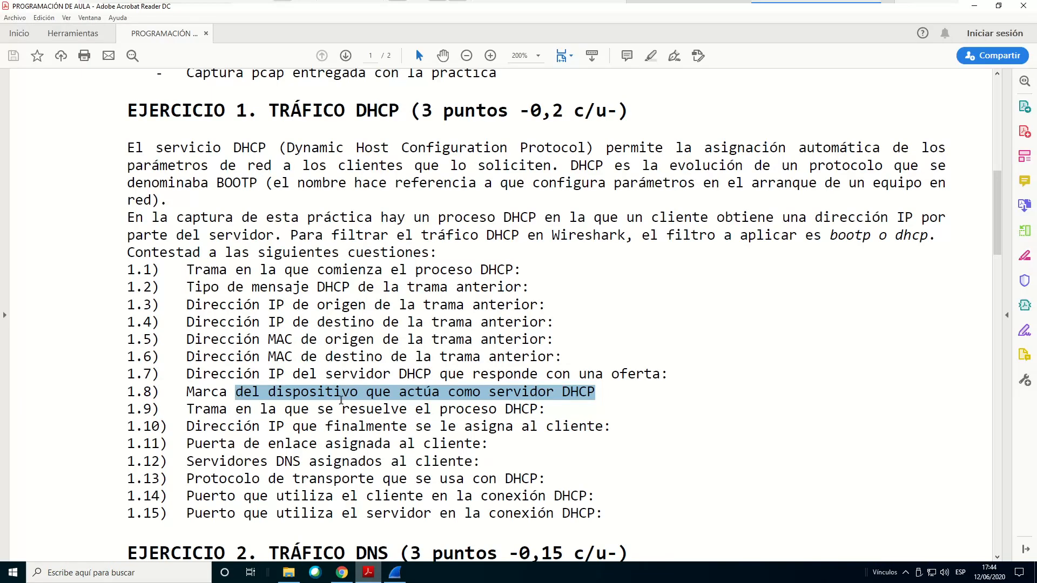
pyautogui.moveTo(187, 443); pyautogui.dragTo(493, 436)
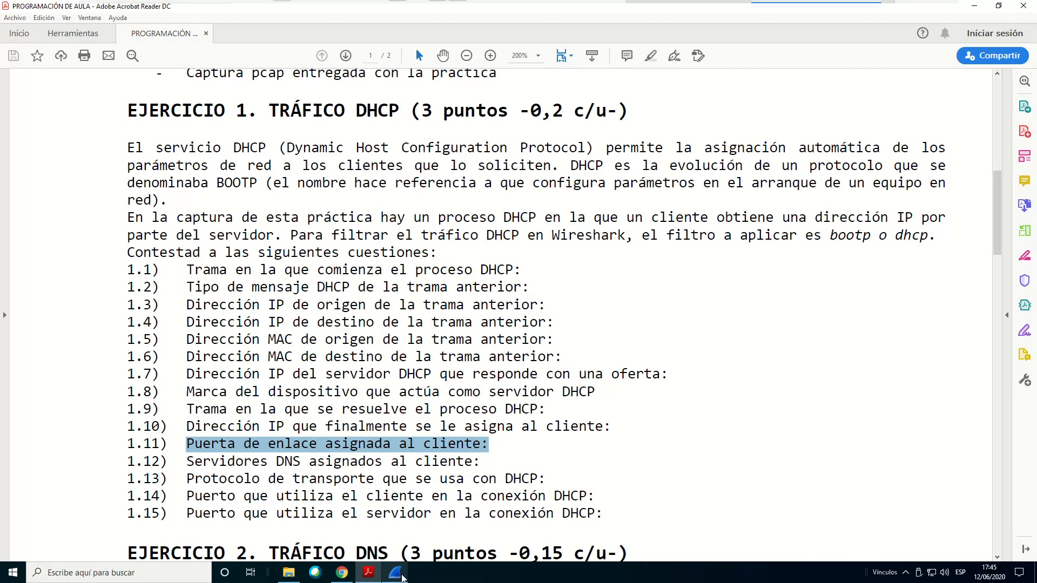
pyautogui.moveTo(403, 578)
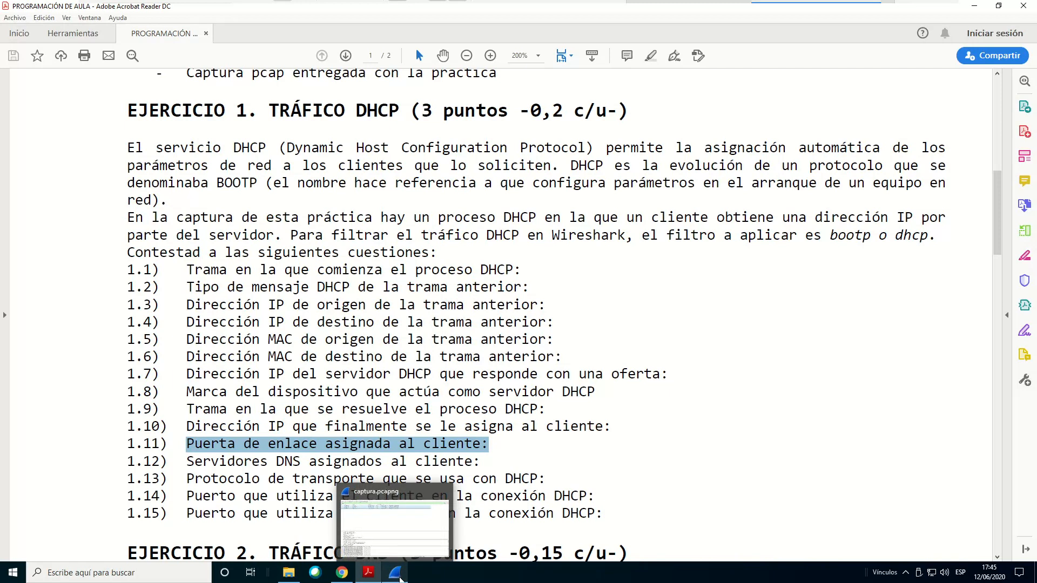
pyautogui.click(400, 578)
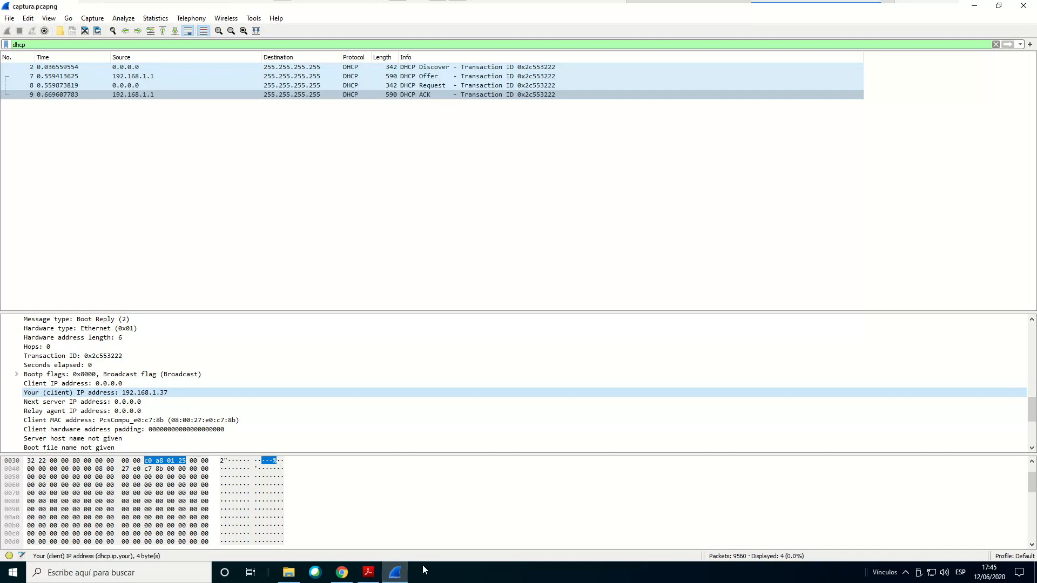
# Expand Option (3) Router in the ACK packet's Dynamic Host Configuration Protocol section to read the gateway address
pyautogui.scroll(-4, 288, 399)
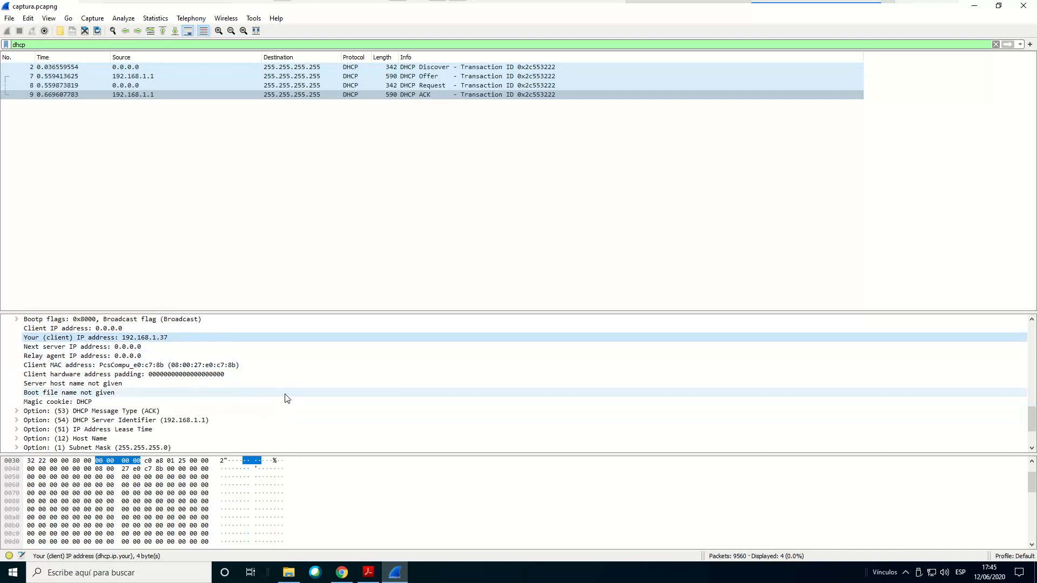
pyautogui.scroll(5, 286, 398)
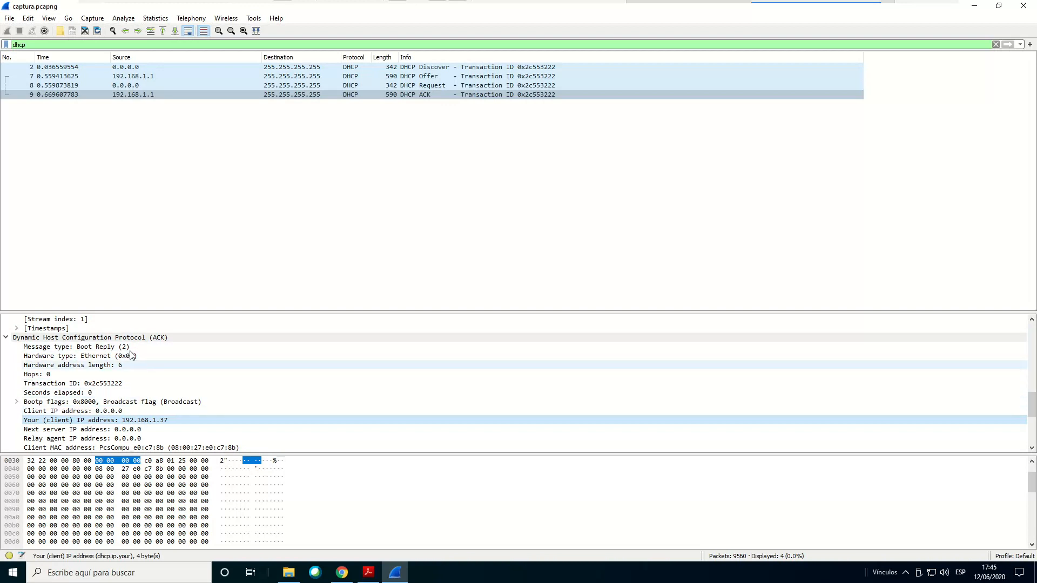
pyautogui.scroll(-3, 189, 378)
pyautogui.scroll(3, 189, 381)
pyautogui.scroll(-4, 160, 353)
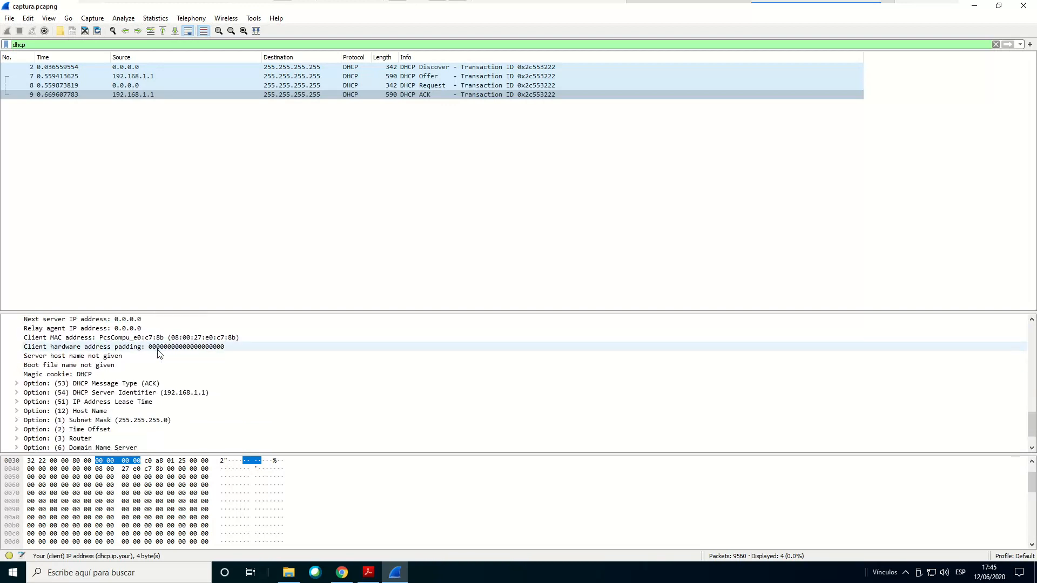
pyautogui.scroll(-1, 159, 353)
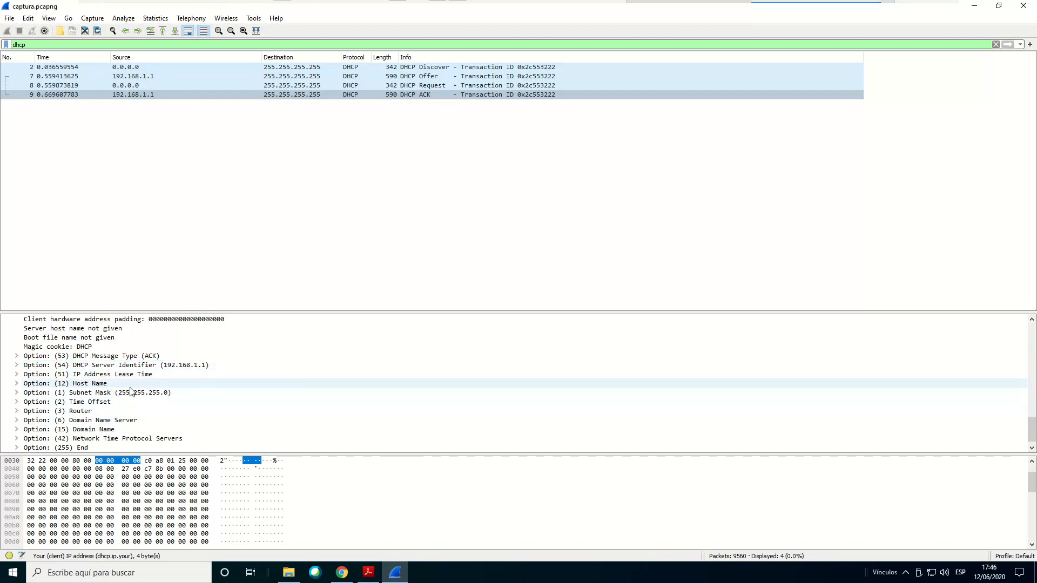
pyautogui.scroll(-1, 186, 383)
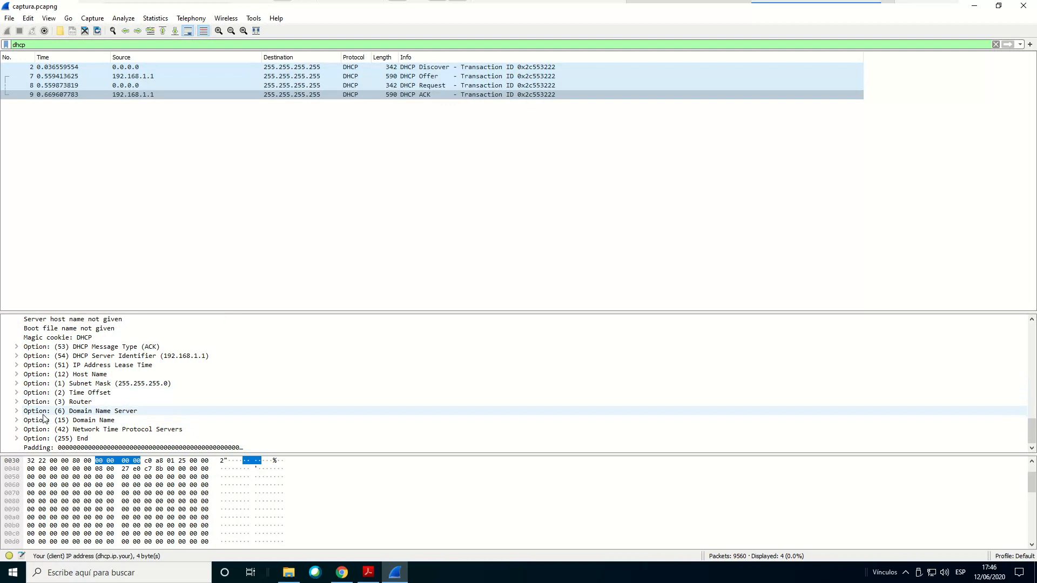
pyautogui.click(17, 403)
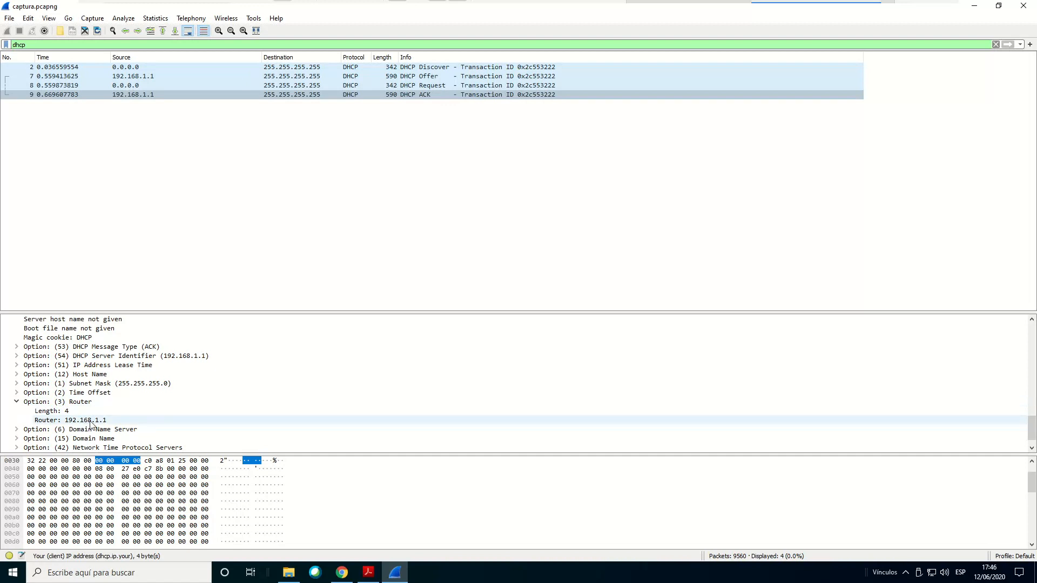
# Expand the DHCP Server Identifier (54), Subnet Mask (1) and Domain Name Server (6) options of the ACK packet
pyautogui.click(16, 355)
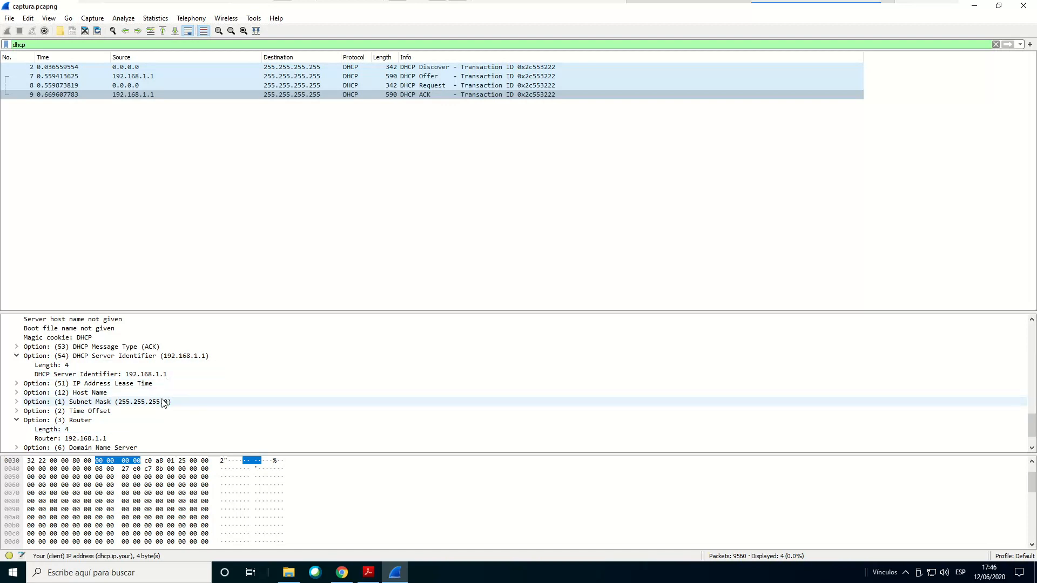
pyautogui.click(17, 403)
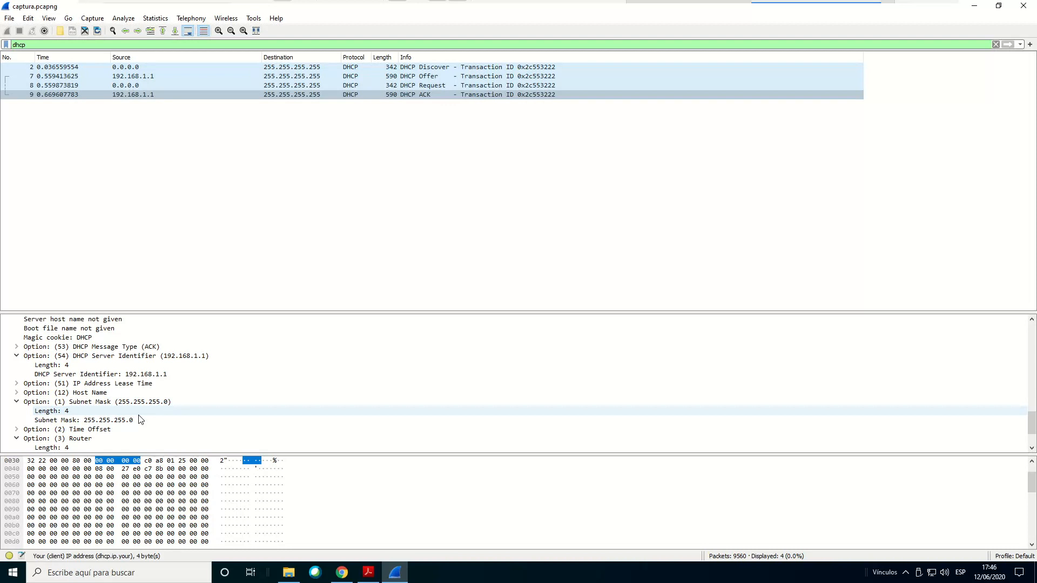
pyautogui.scroll(-1, 327, 372)
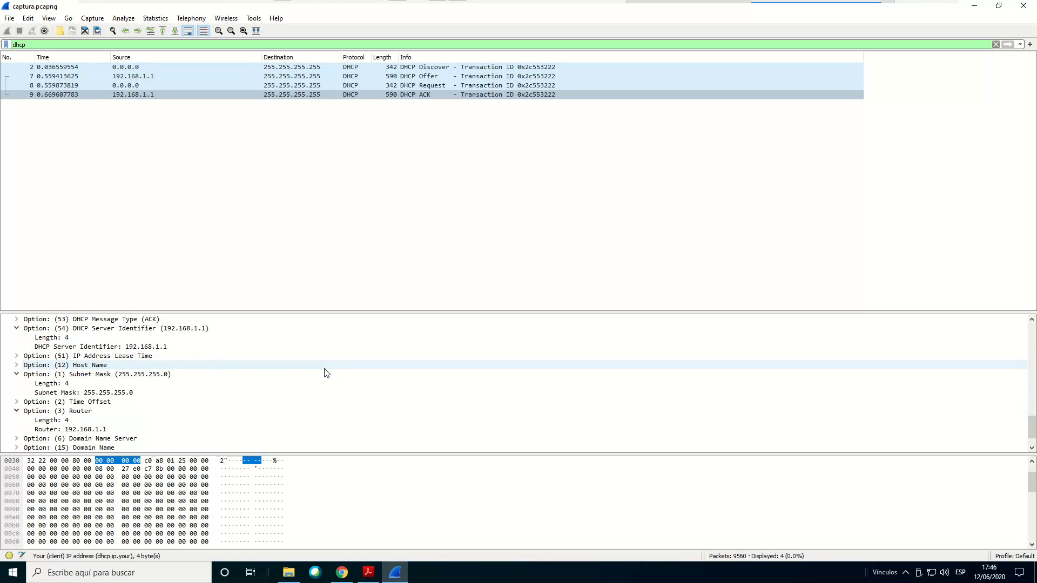
pyautogui.scroll(-1, 326, 373)
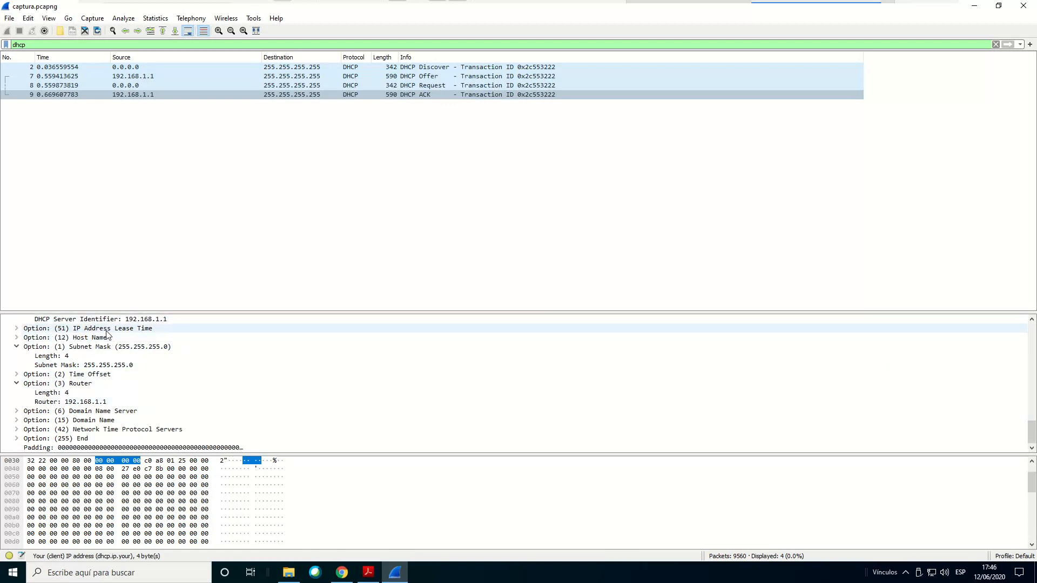
pyautogui.click(16, 412)
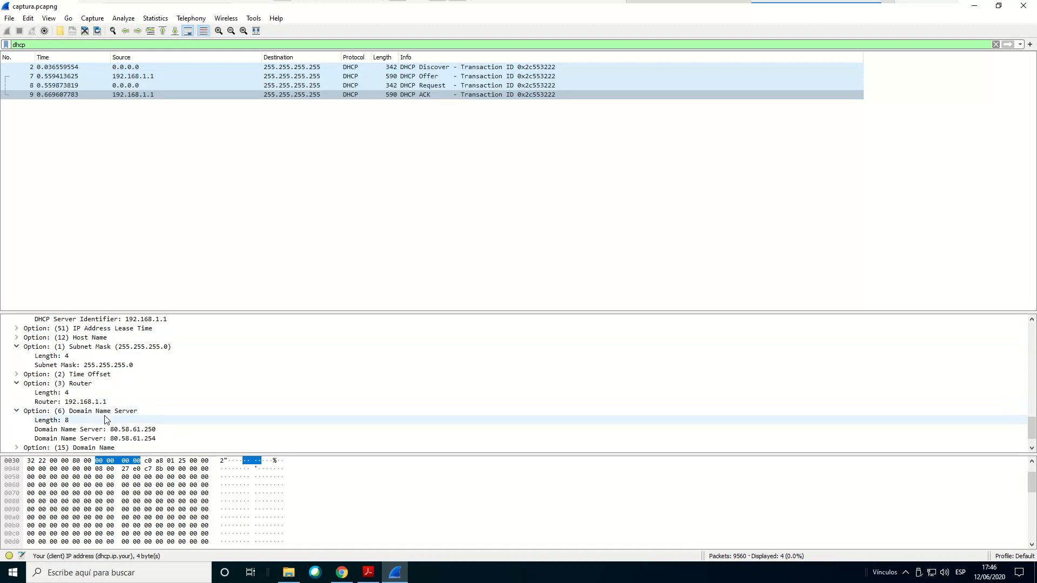
pyautogui.scroll(-1, 210, 425)
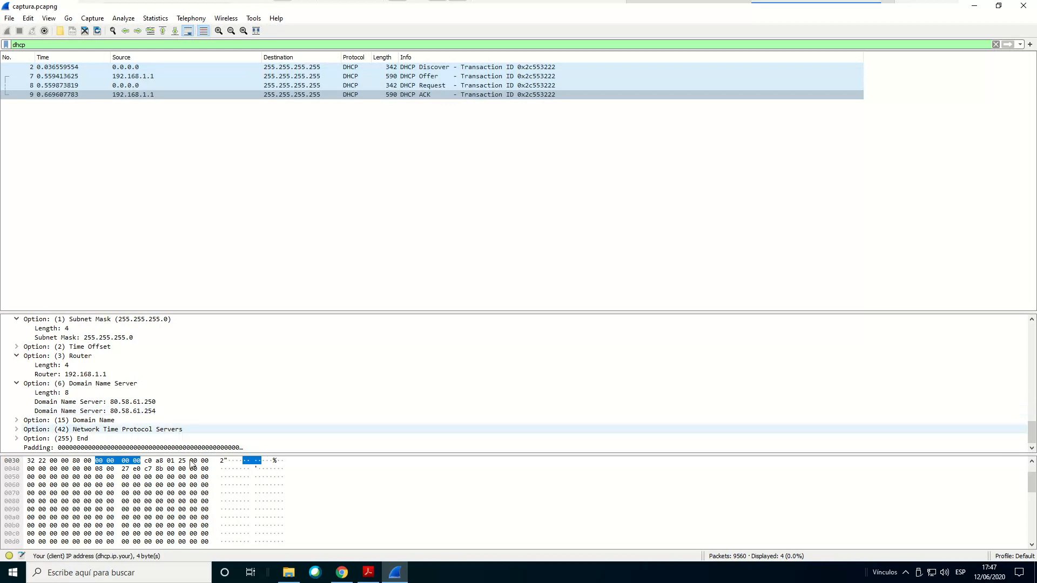
# Highlight question 1.12 on the client's DNS servers in Acrobat Reader, then check the Domain Name Server entries in Wireshark
pyautogui.click(371, 576)
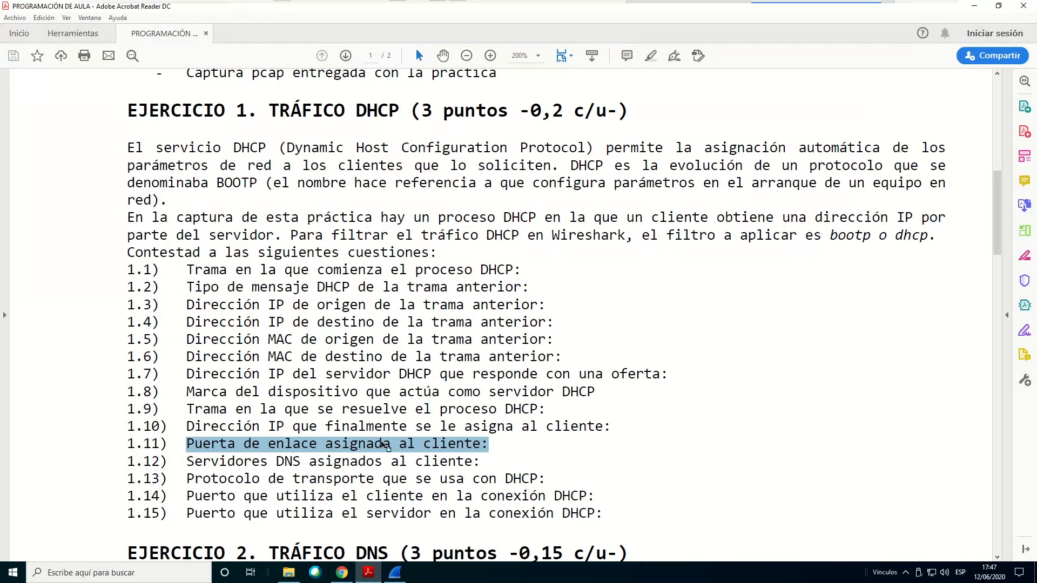
pyautogui.click(220, 468)
pyautogui.moveTo(219, 468); pyautogui.dragTo(454, 464)
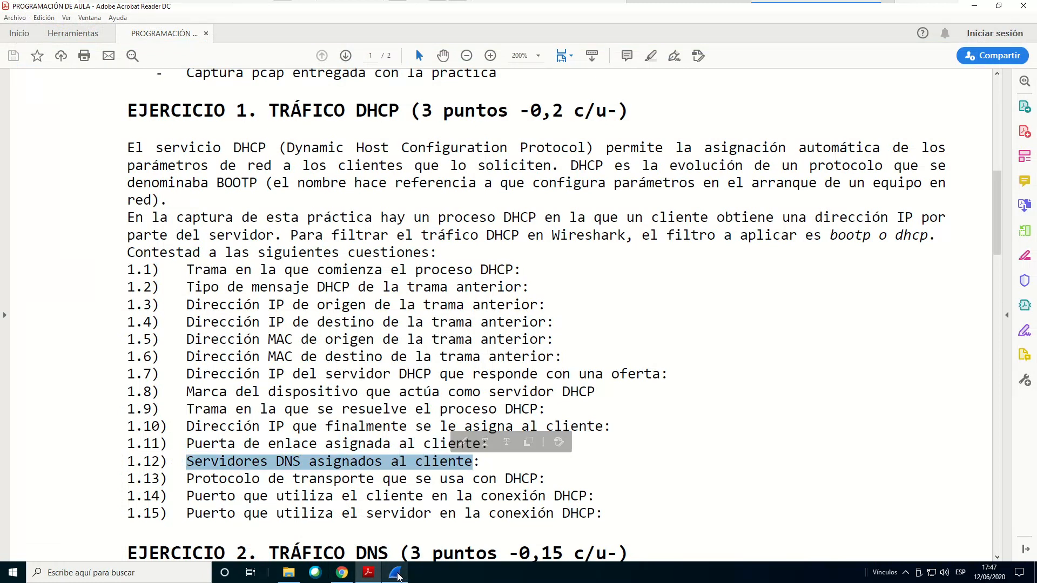
pyautogui.click(398, 574)
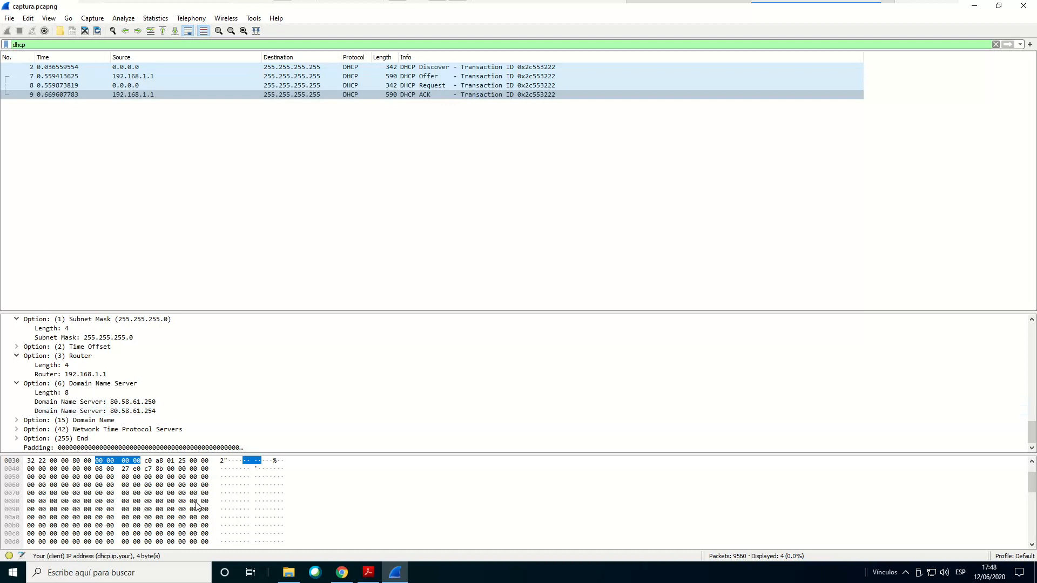
# Consult question 1.13 on DHCP's transport protocol in Acrobat Reader, then switch back to Wireshark
pyautogui.click(369, 574)
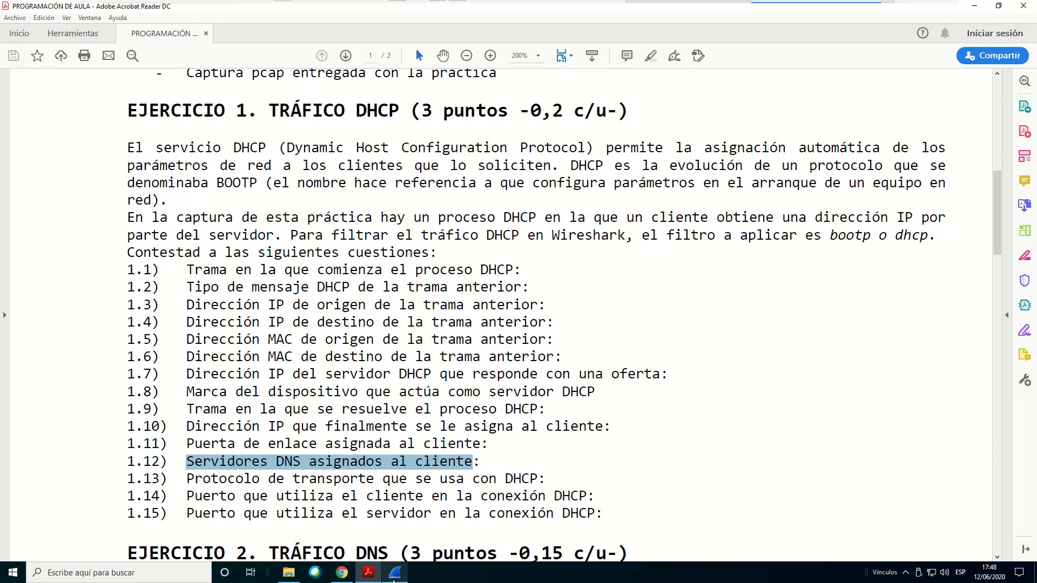
pyautogui.moveTo(394, 581)
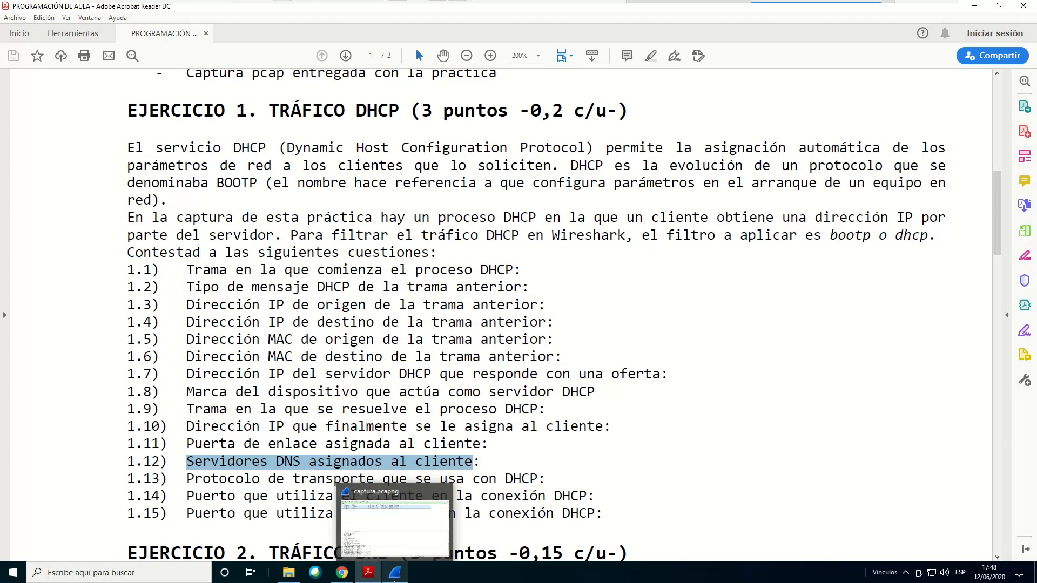
pyautogui.click(394, 580)
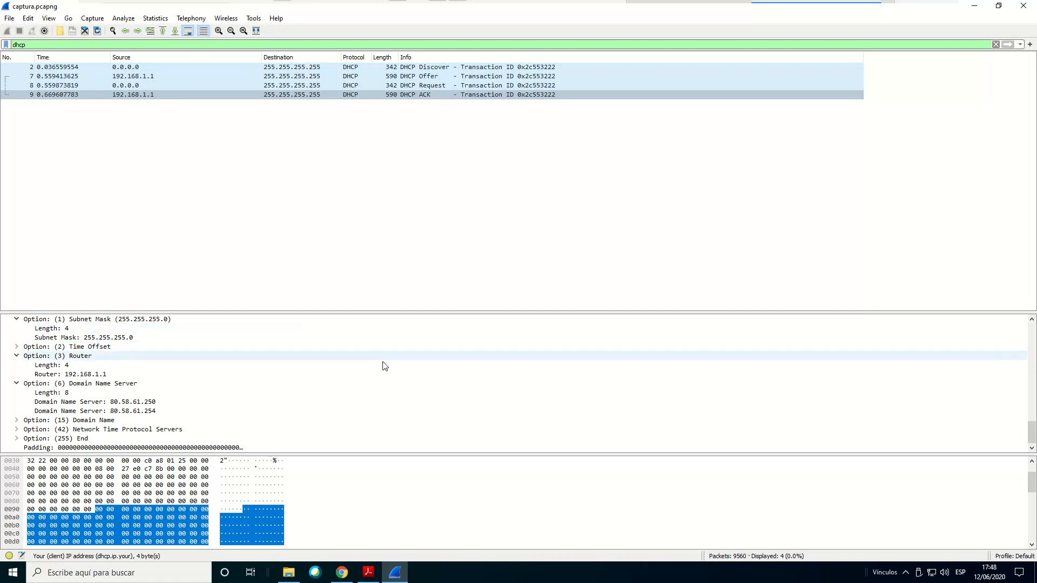
# Review the ACK packet's Ethernet and IPv4 layers, then select its User Datagram Protocol header
pyautogui.scroll(8, 387, 374)
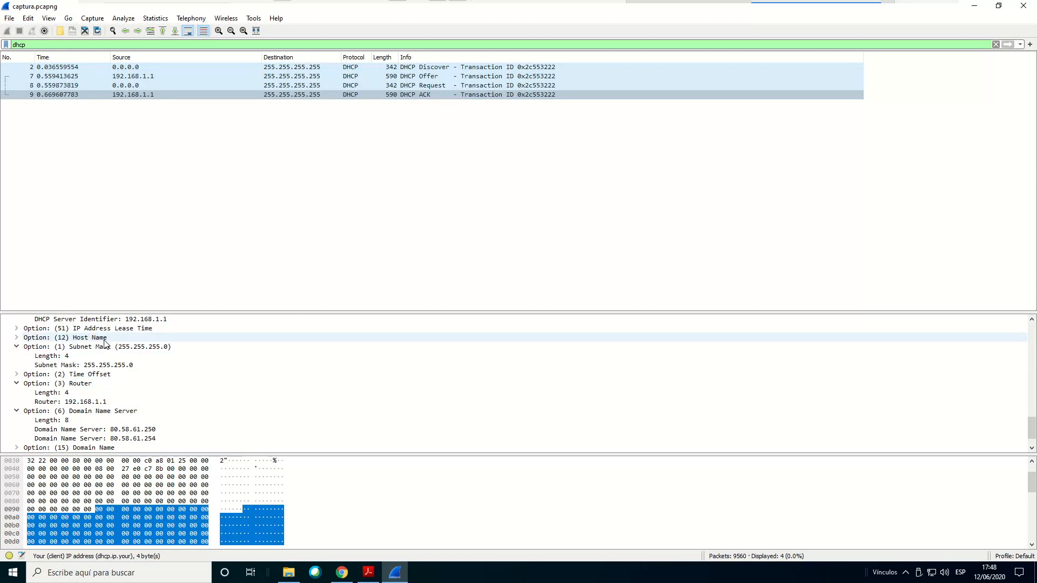
pyautogui.scroll(3, 104, 346)
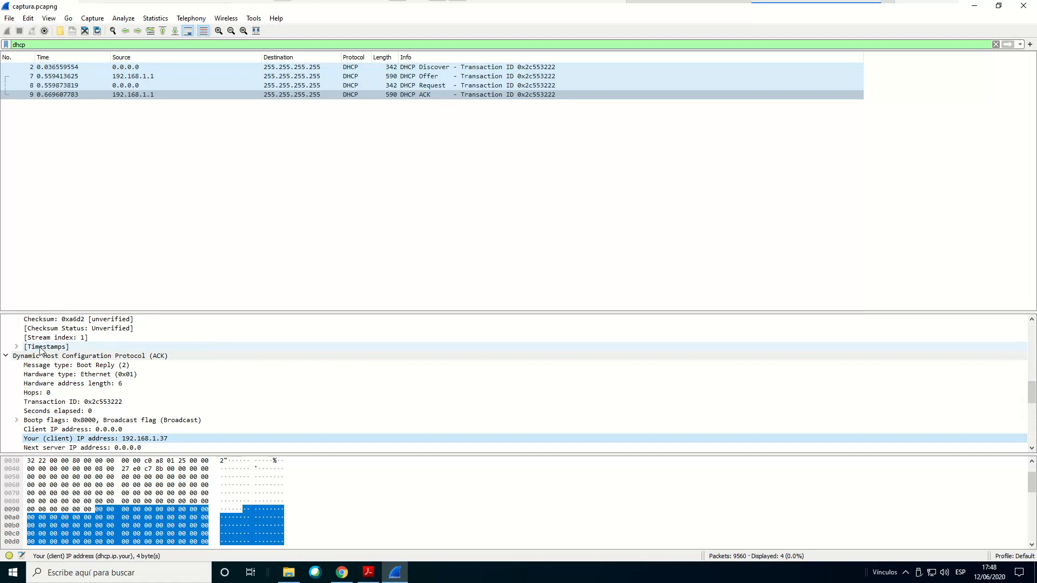
pyautogui.scroll(3, 94, 375)
pyautogui.scroll(3, 97, 375)
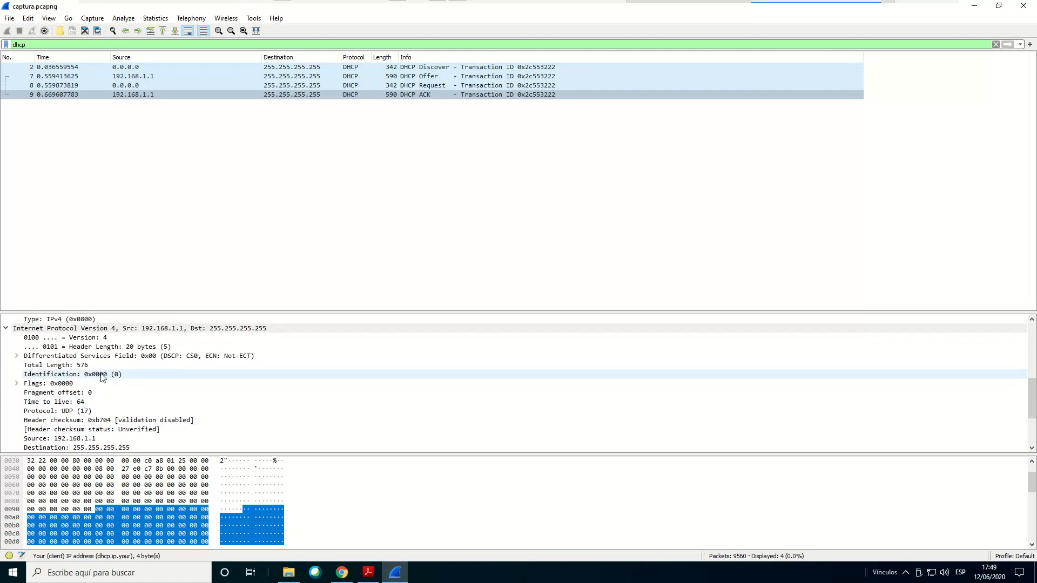
pyautogui.scroll(3, 103, 377)
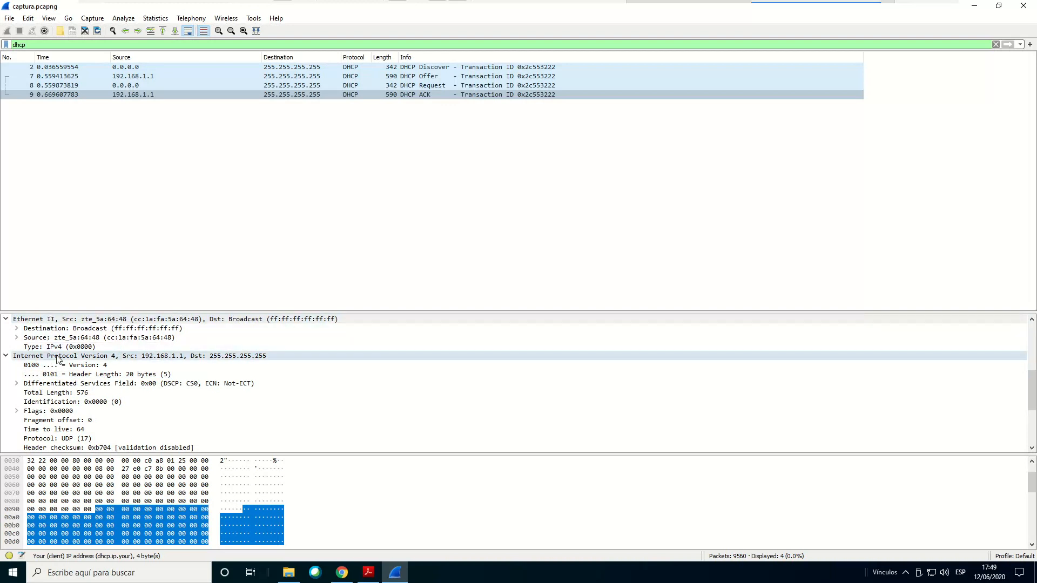
pyautogui.scroll(-1, 58, 360)
pyautogui.scroll(-2, 59, 361)
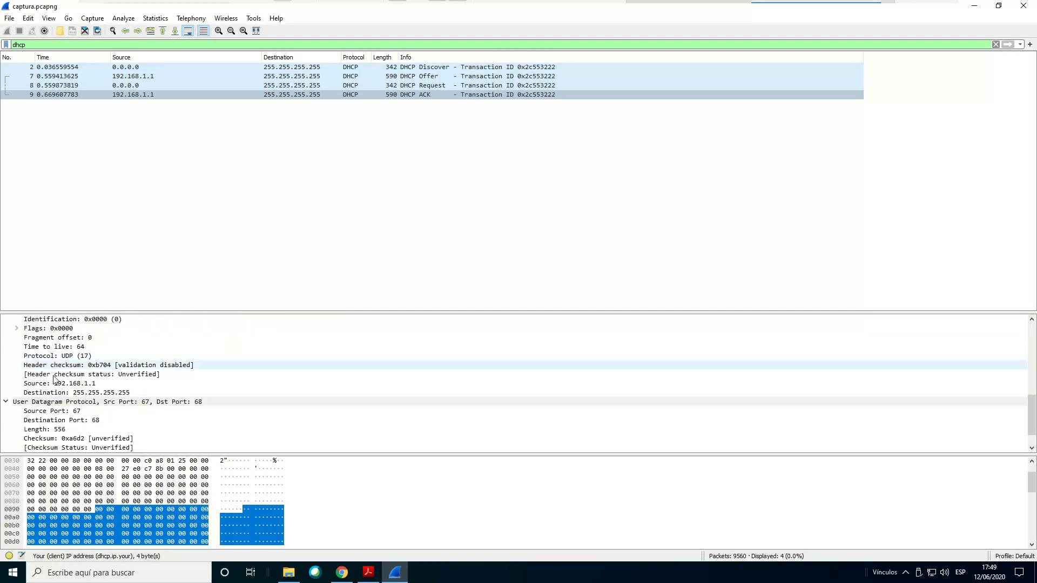
pyautogui.click(66, 402)
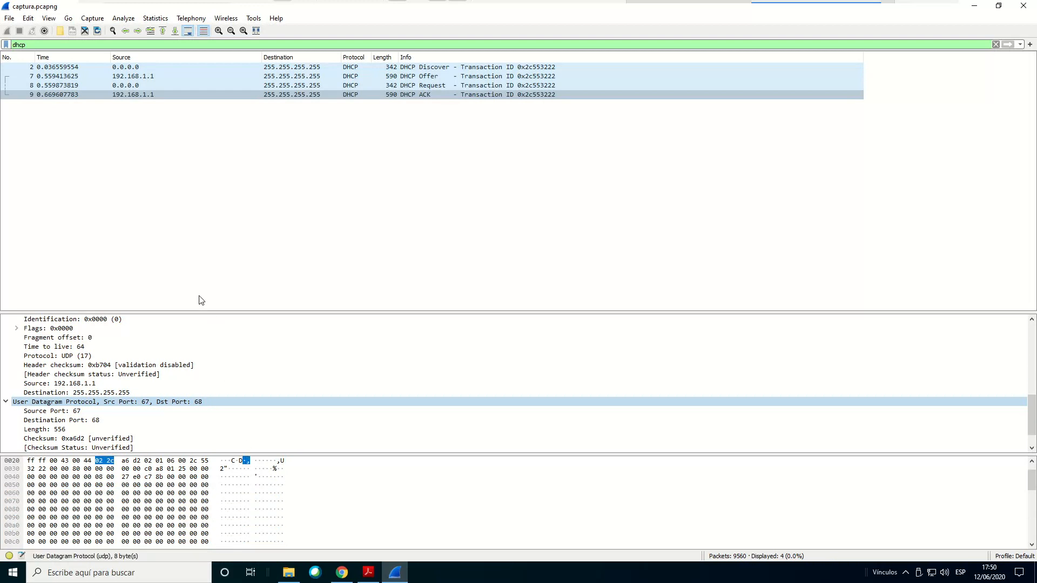
# Consult port questions 1.14 and 1.15 in Acrobat Reader, then select the ACK and Request packets in Wireshark to compare their UDP ports
pyautogui.click(369, 572)
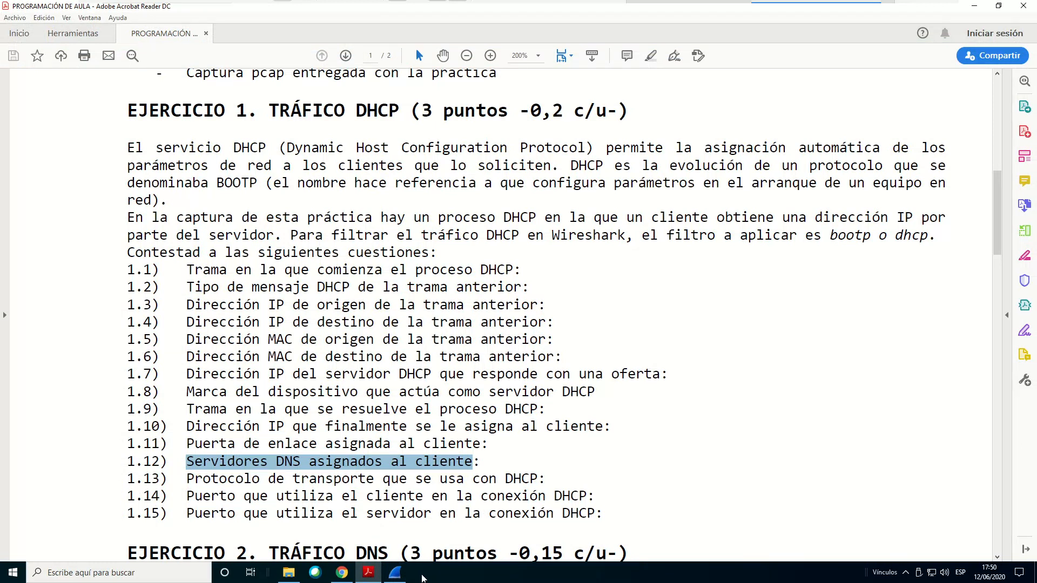
pyautogui.click(395, 573)
pyautogui.click(125, 96)
pyautogui.click(124, 94)
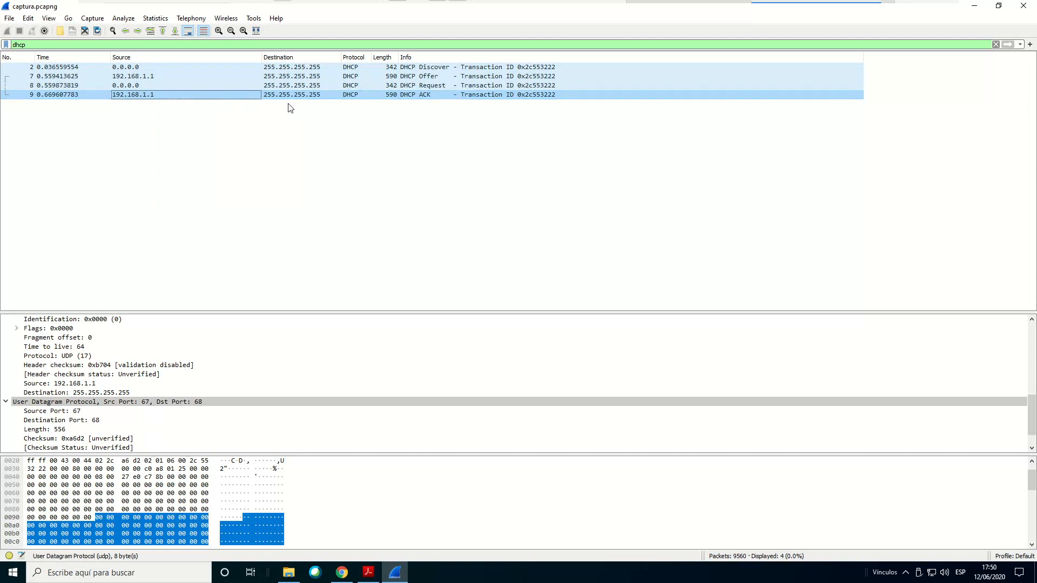
pyautogui.scroll(-1, 69, 426)
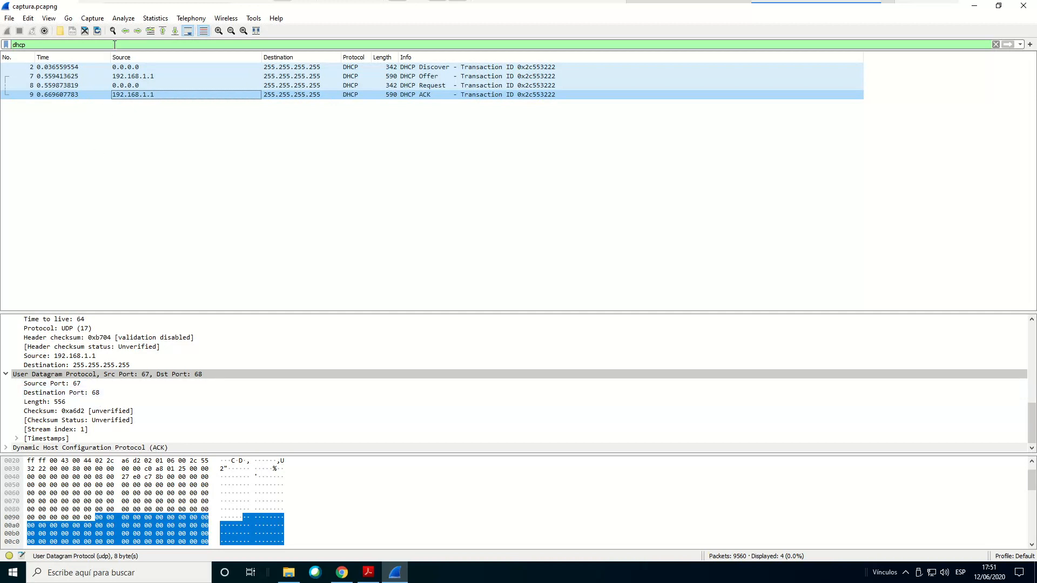
pyautogui.click(129, 90)
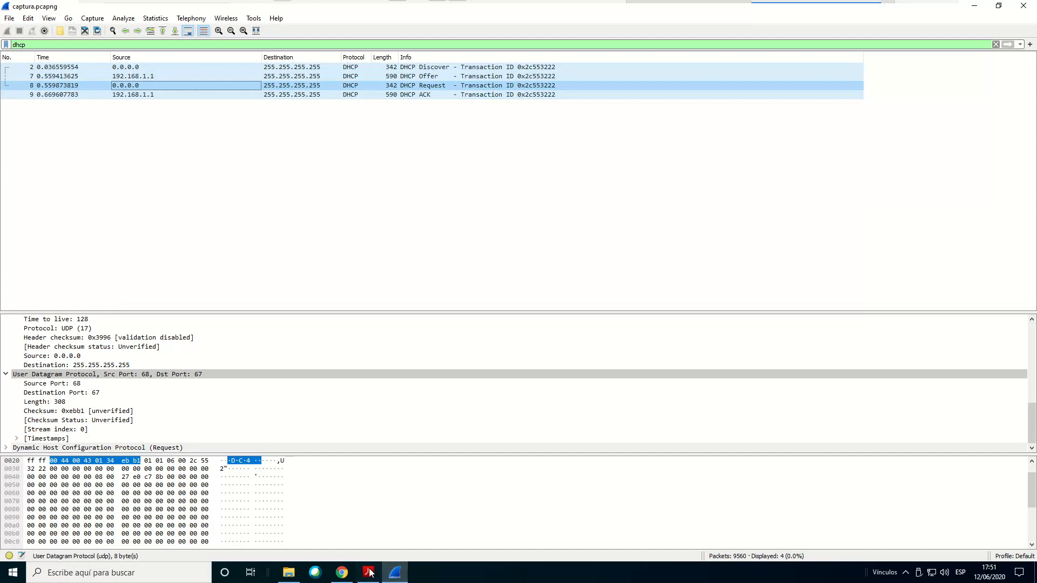
# Switch to Acrobat Reader and highlight "TRÁFICO DNS" in the Ejercicio 2 heading
pyautogui.moveTo(371, 577)
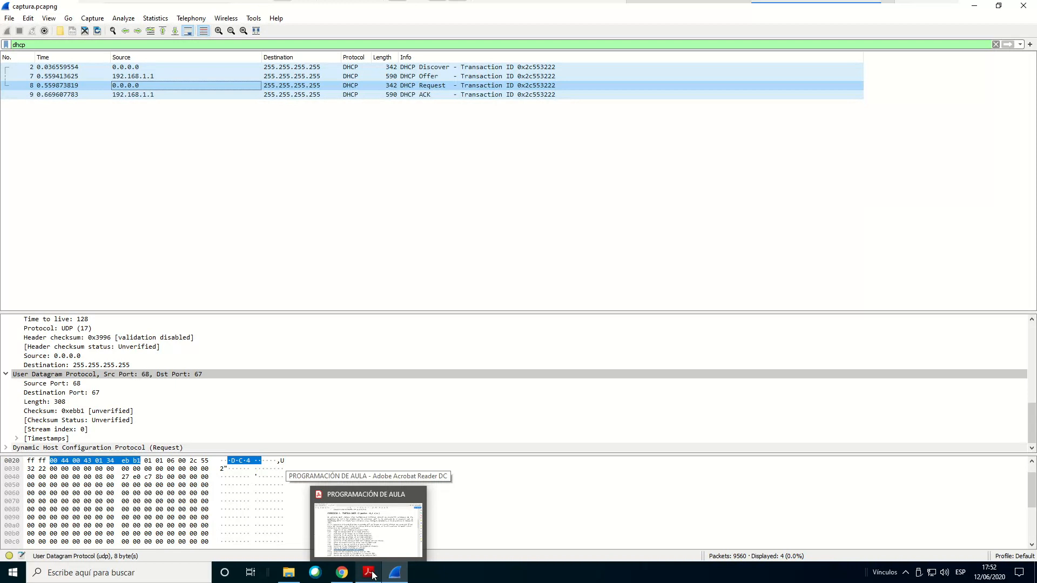
pyautogui.click(372, 576)
pyautogui.scroll(-3, 336, 308)
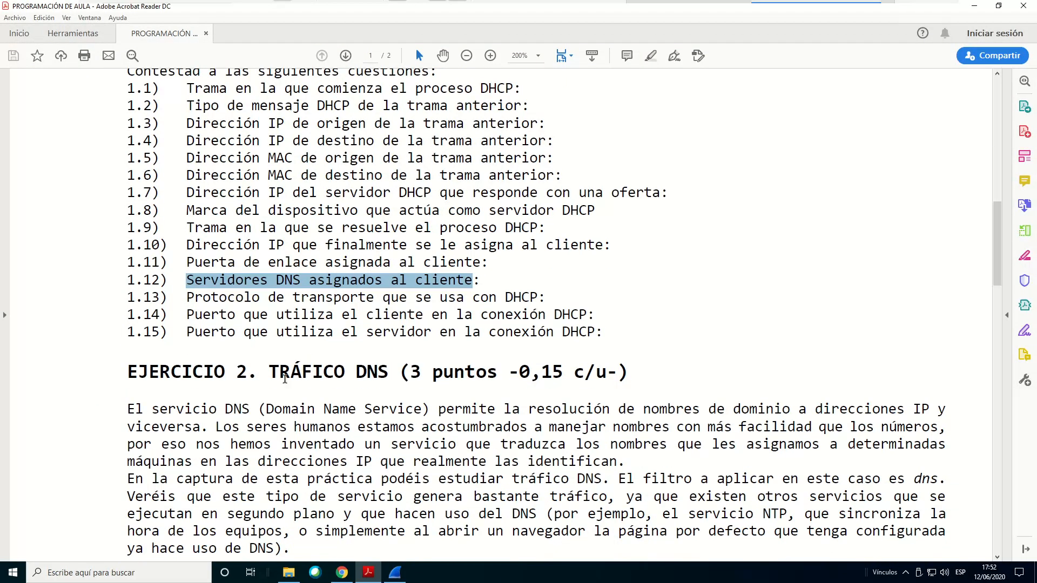
pyautogui.moveTo(270, 372); pyautogui.dragTo(410, 374)
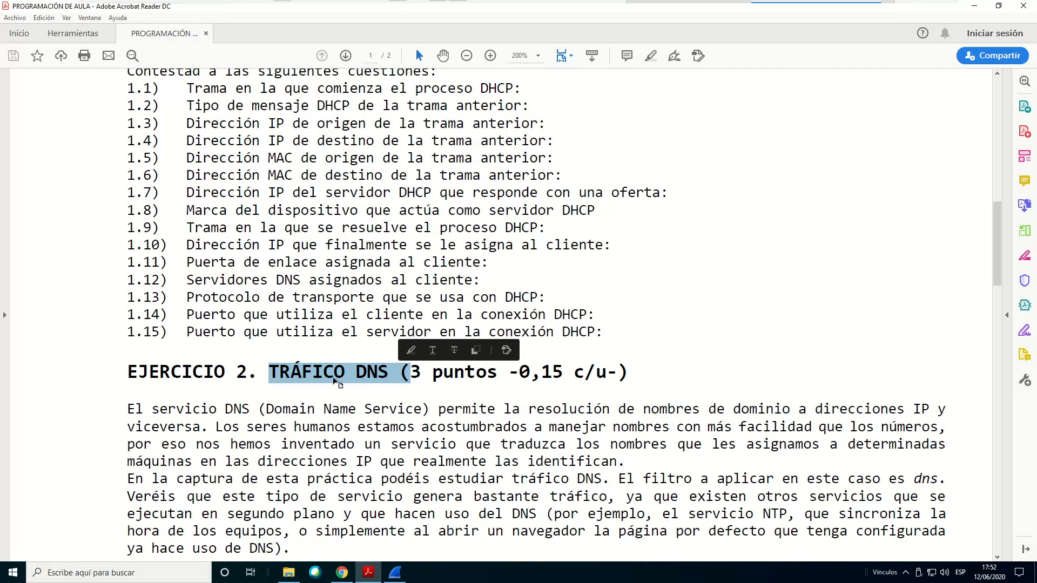
# Highlight "TRÁFICO DNS" in the Ejercicio 2 heading, then the filter name "dns" in the description below it
pyautogui.click(254, 370)
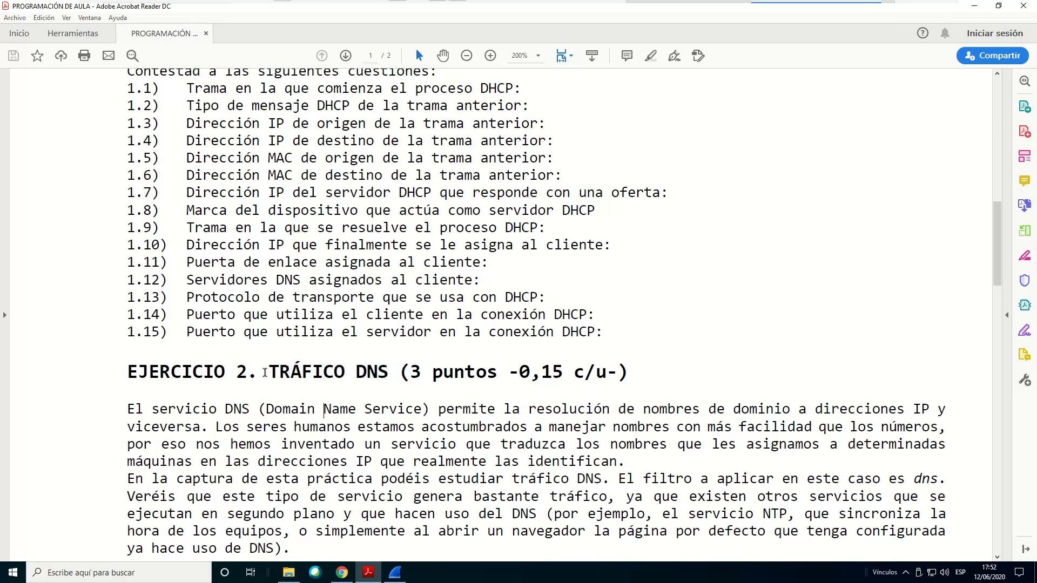
pyautogui.moveTo(266, 370); pyautogui.dragTo(392, 377)
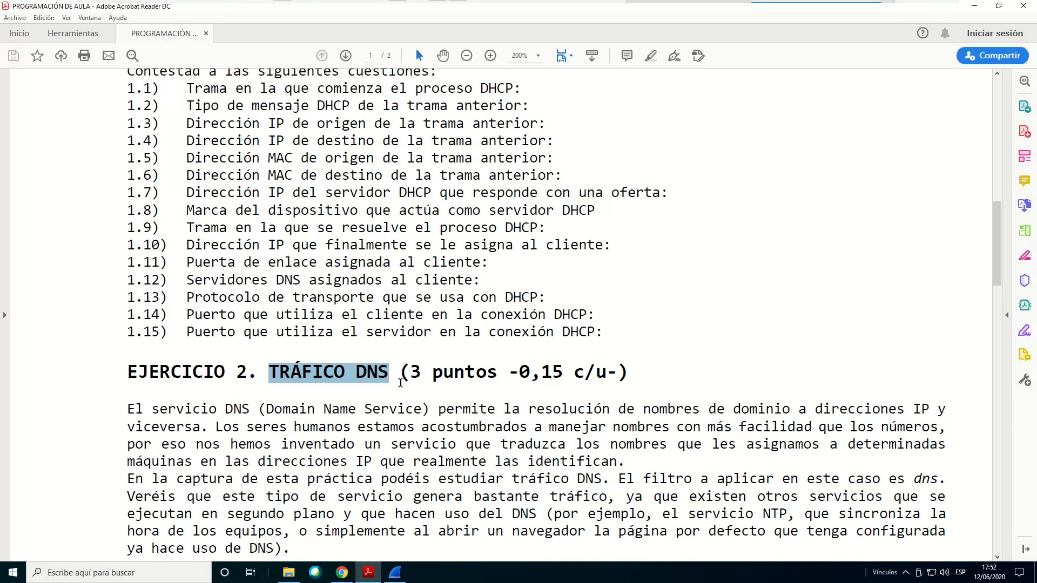
pyautogui.scroll(-3, 426, 424)
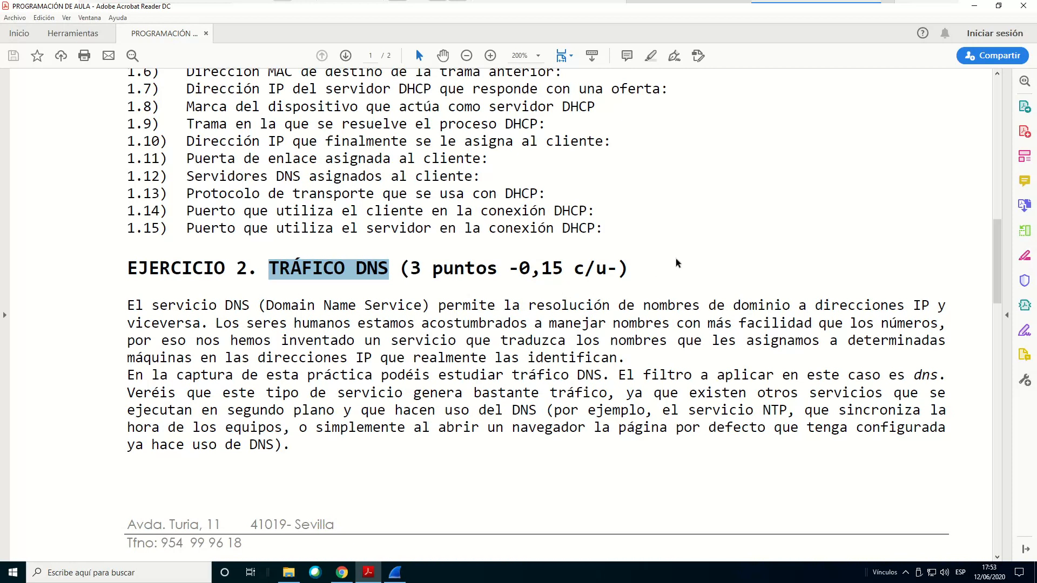
pyautogui.scroll(-1, 687, 220)
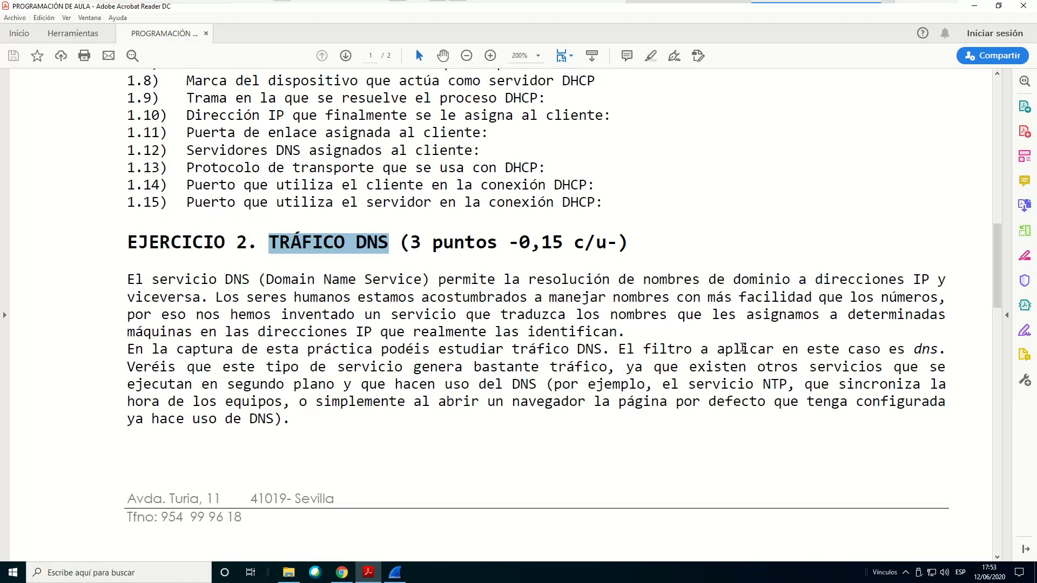
pyautogui.click(914, 349)
pyautogui.moveTo(925, 350); pyautogui.dragTo(941, 351)
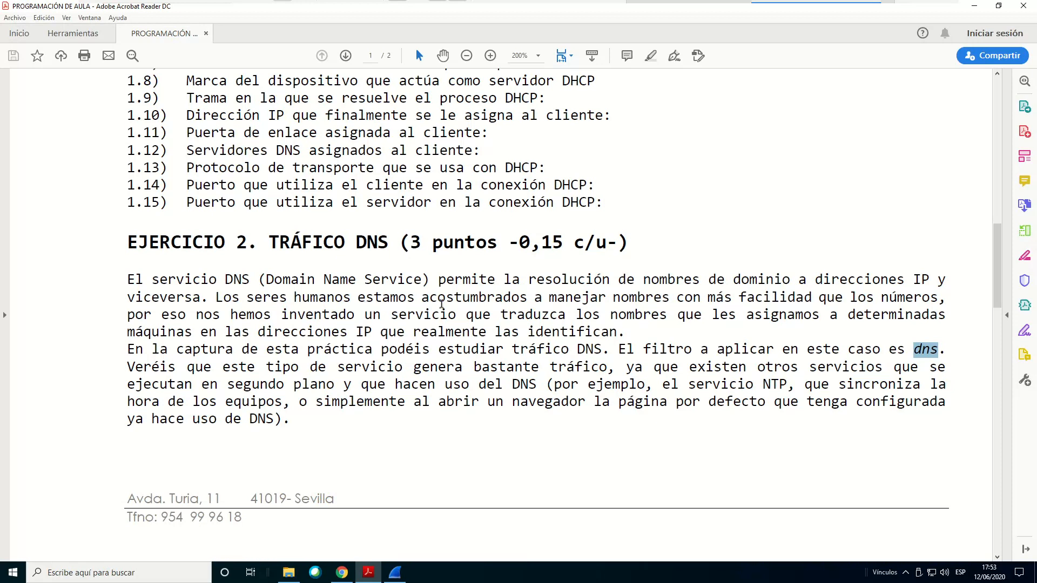
# Read the Ejercicio 2 DNS questions on page 2 of the document
pyautogui.scroll(-5, 468, 297)
pyautogui.scroll(-3, 469, 276)
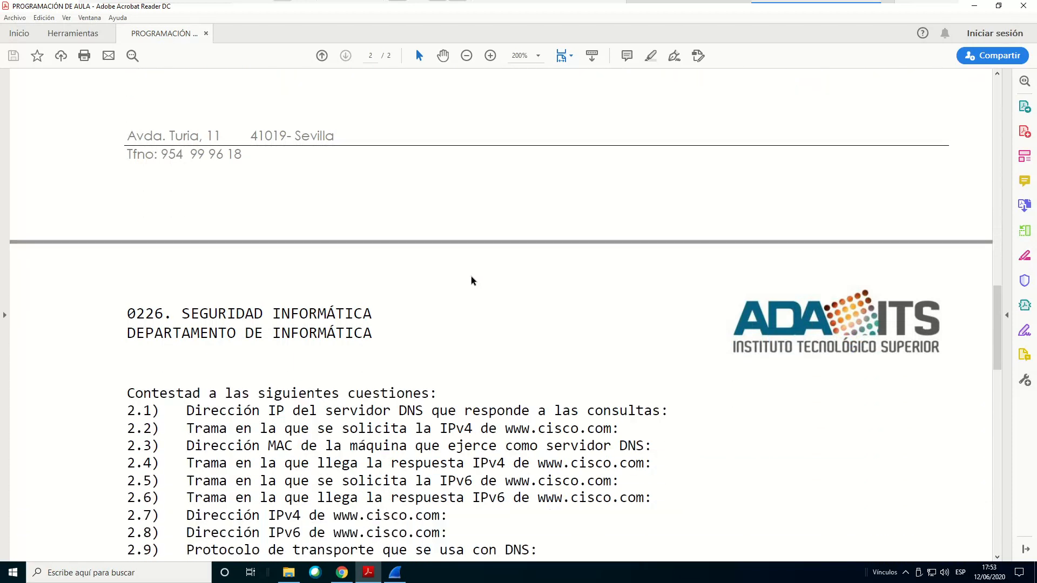
pyautogui.scroll(-6, 468, 271)
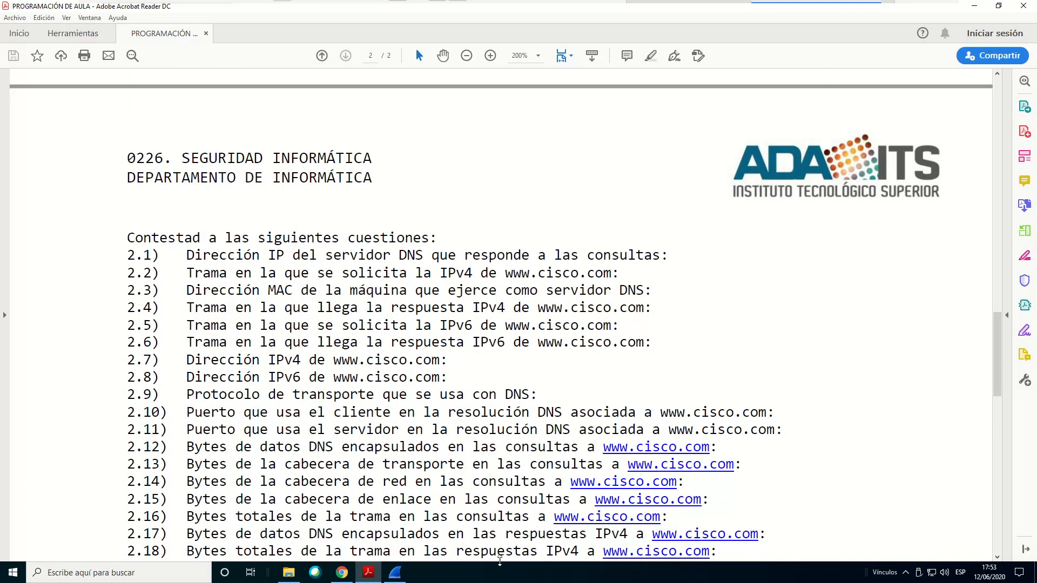
# Switch to Wireshark, replace the display filter with dns and look through the filtered packet list
pyautogui.click(394, 572)
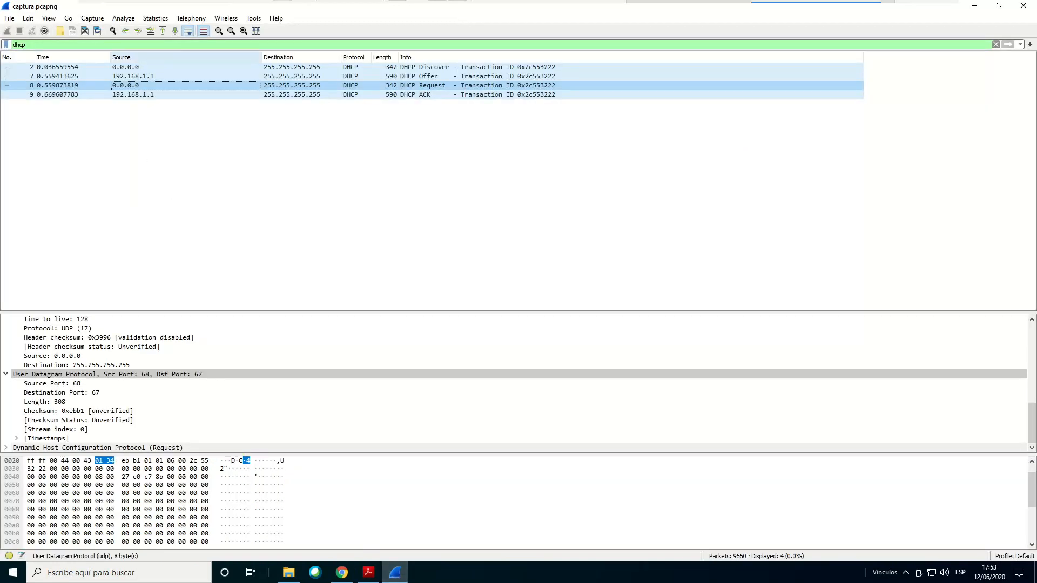
pyautogui.moveTo(59, 44); pyautogui.dragTo(1, 40)
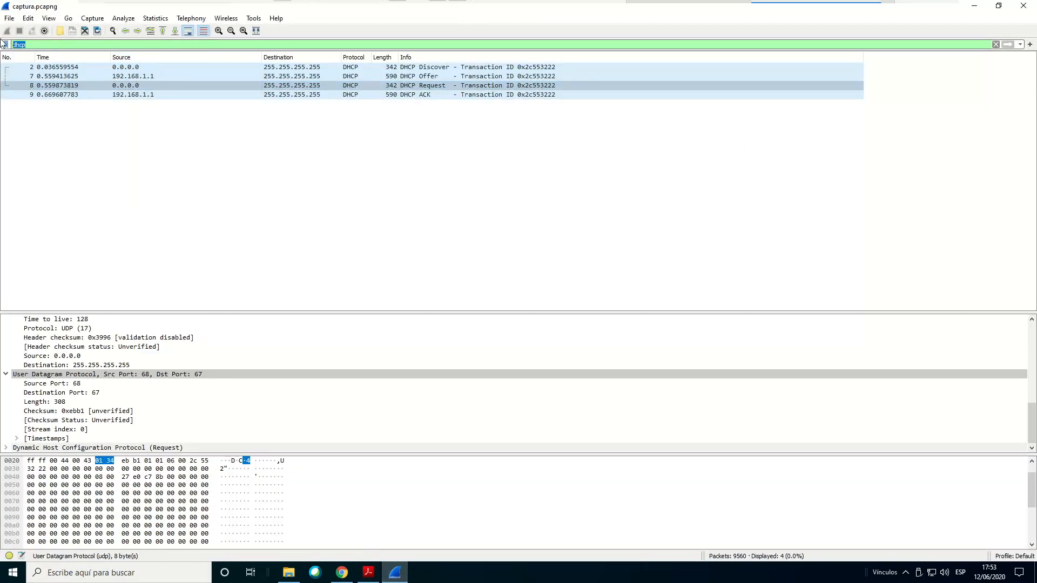
pyautogui.write('dns')
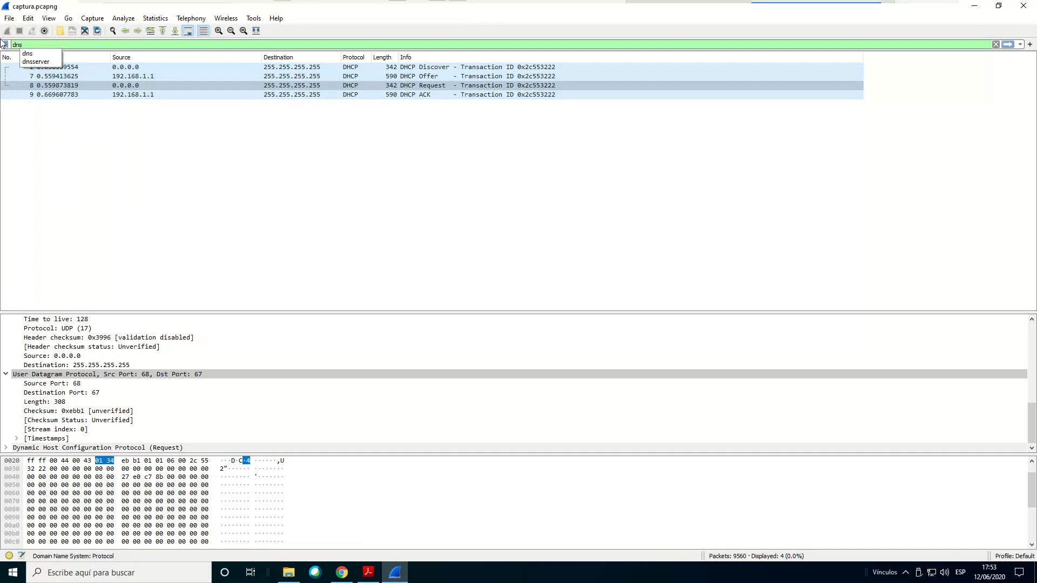
pyautogui.press('Return')
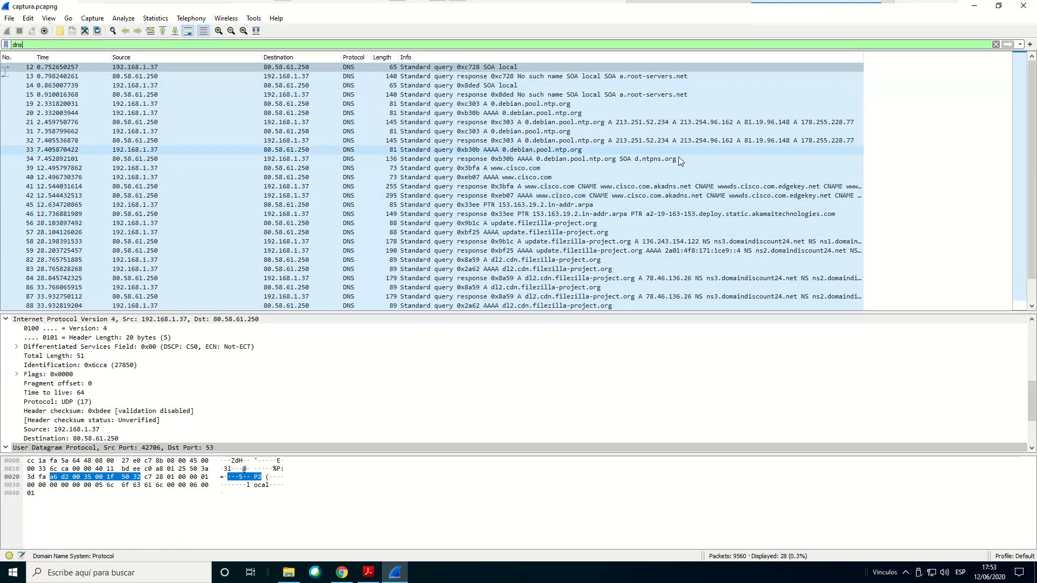
pyautogui.scroll(-1, 673, 178)
pyautogui.scroll(1, 669, 186)
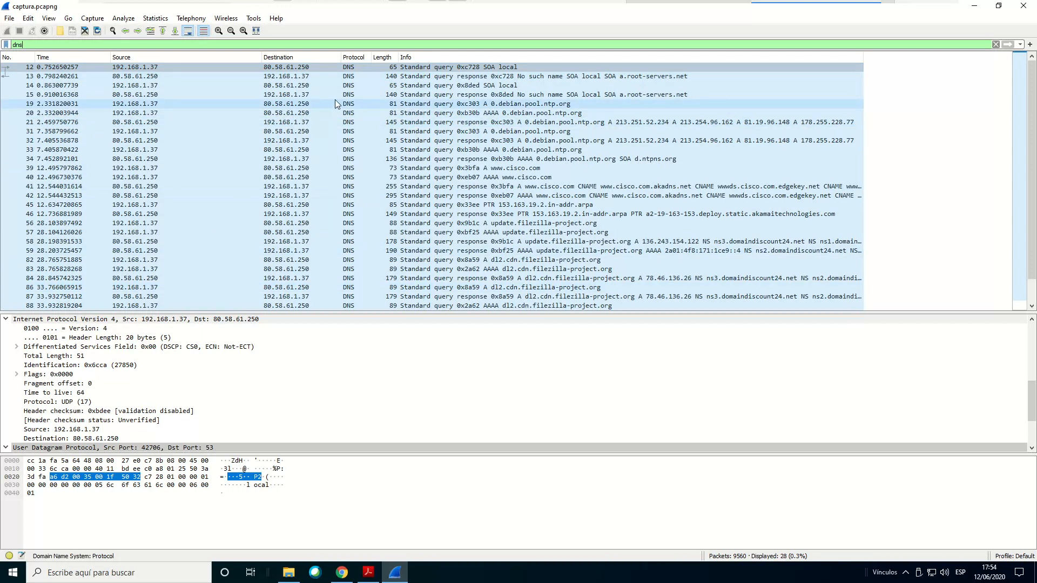
pyautogui.click(1032, 82)
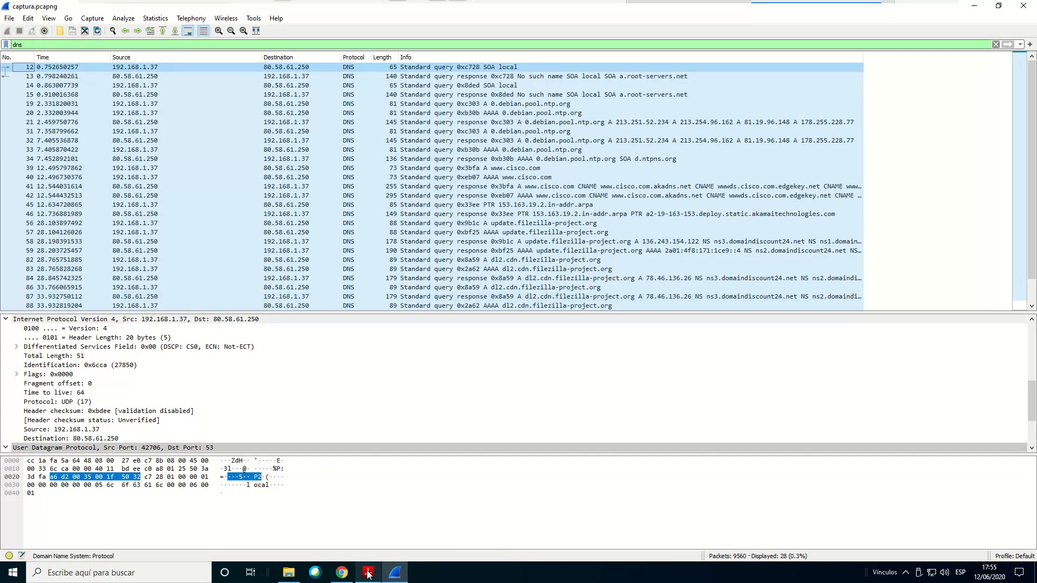
# Highlight question 2.1 on the DNS server's IP address in Acrobat Reader and check it against the DNS packets in Wireshark
pyautogui.click(375, 492)
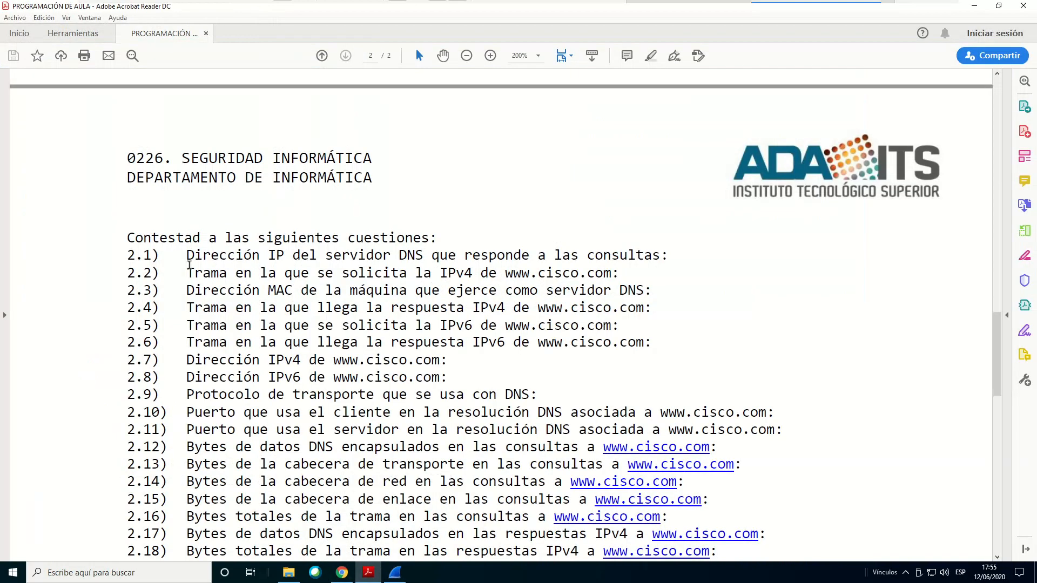
pyautogui.moveTo(186, 257); pyautogui.dragTo(610, 261)
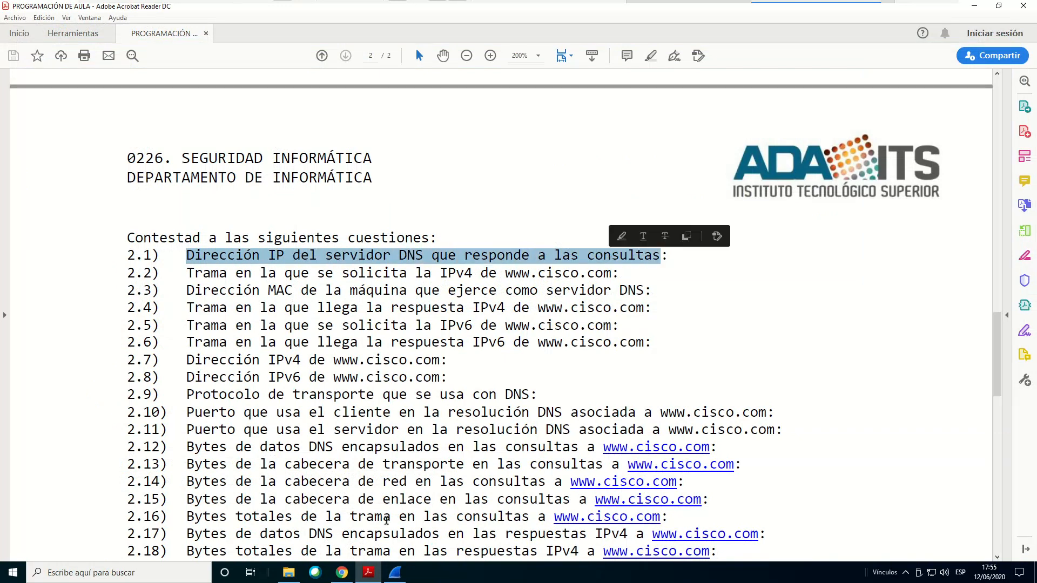
pyautogui.click(397, 577)
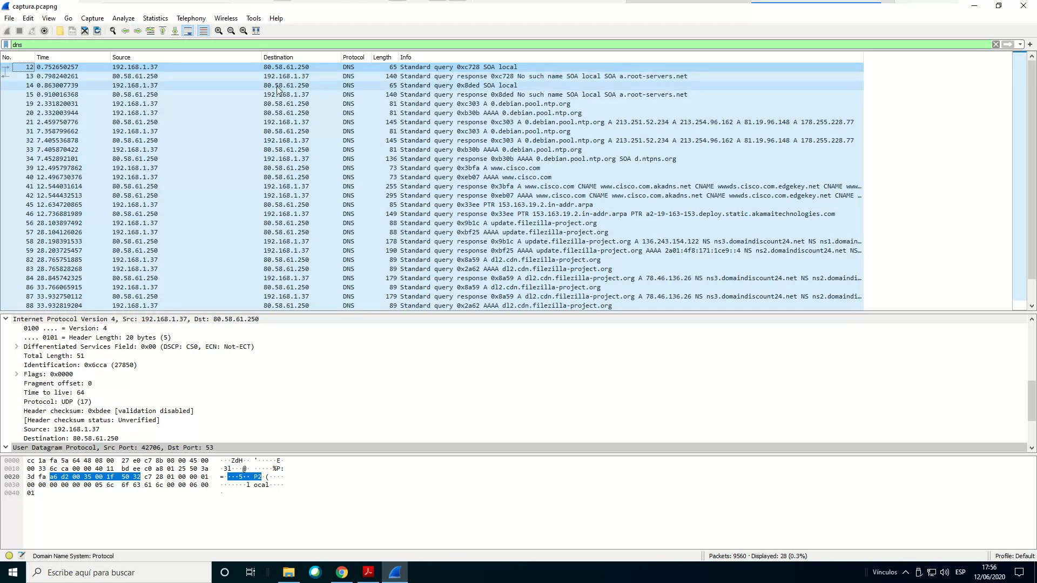
pyautogui.click(369, 572)
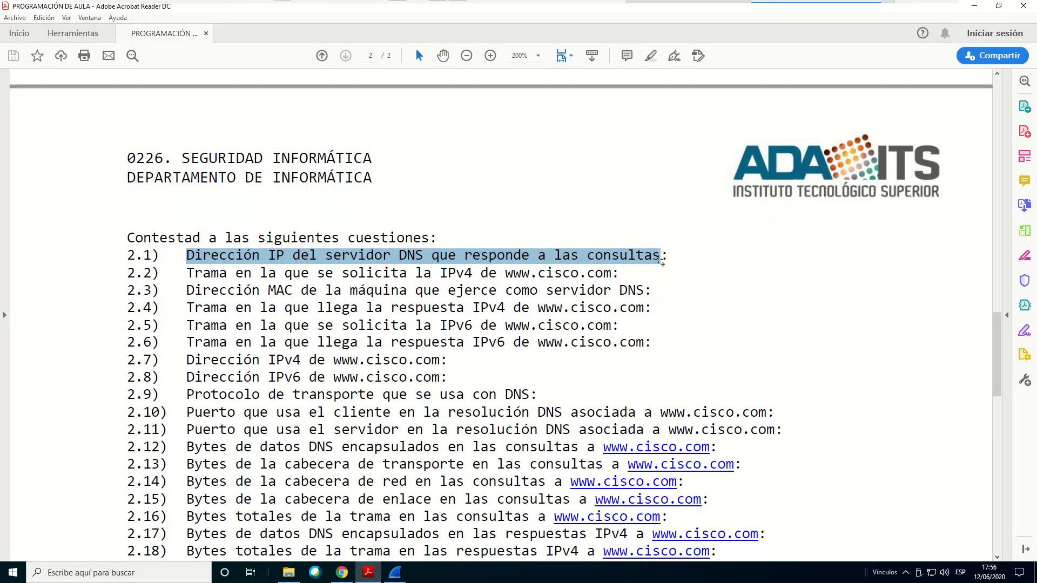
pyautogui.click(395, 572)
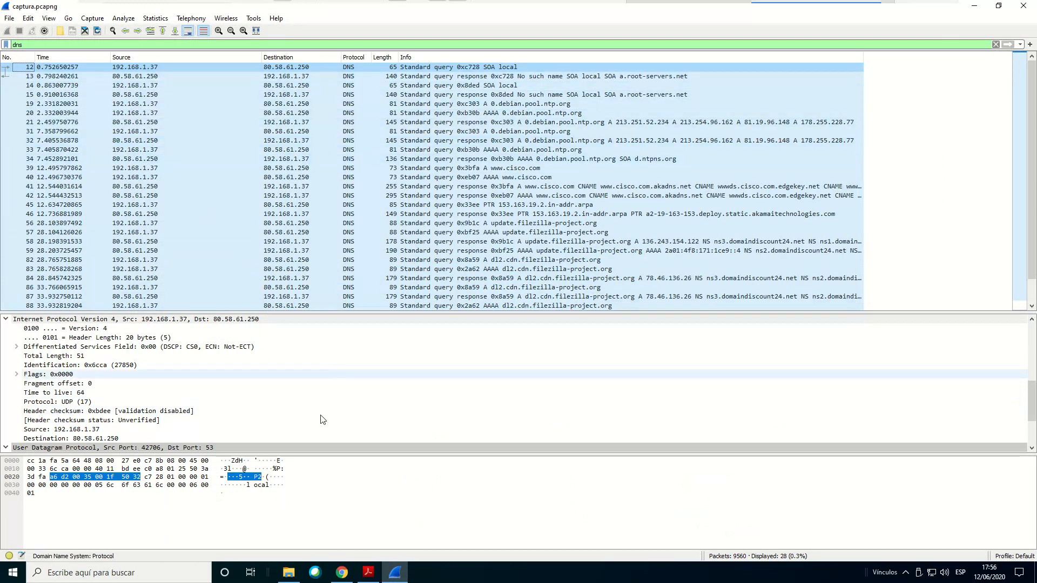
pyautogui.click(372, 573)
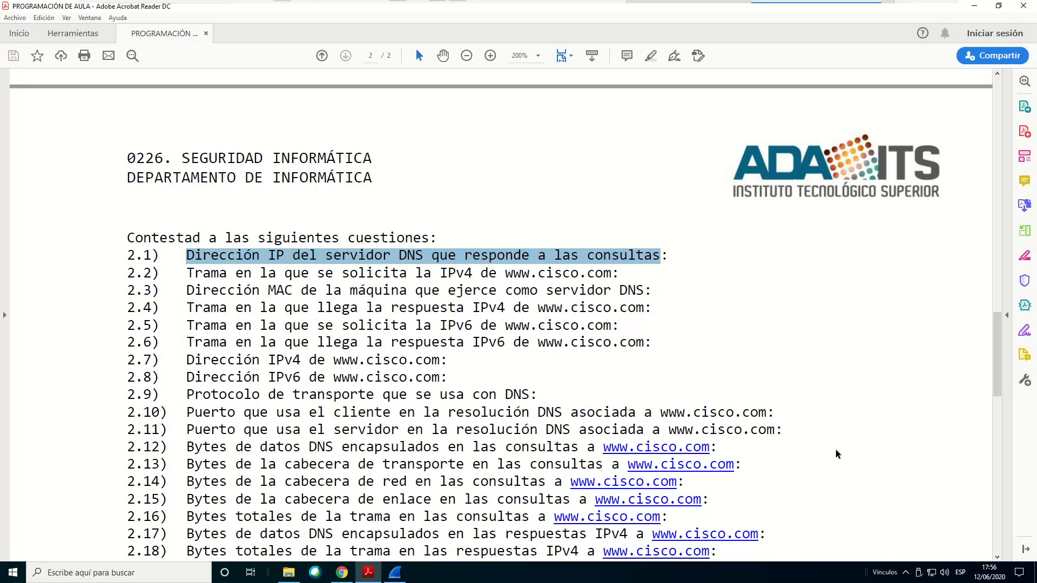
pyautogui.click(394, 573)
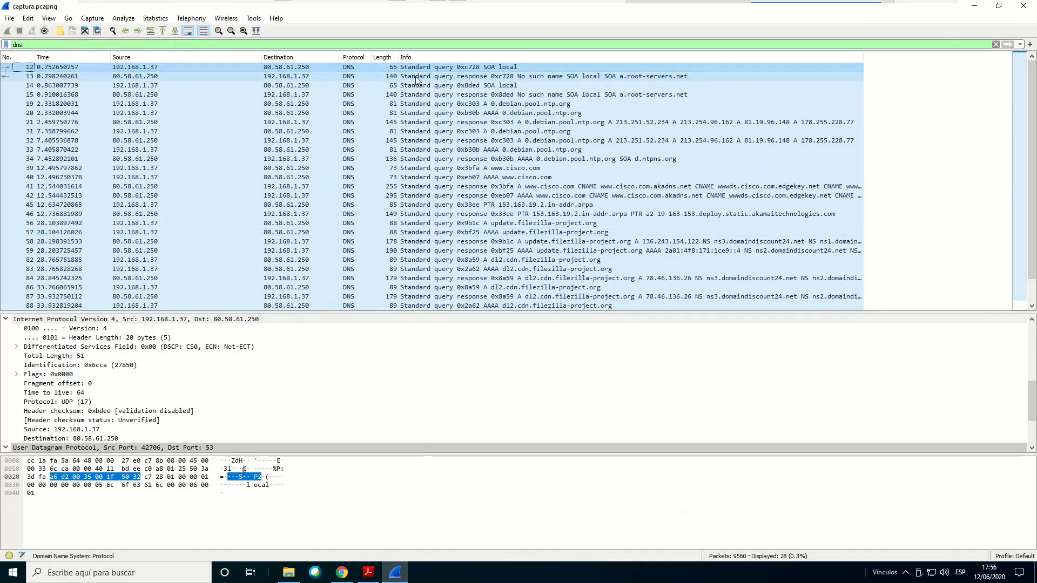
pyautogui.click(407, 165)
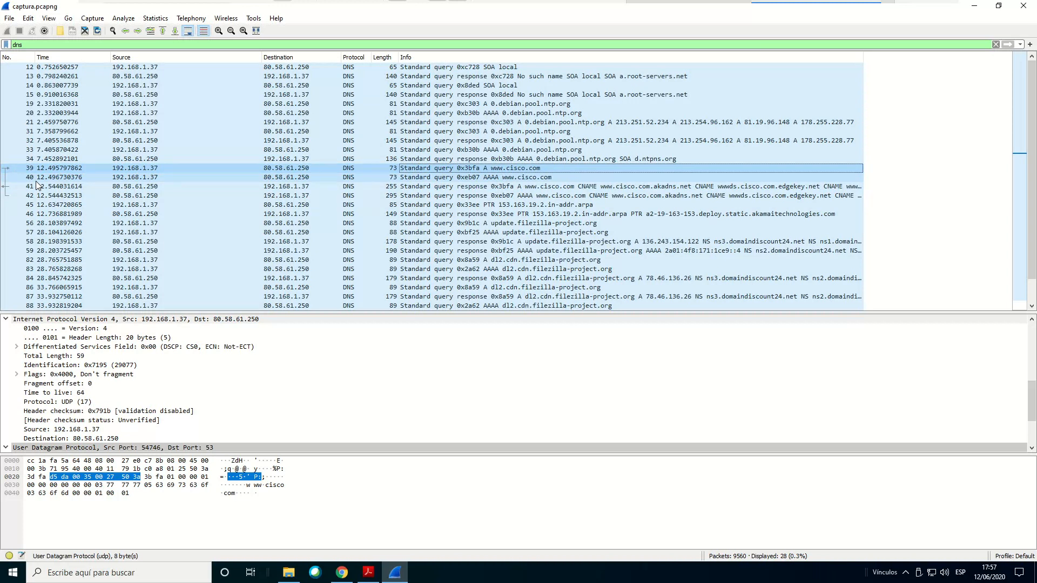
pyautogui.click(367, 574)
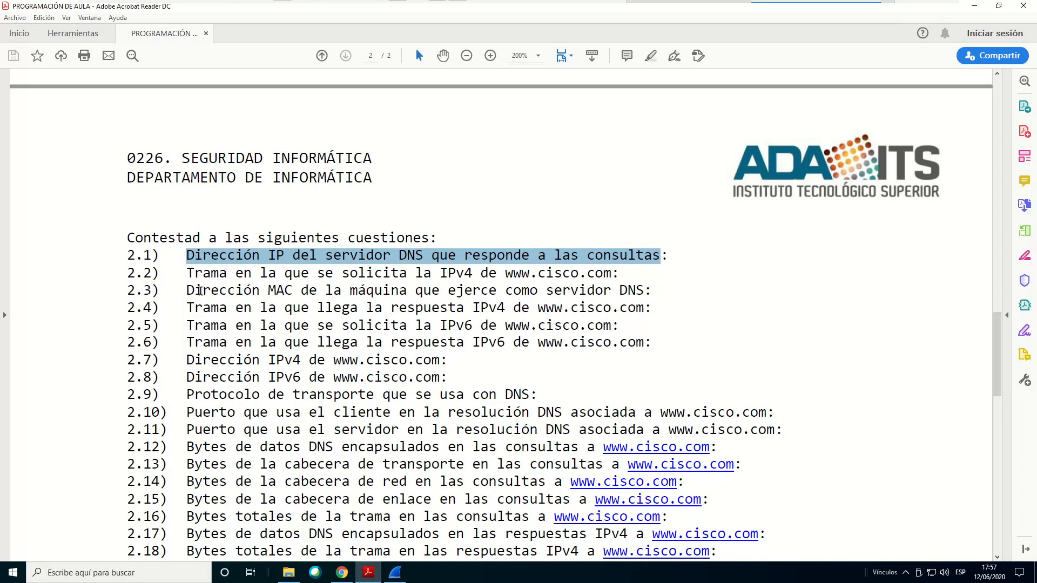
pyautogui.click(192, 288)
pyautogui.moveTo(187, 273); pyautogui.dragTo(619, 278)
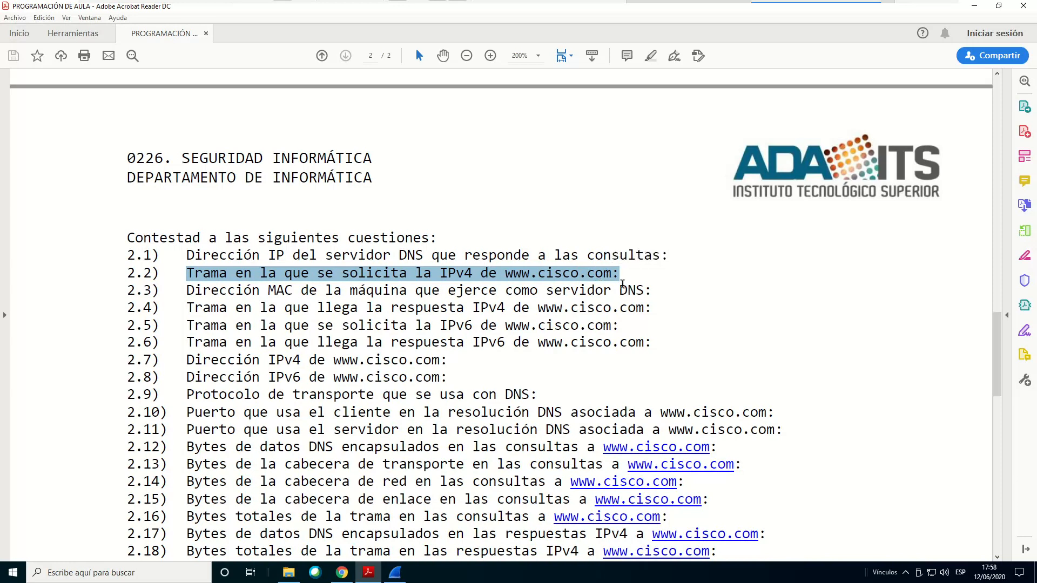
pyautogui.click(395, 572)
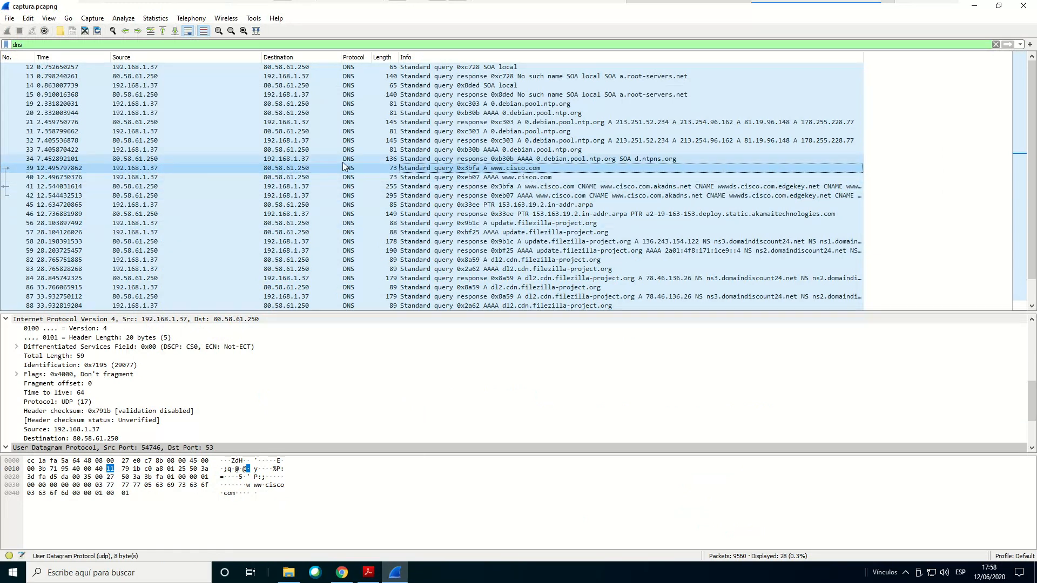
# Highlight question 2.3 on the DNS server's MAC address in Acrobat Reader, then switch back to Wireshark
pyautogui.click(368, 573)
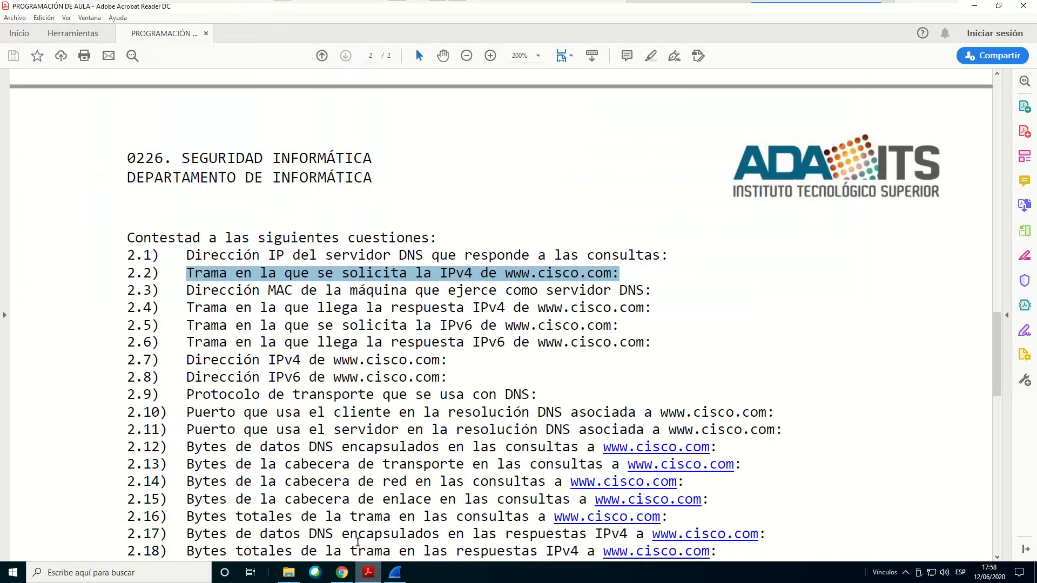
pyautogui.moveTo(187, 292); pyautogui.dragTo(652, 292)
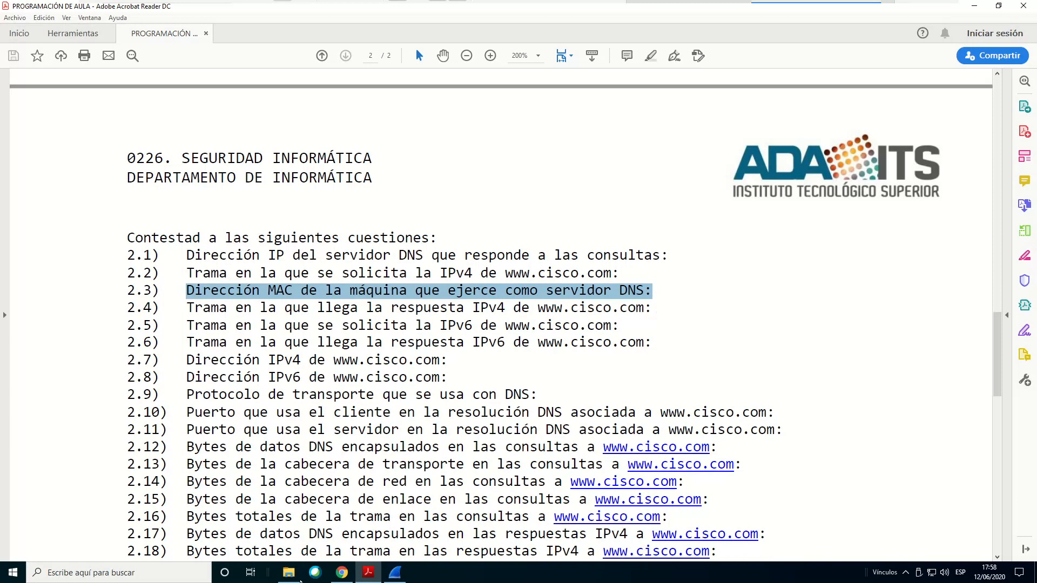
pyautogui.moveTo(402, 578)
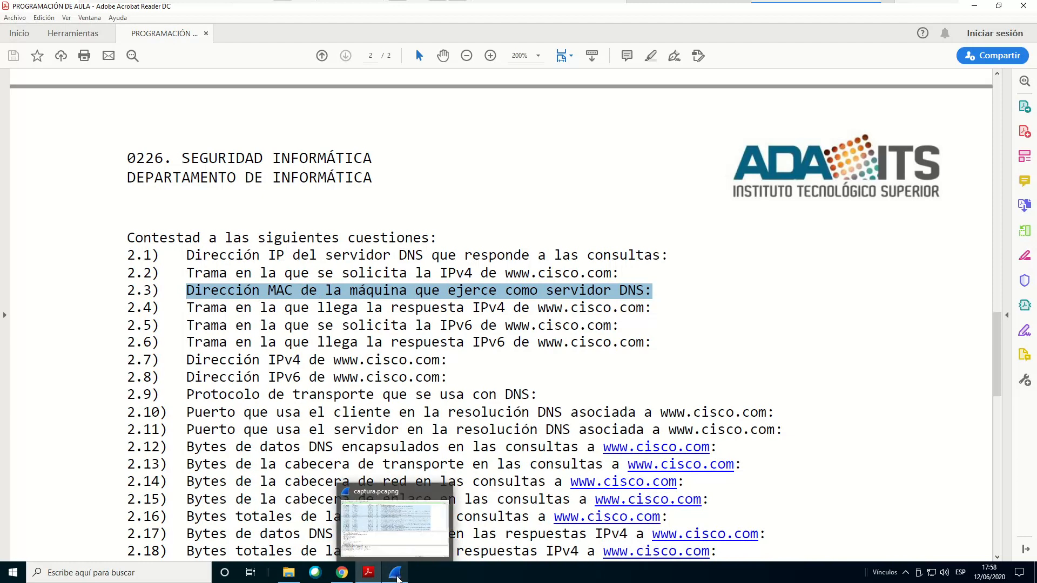
pyautogui.click(395, 573)
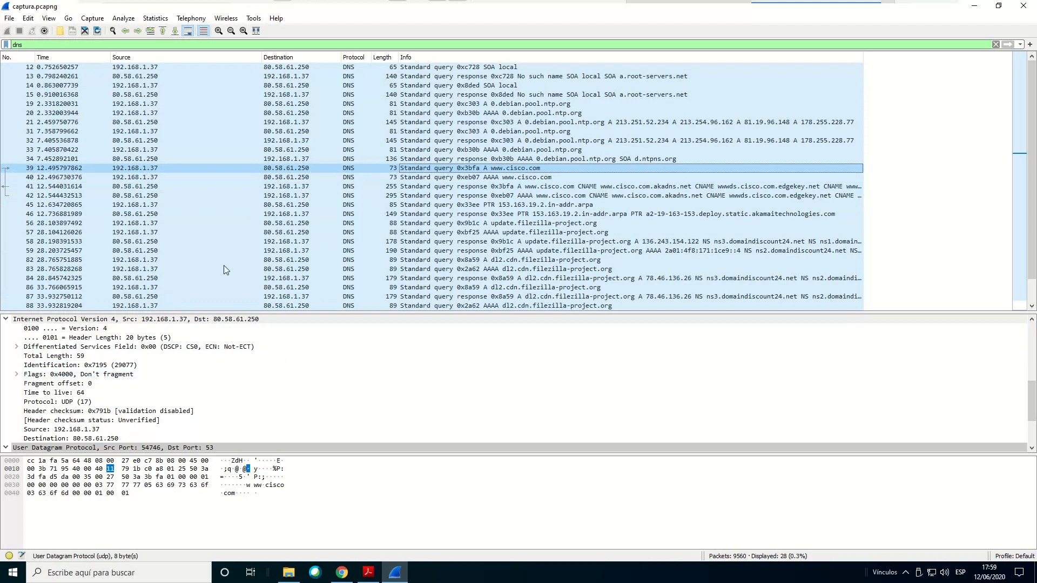
# Select the Ethernet II header of packet 39, then its Destination MAC address field
pyautogui.scroll(8, 254, 387)
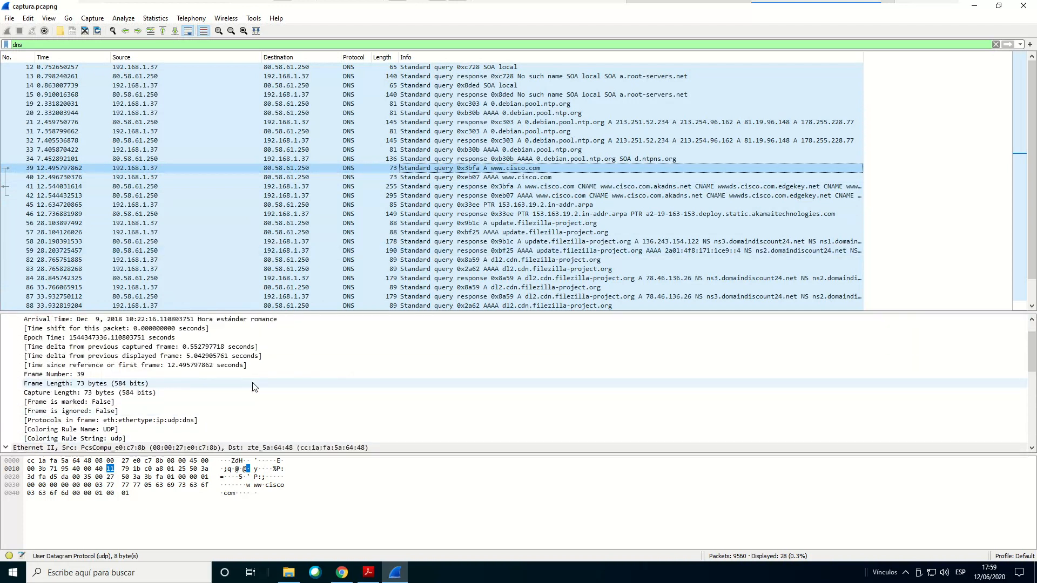
pyautogui.scroll(-3, 254, 387)
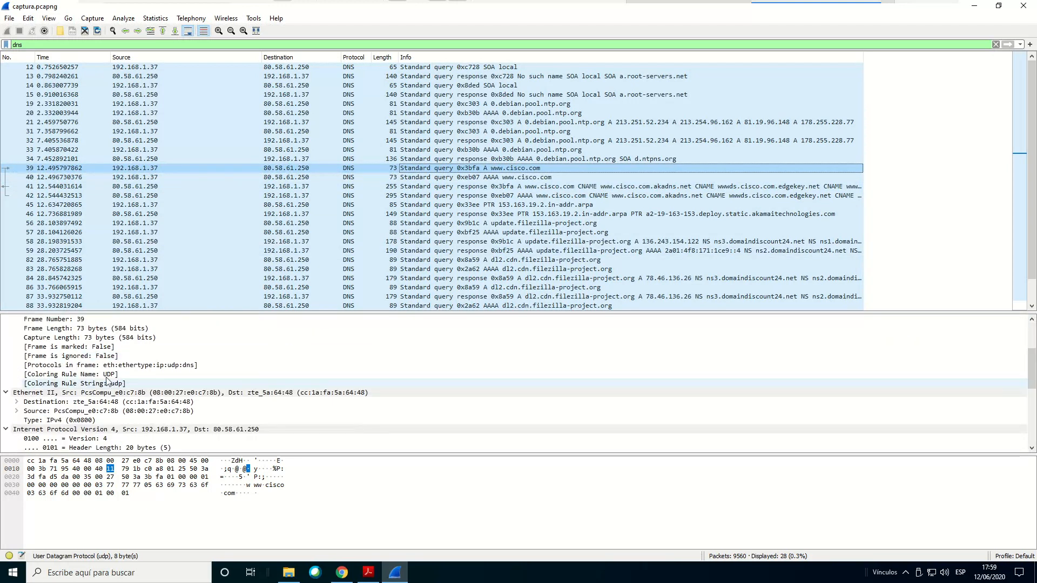
pyautogui.click(38, 393)
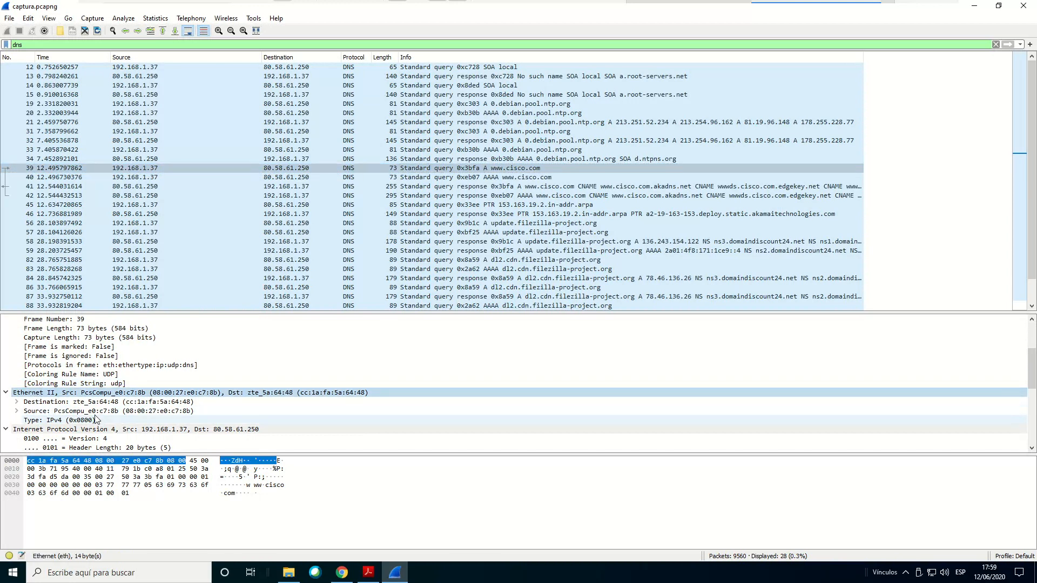
pyautogui.click(51, 403)
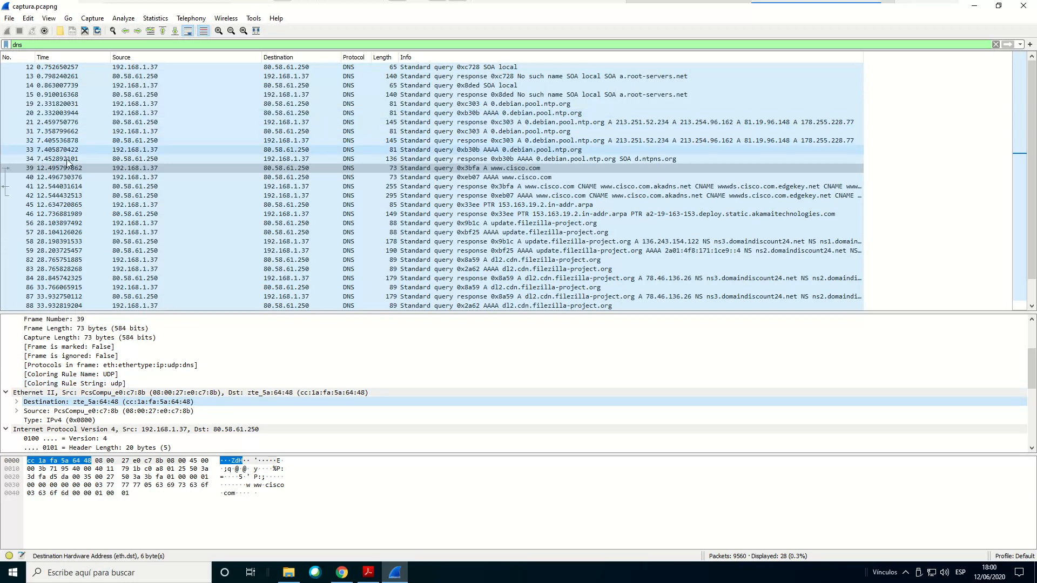
# Consult the Ejercicio 2 questions following 2.3 in Acrobat Reader, then switch back to Wireshark
pyautogui.click(368, 573)
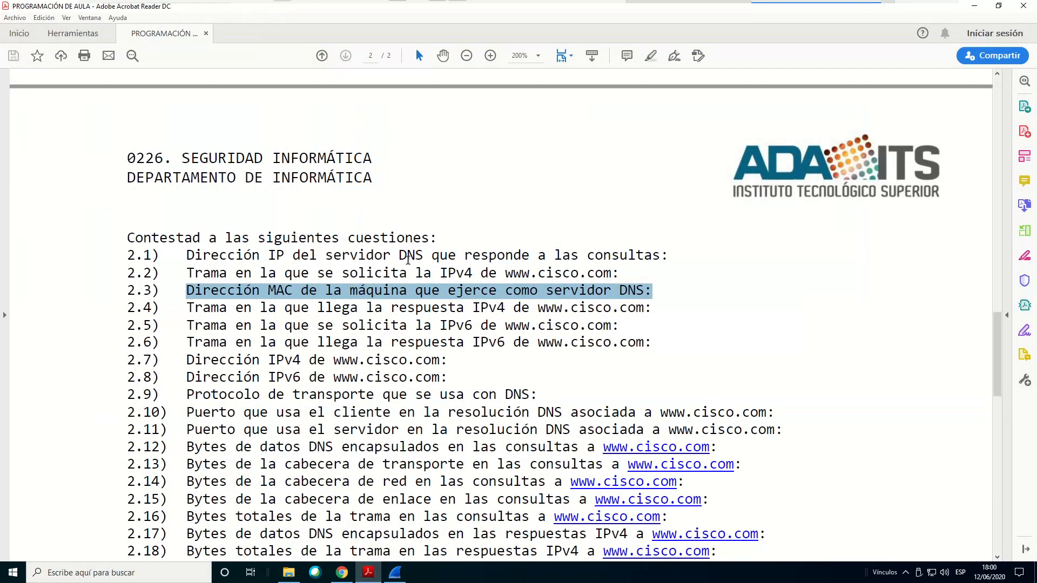
pyautogui.scroll(-1, 406, 222)
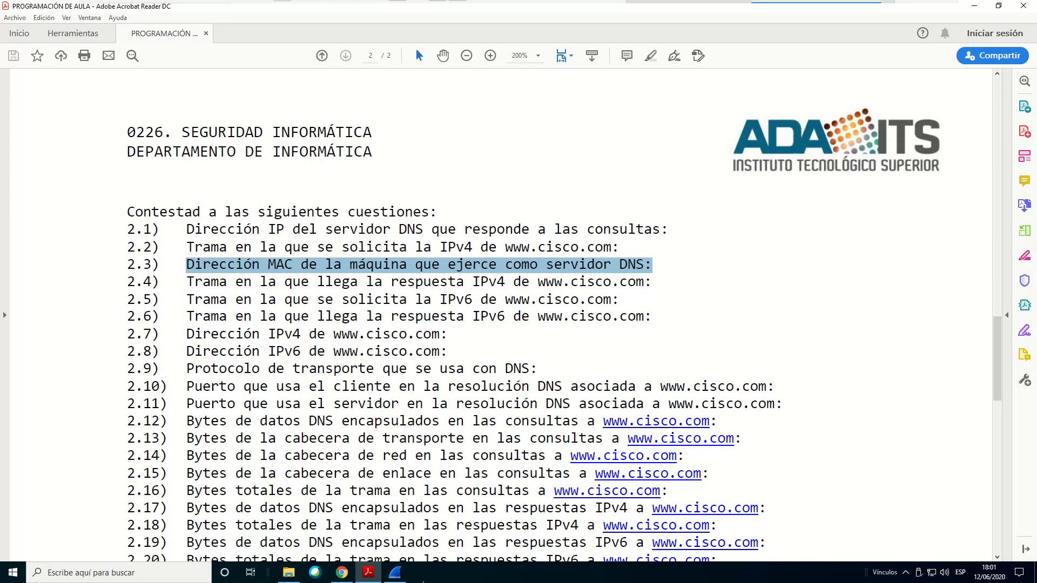
pyautogui.click(396, 575)
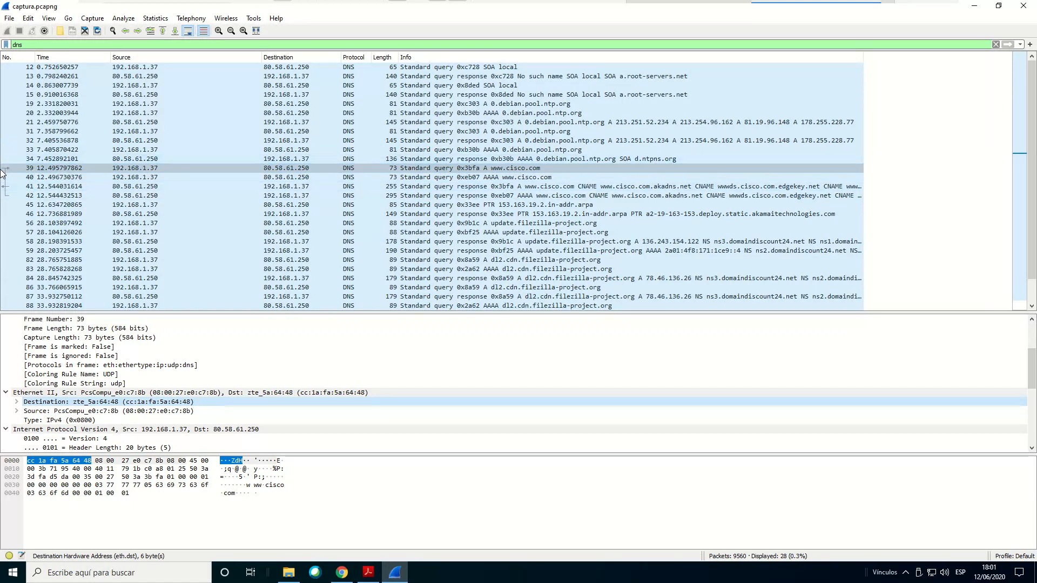
pyautogui.click(53, 188)
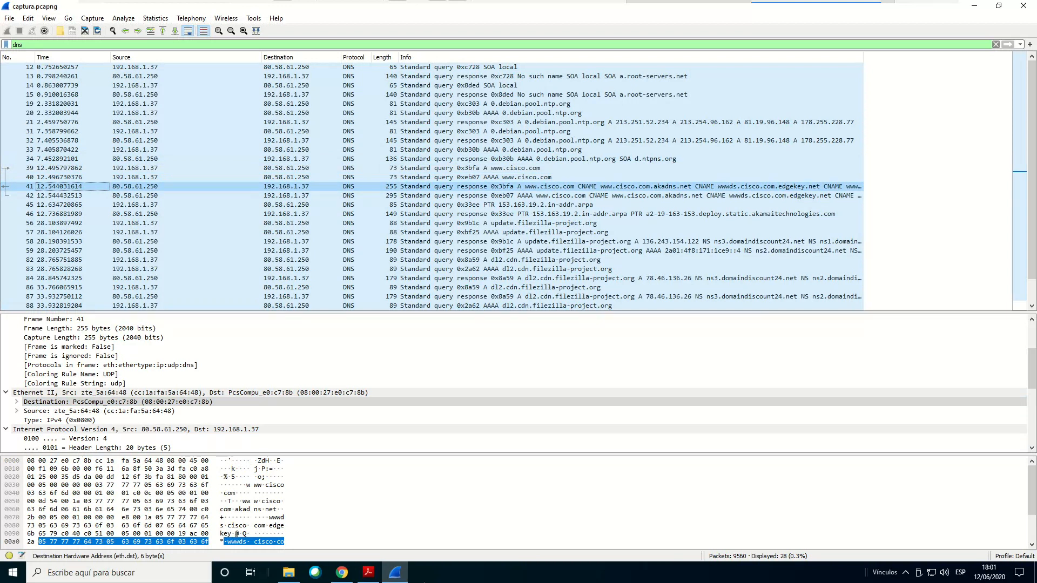
pyautogui.click(368, 572)
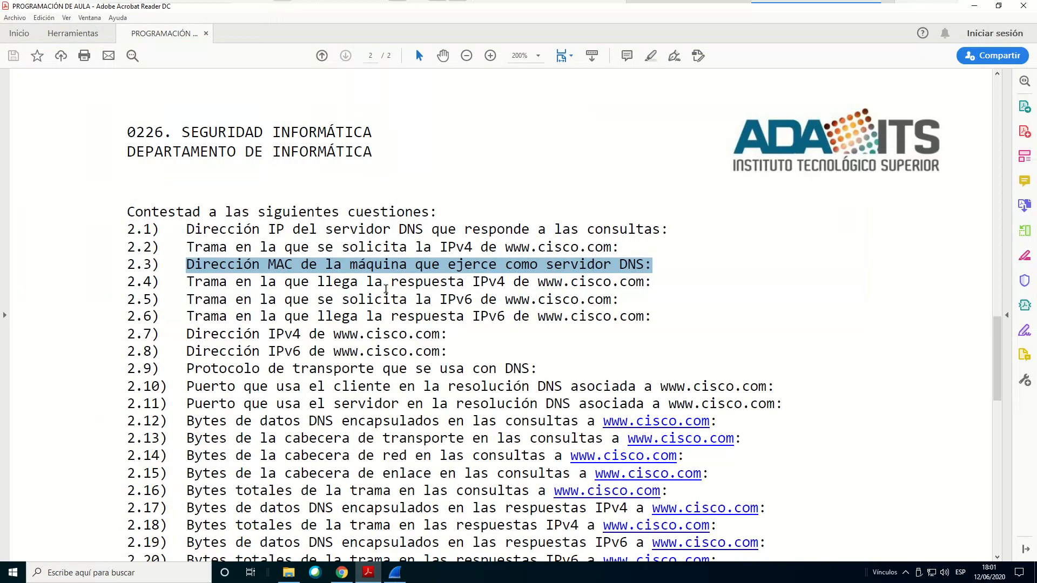
pyautogui.moveTo(317, 300); pyautogui.dragTo(602, 307)
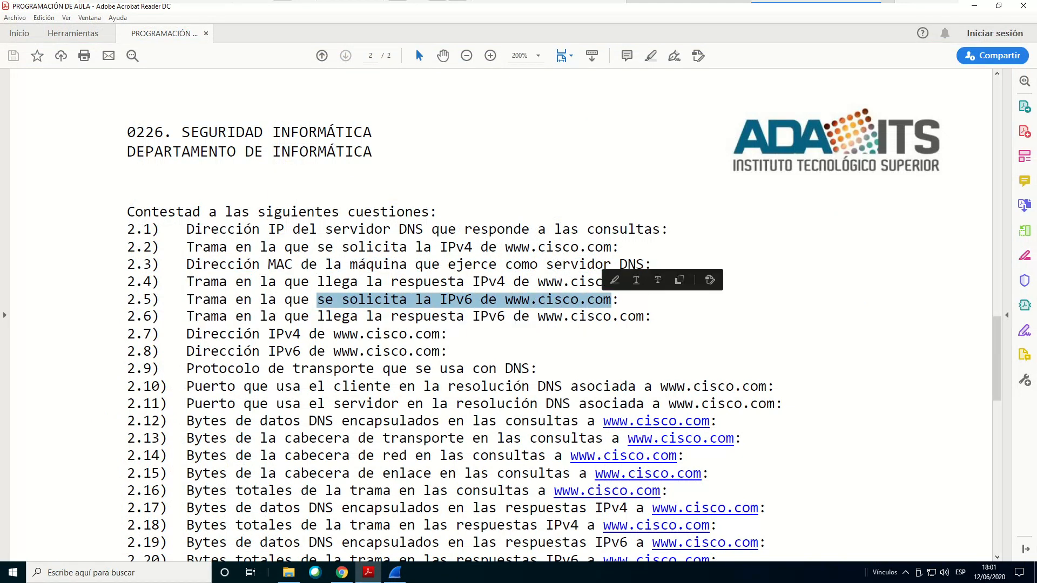
pyautogui.click(400, 579)
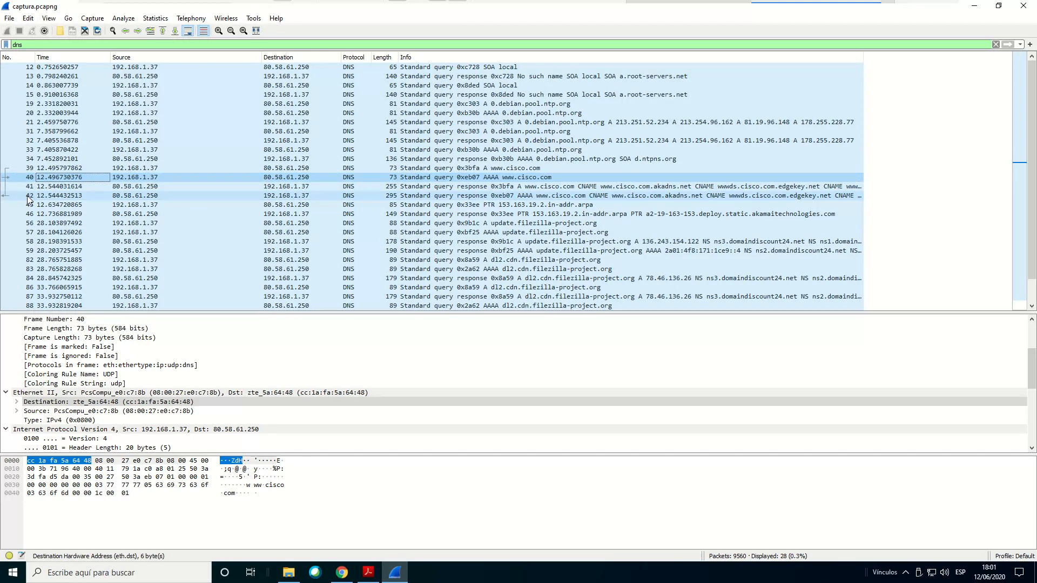
# Highlight question 2.6 on the IPv6 response frame in Acrobat Reader, clear the highlight beside question 2.7, and switch back to Wireshark
pyautogui.click(369, 572)
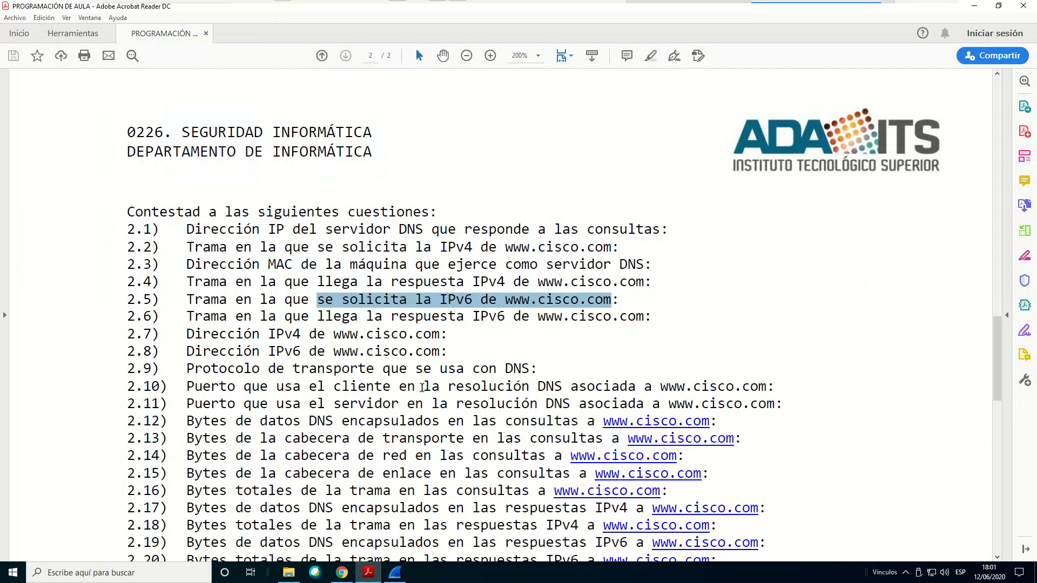
pyautogui.moveTo(188, 316); pyautogui.dragTo(513, 318)
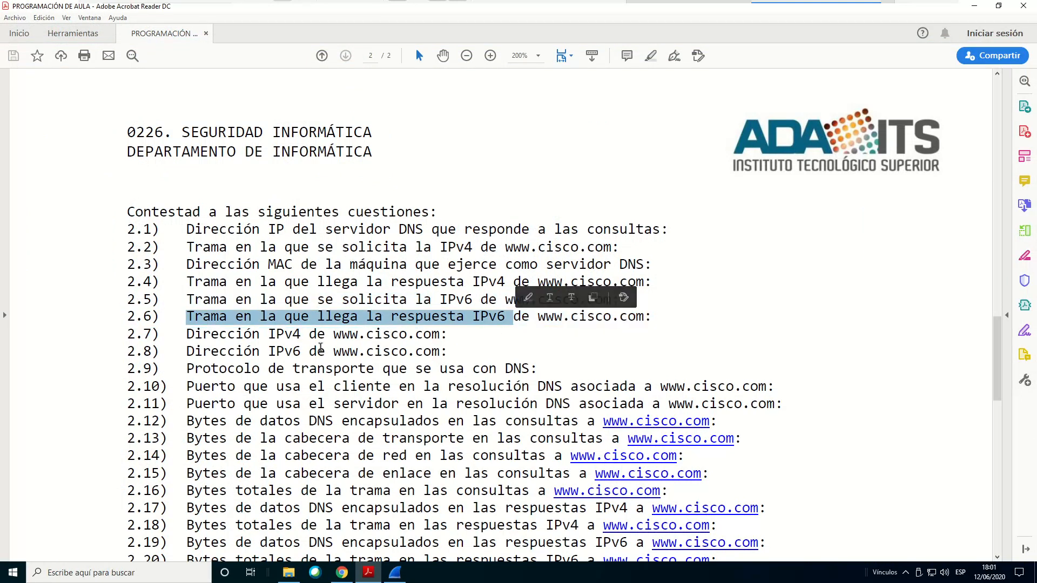
pyautogui.click(455, 337)
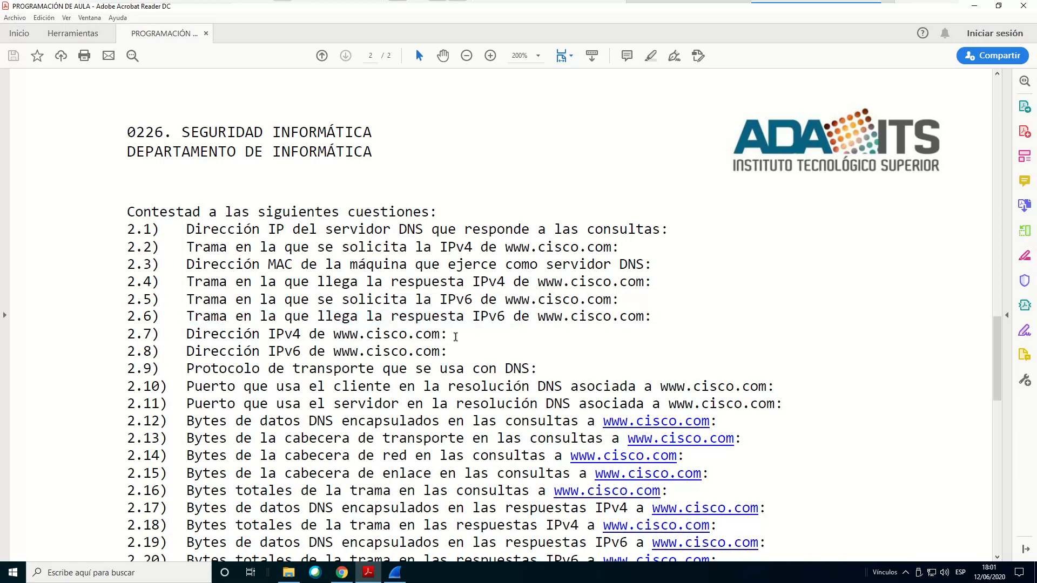
pyautogui.click(394, 572)
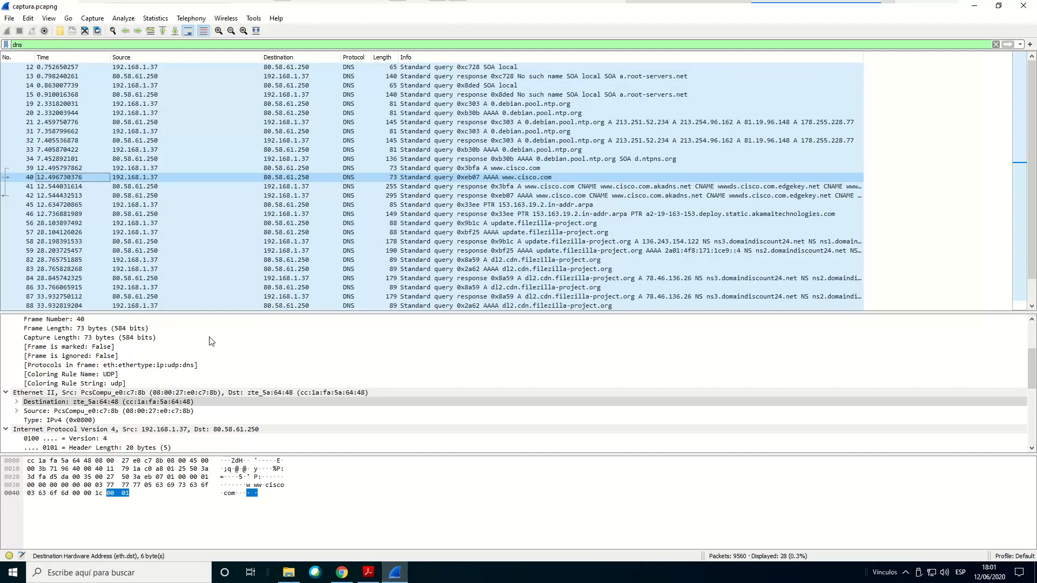
# Select packet 39, then its response in packet 41, and expand the response's Domain Name System section
pyautogui.click(40, 169)
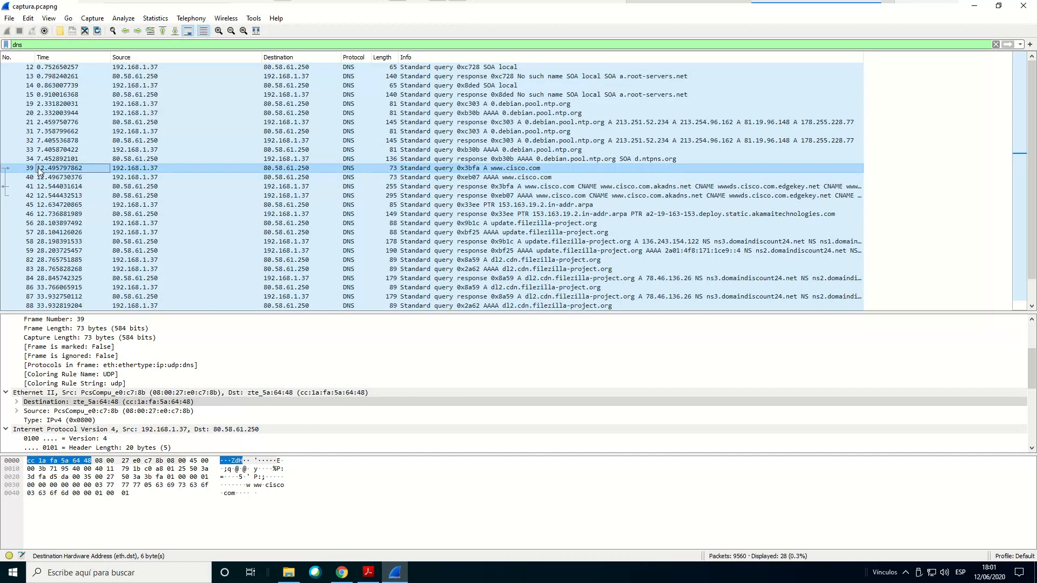
pyautogui.click(29, 187)
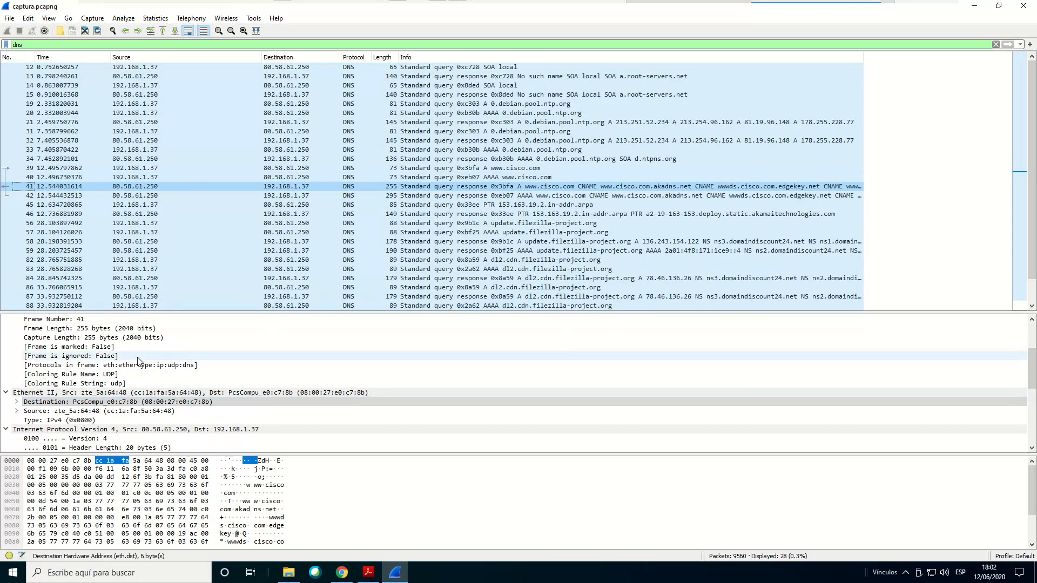
pyautogui.scroll(-7, 139, 361)
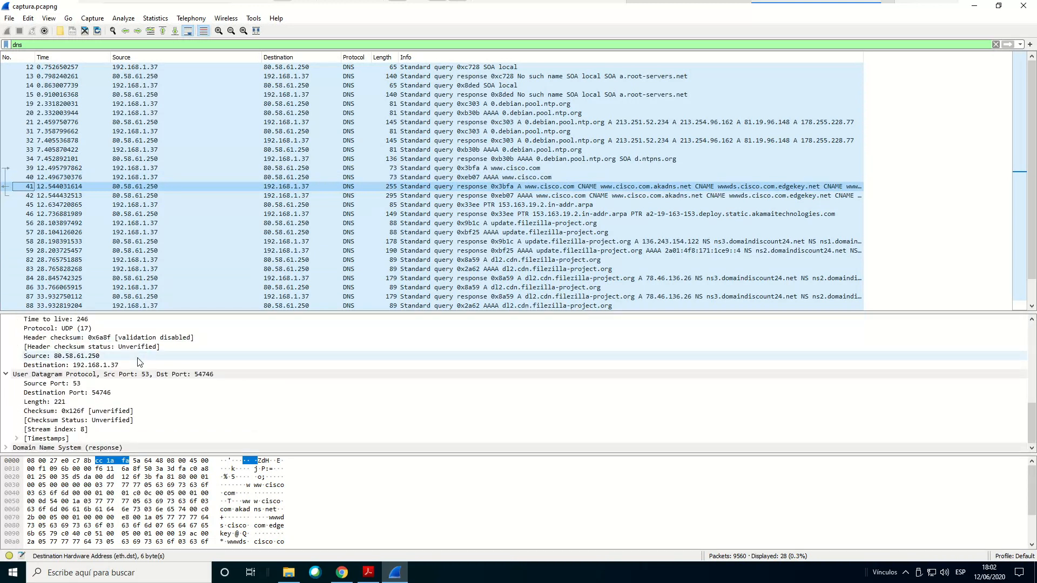
pyautogui.click(6, 447)
pyautogui.scroll(-3, 11, 411)
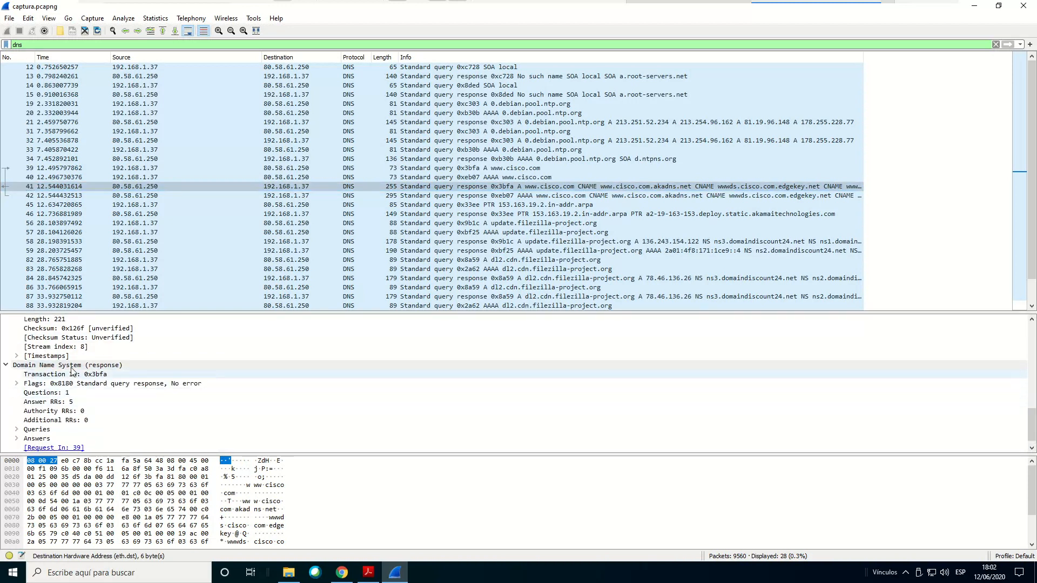
pyautogui.scroll(2, 44, 361)
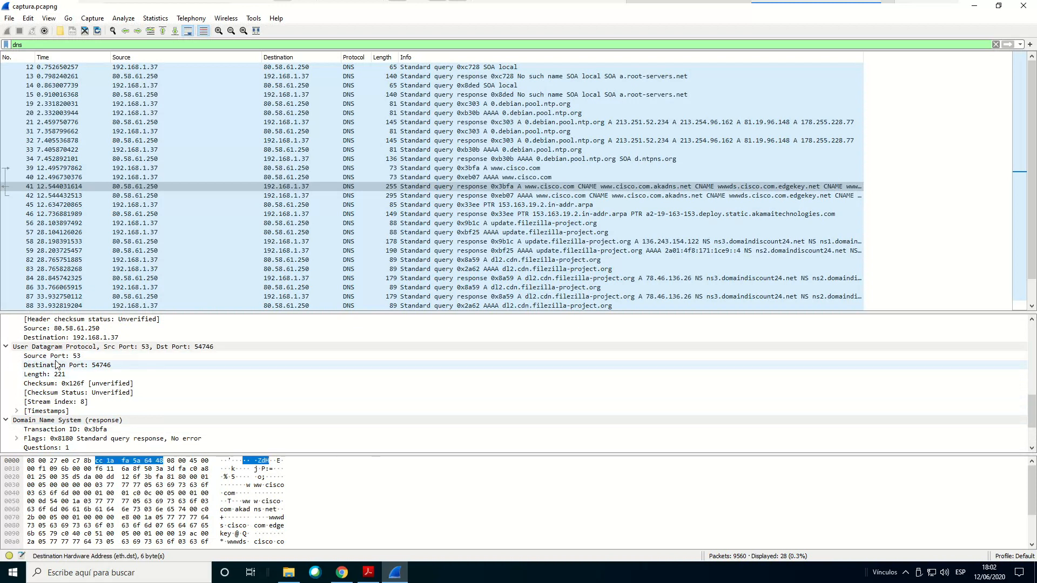
pyautogui.scroll(-1, 121, 378)
pyautogui.scroll(-2, 130, 389)
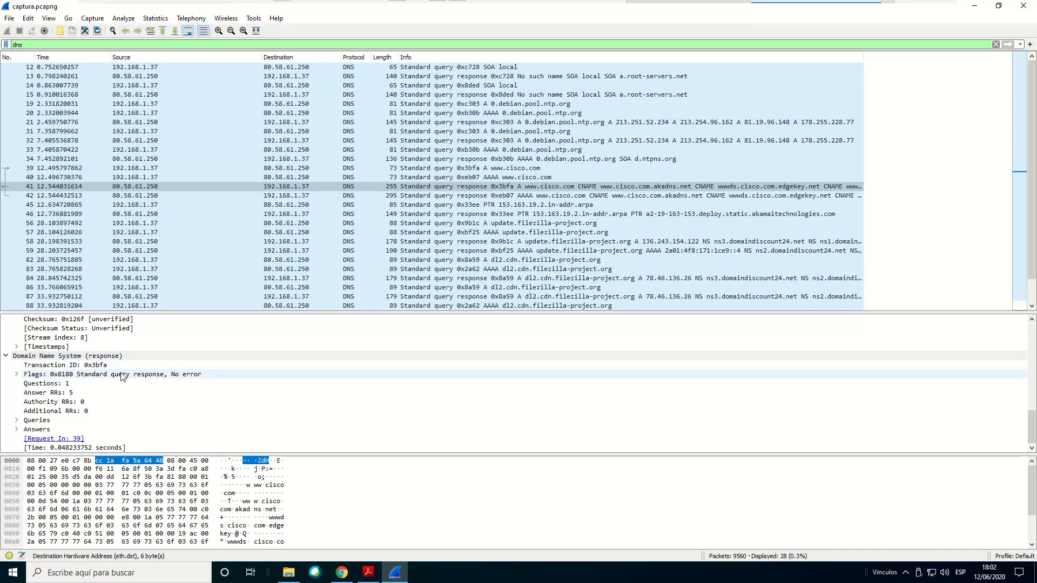
pyautogui.click(17, 420)
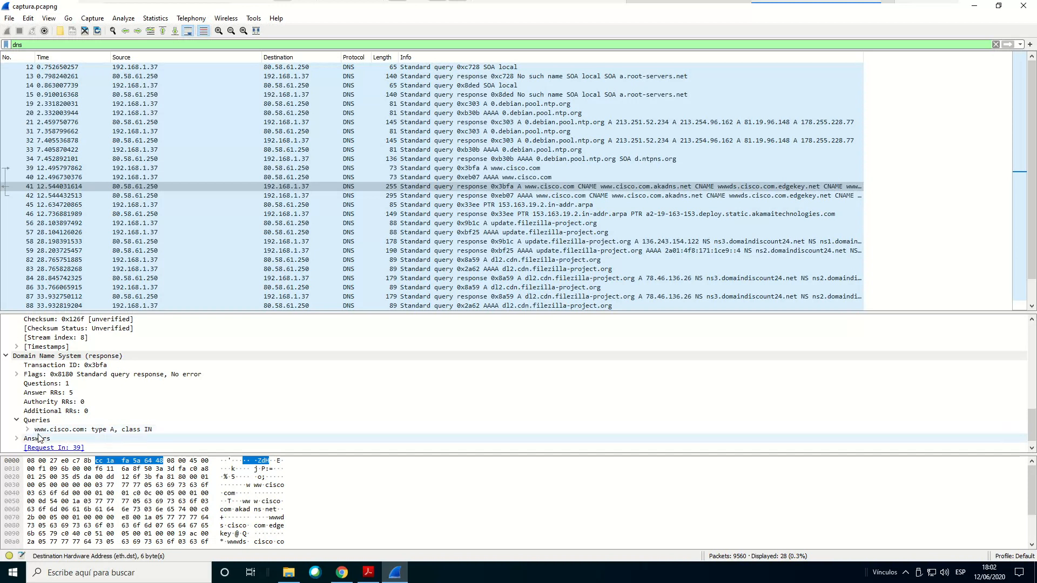
pyautogui.click(28, 431)
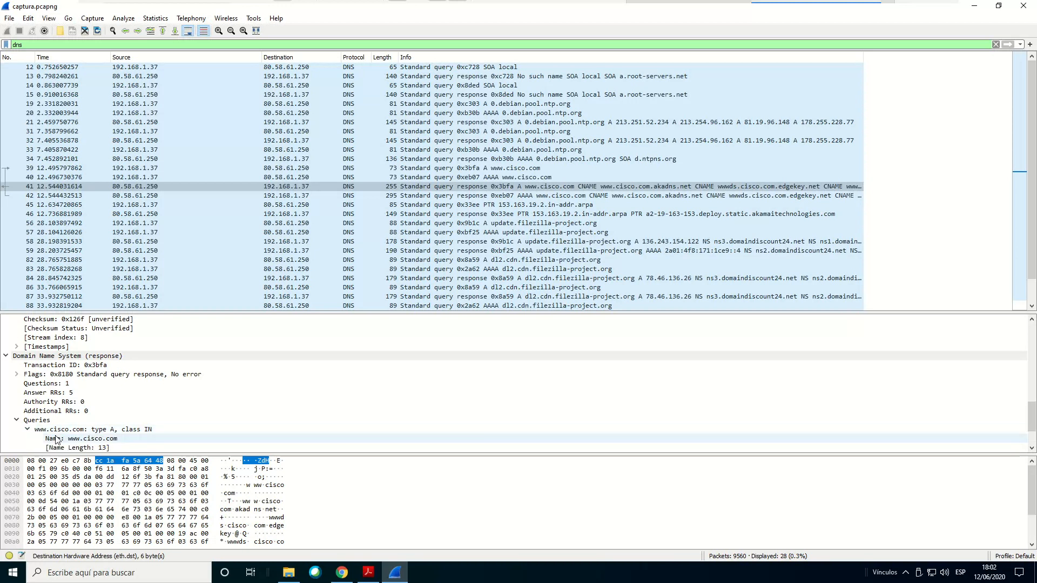
pyautogui.scroll(-1, 125, 413)
pyautogui.scroll(-1, 128, 415)
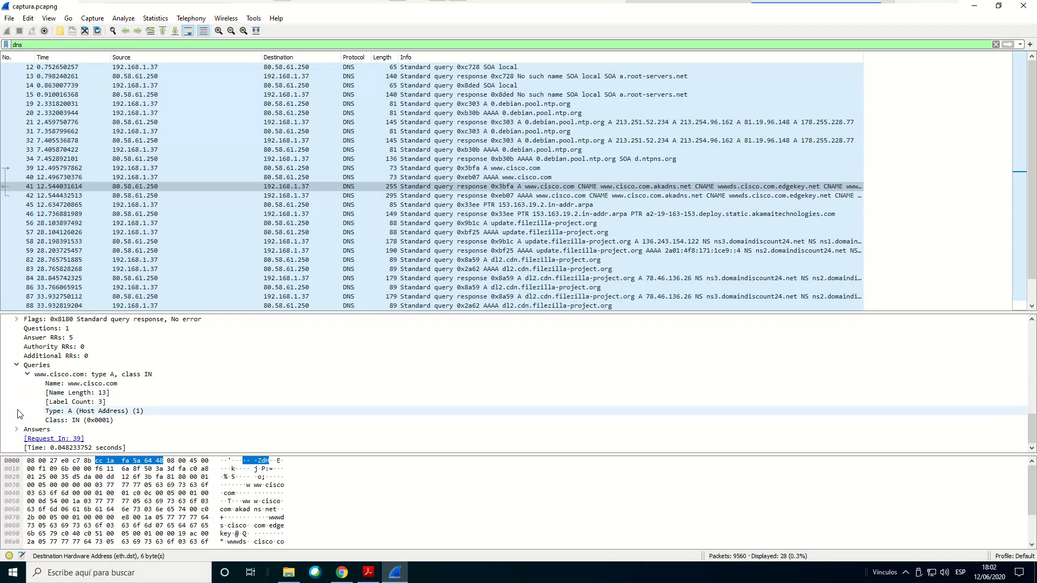
pyautogui.click(17, 430)
pyautogui.click(17, 430)
pyautogui.click(16, 430)
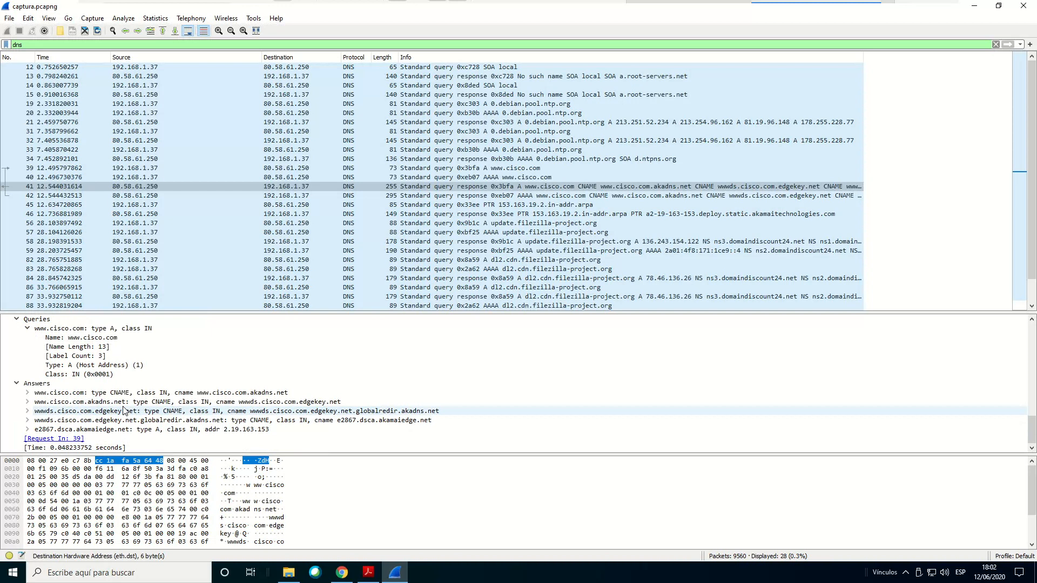
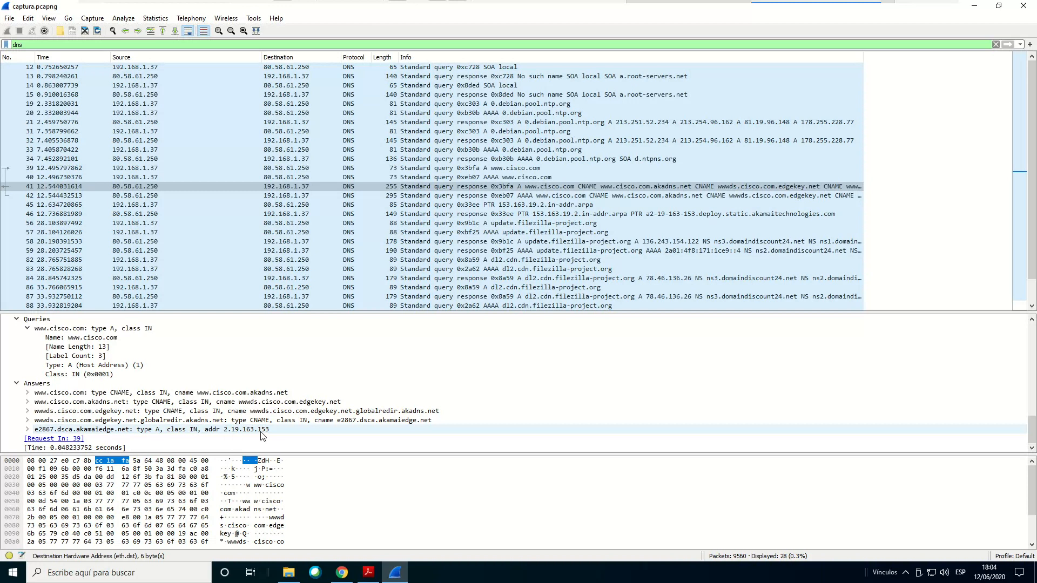
pyautogui.moveTo(375, 577)
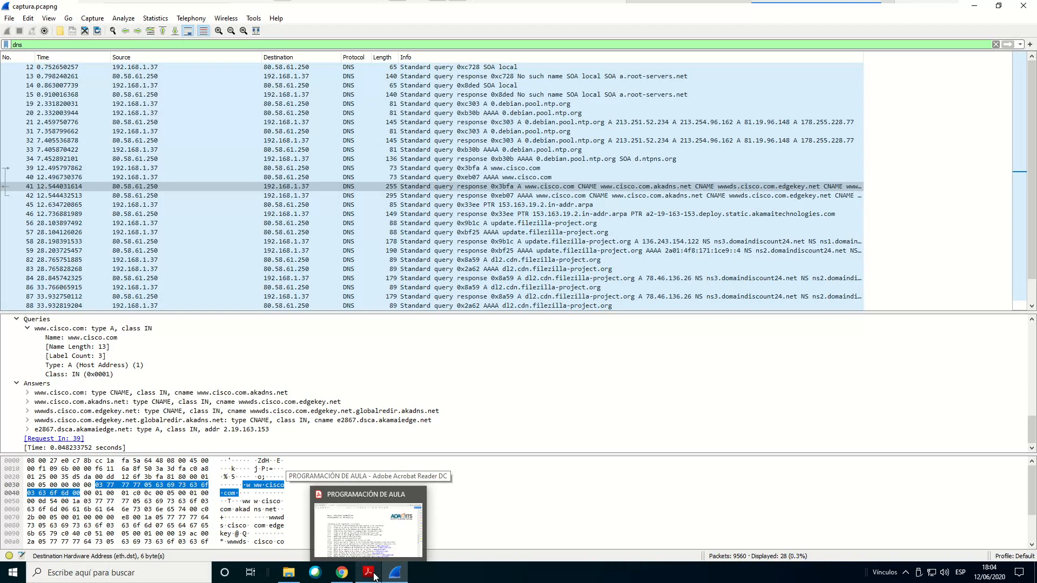
pyautogui.click(376, 577)
pyautogui.scroll(-2, 299, 304)
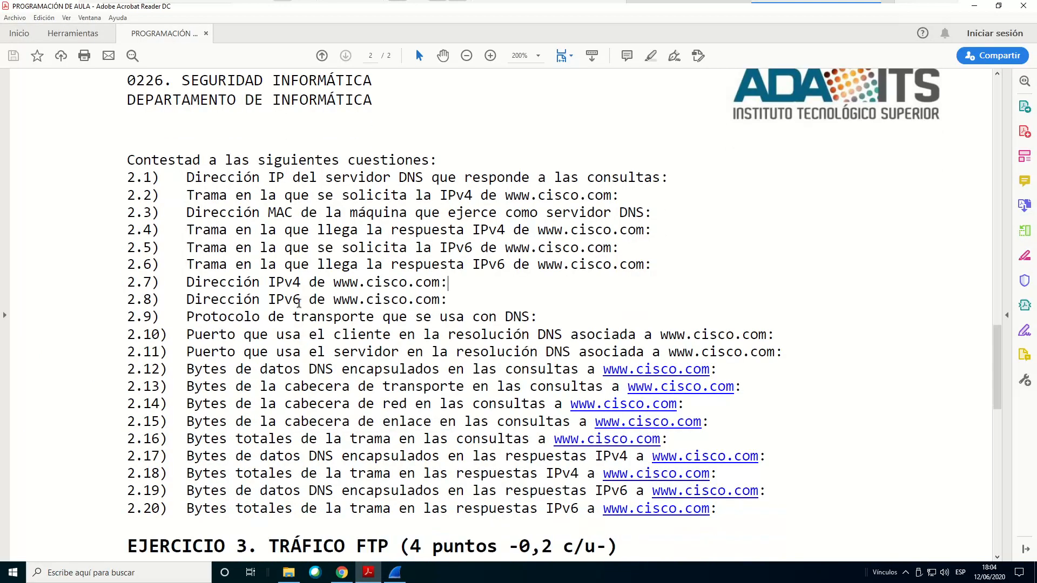
pyautogui.moveTo(187, 300); pyautogui.dragTo(447, 303)
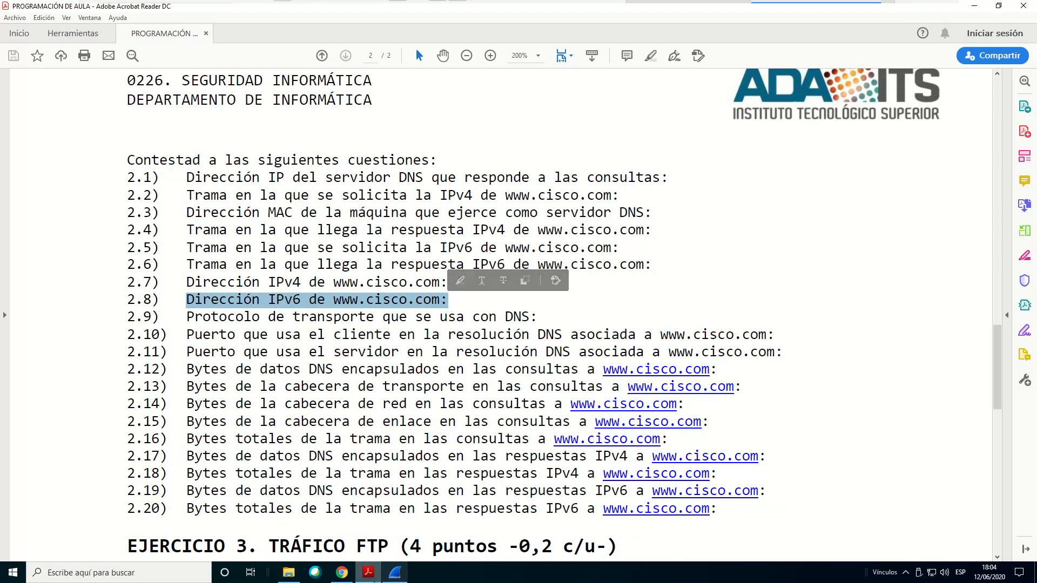
pyautogui.click(393, 577)
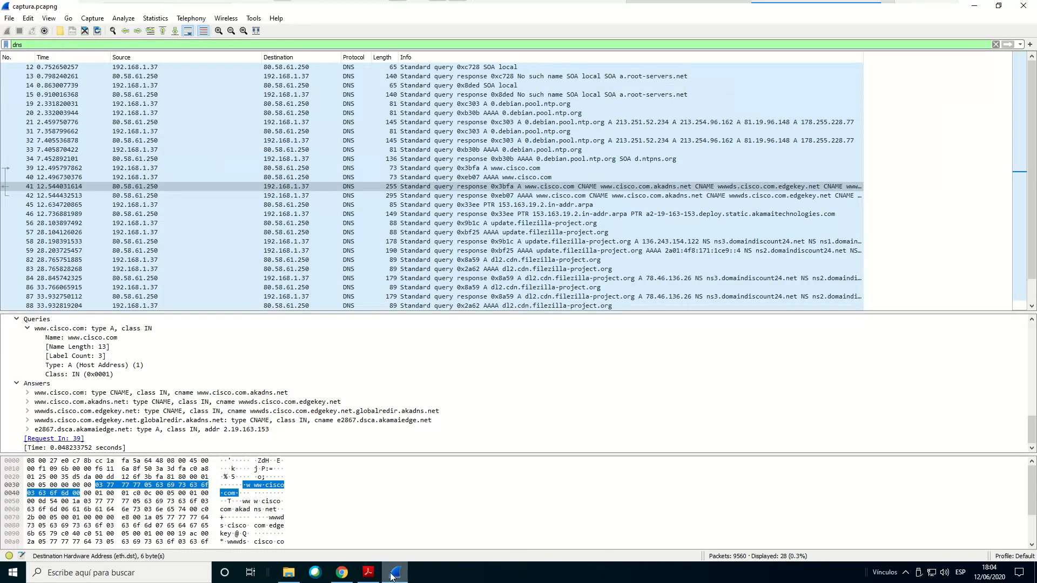
# Select the IPv6 query in packet 40, then its response in packet 42, and show the response's DNS answers
pyautogui.click(30, 178)
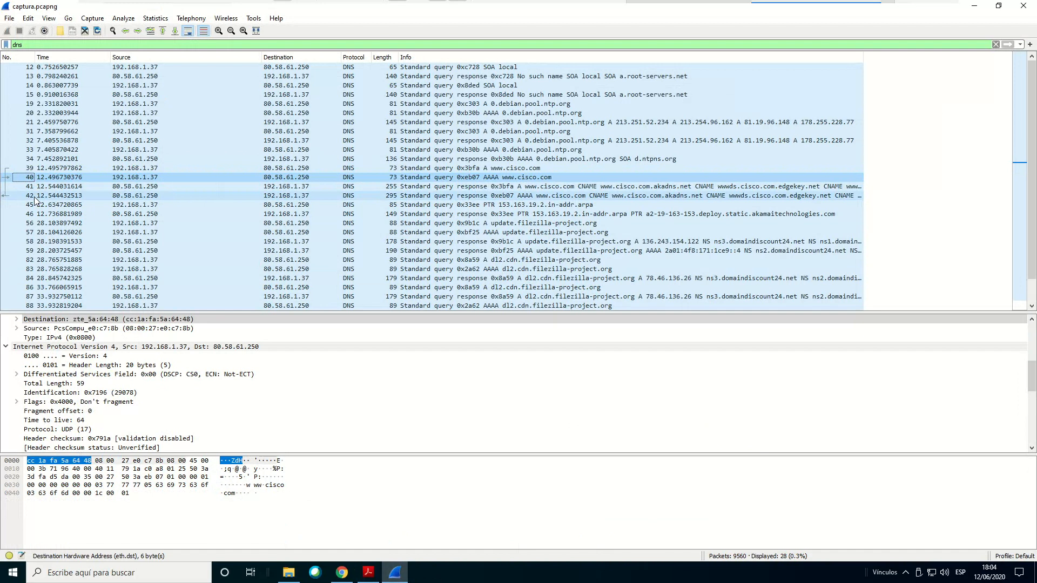
pyautogui.click(34, 196)
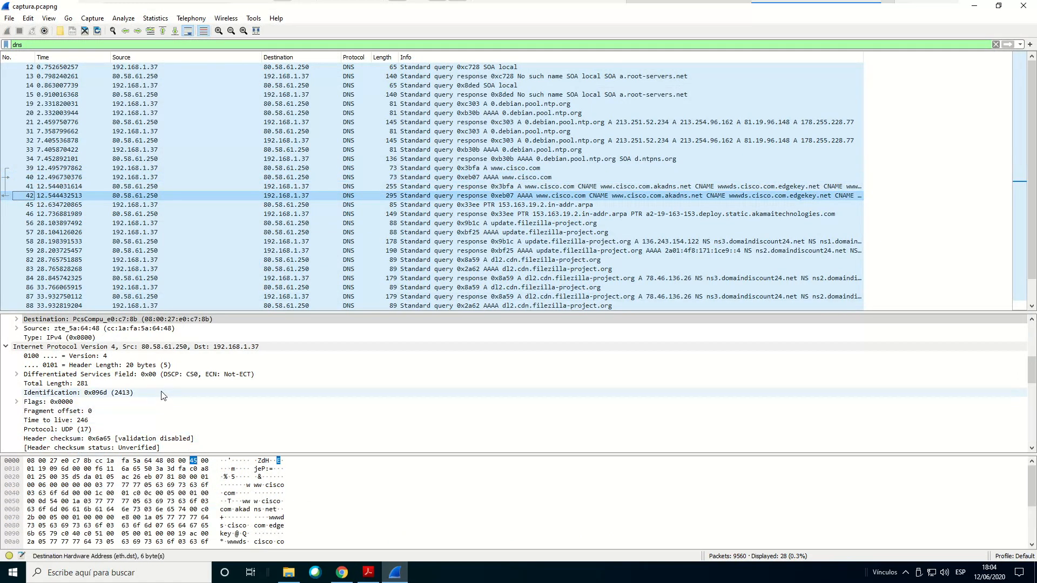
pyautogui.scroll(-2, 160, 391)
pyautogui.scroll(-9, 160, 391)
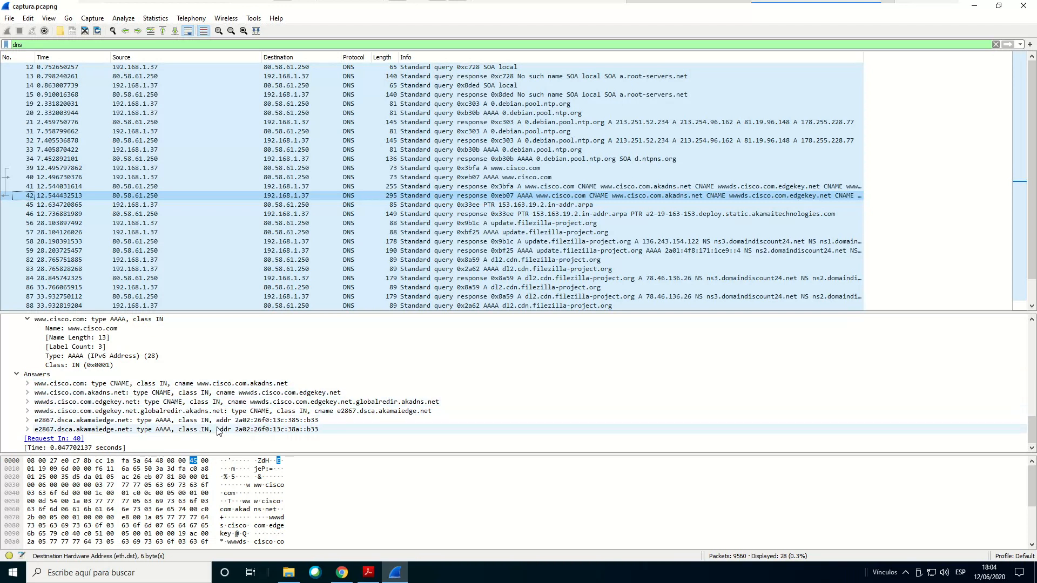
# Select the two e2867.dsca.akamaiedge.net AAAA answers in packet 42 alternately to compare their IPv6 addresses
pyautogui.click(279, 421)
pyautogui.click(280, 432)
pyautogui.click(278, 421)
pyautogui.click(273, 428)
pyautogui.click(270, 420)
pyautogui.click(268, 430)
pyautogui.click(265, 421)
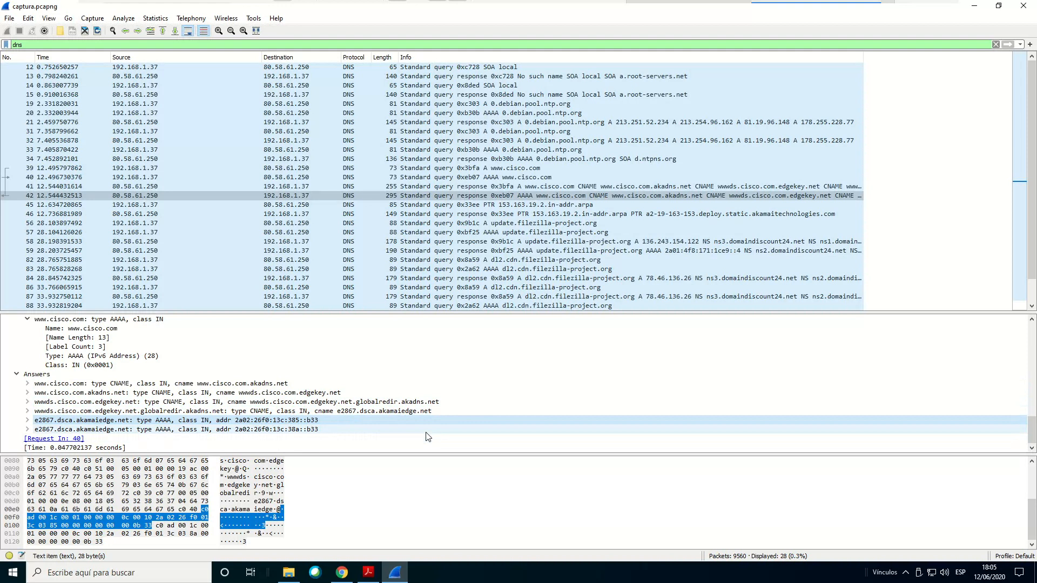
# Check question 2.9 on the DNS transport protocol in Acrobat Reader, then view packet 42's User Datagram Protocol section in Wireshark
pyautogui.click(368, 573)
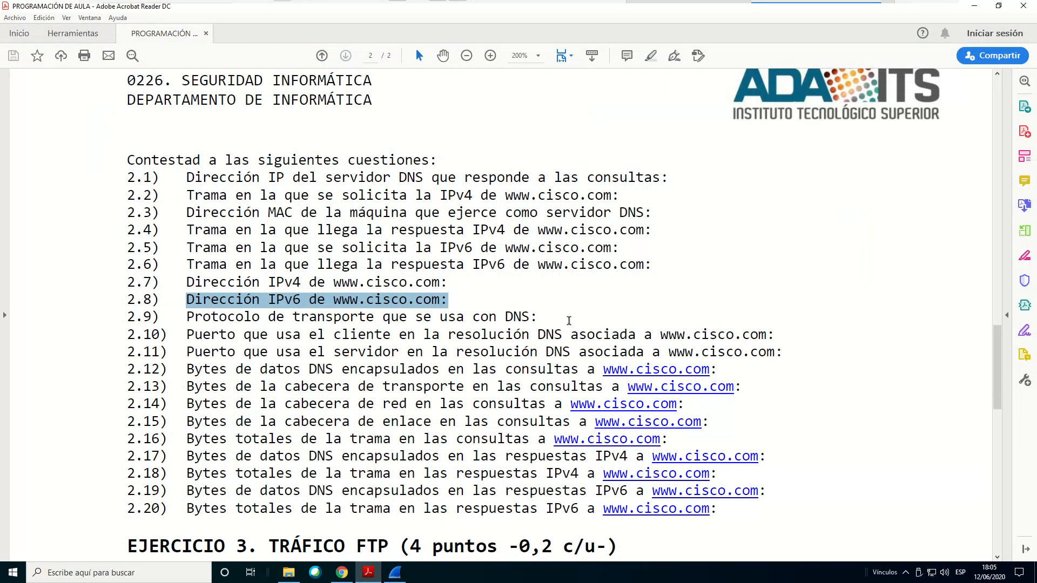
pyautogui.click(396, 574)
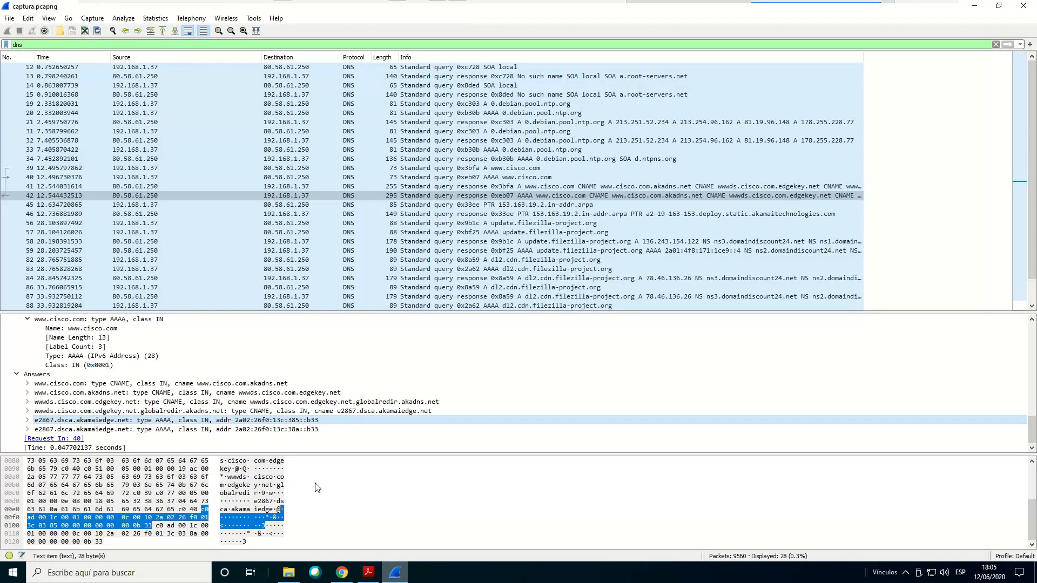
pyautogui.scroll(10, 123, 394)
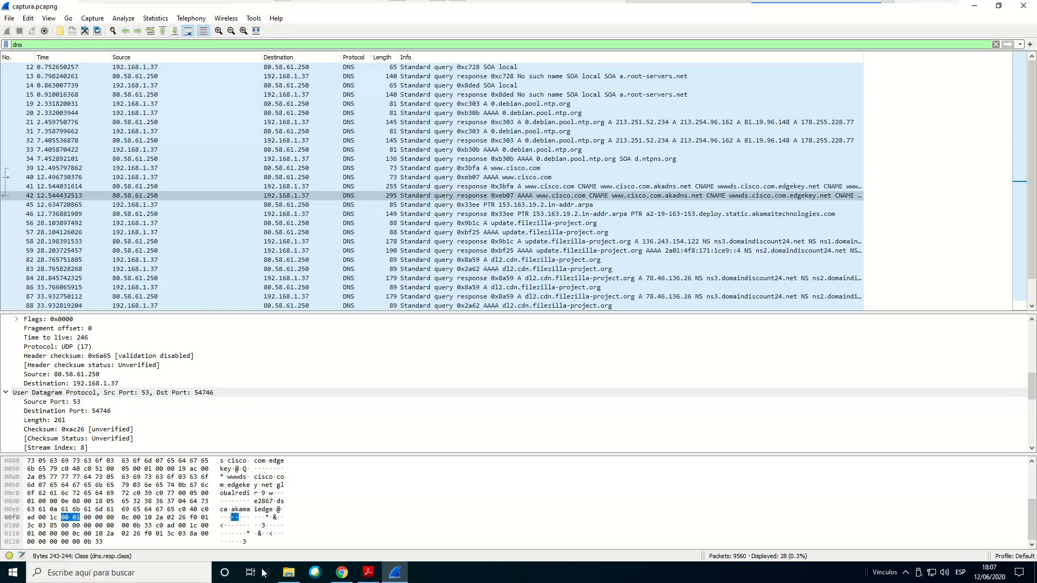
# Consult the port questions in Acrobat Reader, then select packet 39 in Wireshark to examine its UDP source and destination ports
pyautogui.click(369, 572)
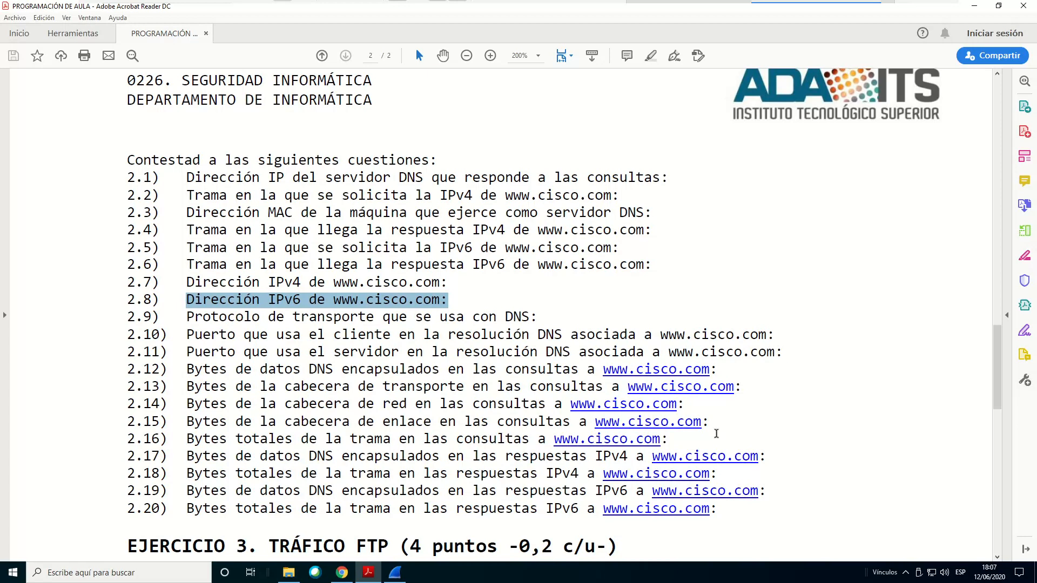
pyautogui.click(395, 573)
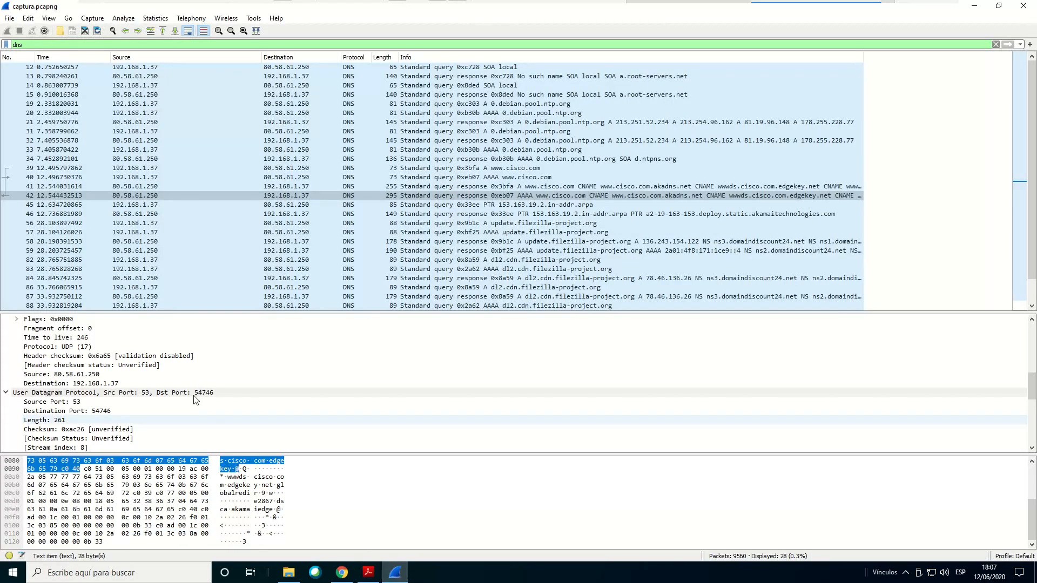
pyautogui.click(54, 169)
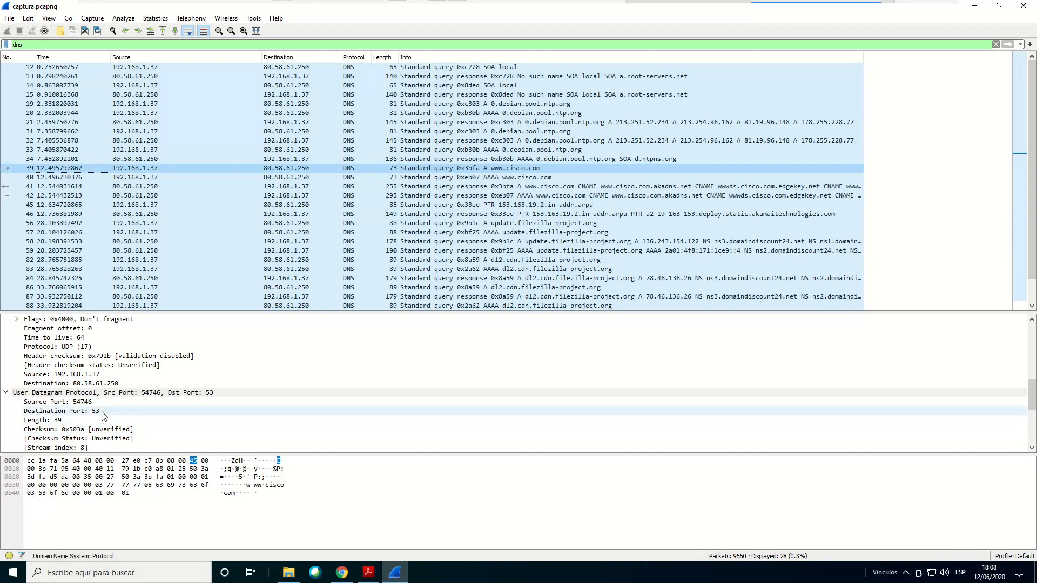
# Highlight question 2.11 on the server port in Acrobat Reader, then examine the UDP ports of response packet 41 in Wireshark
pyautogui.click(368, 572)
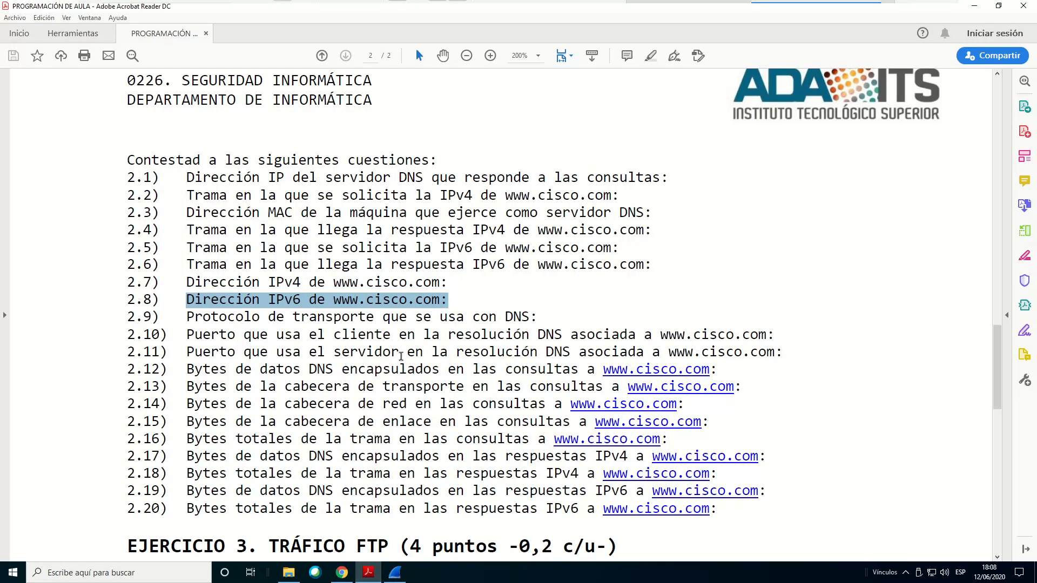
pyautogui.scroll(-2, 480, 332)
pyautogui.moveTo(228, 298); pyautogui.dragTo(771, 304)
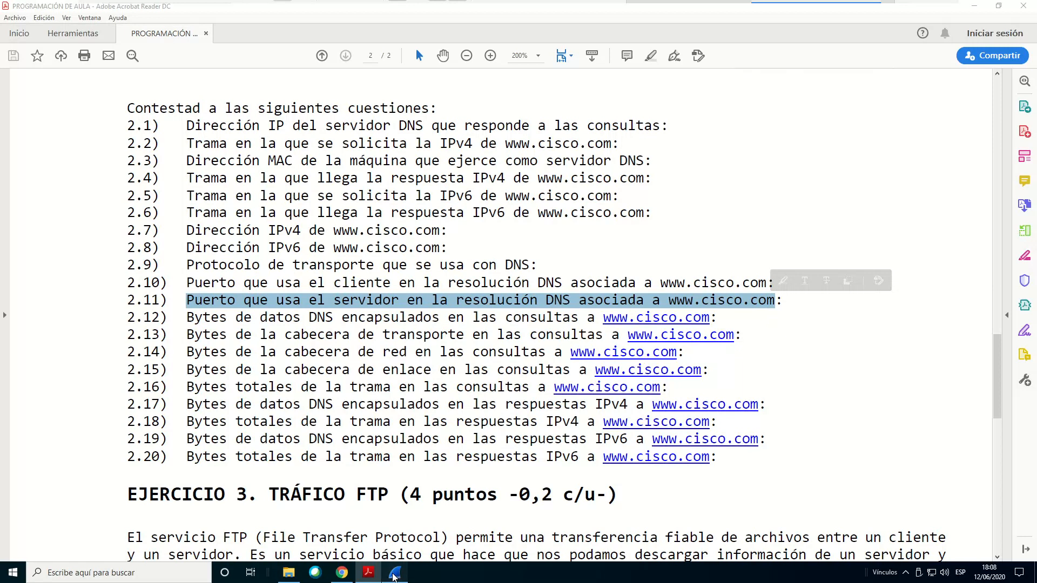
pyautogui.click(394, 575)
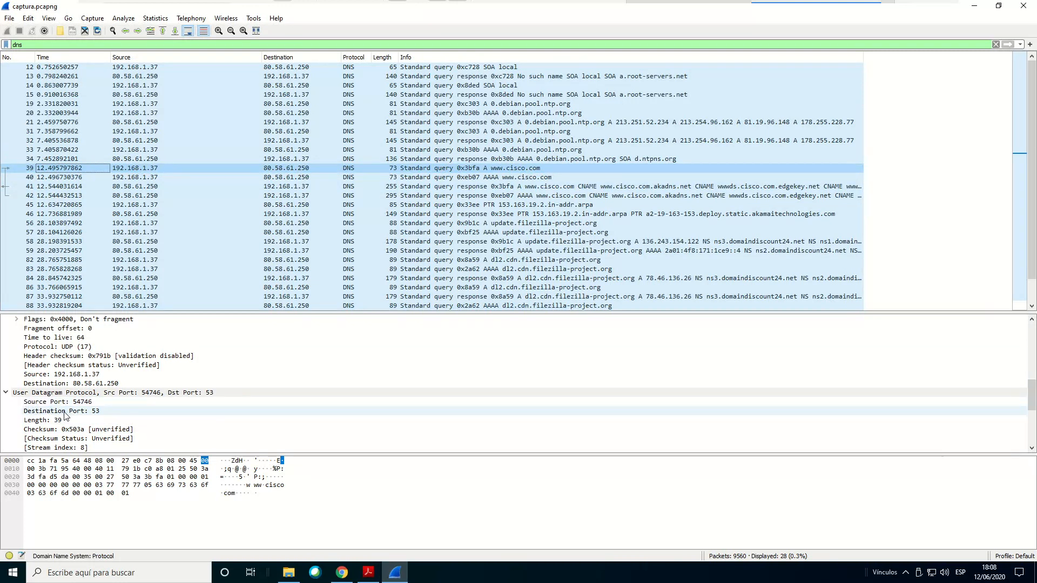
pyautogui.click(50, 188)
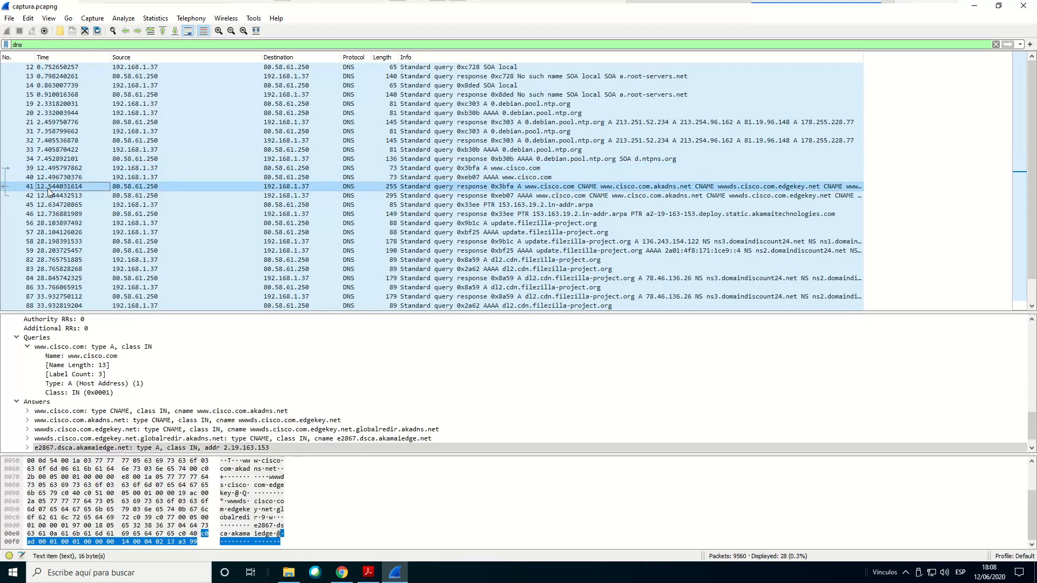
pyautogui.scroll(5, 85, 342)
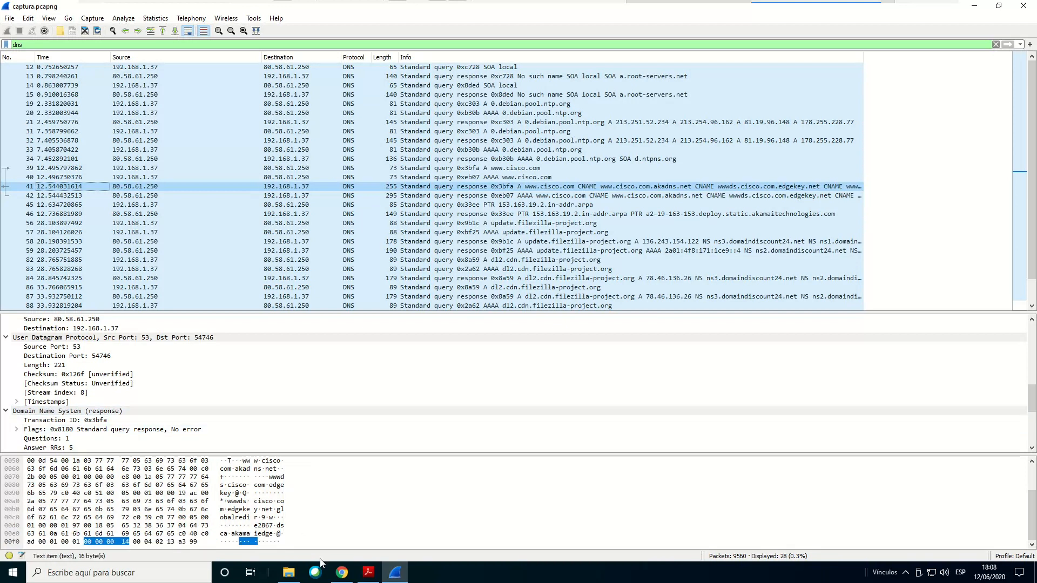
# Highlight question 2.12 on the DNS data bytes in the queries in Acrobat Reader, then switch back to Wireshark
pyautogui.click(368, 573)
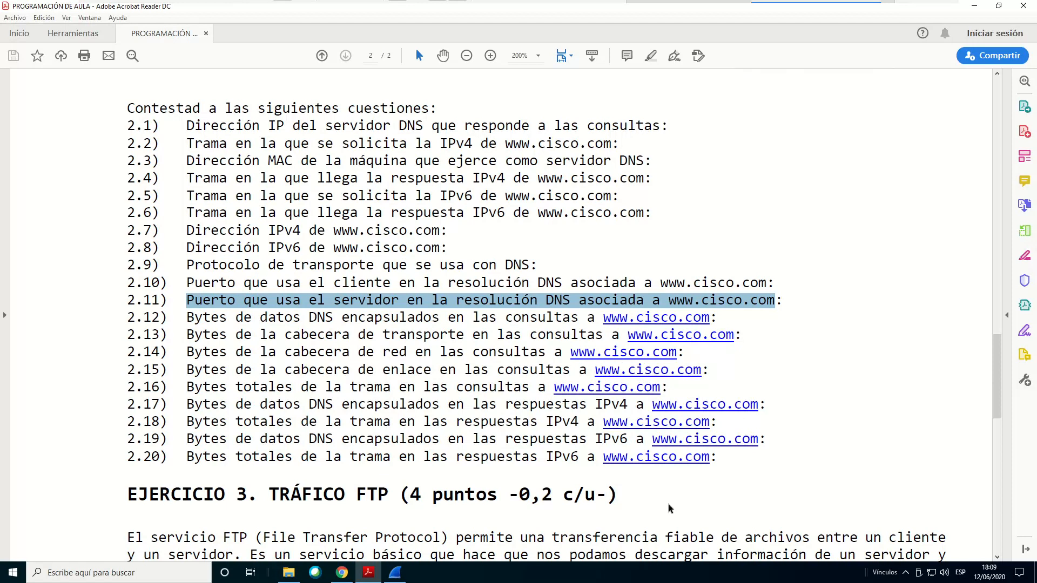
pyautogui.moveTo(220, 318); pyautogui.dragTo(592, 318)
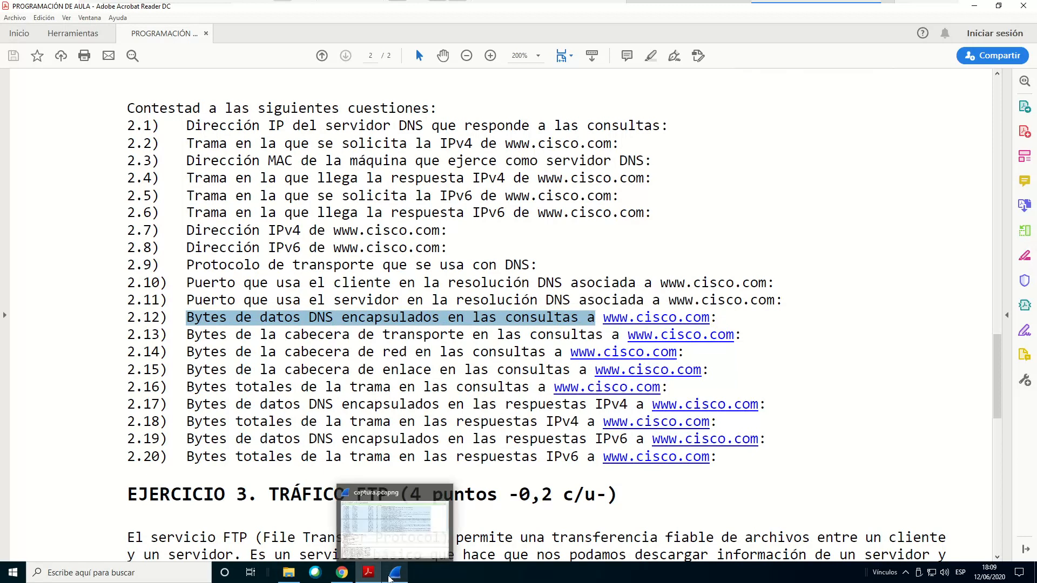
pyautogui.click(391, 578)
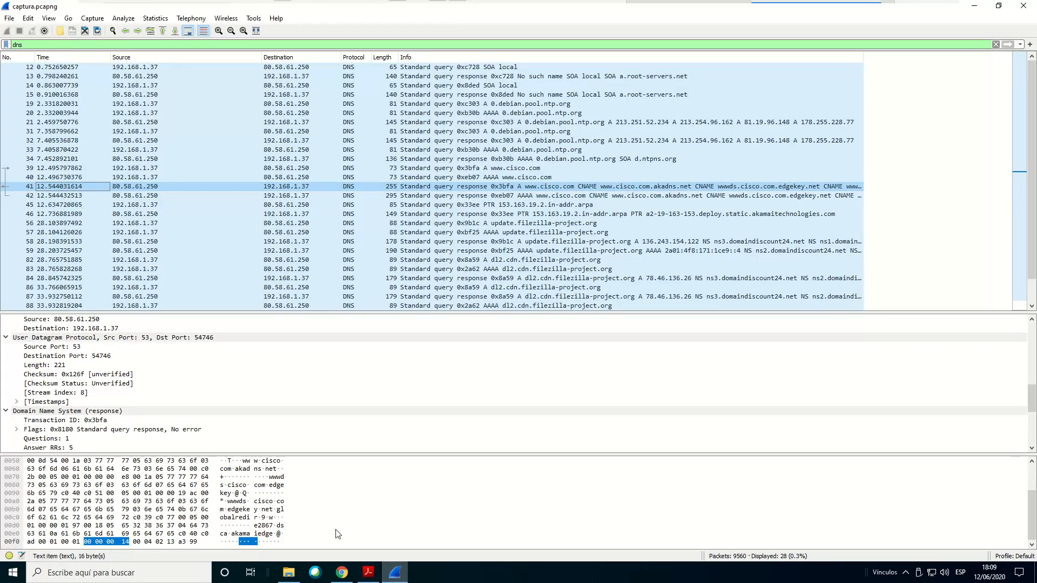
# Select query packet 39 and its Domain Name System section to check how many bytes of DNS data it holds
pyautogui.click(35, 168)
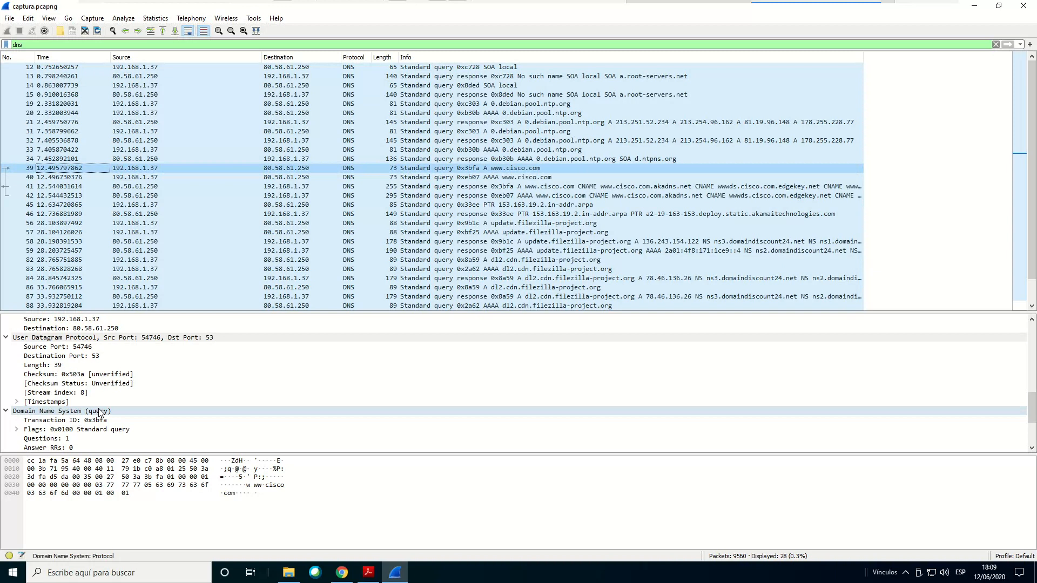
pyautogui.click(71, 412)
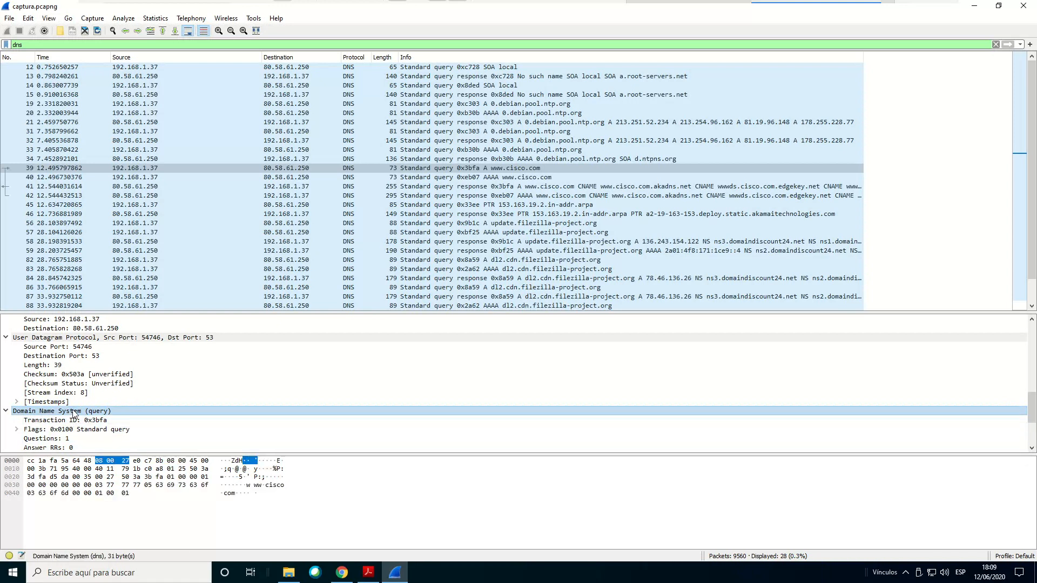
pyautogui.click(64, 419)
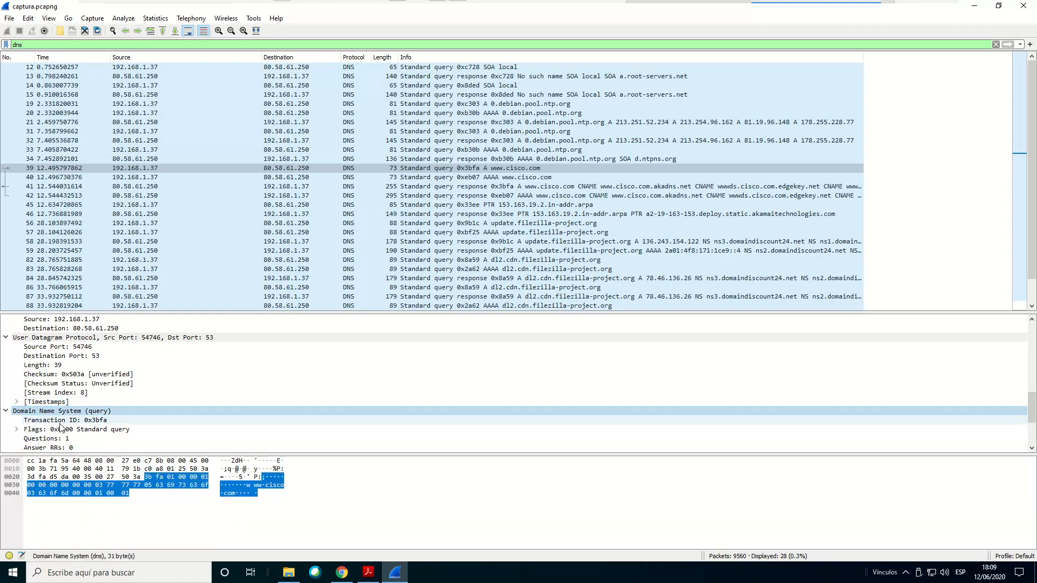
pyautogui.click(65, 412)
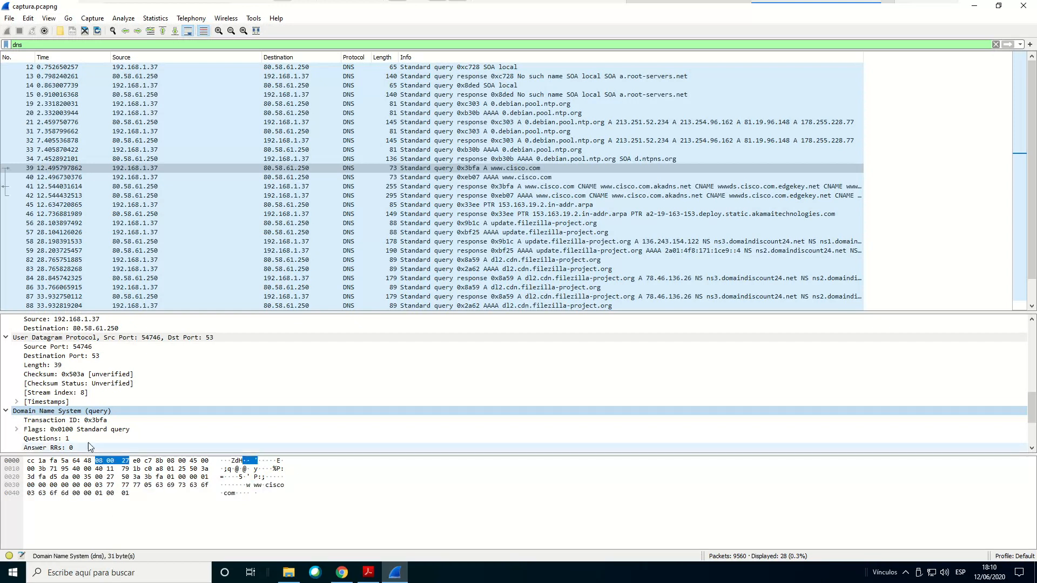
# Step through packet 39's DNS header fields from Transaction ID to Additional RRs to check each field's byte size
pyautogui.scroll(-1, 87, 435)
pyautogui.scroll(-2, 62, 410)
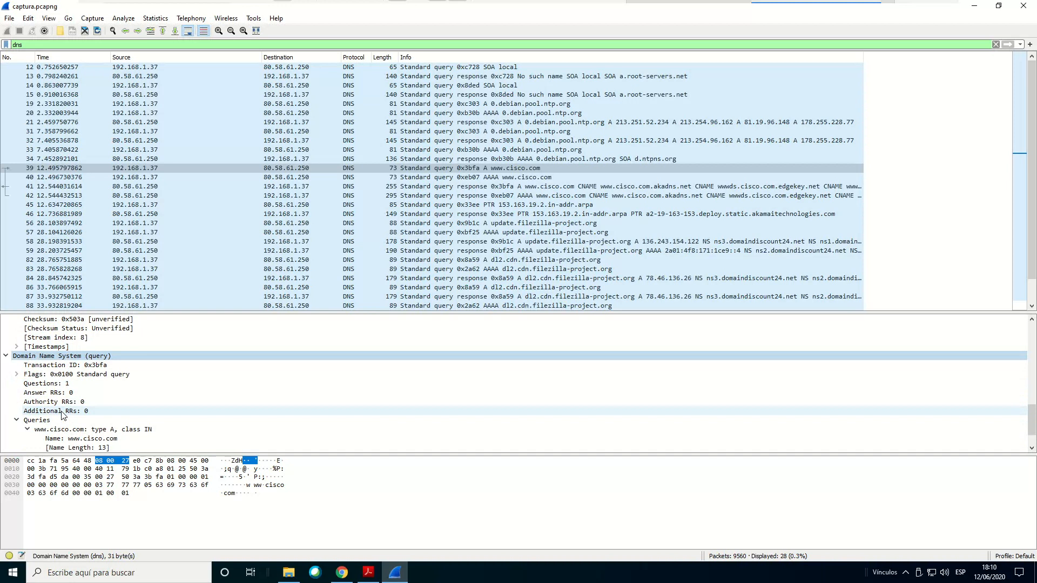
pyautogui.click(60, 339)
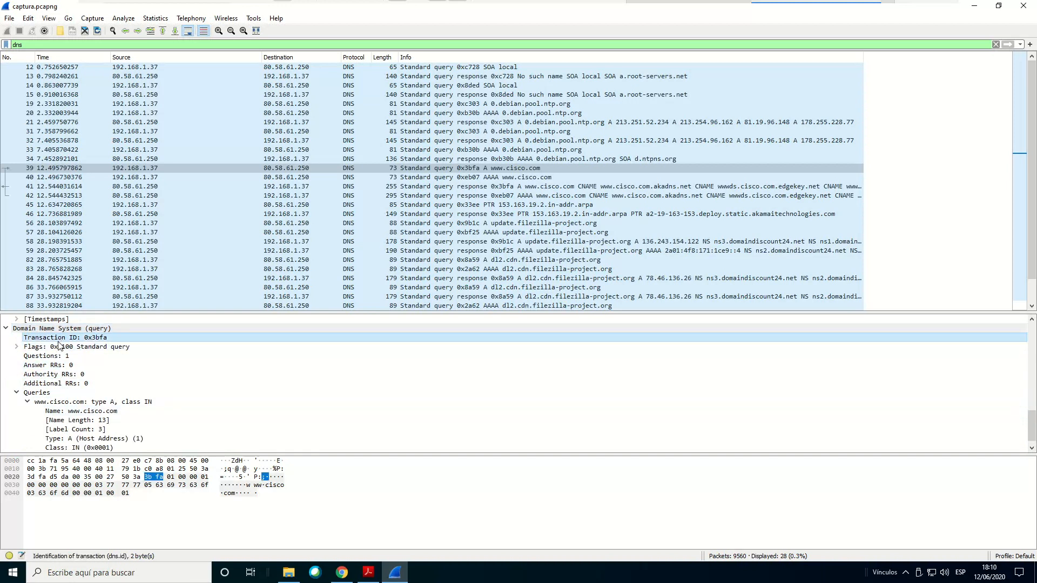
pyautogui.click(60, 347)
pyautogui.click(59, 356)
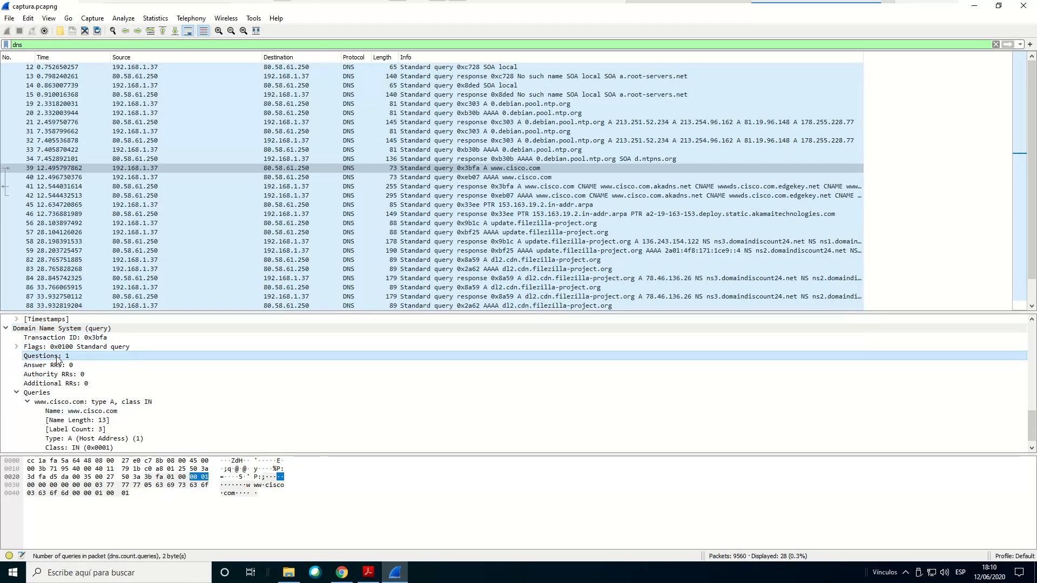
pyautogui.press('Down')
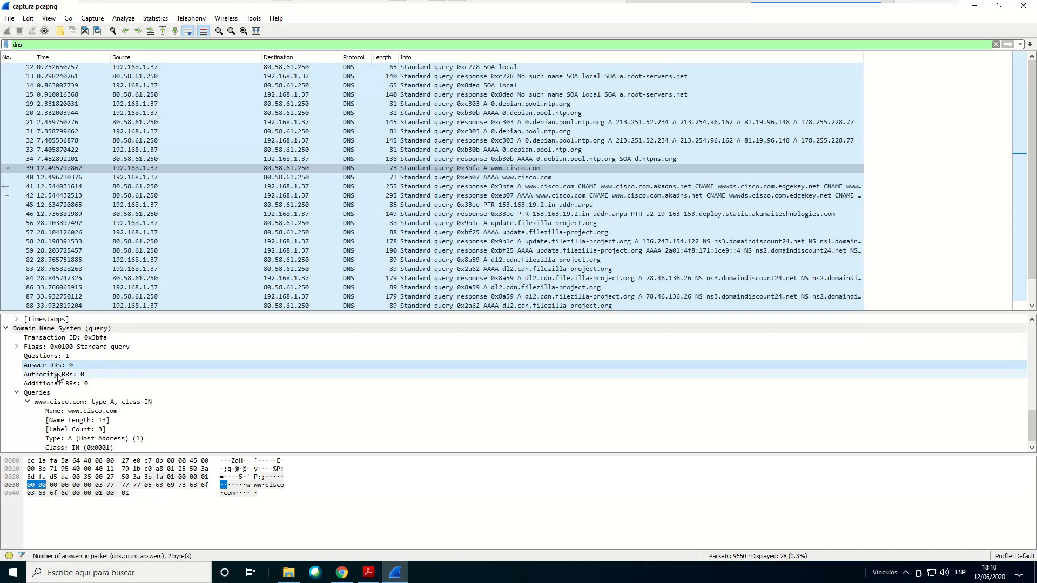
pyautogui.click(60, 375)
pyautogui.click(60, 384)
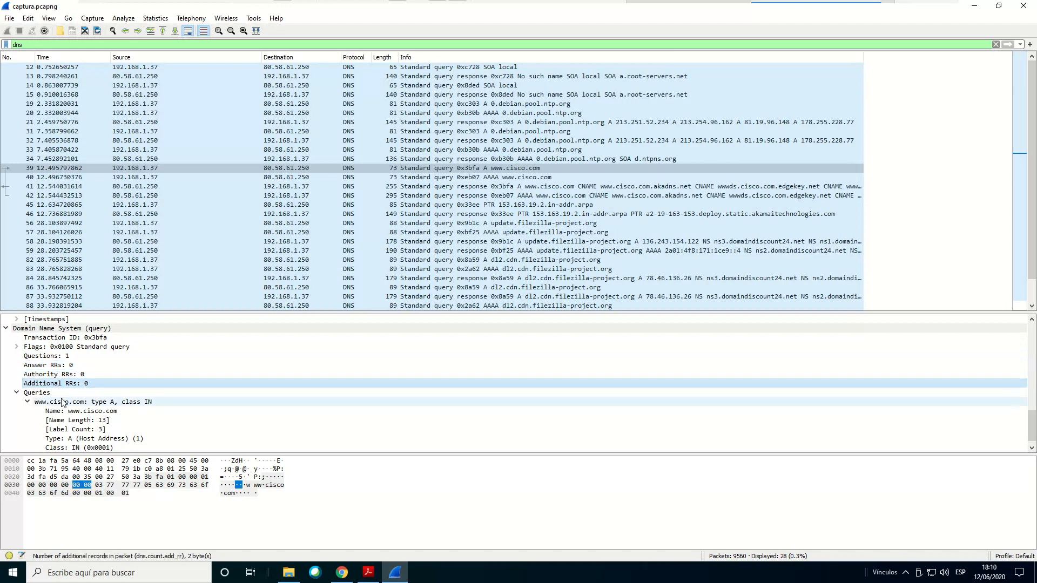
pyautogui.click(62, 402)
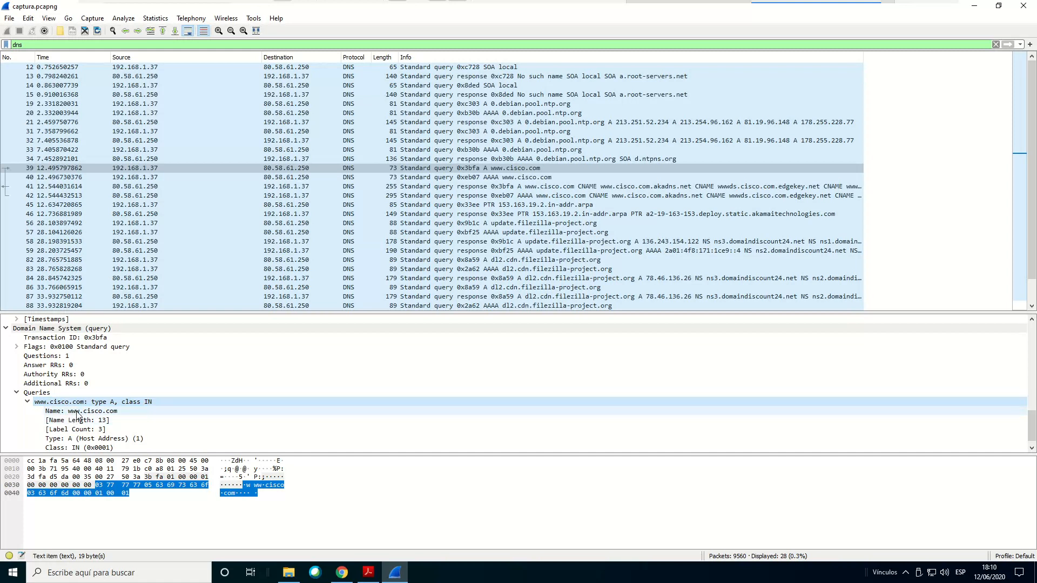
pyautogui.click(78, 412)
pyautogui.click(77, 420)
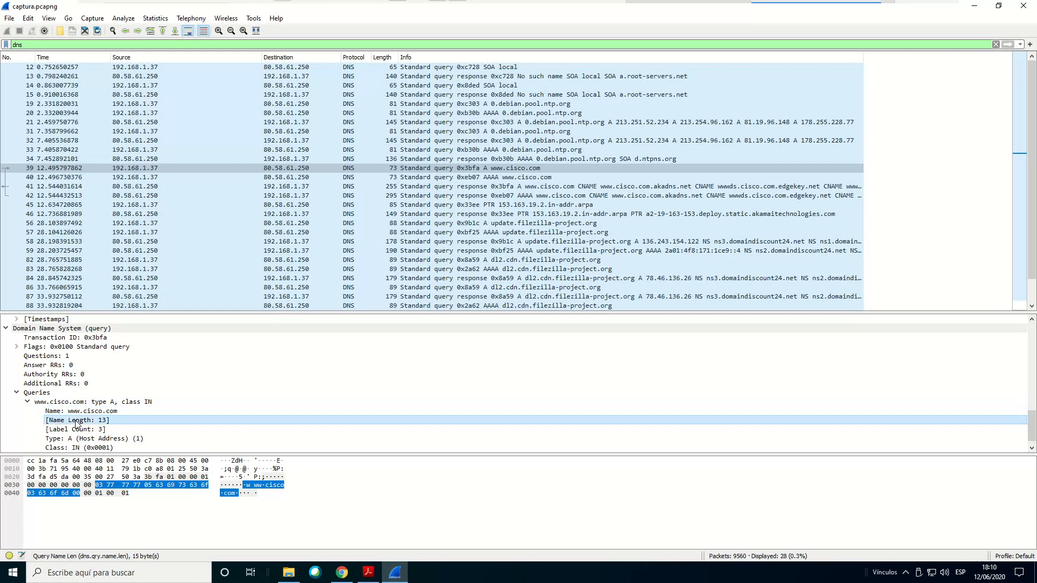
pyautogui.click(75, 430)
pyautogui.click(77, 439)
pyautogui.click(79, 448)
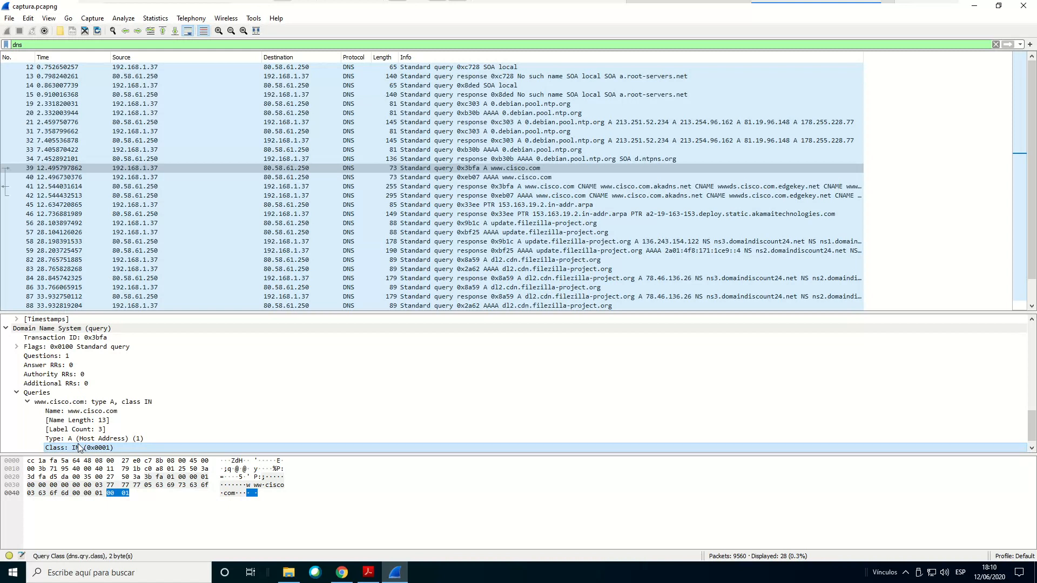
pyautogui.click(94, 330)
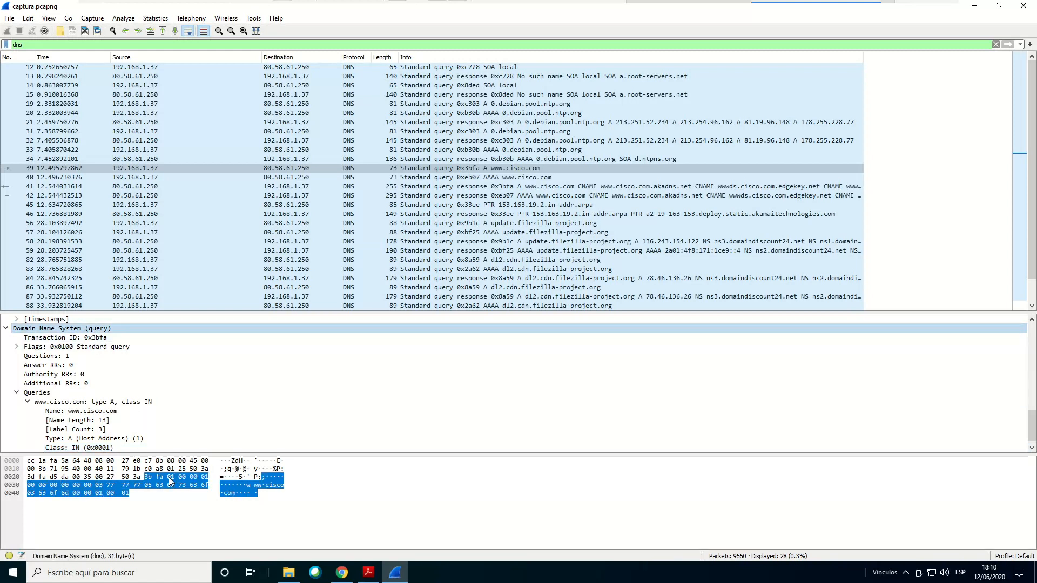
# Highlight questions 2.12 and 2.13 on DNS data and transport header bytes in Acrobat Reader, then switch back to Wireshark
pyautogui.click(368, 573)
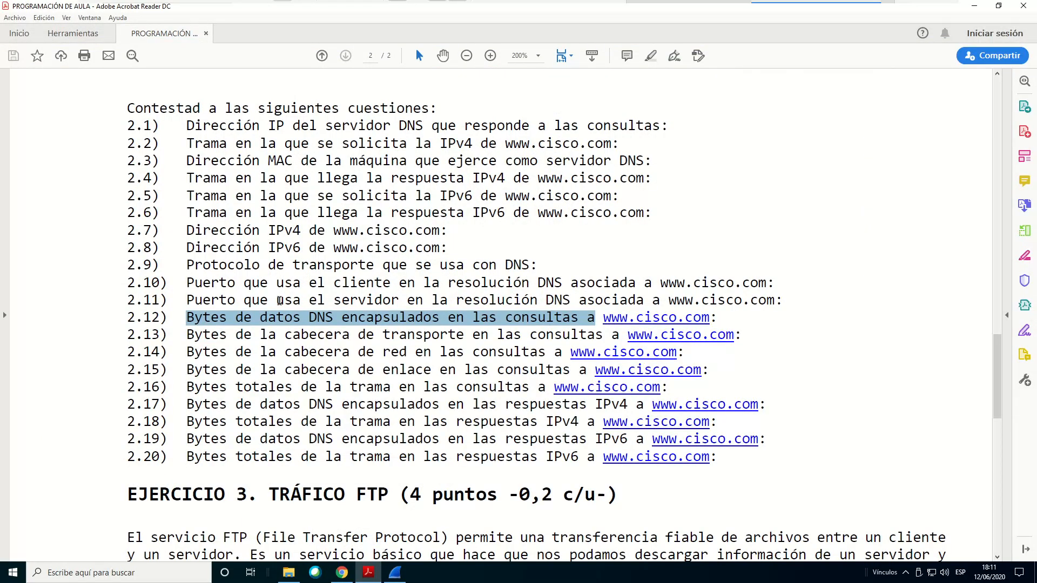
pyautogui.moveTo(236, 323); pyautogui.dragTo(587, 335)
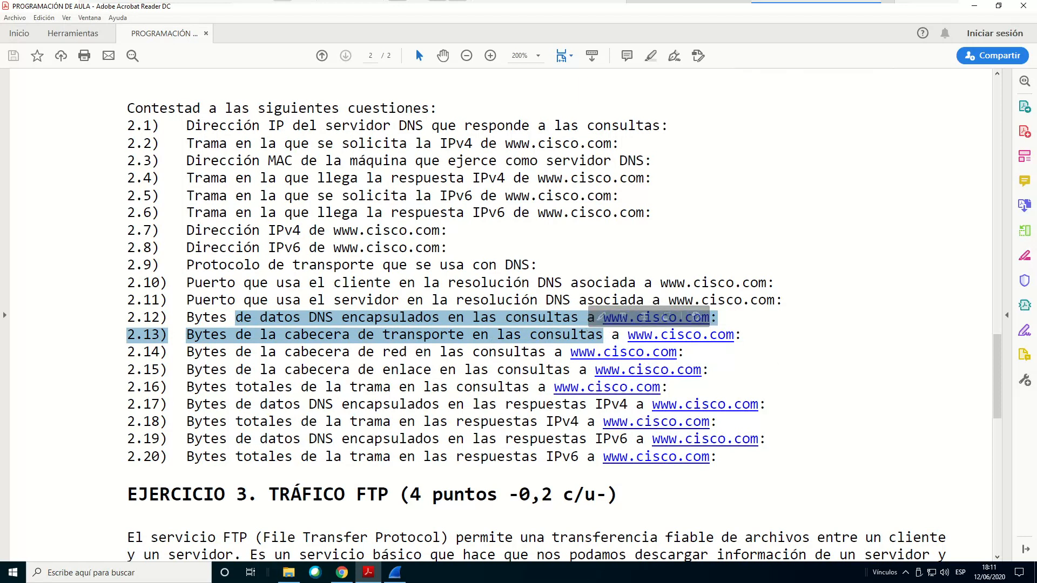
pyautogui.click(394, 572)
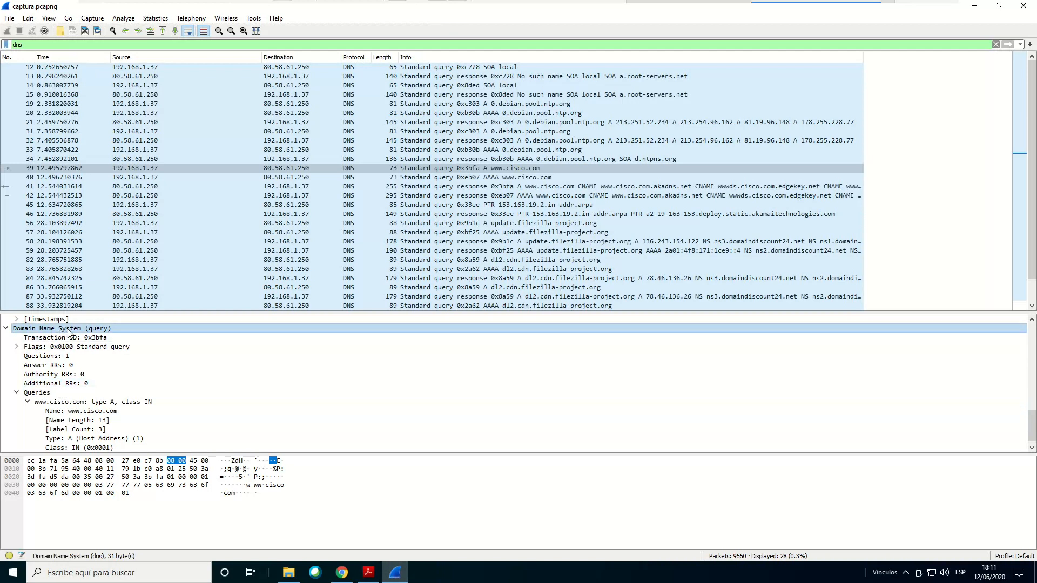
# Select packet 39's User Datagram Protocol header and step through its fields from Source Port to Checksum to check each byte size
pyautogui.scroll(4, 69, 333)
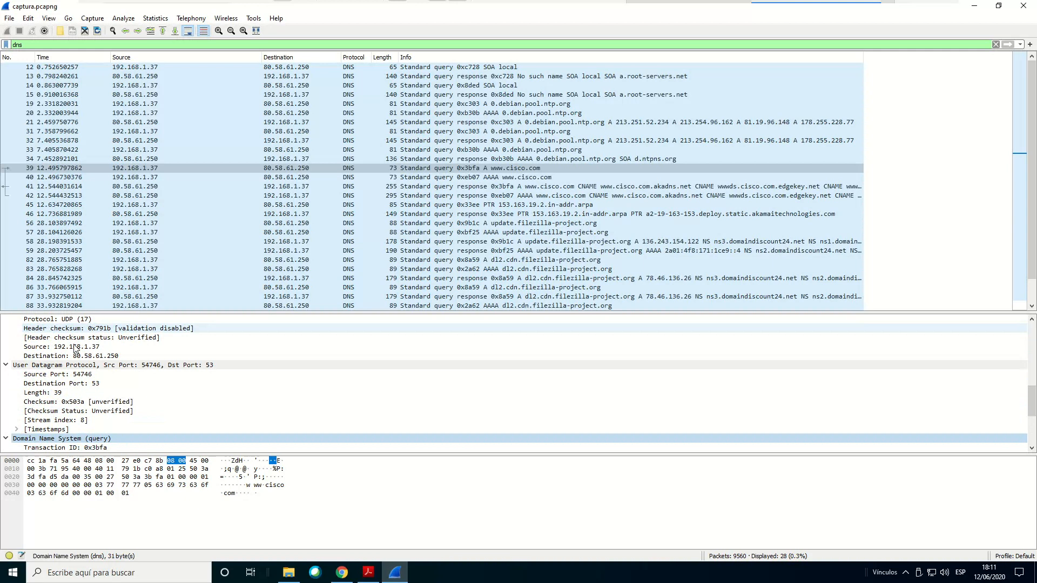
pyautogui.click(54, 366)
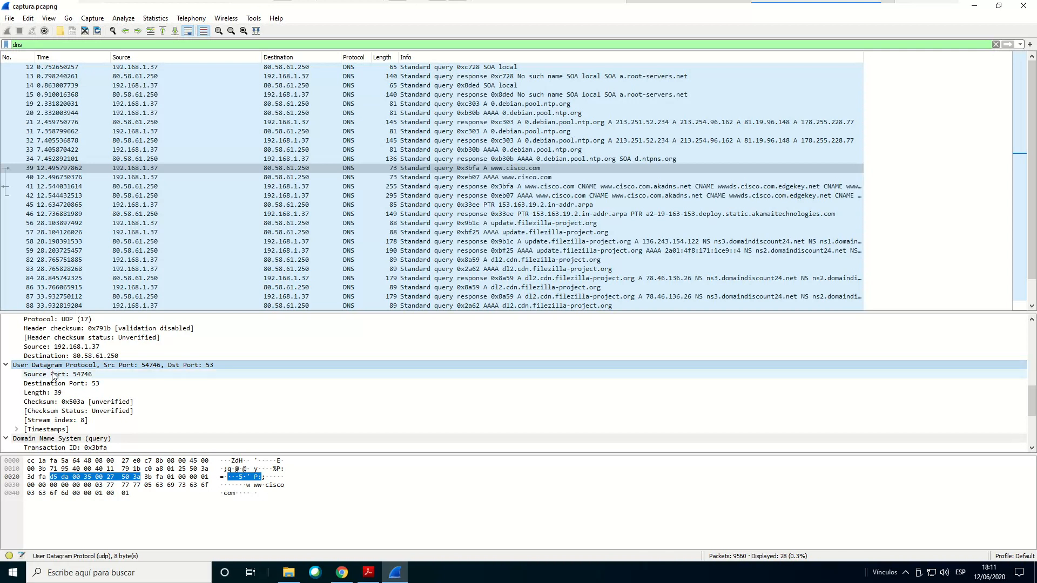
pyautogui.click(54, 376)
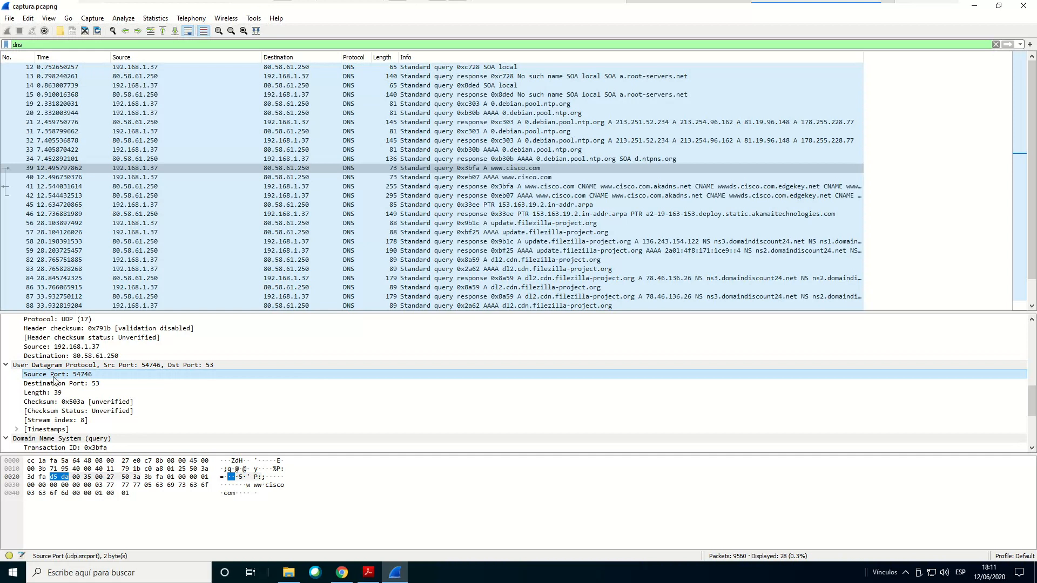
pyautogui.click(55, 384)
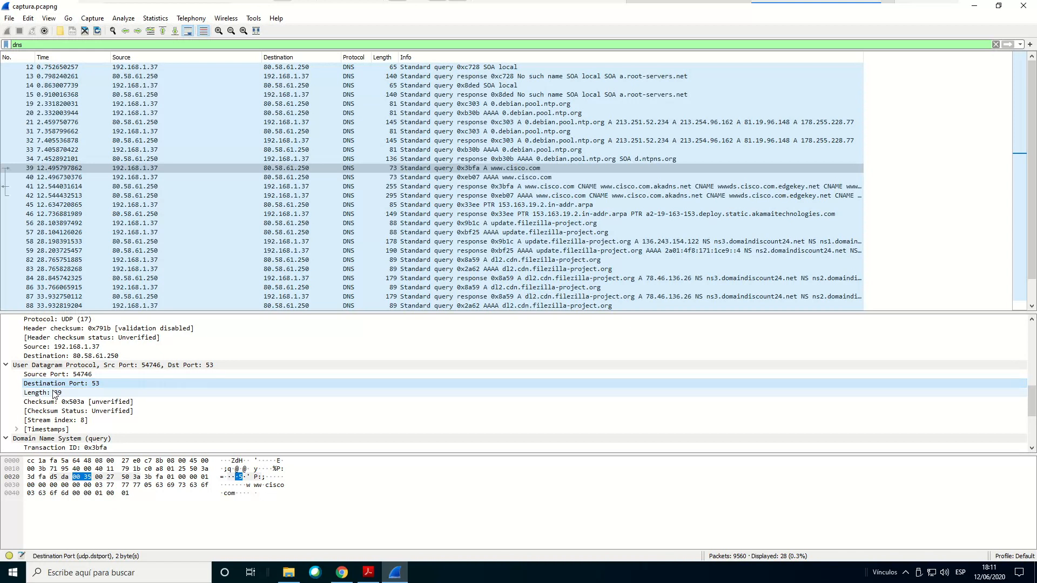
pyautogui.click(55, 394)
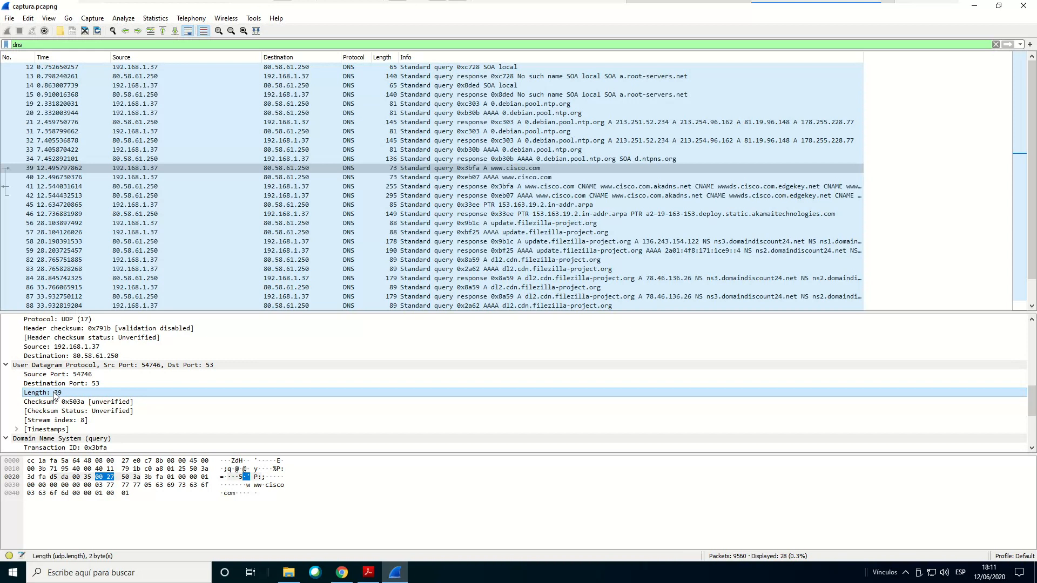
pyautogui.click(57, 403)
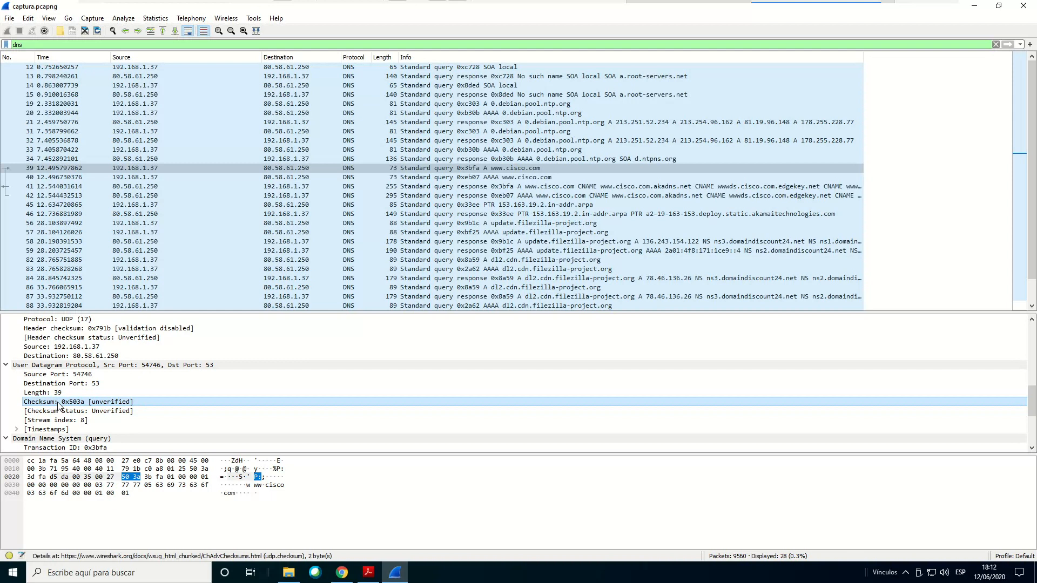
# Inspect the UDP Checksum Status and Stream index entries, then expand Timestamps and select its two time entries
pyautogui.click(55, 411)
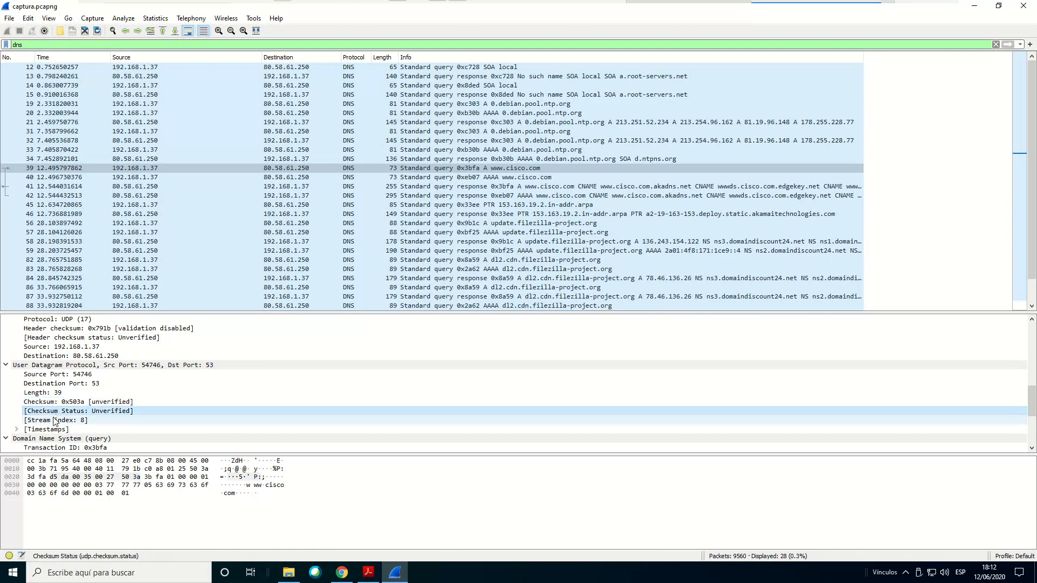
pyautogui.click(52, 422)
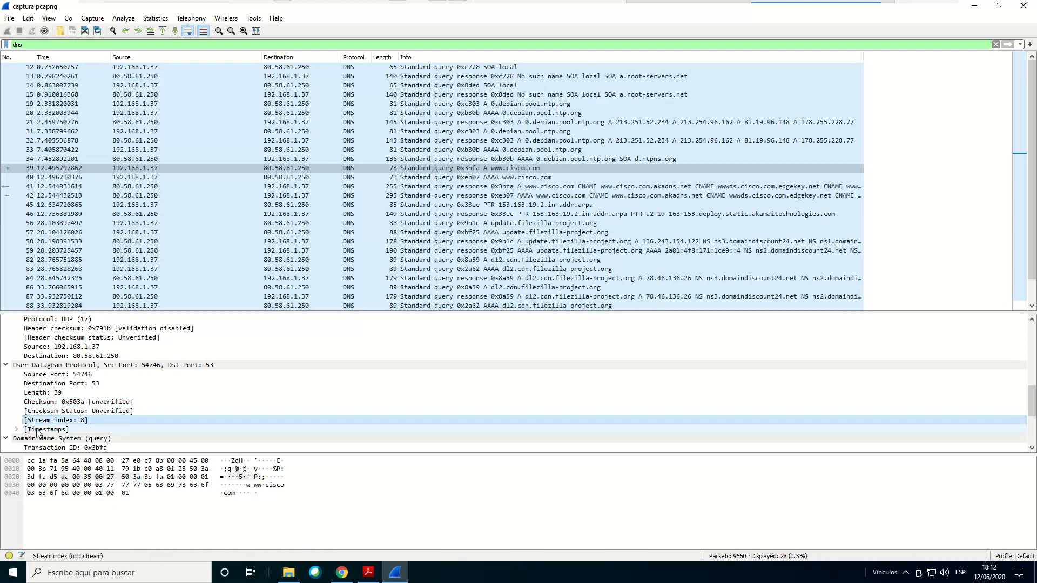
pyautogui.click(39, 430)
pyautogui.click(17, 431)
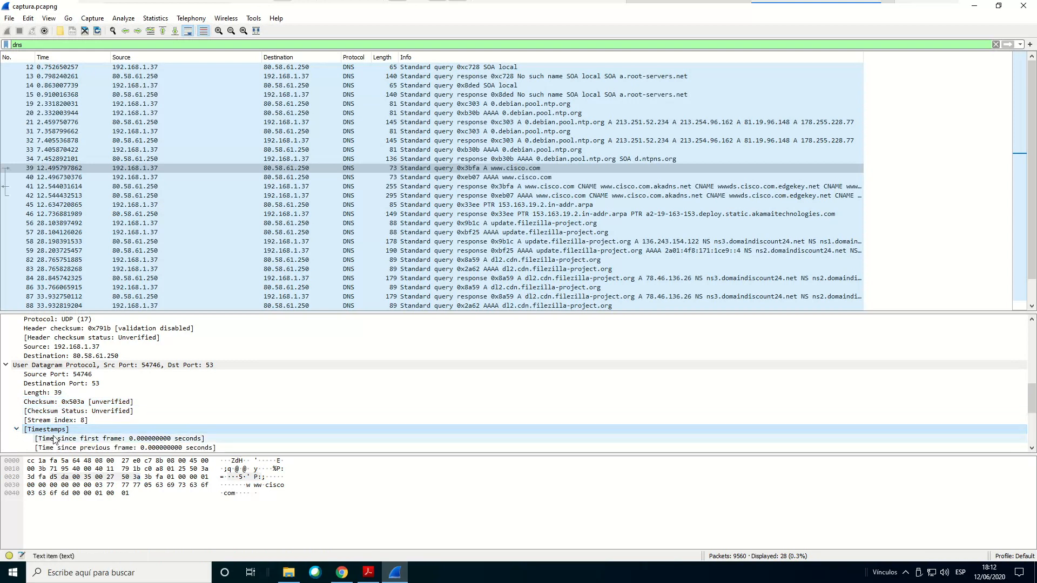
pyautogui.click(57, 440)
pyautogui.click(59, 447)
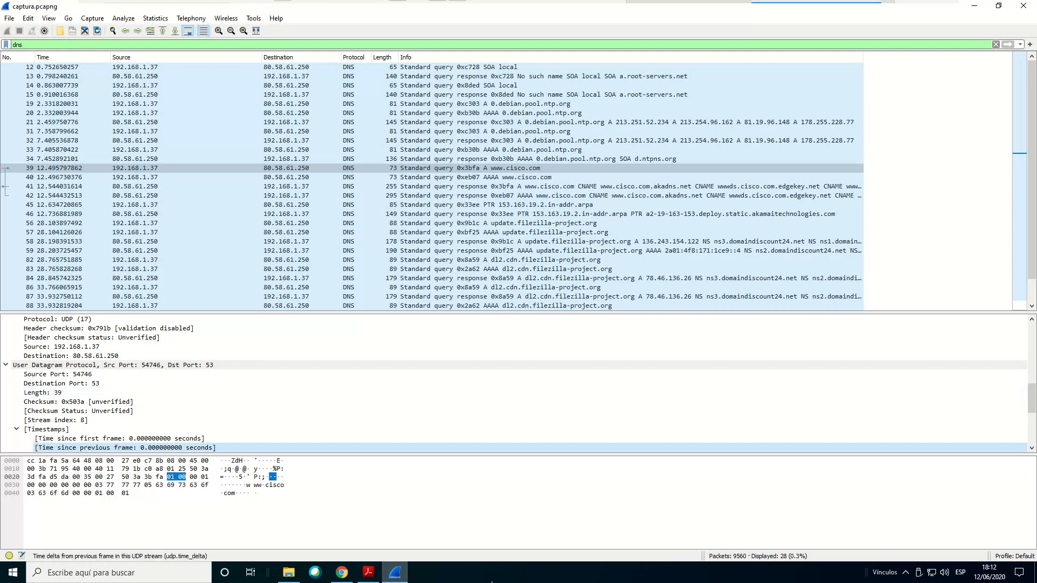
# Reread the header-size questions in Acrobat Reader, then select packet 39's Internet Protocol Version 4 header in Wireshark to check its size
pyautogui.click(367, 573)
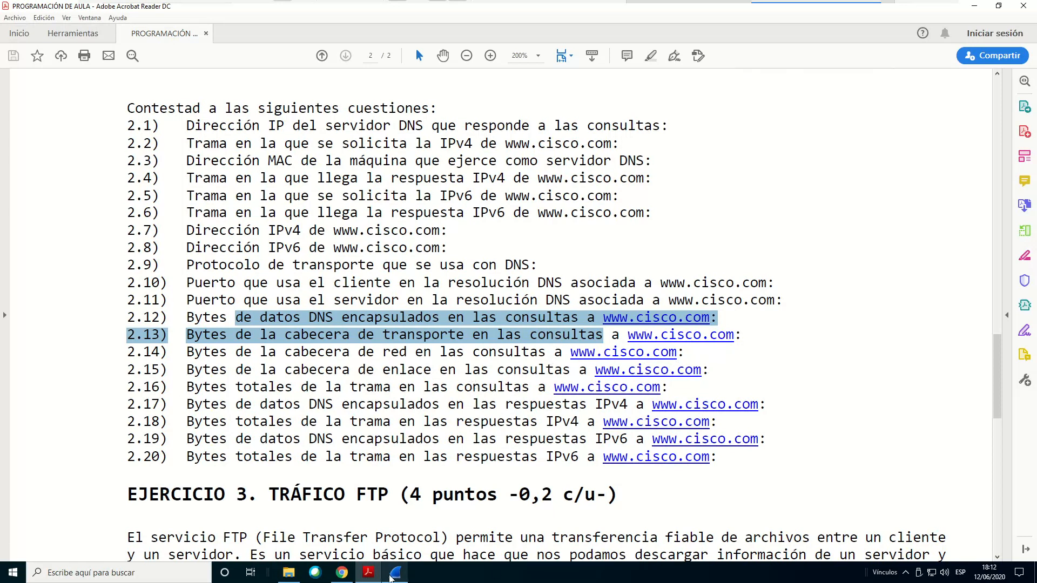
pyautogui.click(398, 577)
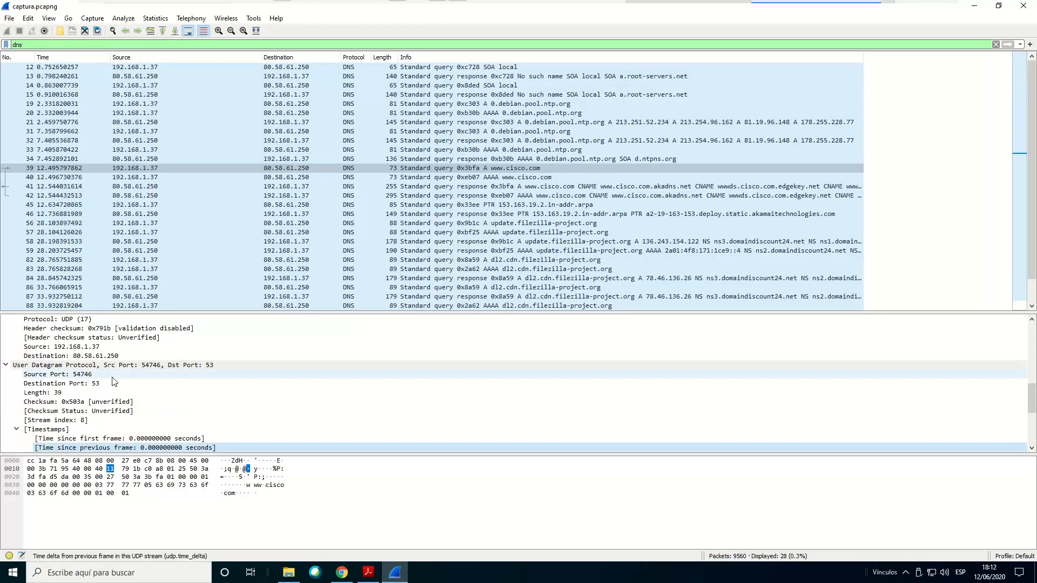
pyautogui.scroll(3, 108, 378)
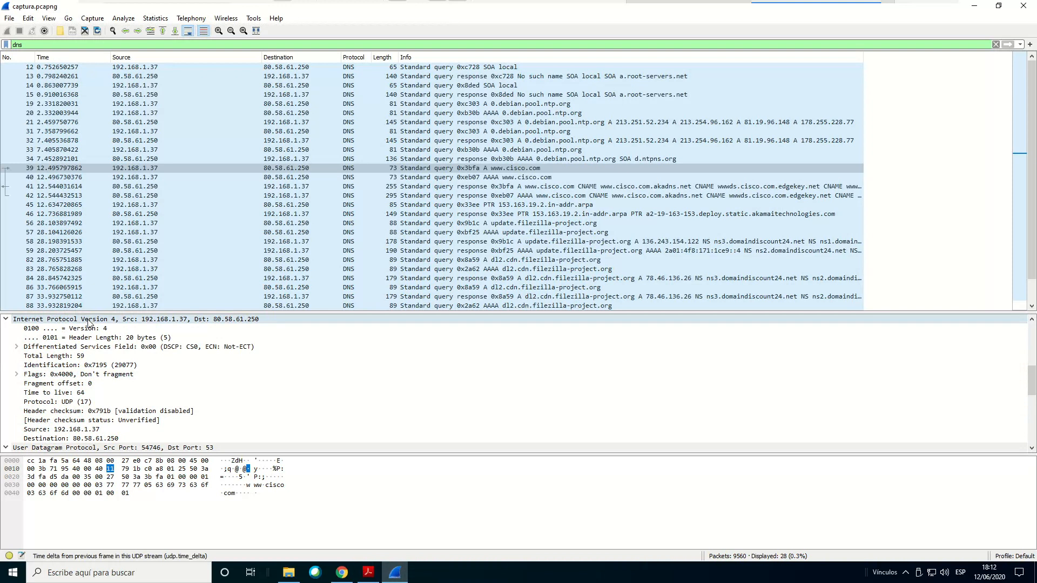
pyautogui.click(90, 323)
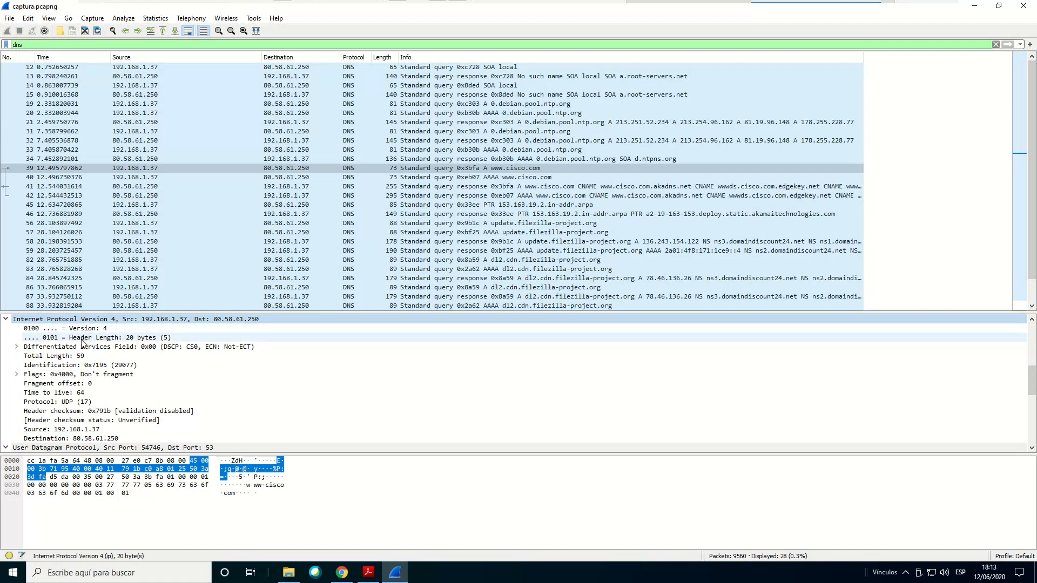
# Expand the IPv4 header's Differentiated Services Field and Flags, select its Protocol field, then reselect the whole IPv4 header
pyautogui.click(25, 350)
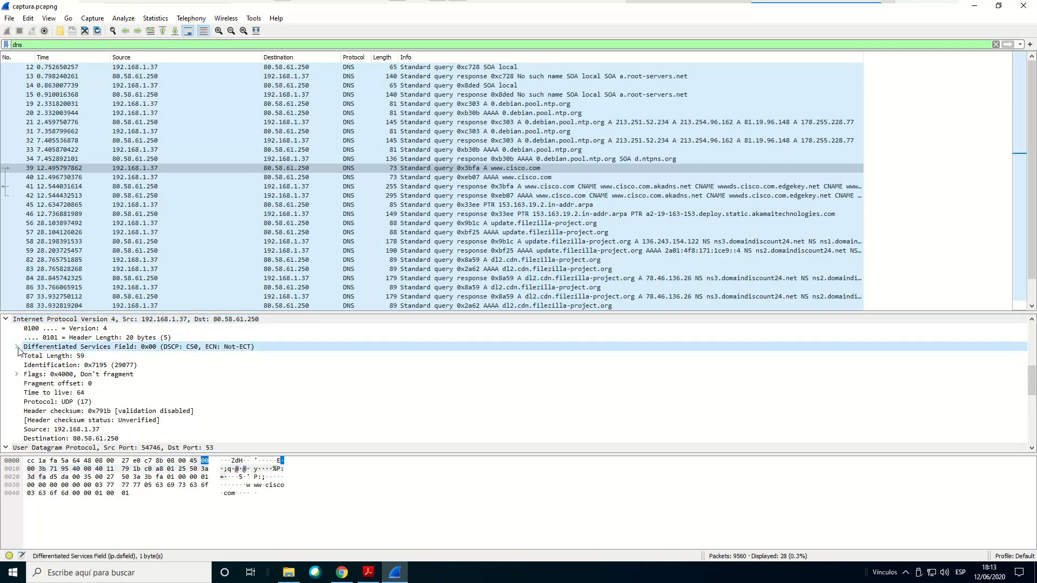
pyautogui.click(18, 349)
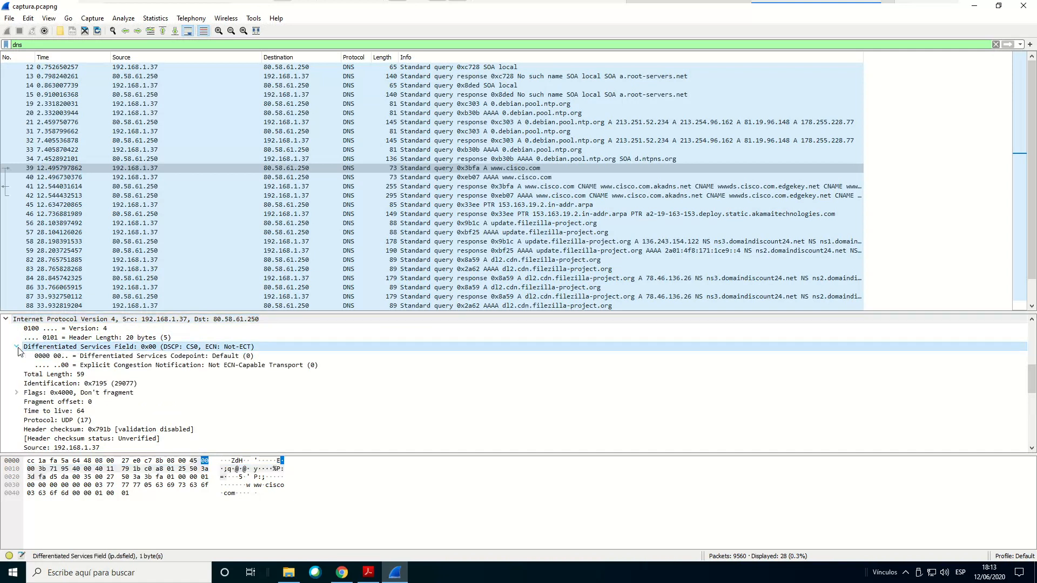
pyautogui.click(17, 393)
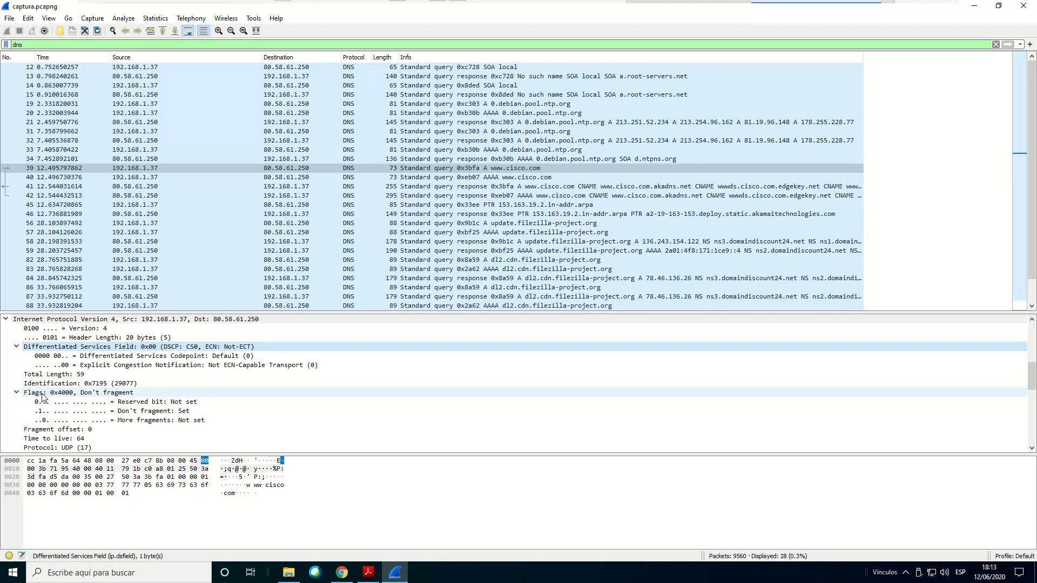
pyautogui.scroll(-1, 43, 398)
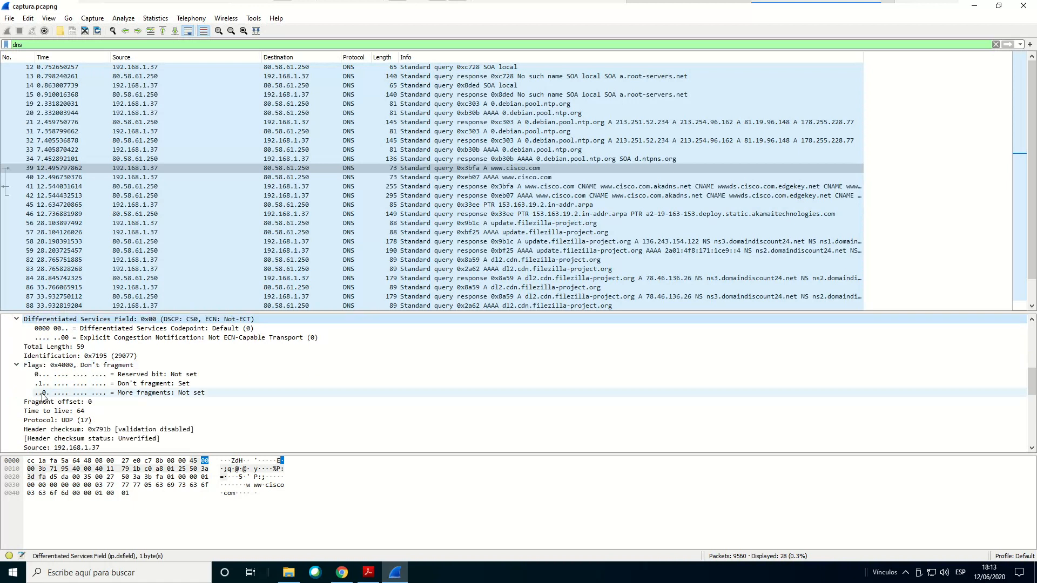
pyautogui.click(65, 420)
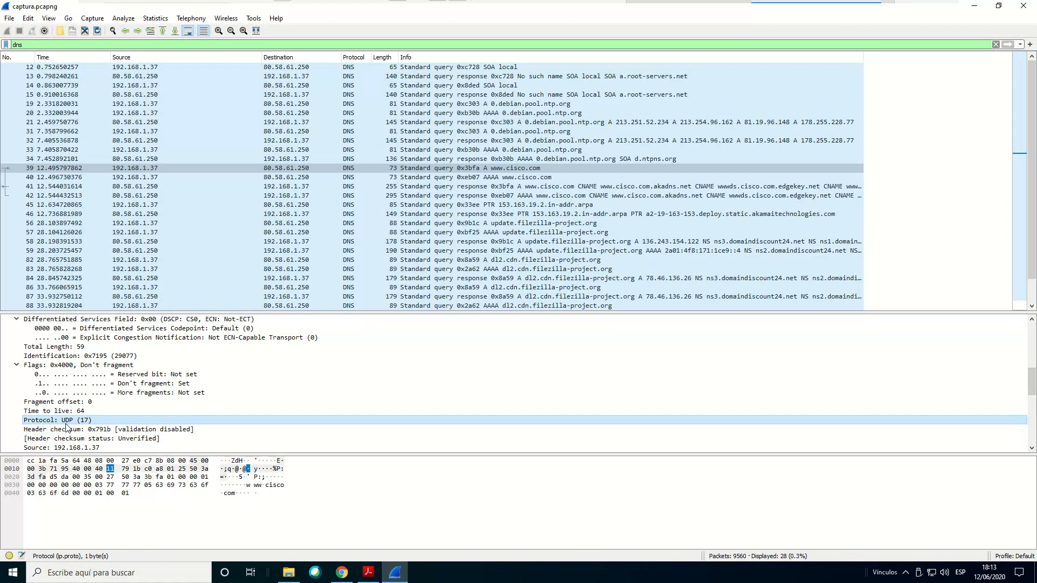
pyautogui.scroll(1, 65, 429)
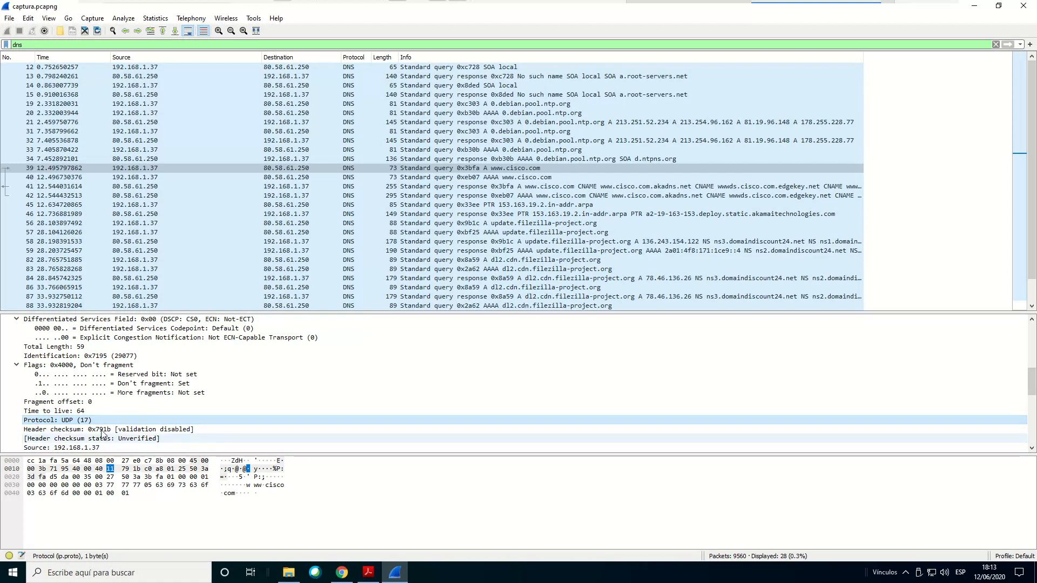
pyautogui.click(37, 322)
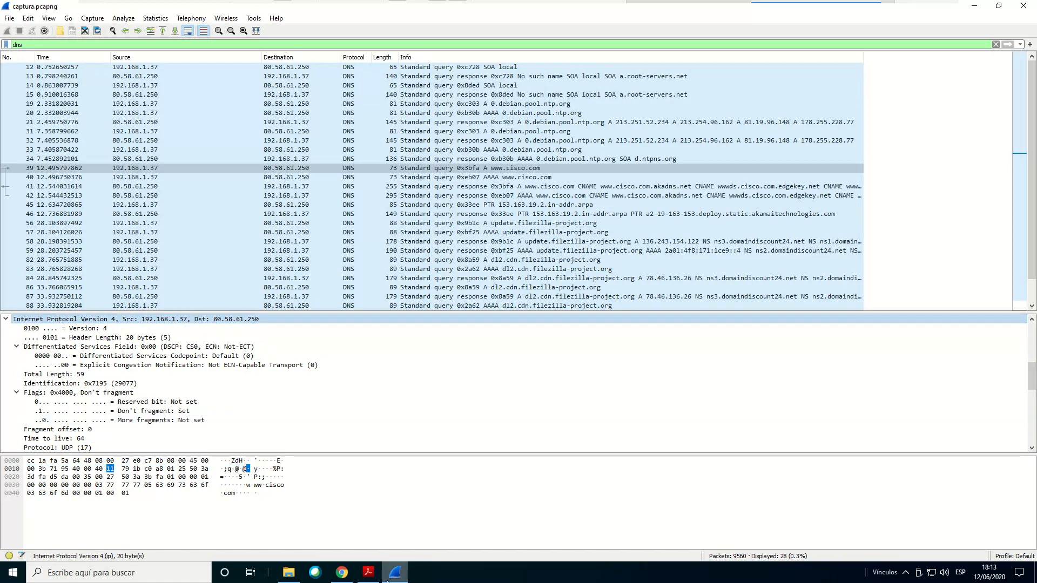
# Highlight question 2.15 on the link header bytes in the queries in Acrobat Reader, then switch back to Wireshark
pyautogui.click(368, 572)
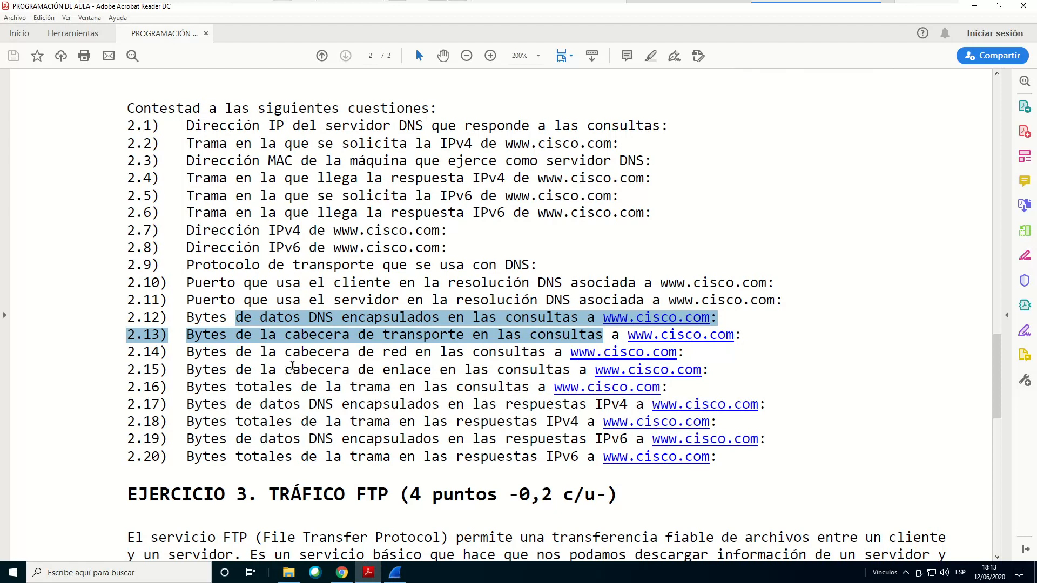
pyautogui.moveTo(203, 352); pyautogui.dragTo(587, 377)
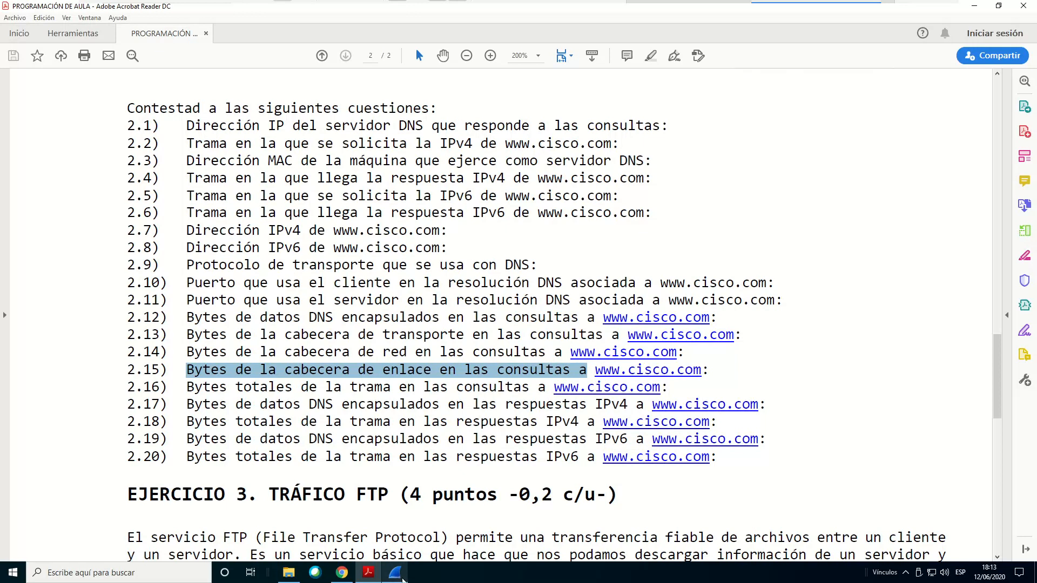
pyautogui.click(395, 576)
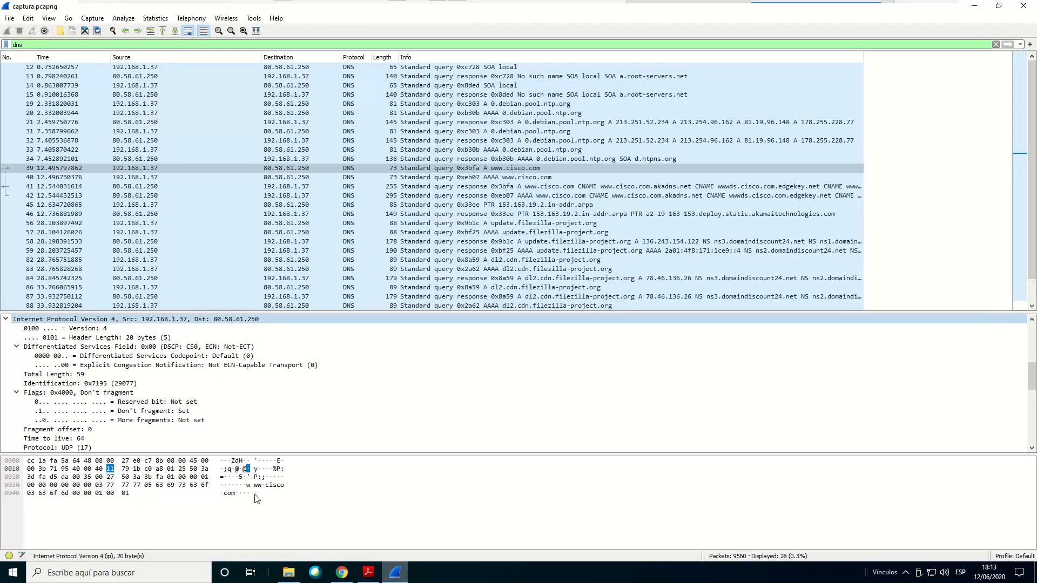
# Step through packet 39's Ethernet II header, Destination, Source and Type for their byte sizes, then select the Frame 39 entry for the total
pyautogui.scroll(2, 38, 368)
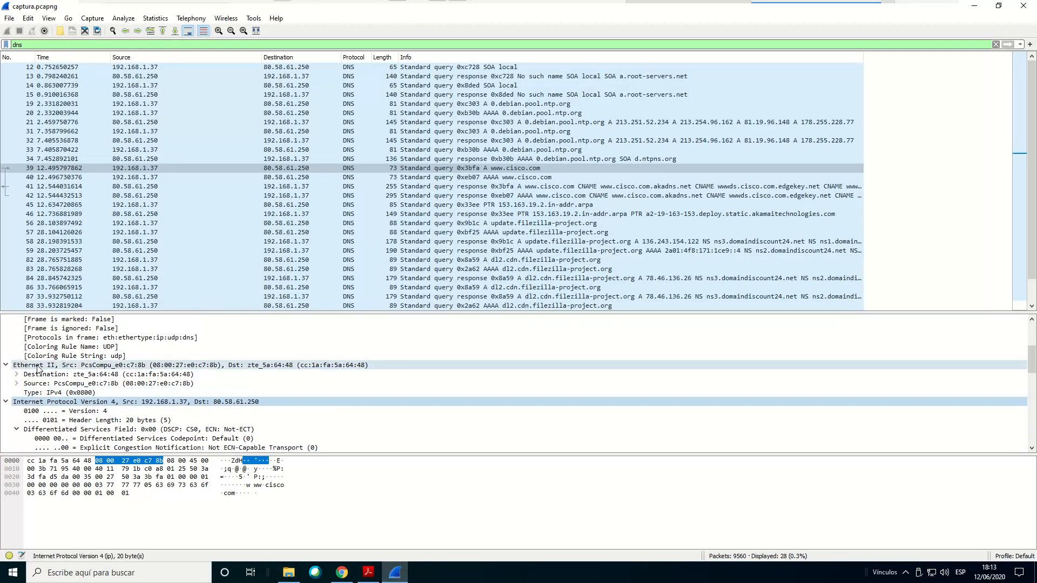
pyautogui.click(38, 366)
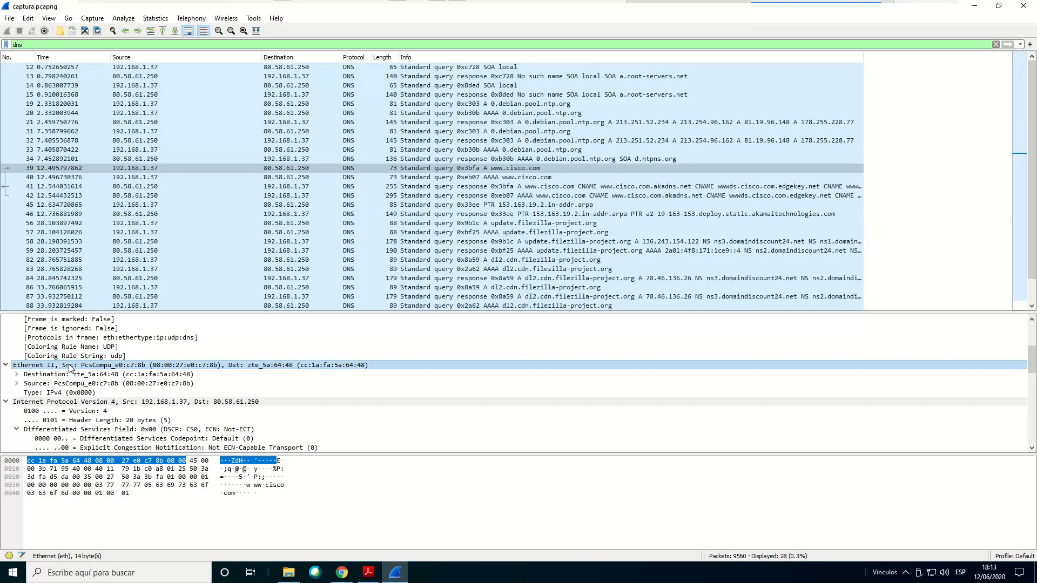
pyautogui.click(79, 376)
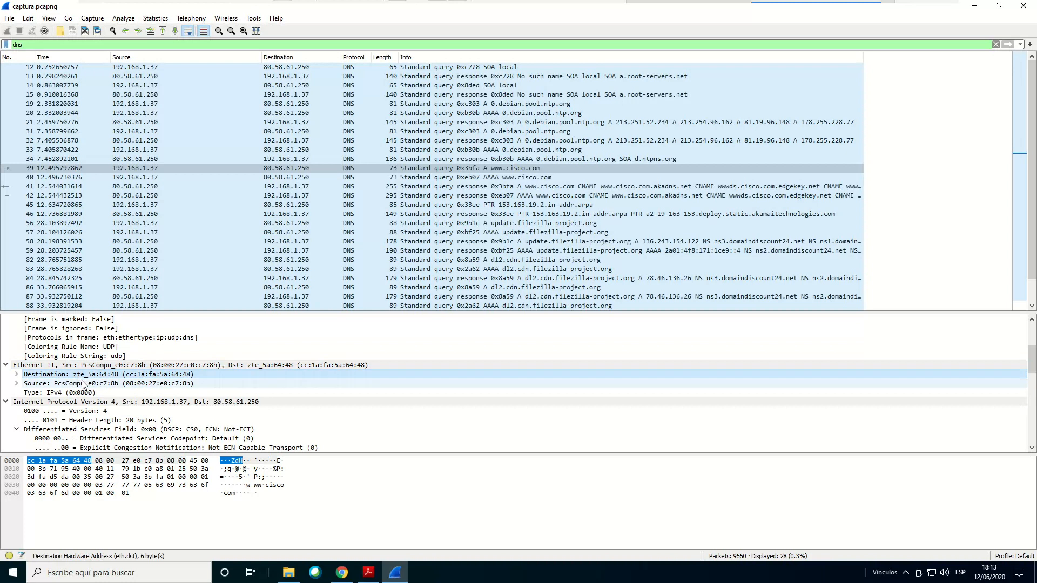
pyautogui.click(84, 384)
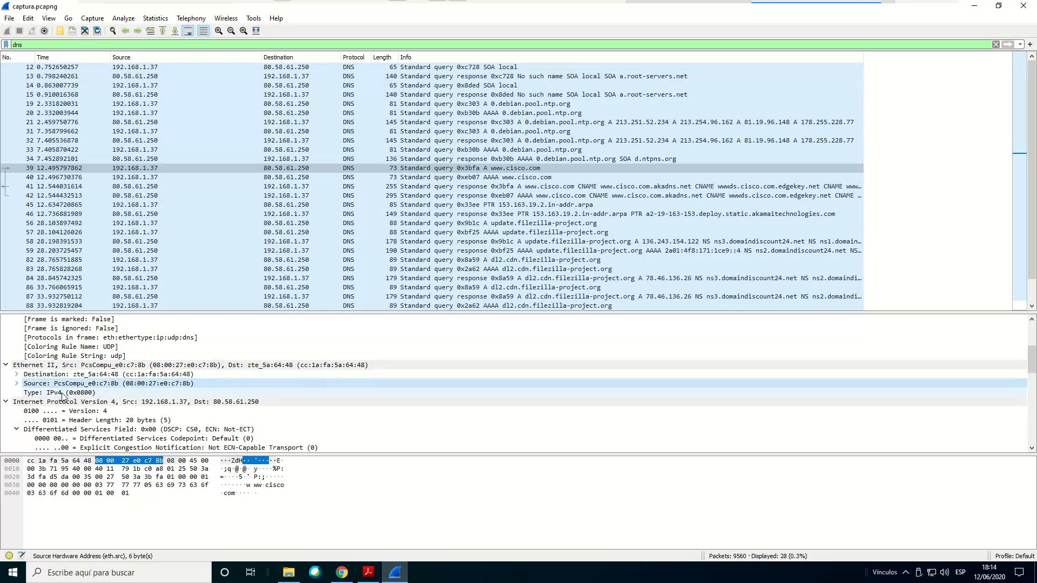
pyautogui.click(64, 394)
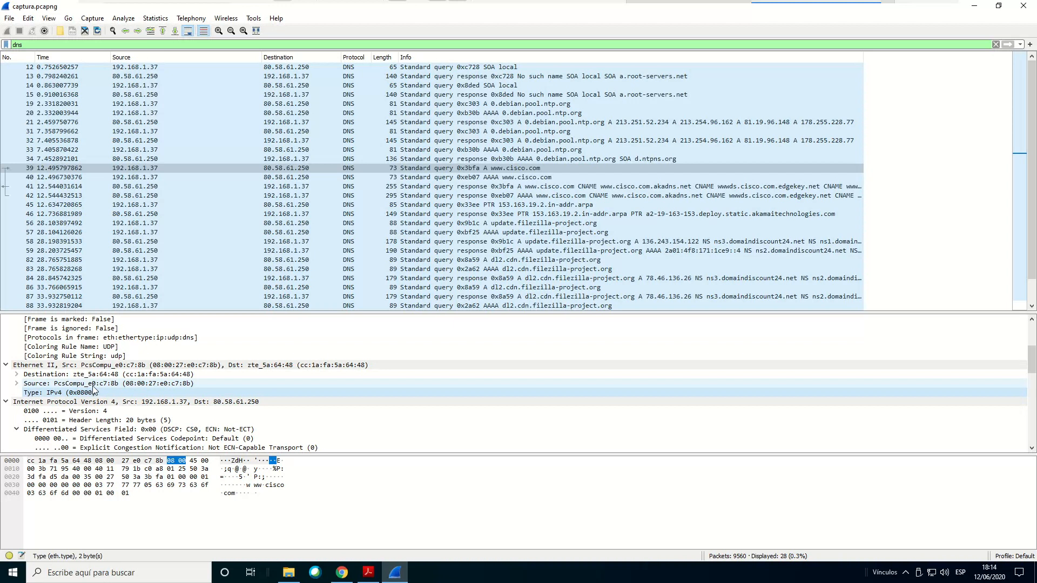
pyautogui.scroll(4, 90, 390)
pyautogui.click(44, 320)
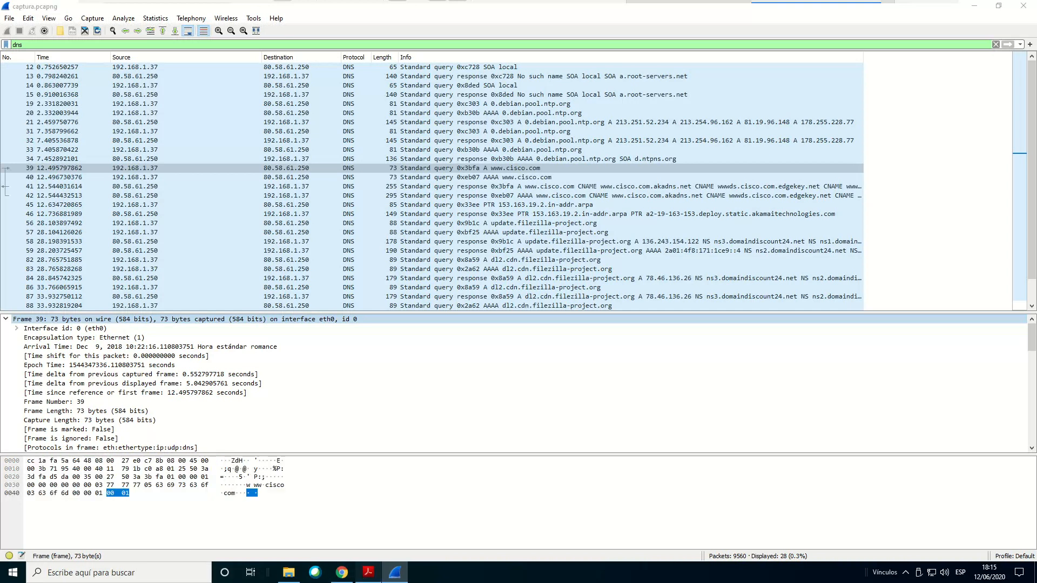
# Highlight question 2.17 on the DNS data bytes in the IPv4 responses in Acrobat Reader, then switch back to Wireshark
pyautogui.click(368, 572)
pyautogui.scroll(-1, 384, 356)
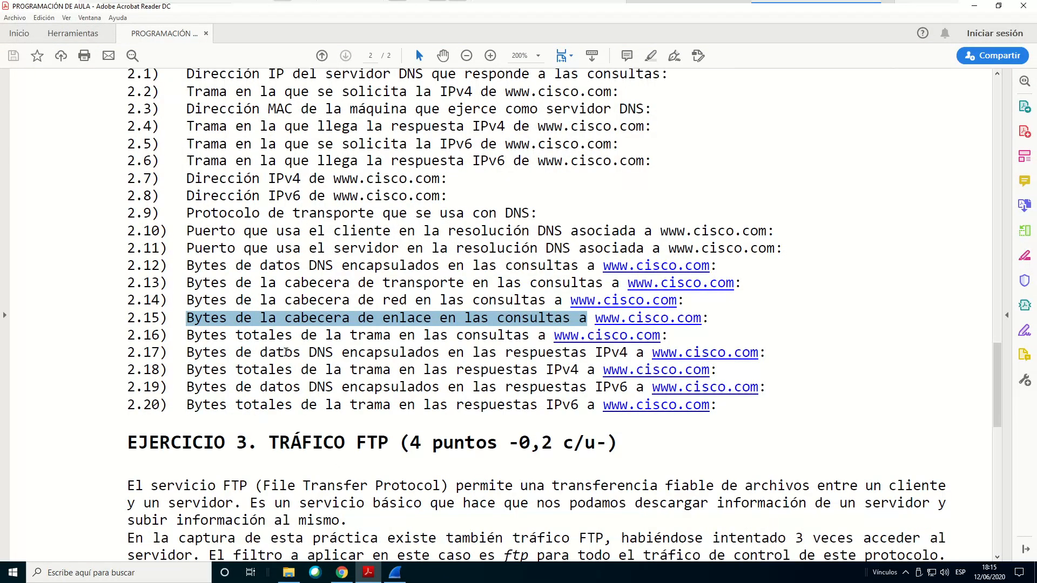
pyautogui.moveTo(185, 353); pyautogui.dragTo(763, 362)
pyautogui.click(396, 574)
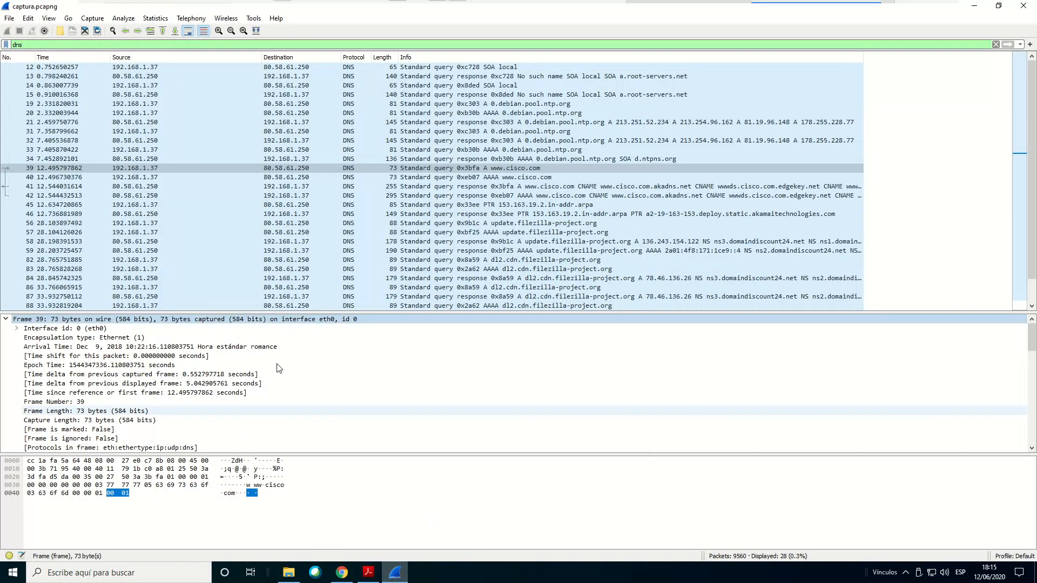
# Select packet 41's Domain Name System (response) section to check its DNS data bytes, then review its Queries and Answers
pyautogui.click(70, 186)
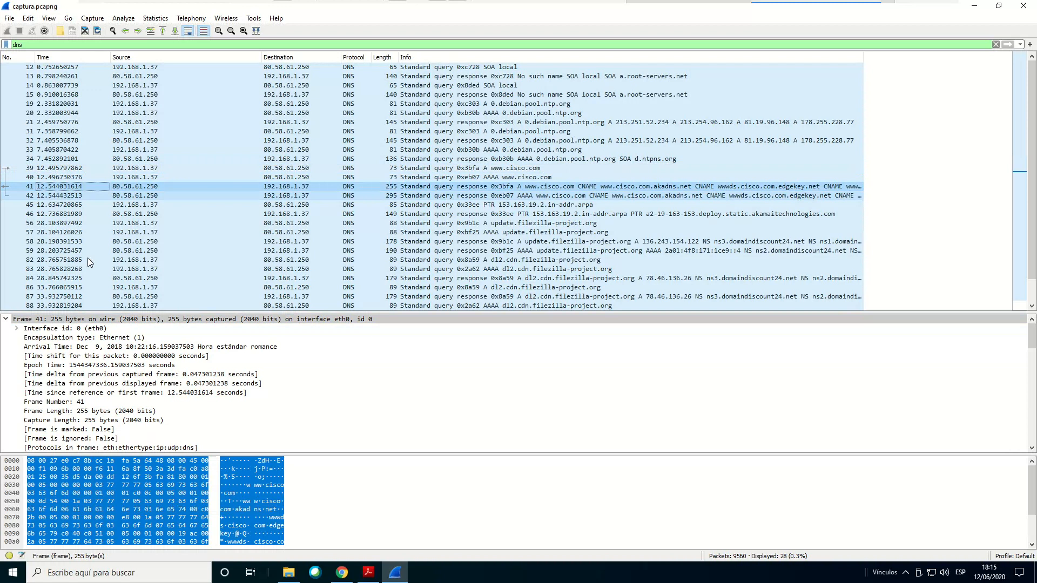
pyautogui.scroll(-10, 85, 406)
pyautogui.scroll(-3, 84, 406)
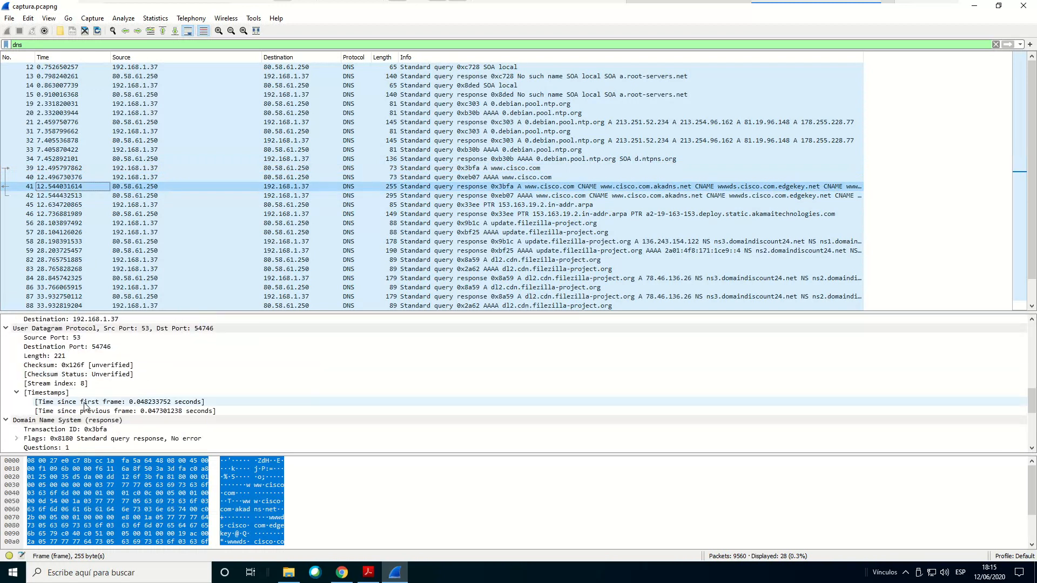
pyautogui.click(74, 365)
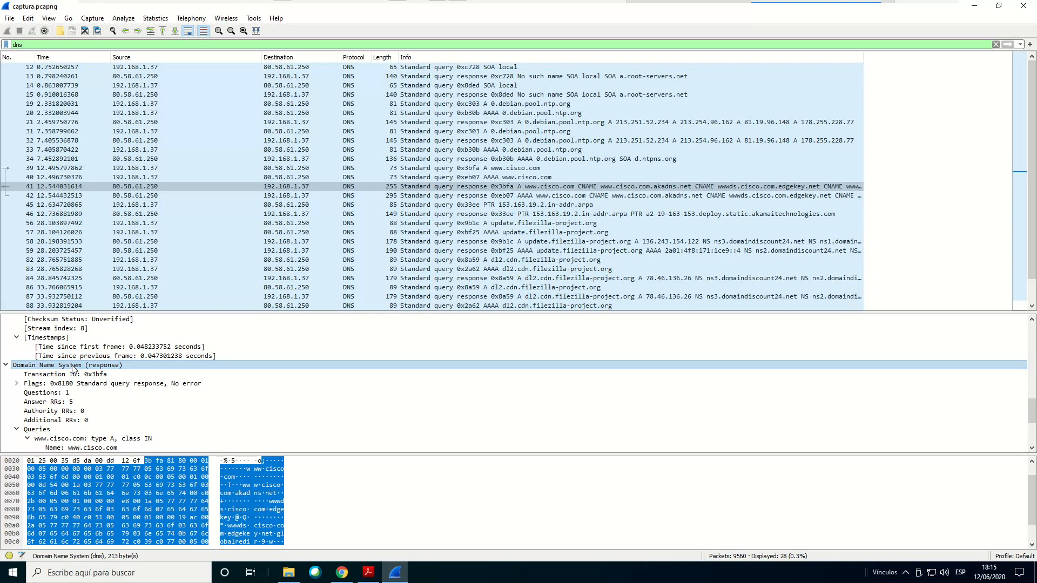
pyautogui.scroll(-2, 65, 365)
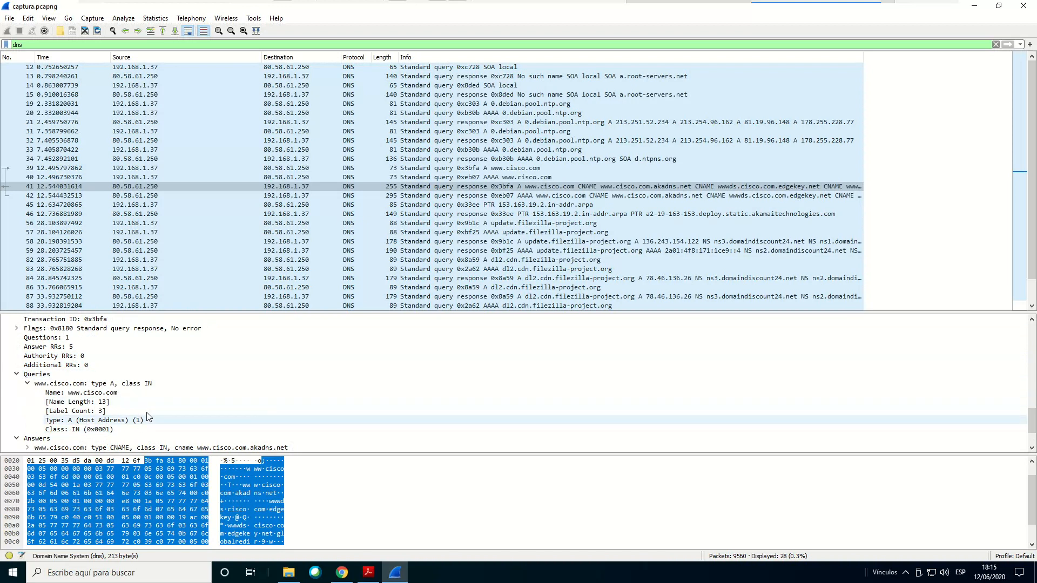
pyautogui.scroll(-2, 38, 427)
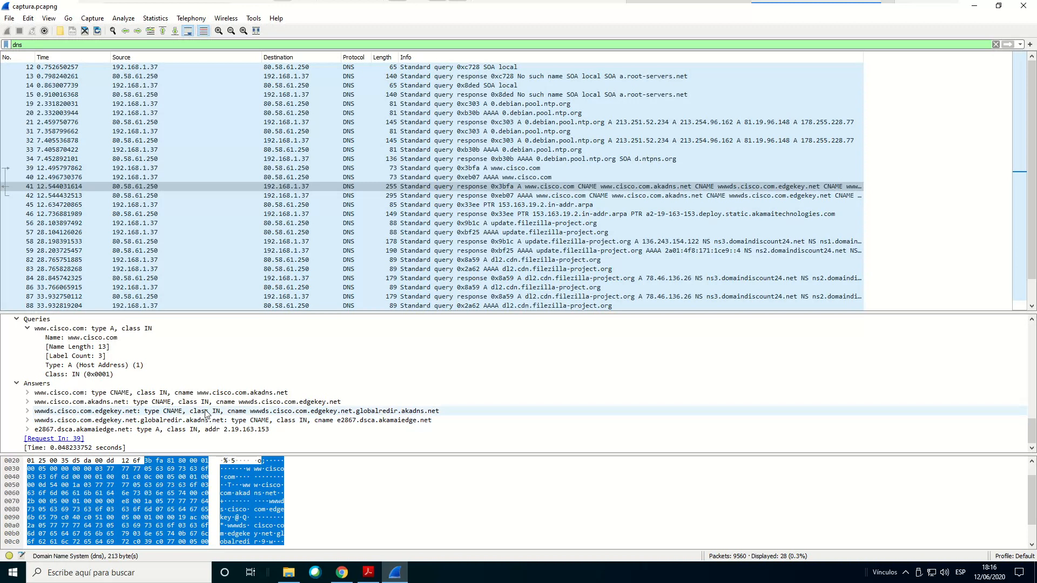
pyautogui.click(186, 397)
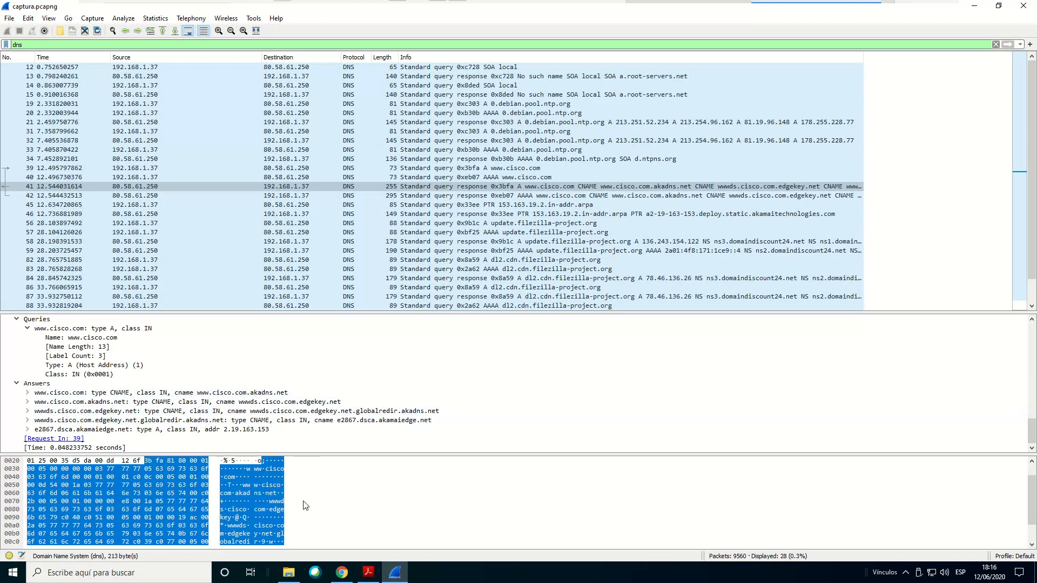
# Highlight question 2.18 on the total frame bytes in the IPv4 responses in Acrobat Reader, then switch back to Wireshark
pyautogui.click(368, 572)
pyautogui.moveTo(236, 369); pyautogui.dragTo(578, 372)
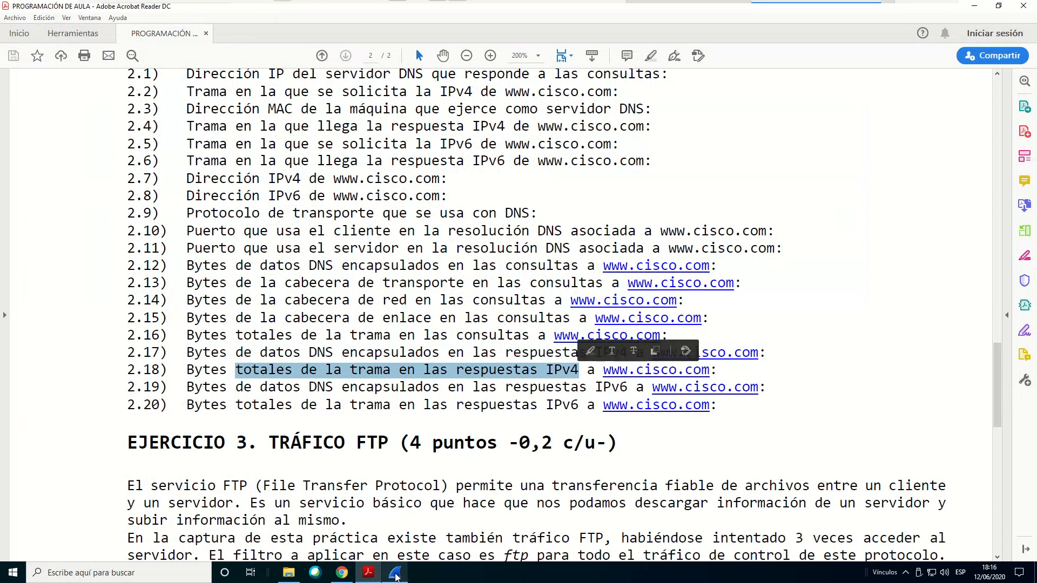
pyautogui.click(395, 573)
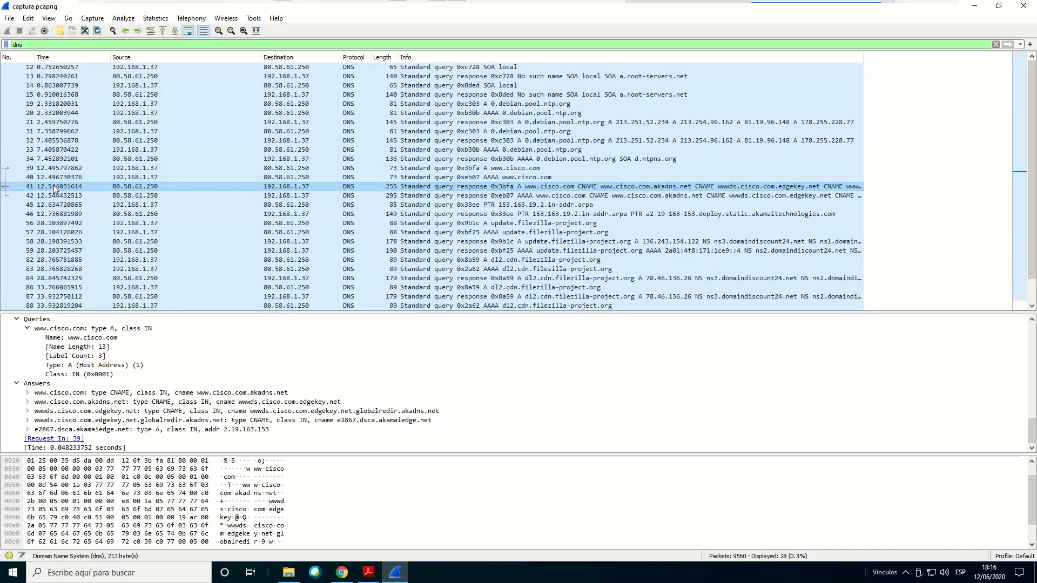
# Select packet 41's Frame entry to check the total frame bytes
pyautogui.scroll(15, 113, 384)
pyautogui.scroll(1, 114, 383)
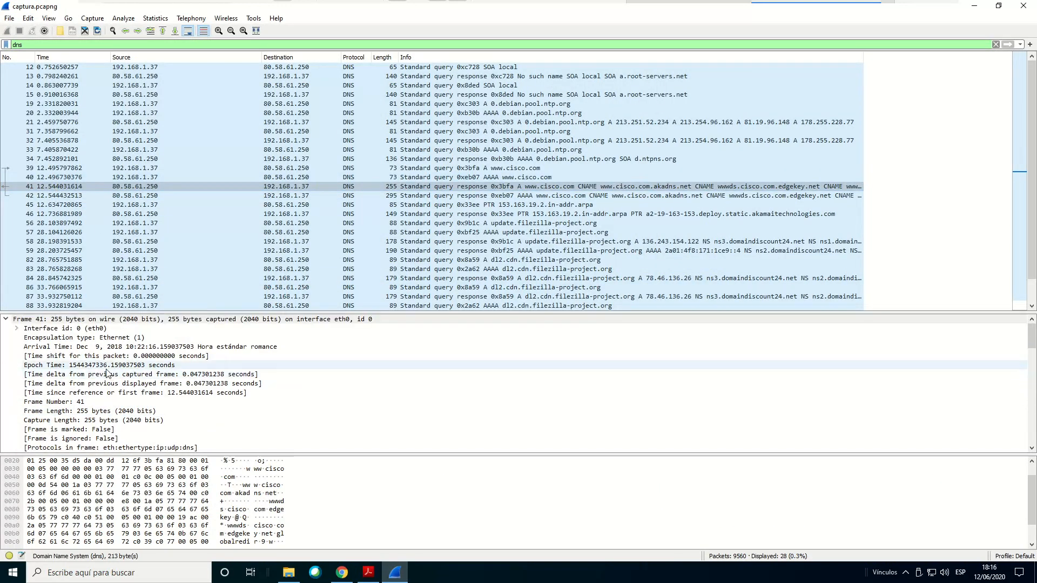
pyautogui.click(84, 320)
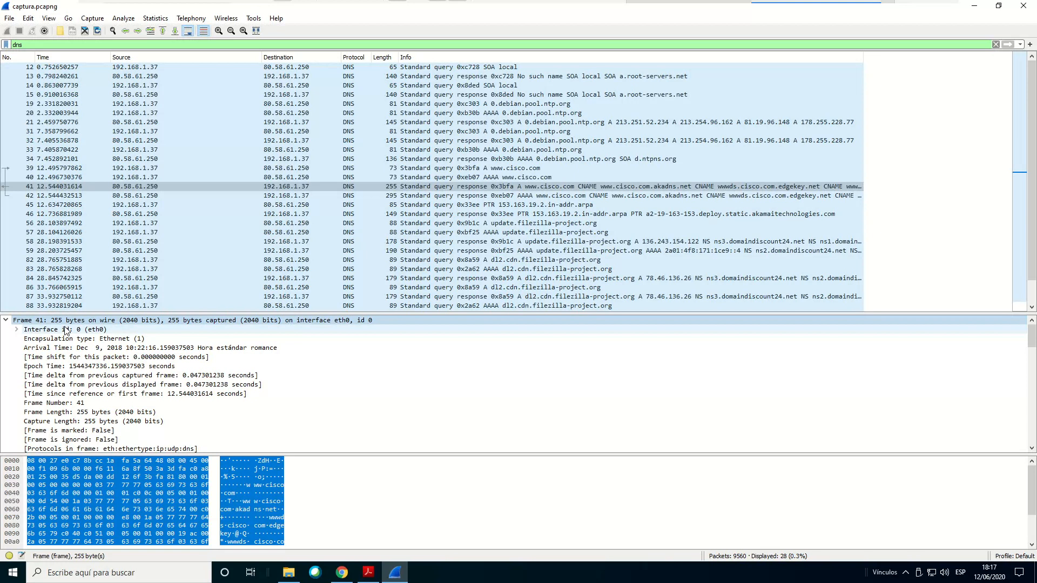
# Check questions 2.19 and 2.20 on the IPv6 responses in Acrobat Reader, then switch back to Wireshark
pyautogui.click(369, 572)
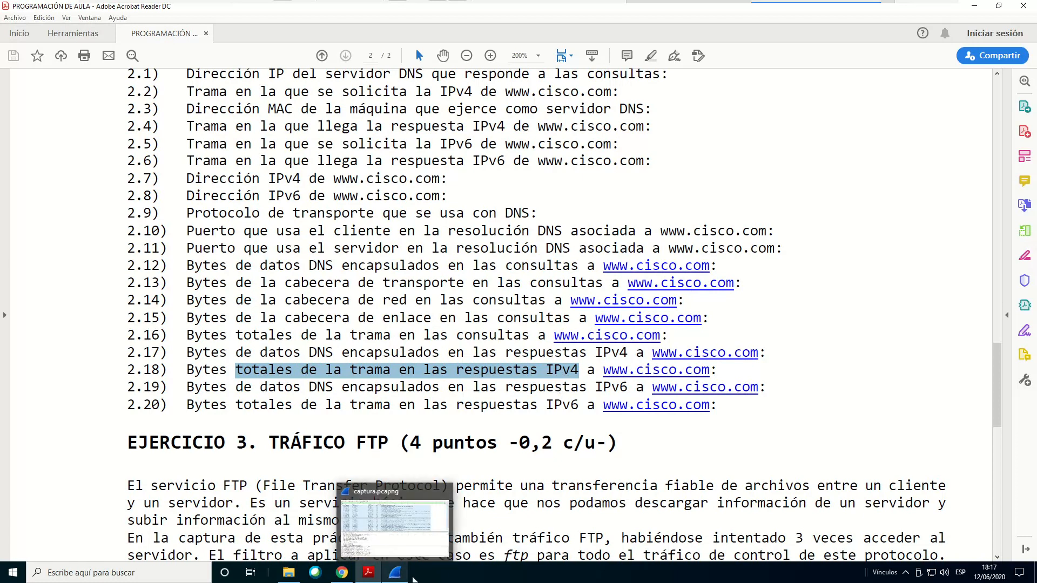
pyautogui.moveTo(397, 578)
pyautogui.click(397, 577)
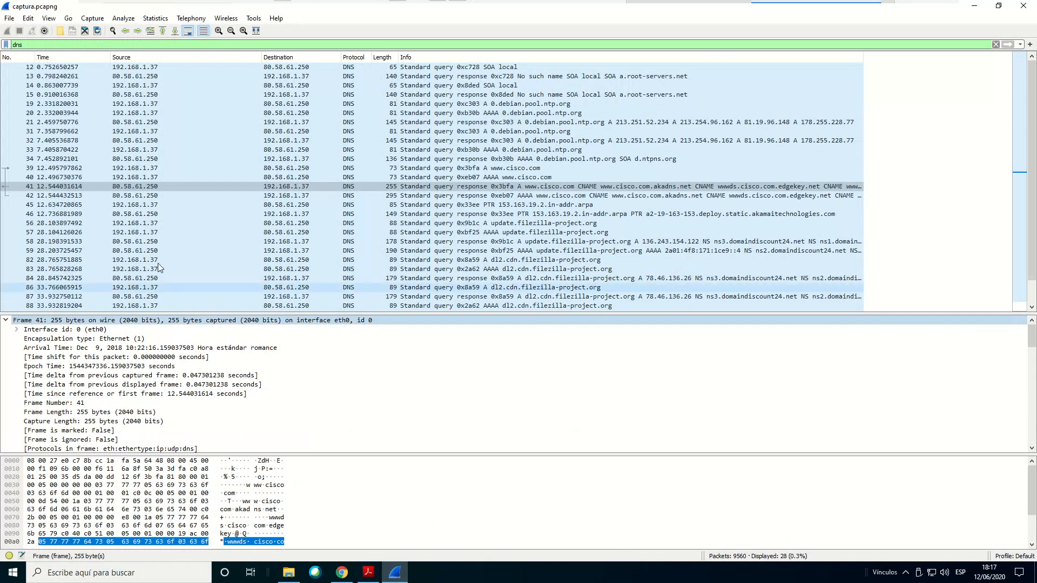
# Step through packet 42's Frame entry, User Datagram Protocol header and Domain Name System (response) section to check their byte sizes
pyautogui.click(54, 197)
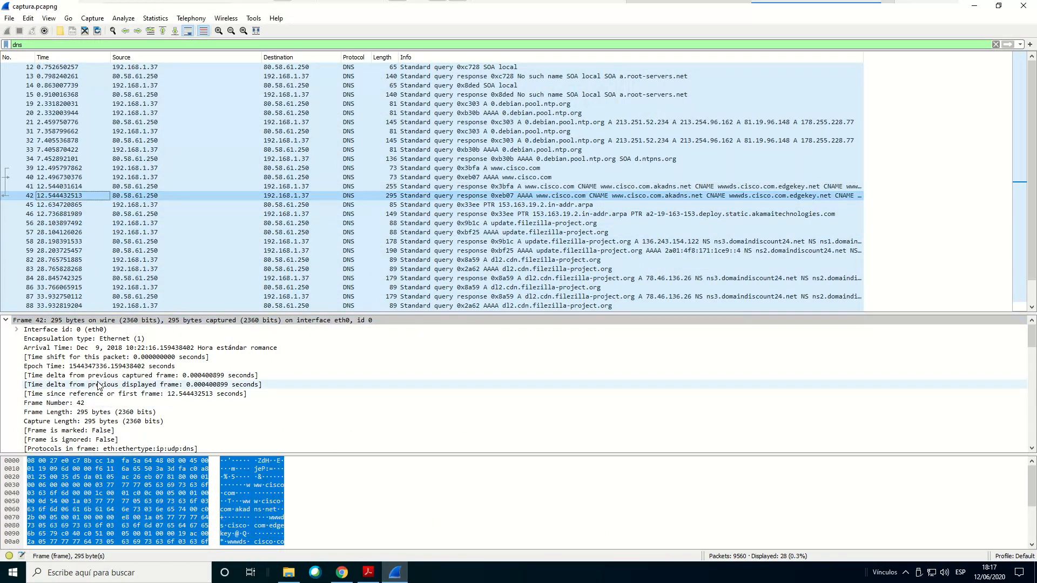
pyautogui.click(69, 321)
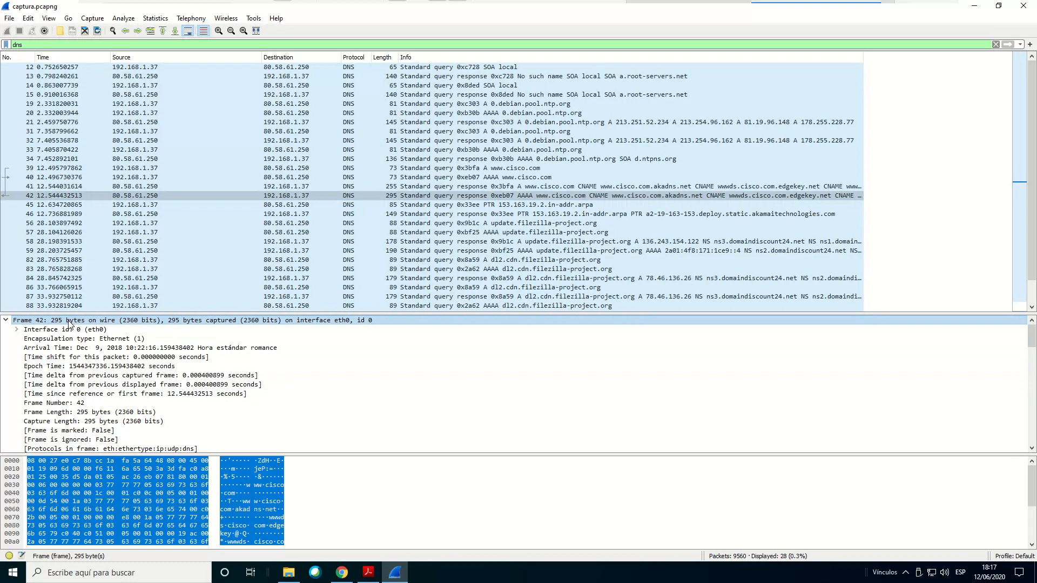
pyautogui.scroll(-7, 123, 378)
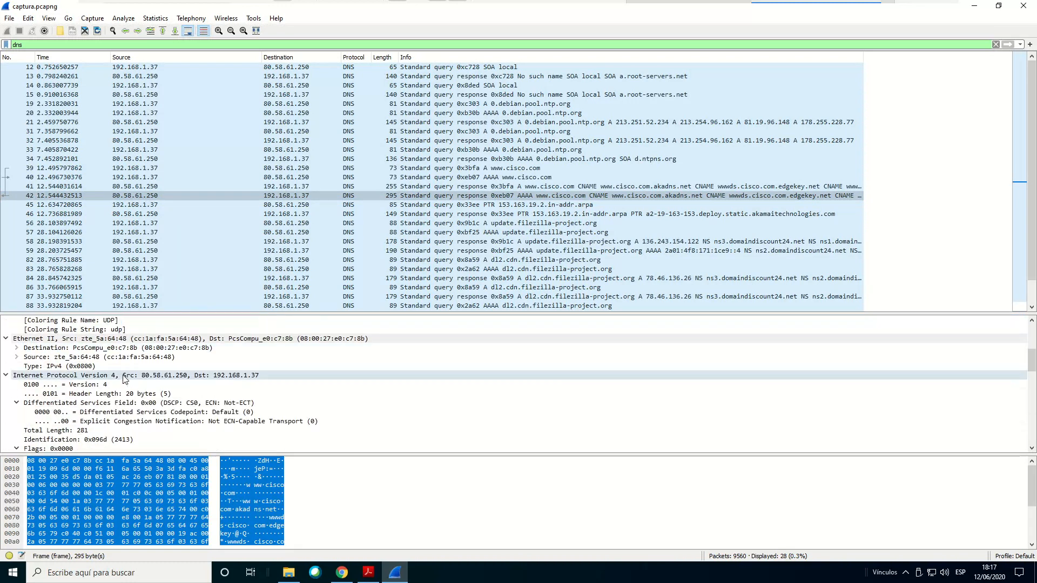
pyautogui.scroll(-3, 123, 378)
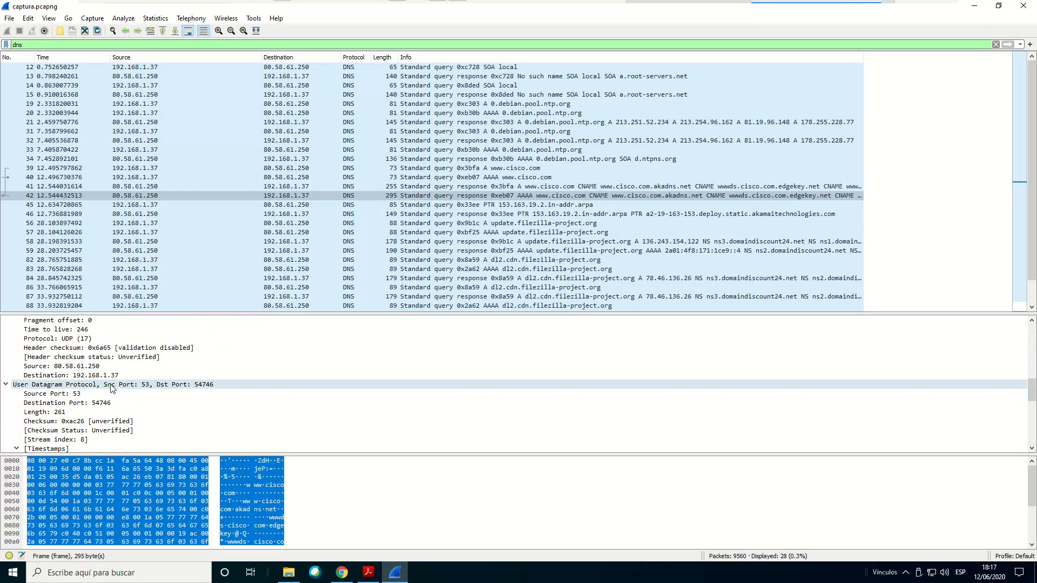
pyautogui.click(111, 385)
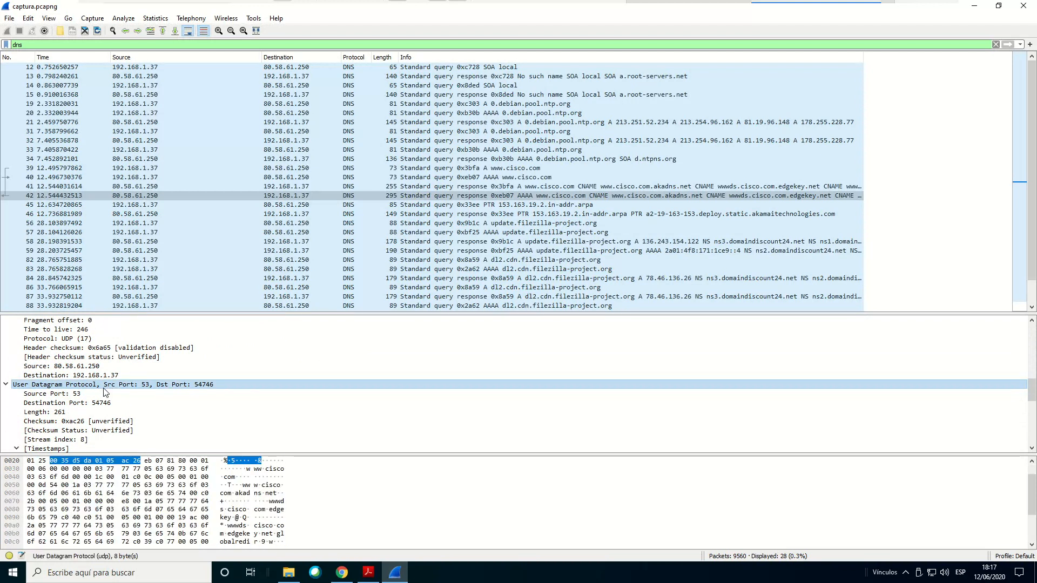
pyautogui.scroll(-3, 104, 391)
pyautogui.click(75, 394)
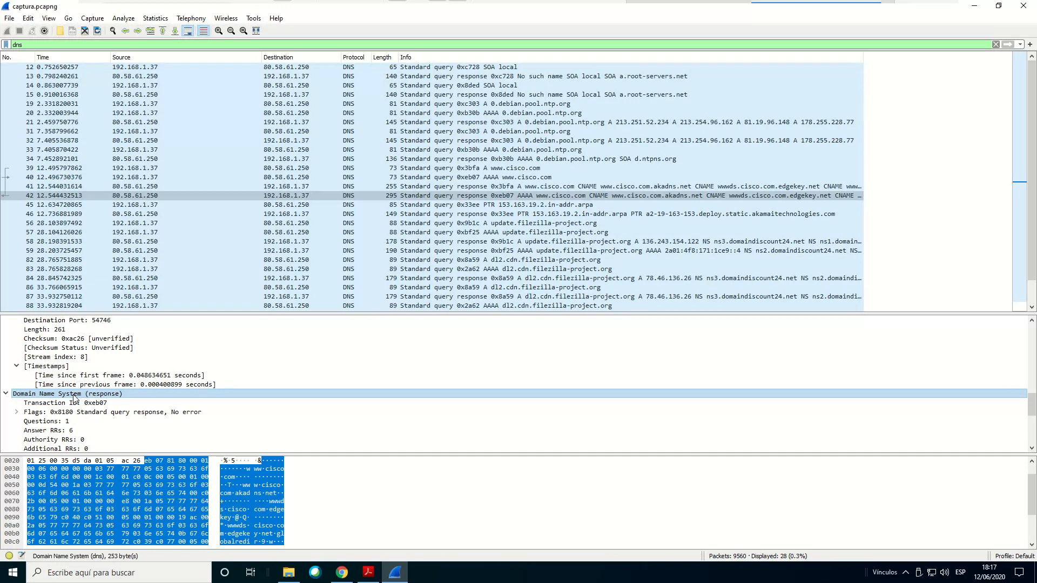
pyautogui.click(281, 535)
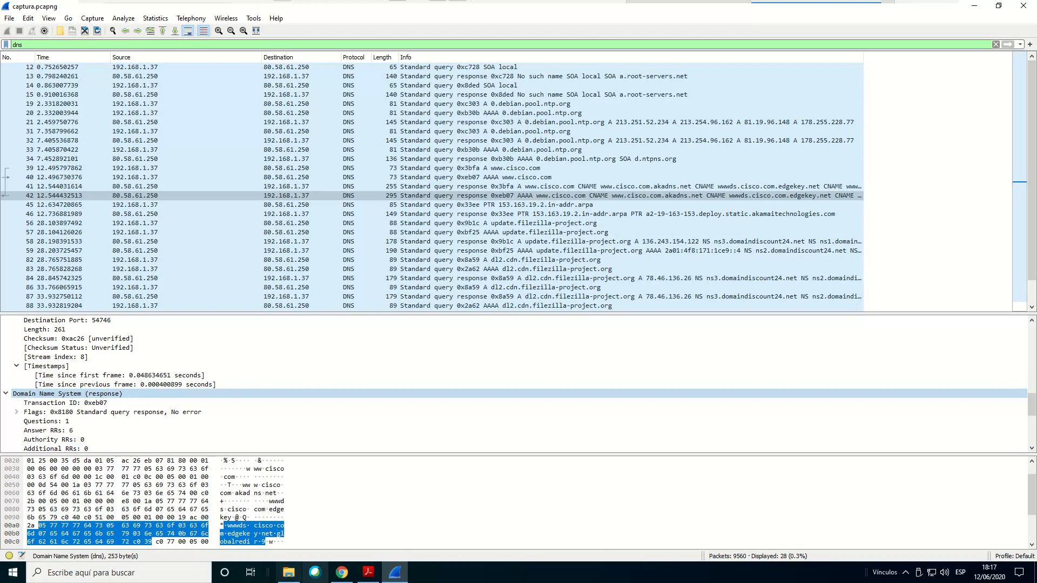
# Switch to Acrobat Reader and look over the end of Ejercicio 2 and the introduction and questions of Ejercicio 3
pyautogui.click(368, 572)
pyautogui.scroll(-5, 465, 378)
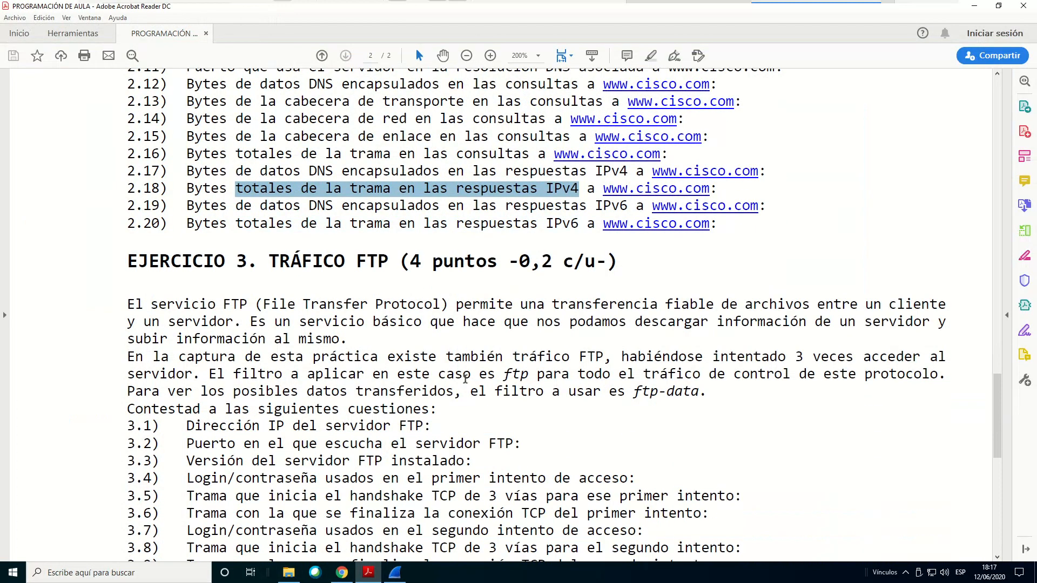
pyautogui.scroll(-3, 465, 378)
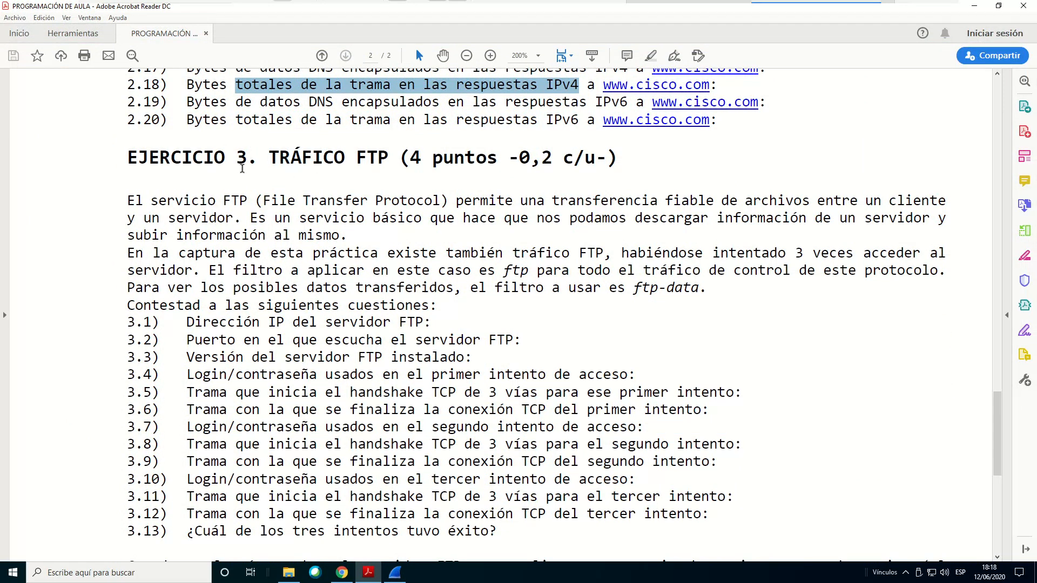
pyautogui.scroll(-1, 475, 180)
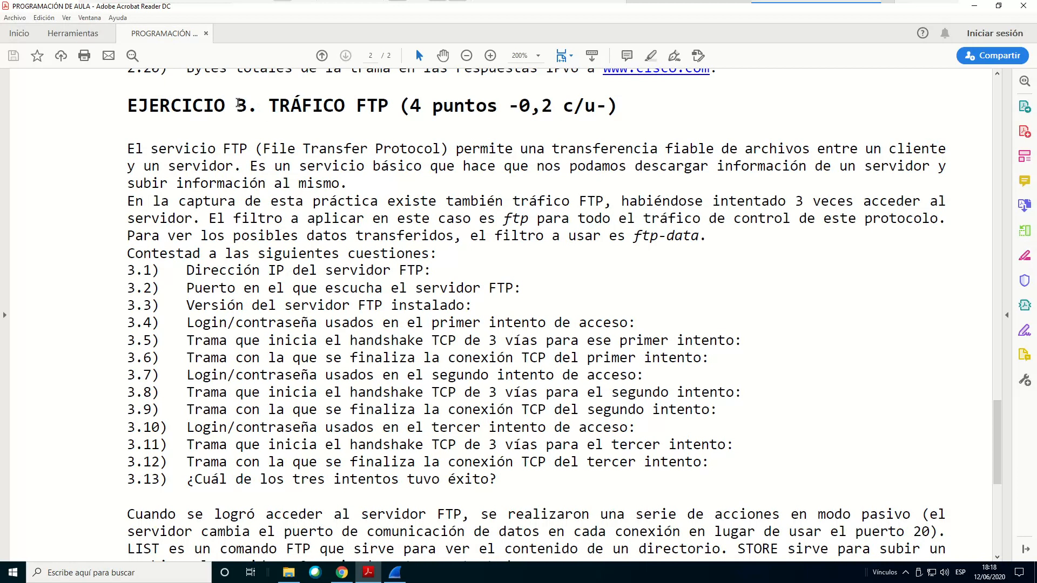
pyautogui.scroll(3, 254, 112)
pyautogui.scroll(6, 255, 113)
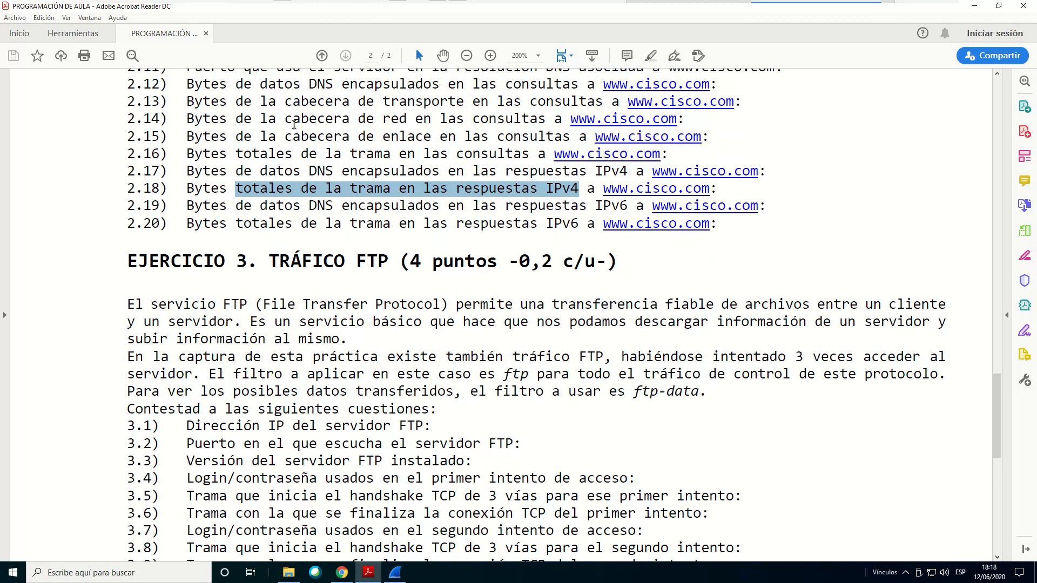
pyautogui.scroll(-4, 299, 132)
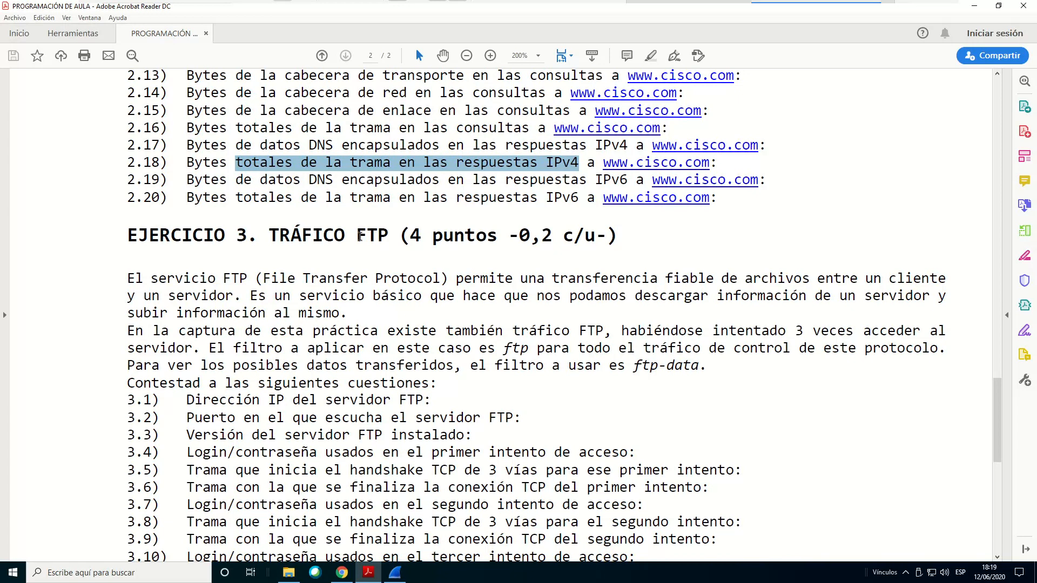
# Highlight "3. TRÁFICO" in the Ejercicio 3 heading, then read its FTP filter instructions and questions 3.1 to 3.13
pyautogui.moveTo(236, 236); pyautogui.dragTo(345, 236)
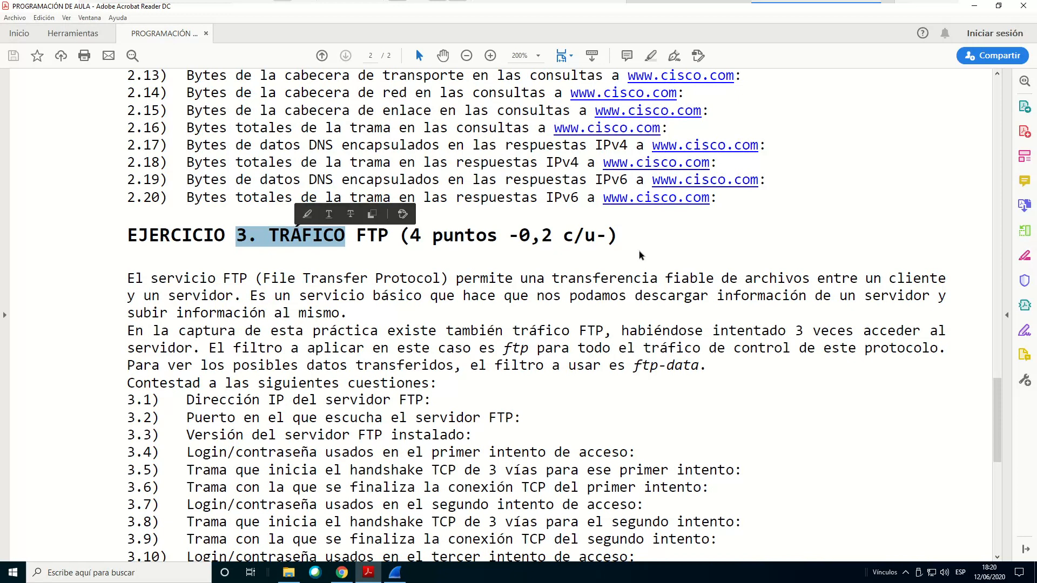
pyautogui.scroll(-2, 543, 356)
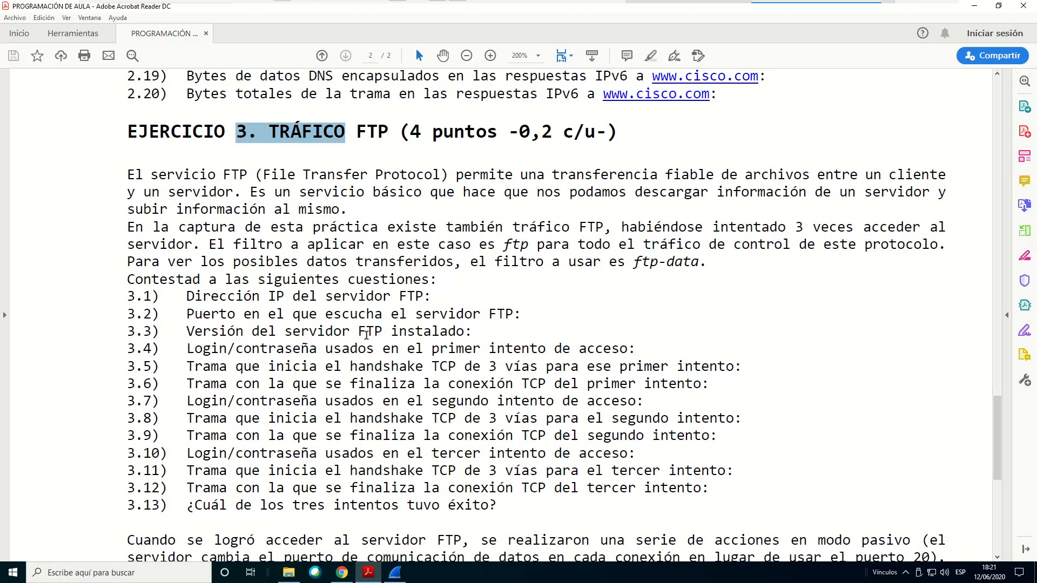
pyautogui.scroll(-3, 416, 259)
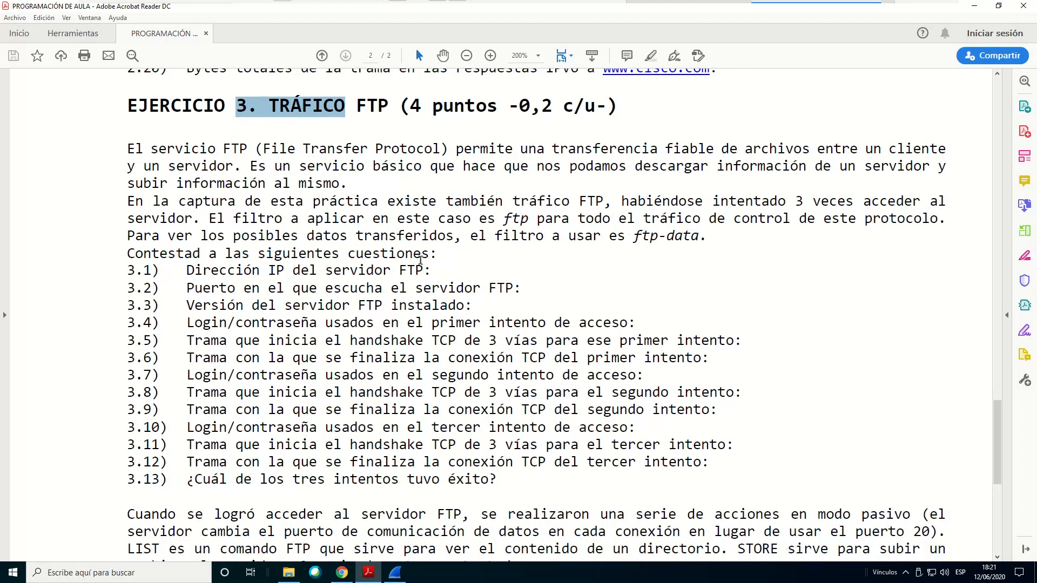